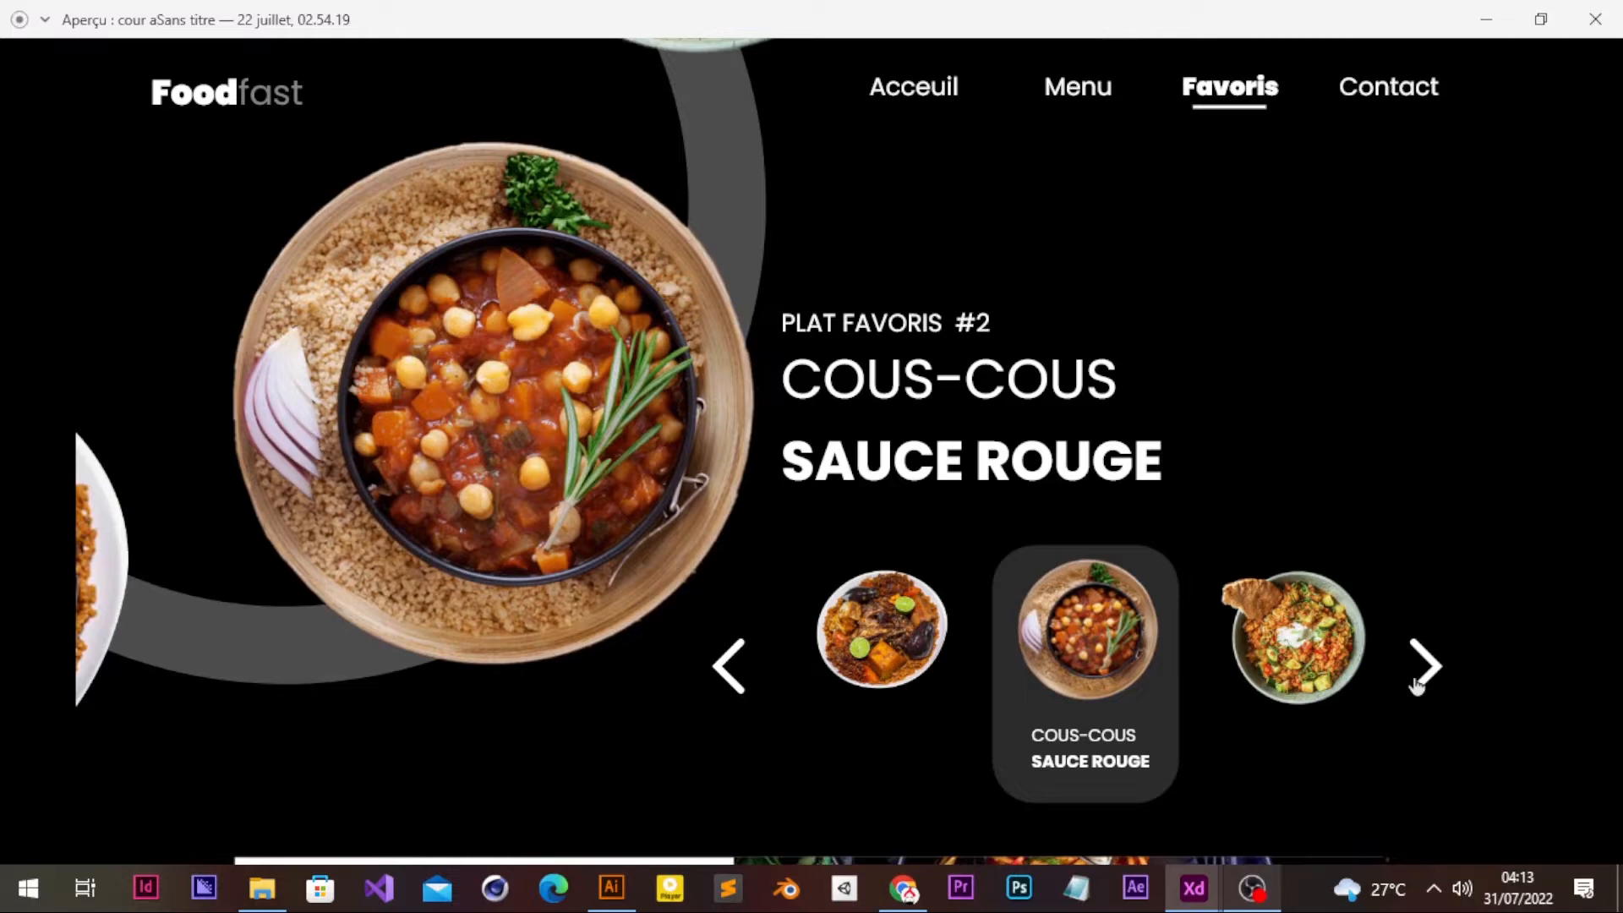
- Preview the Favoris carousel by cycling forward and back through its three featured dishes
click(1423, 667)
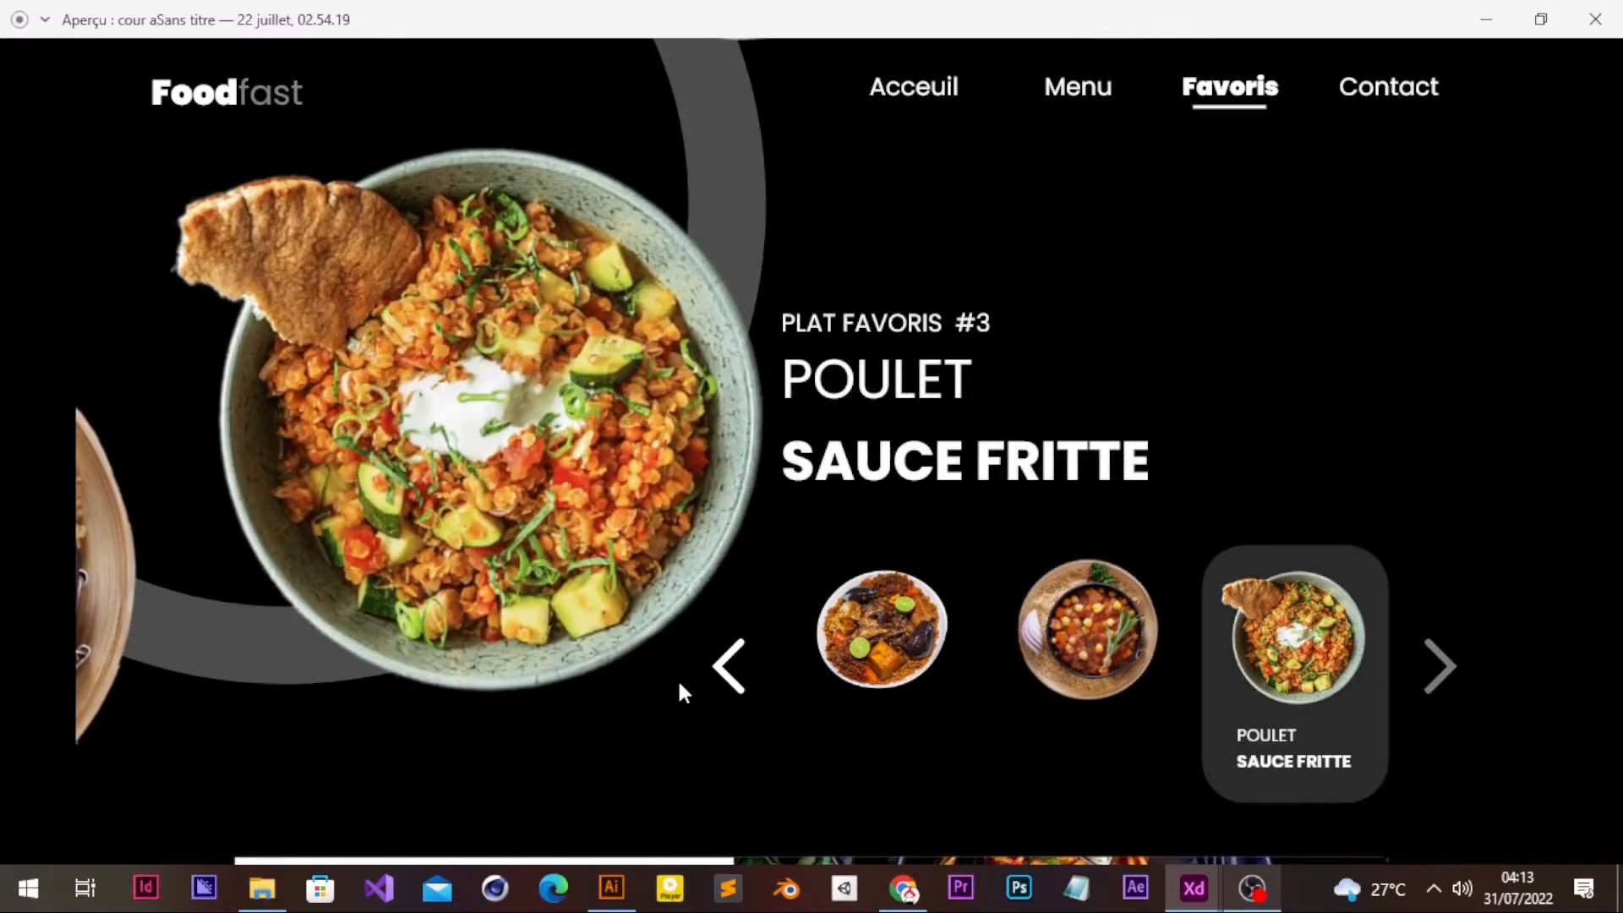
click(730, 665)
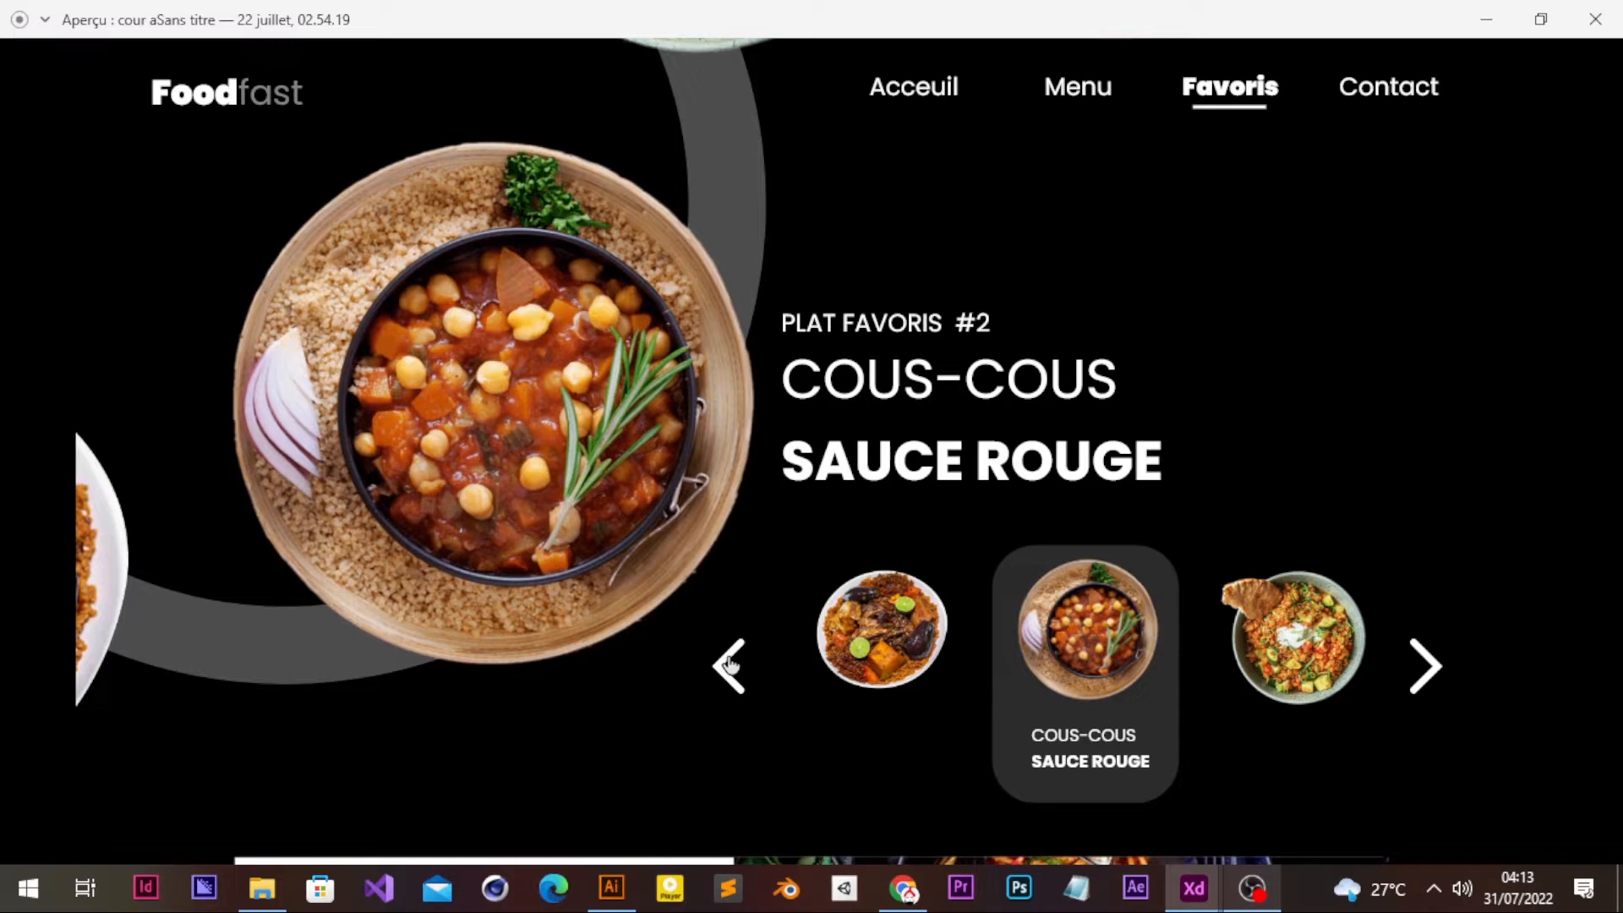
click(730, 665)
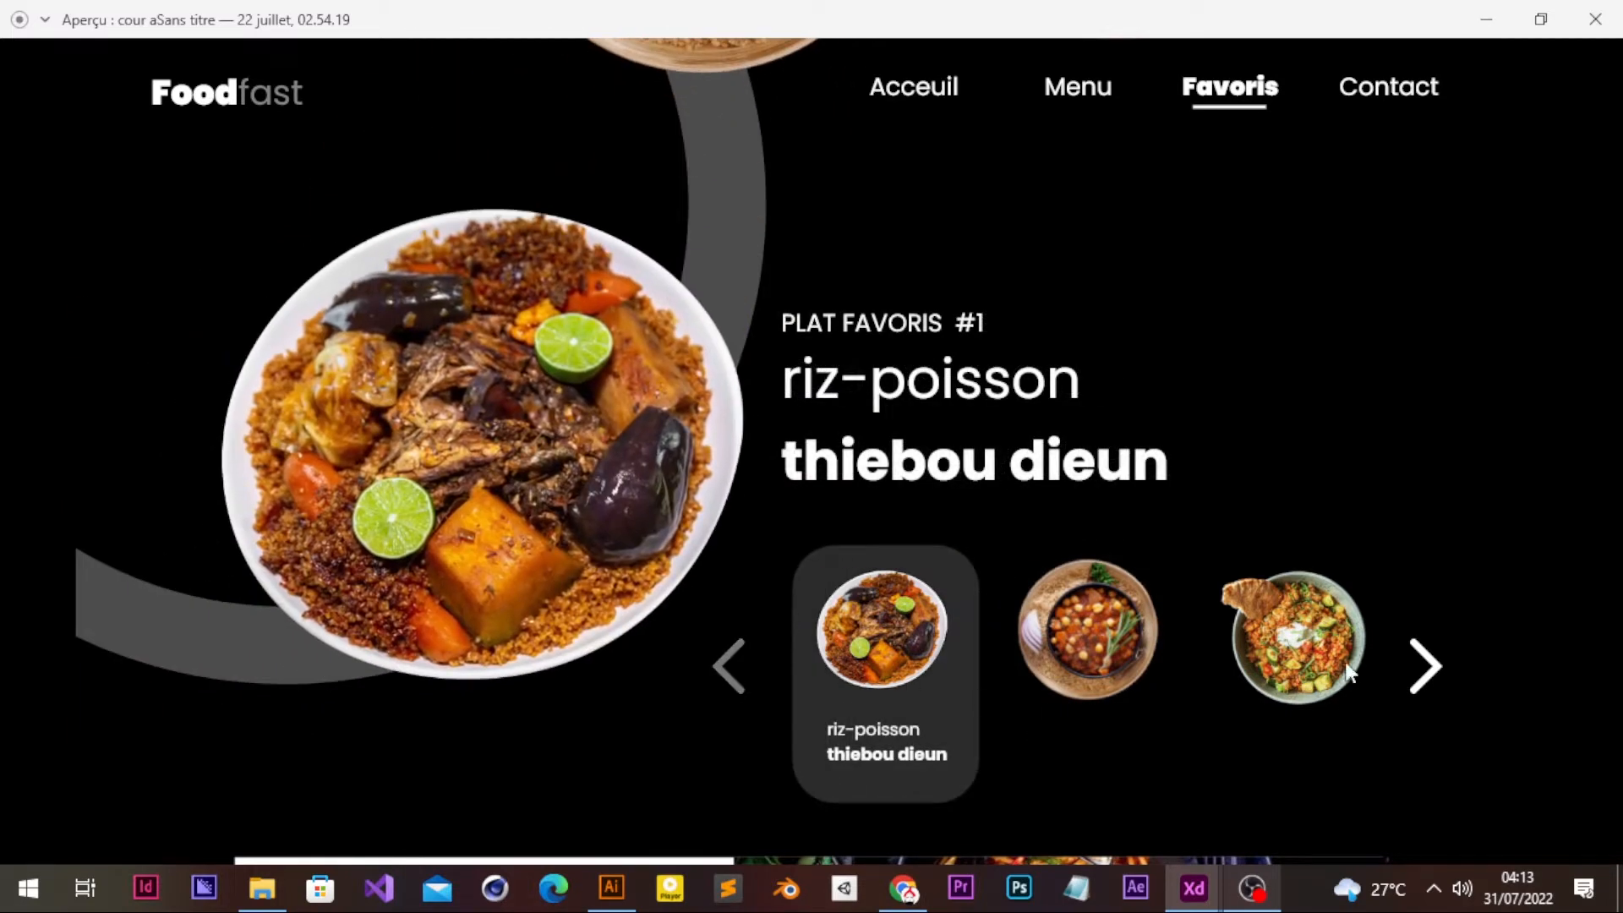
click(1431, 666)
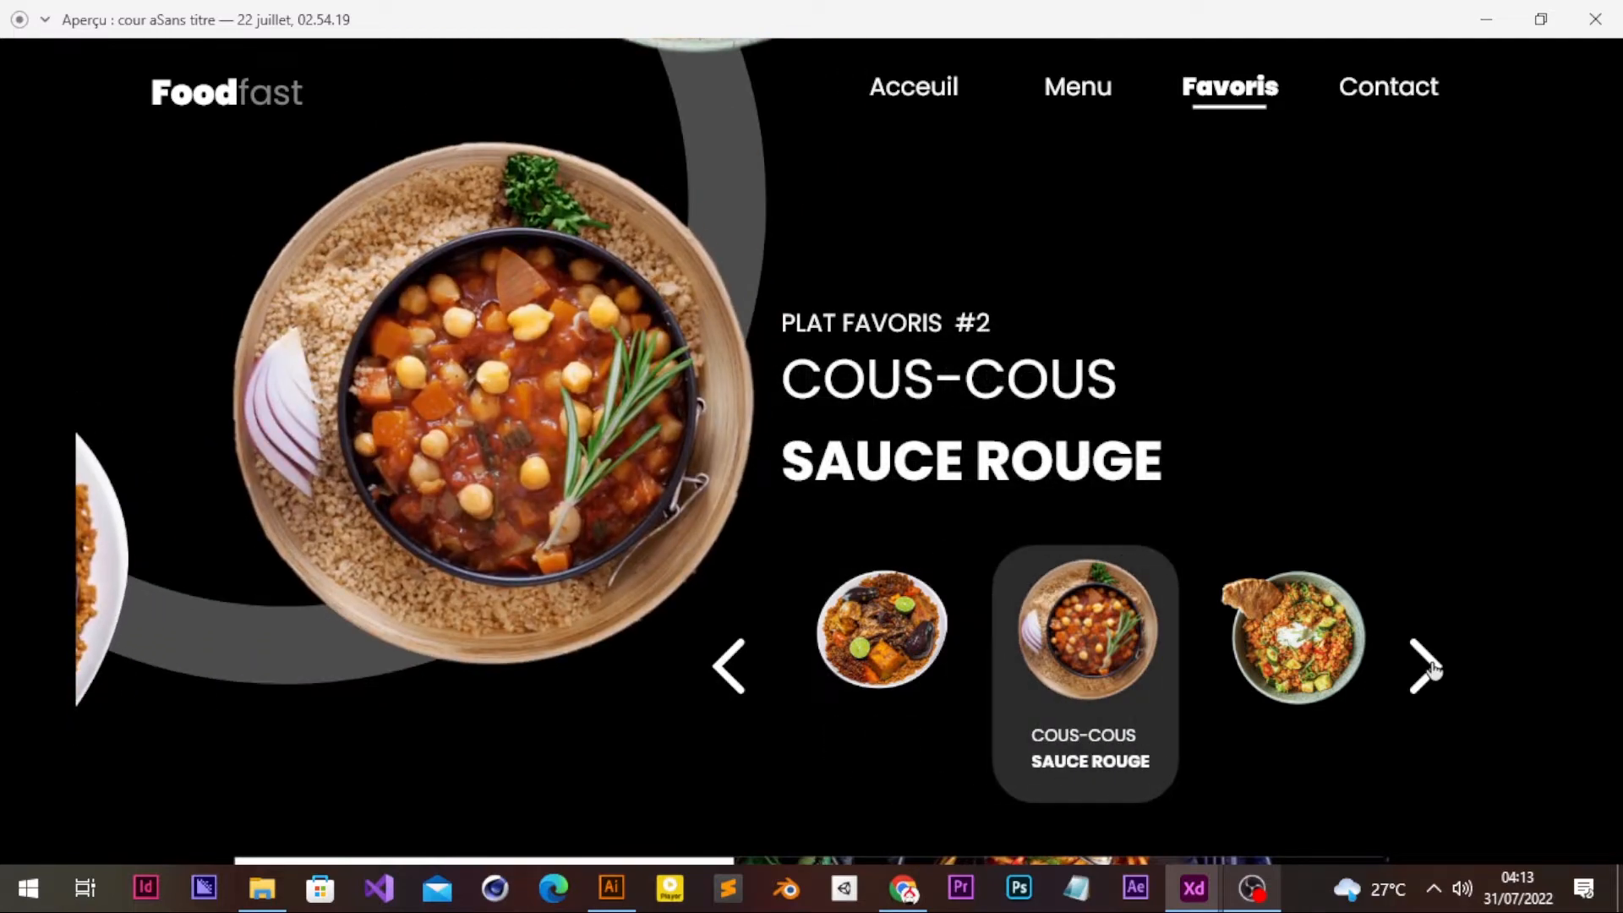
click(1431, 667)
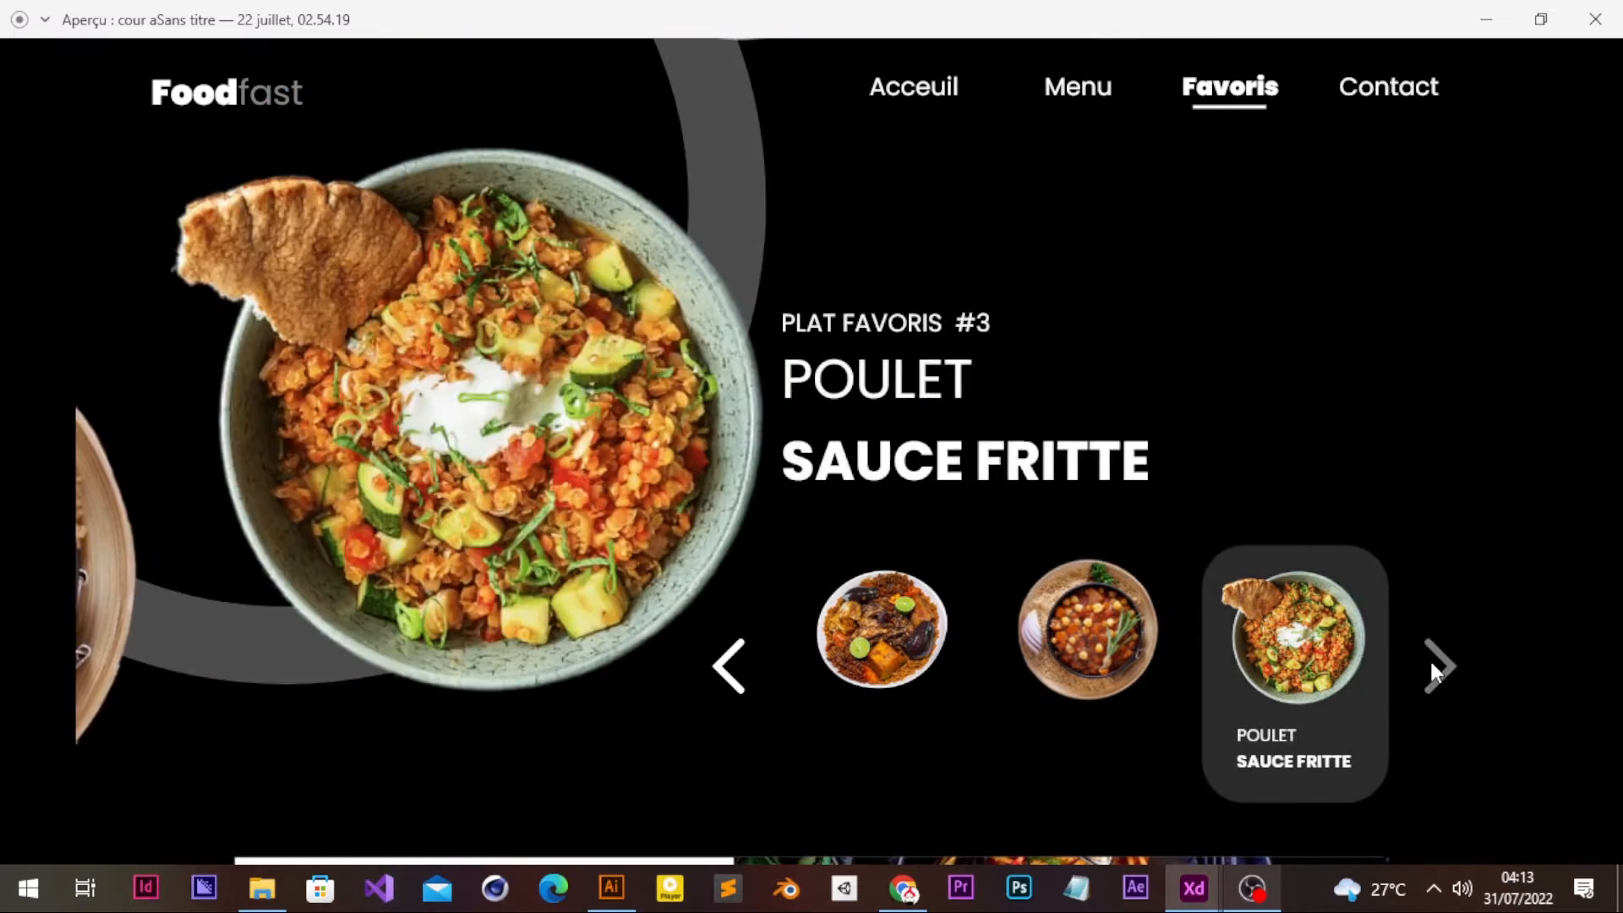
click(731, 668)
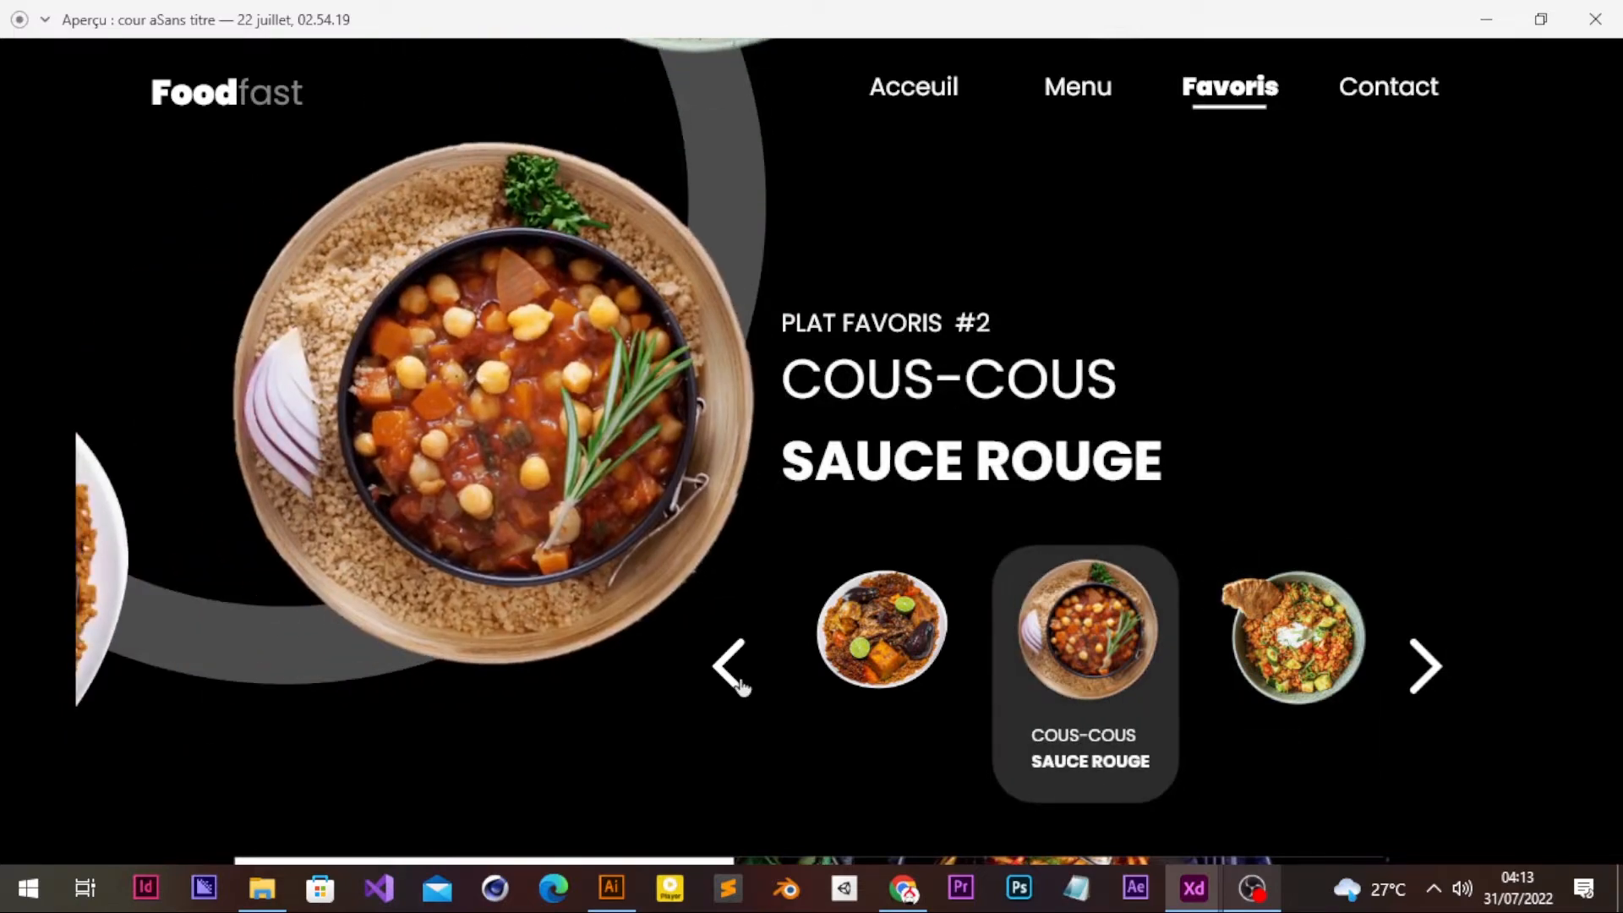
click(740, 684)
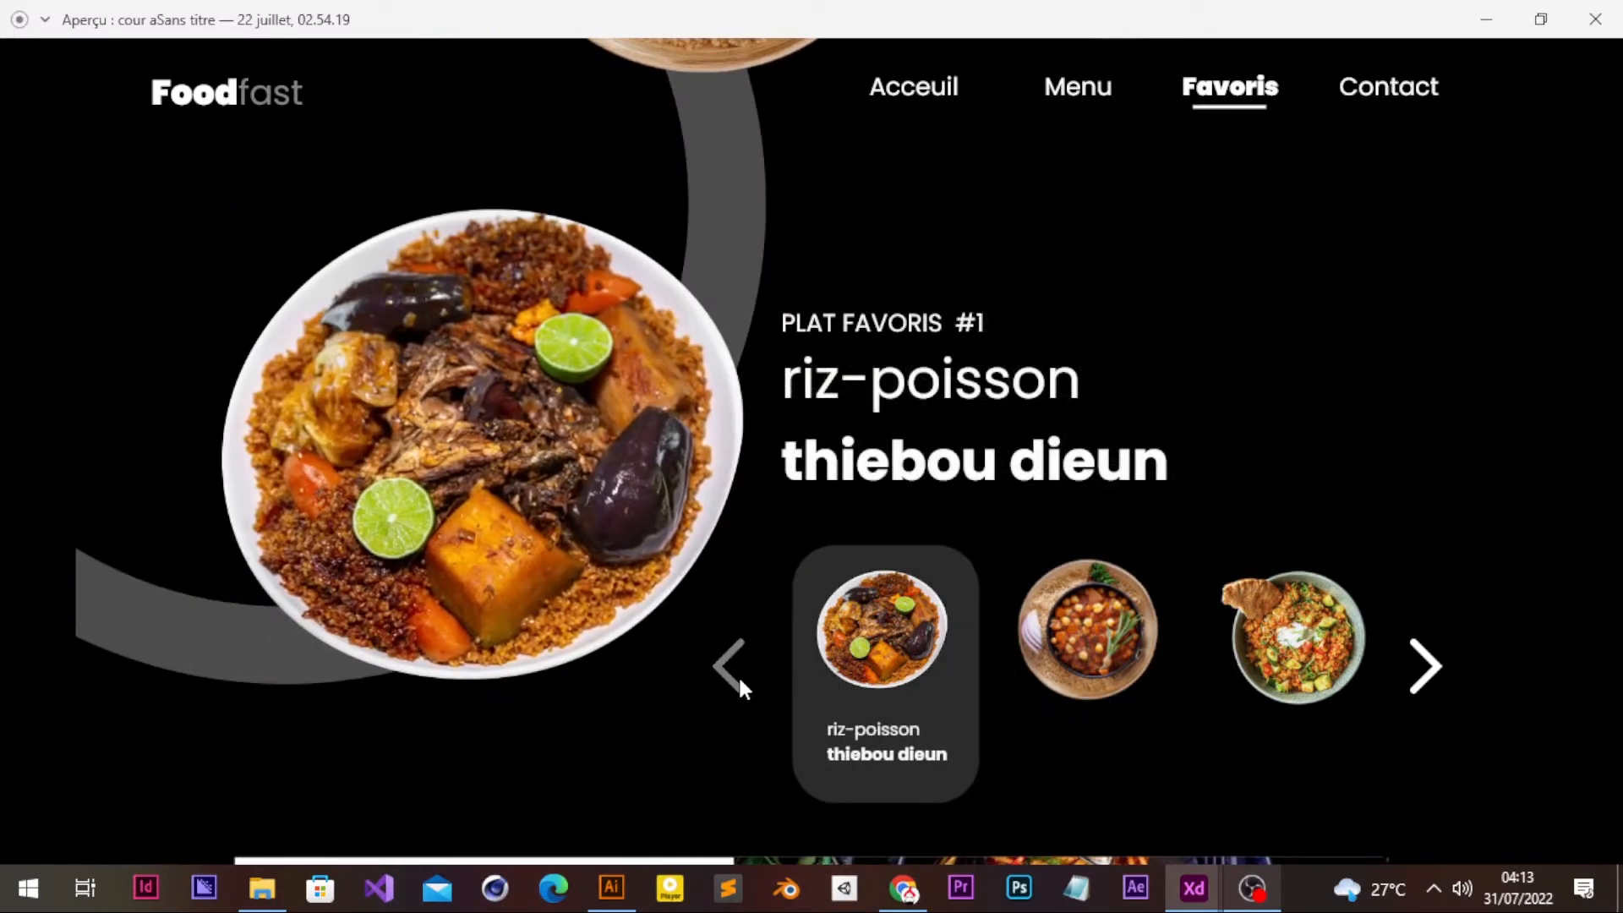
click(1424, 688)
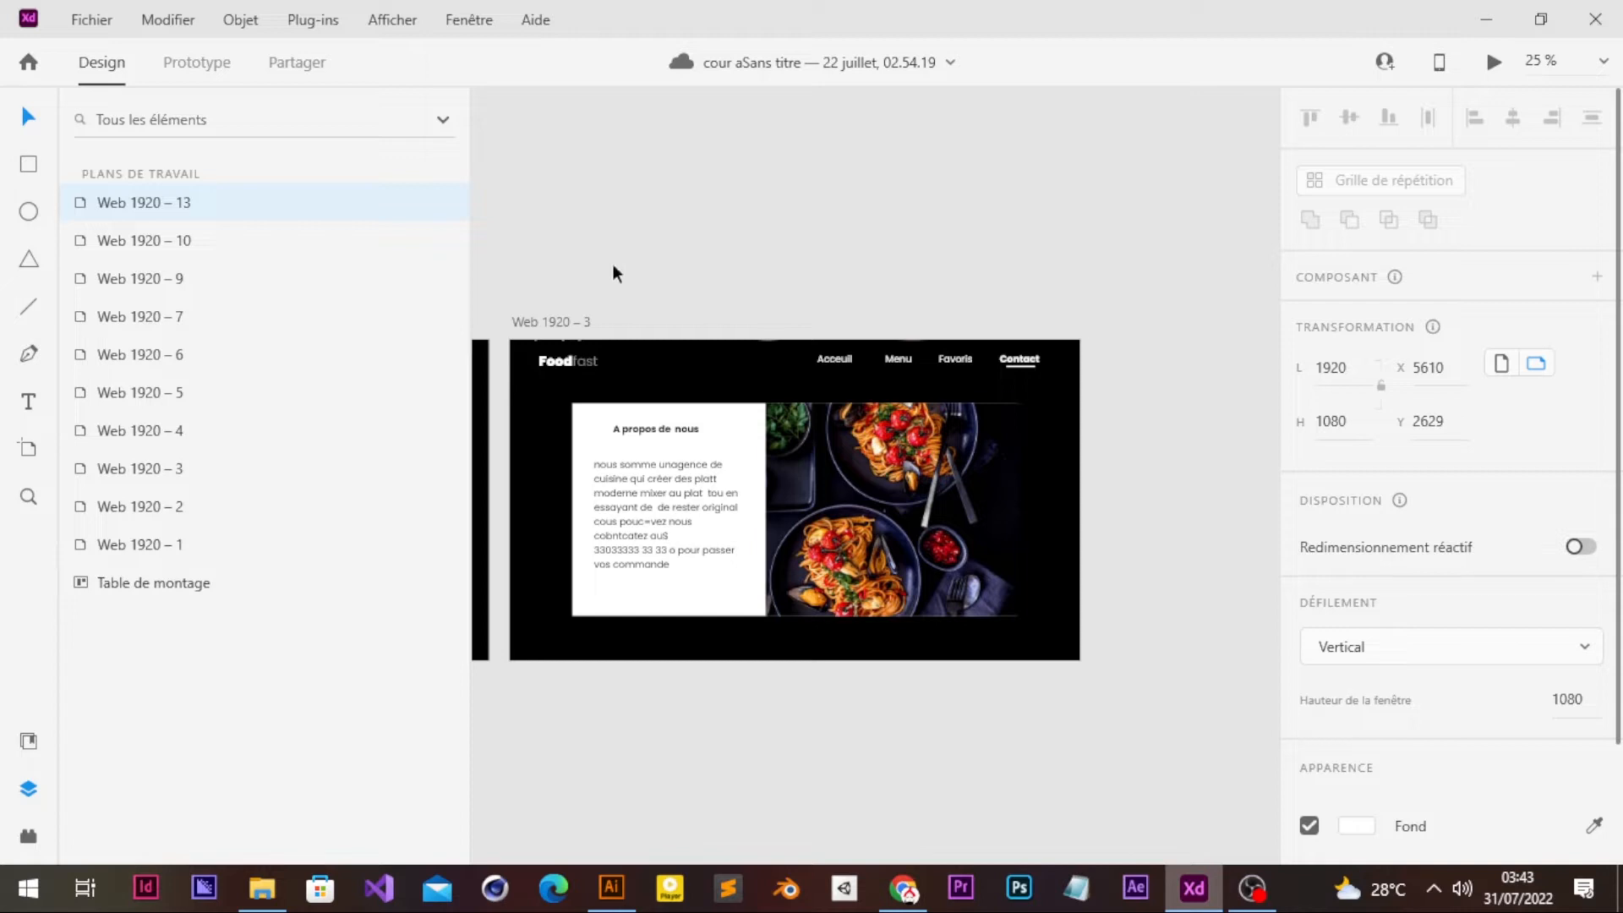
- Turn the Acceuil, Menu, Favoris and Contact links and the underline on Web 1920 – 3 into one component
click(571, 326)
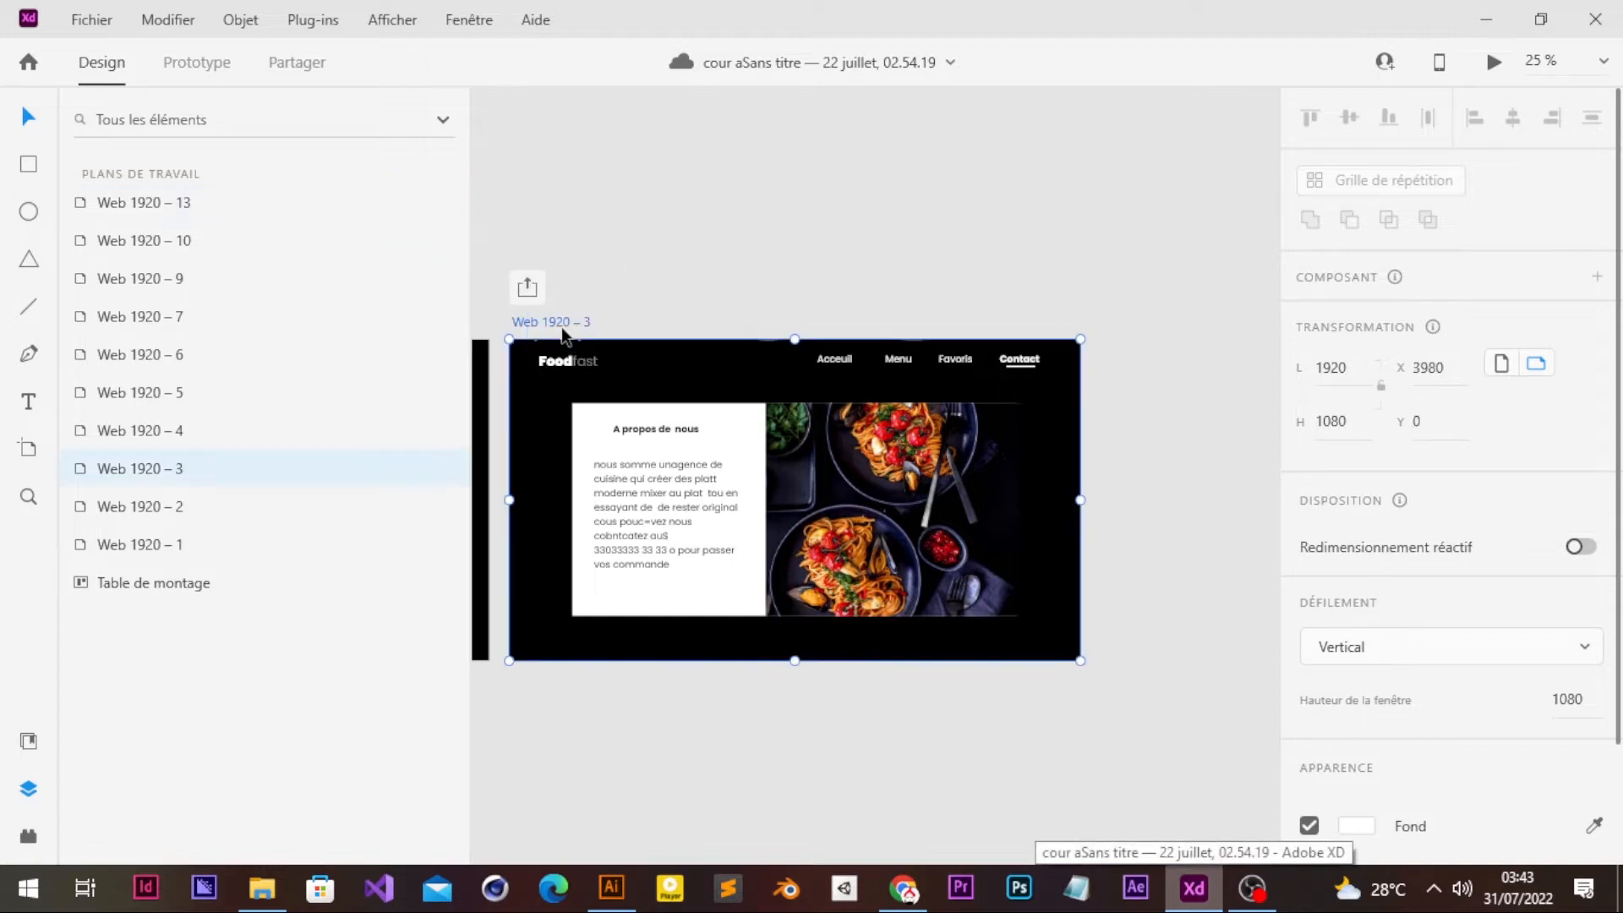
click(833, 363)
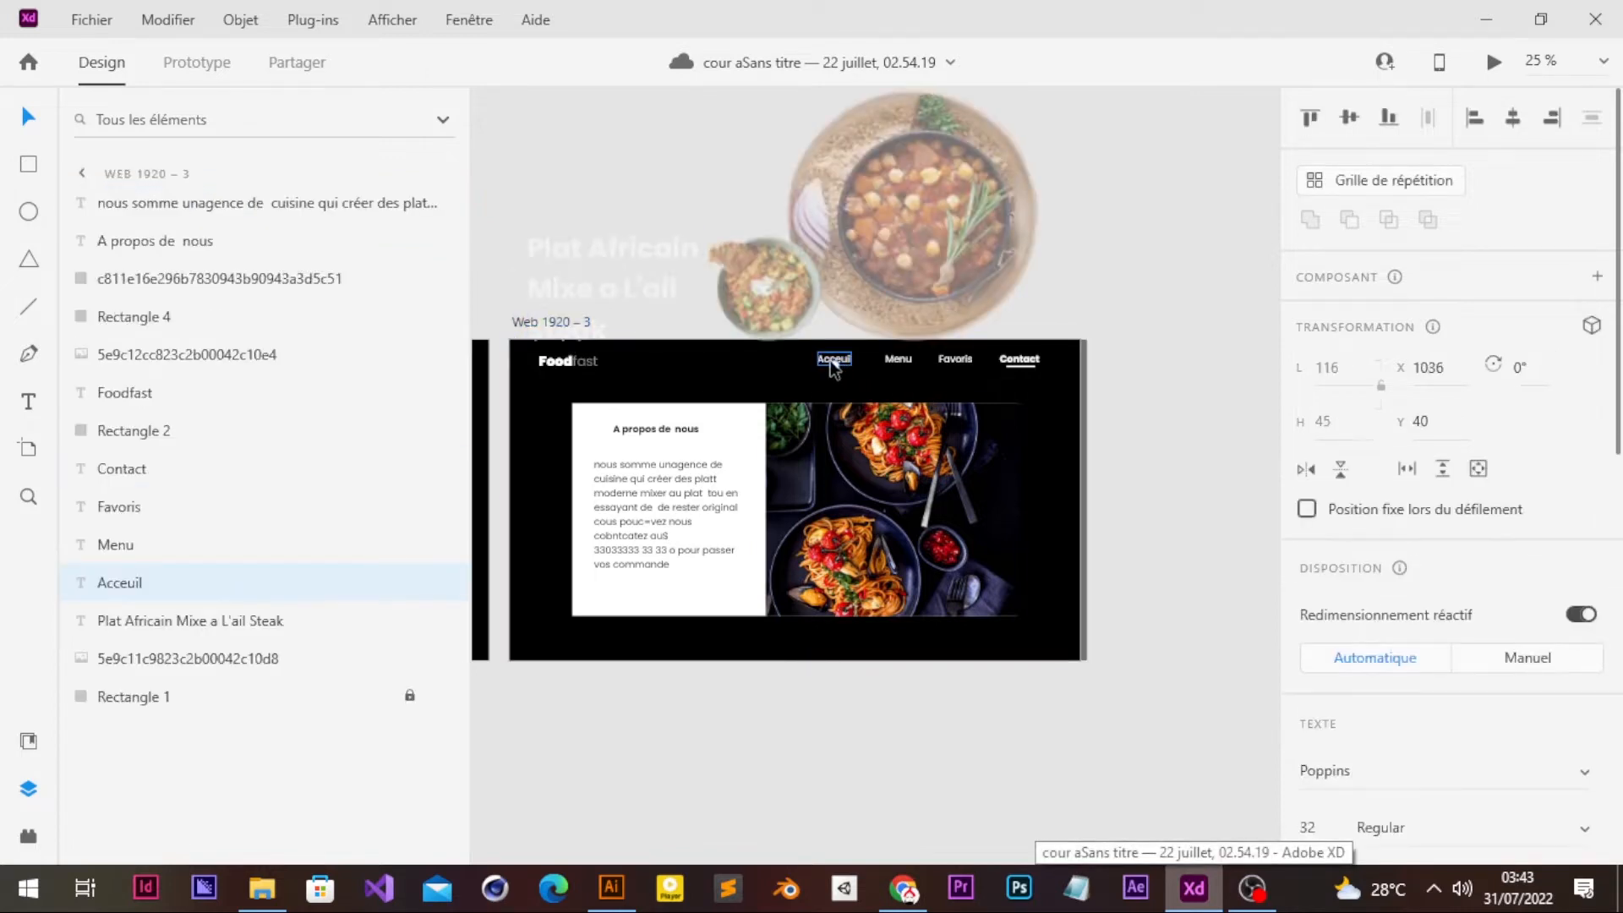
shift+click(185, 432)
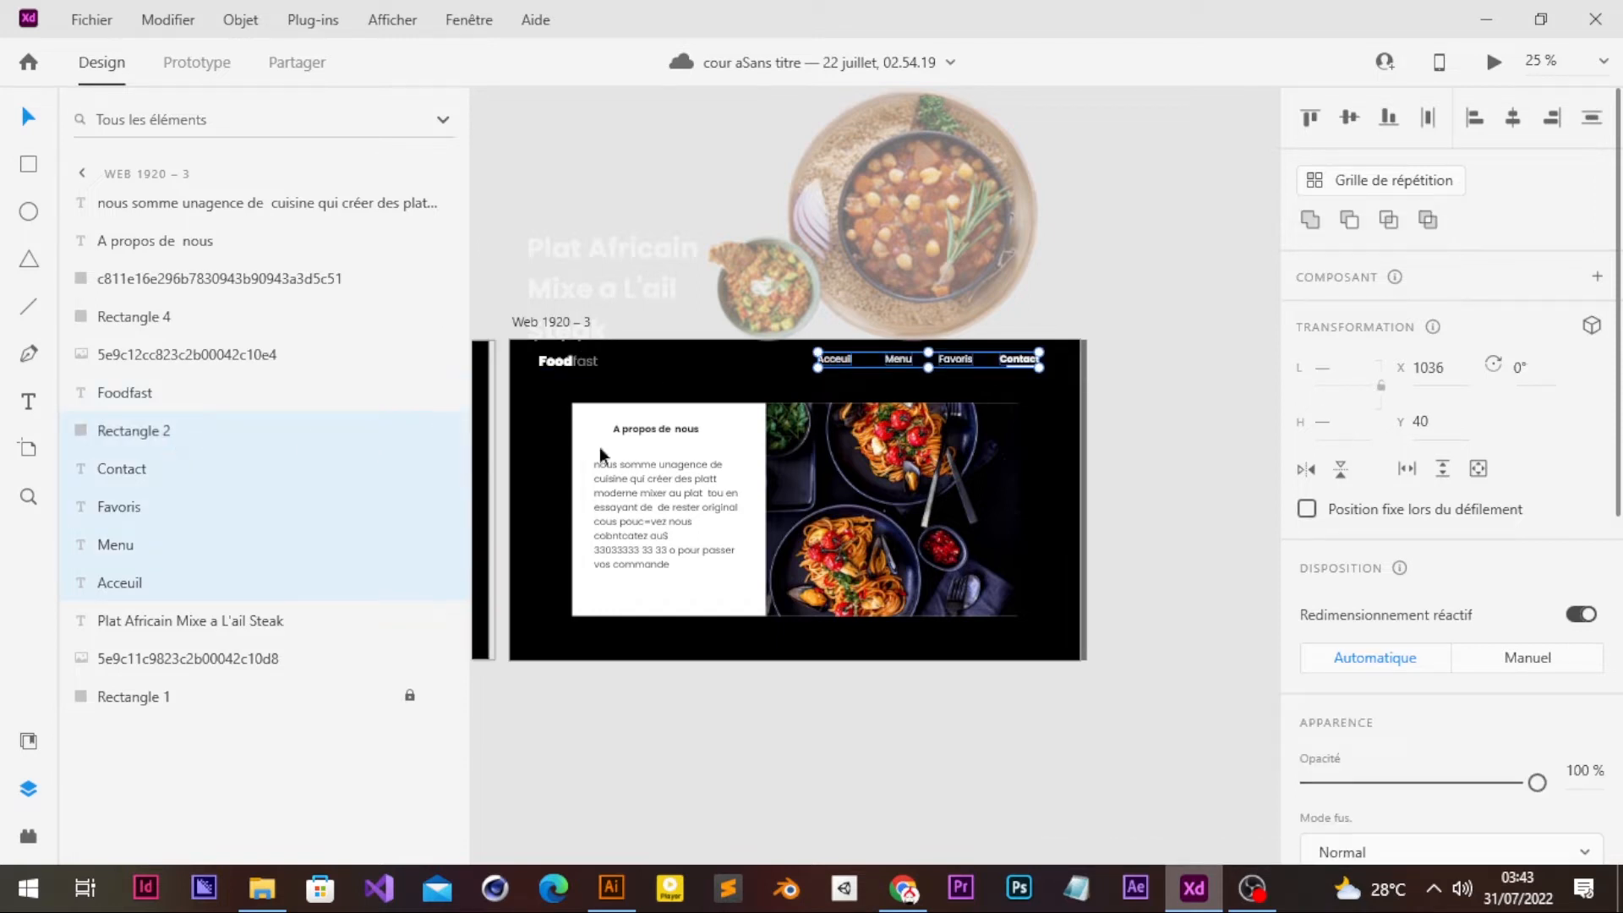
click(1597, 278)
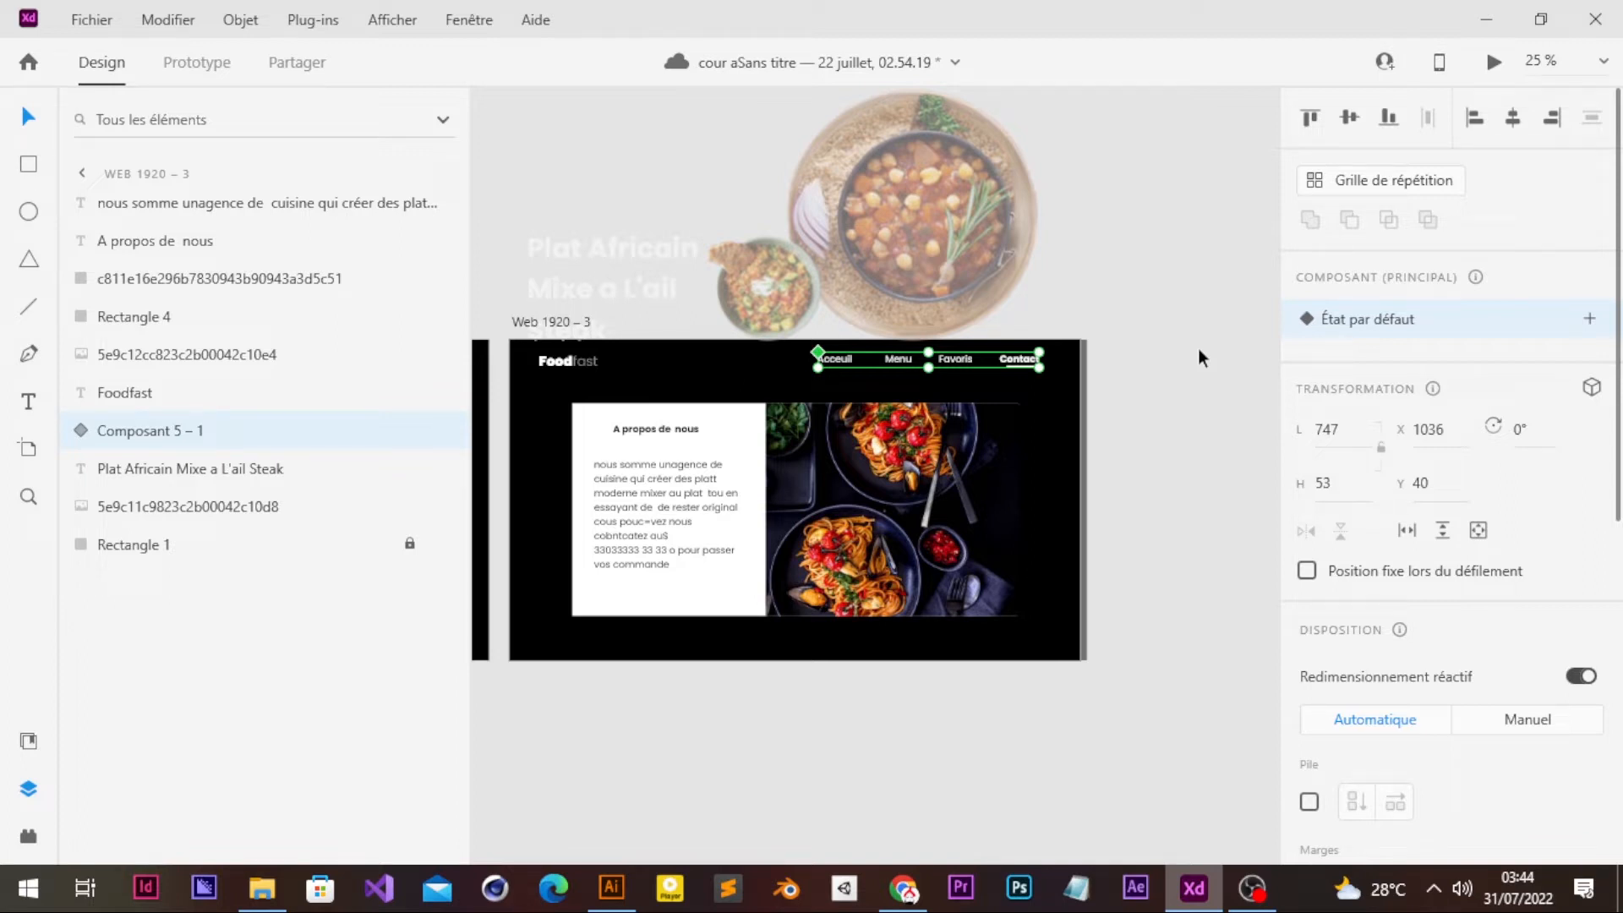
- Duplicate the Web 1920 – 3 artboard and move the copy's "A propos de nous" text and photo block down to Y 1070
click(541, 325)
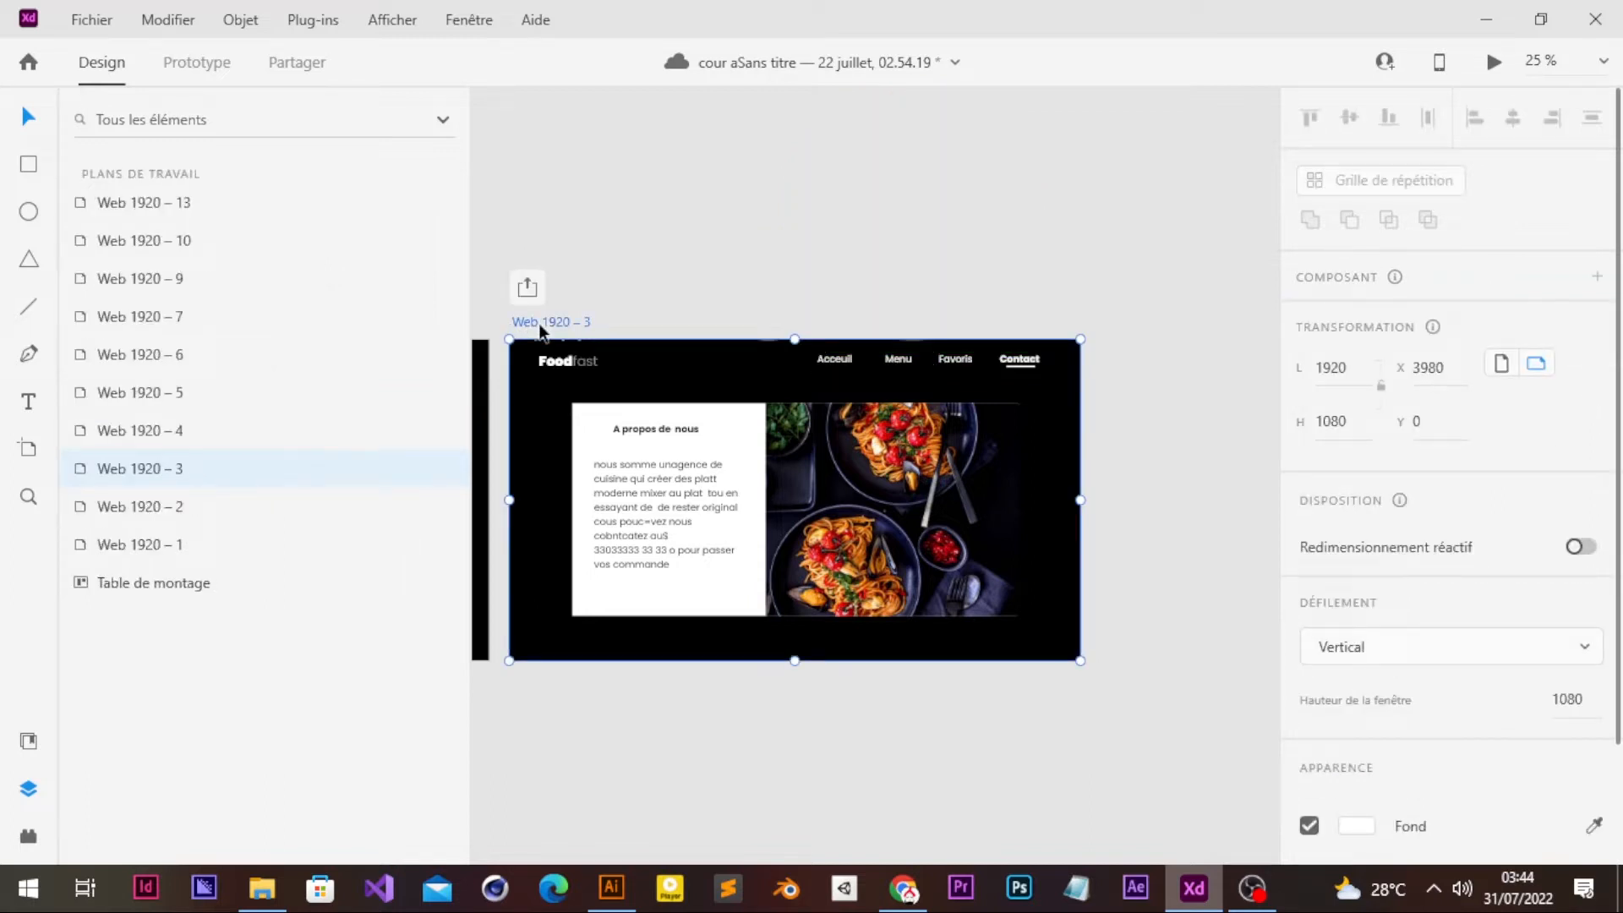
key(ctrl+d)
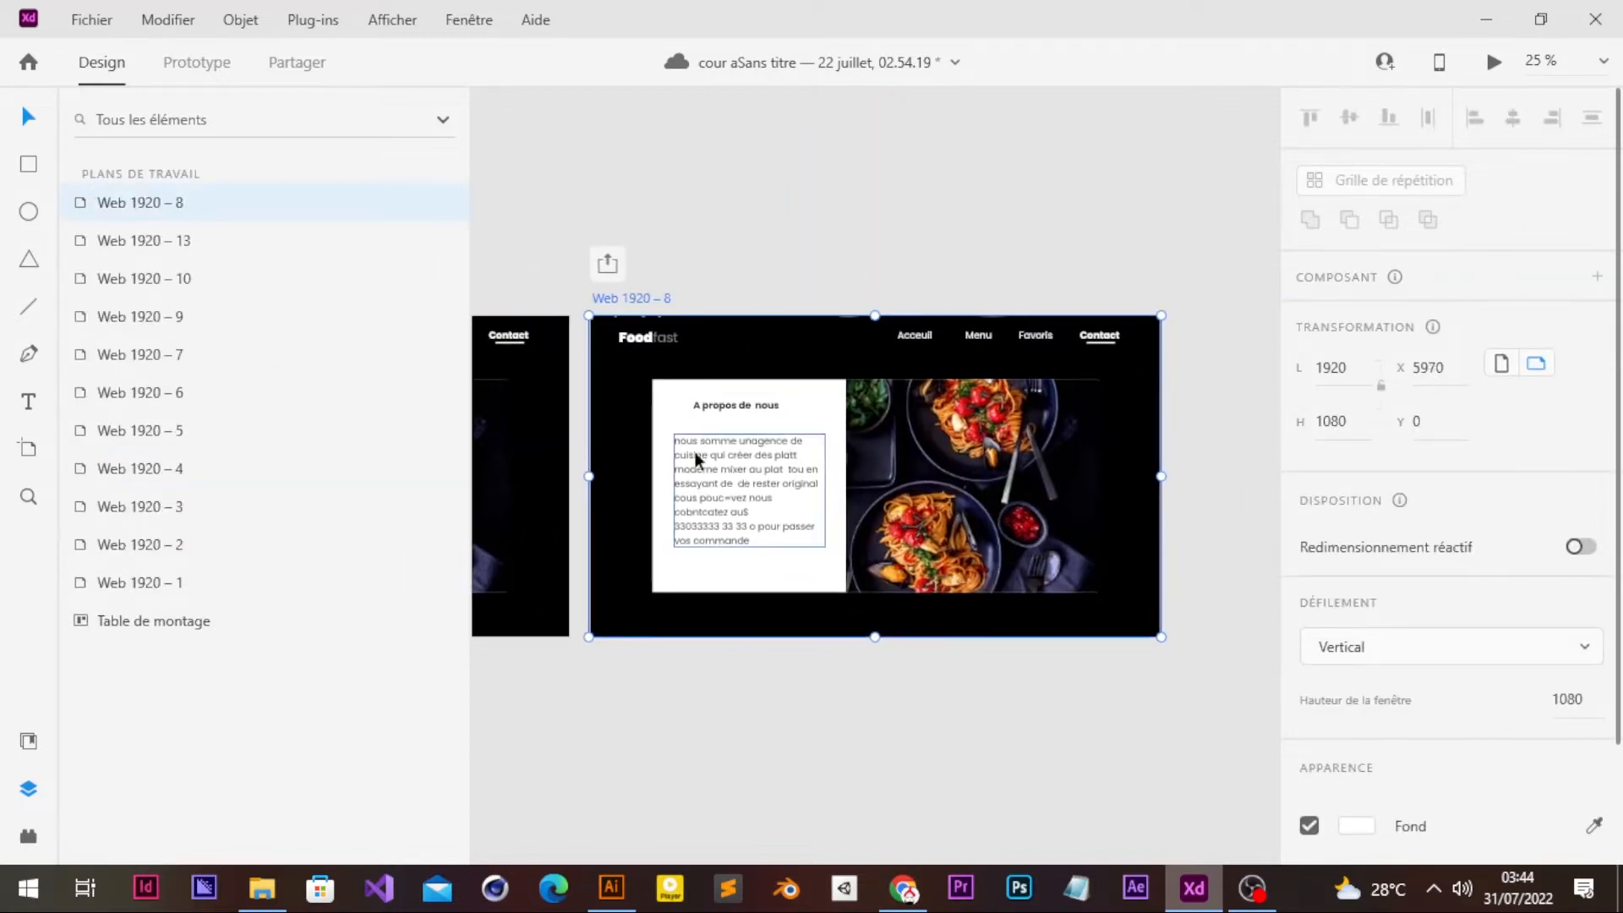
click(757, 455)
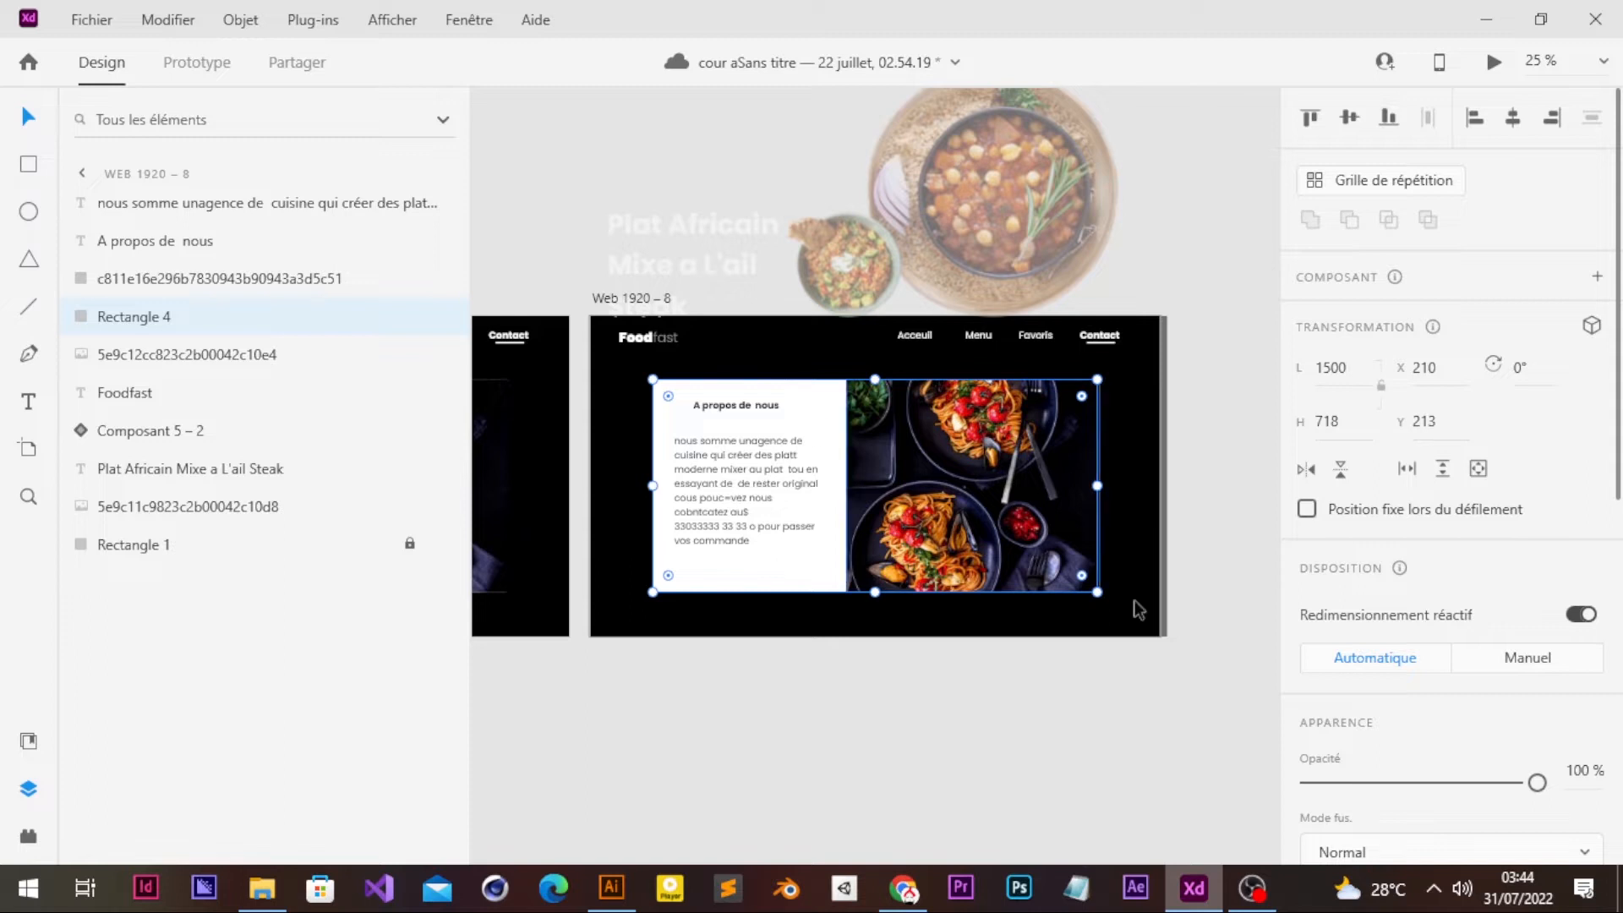
click(1168, 618)
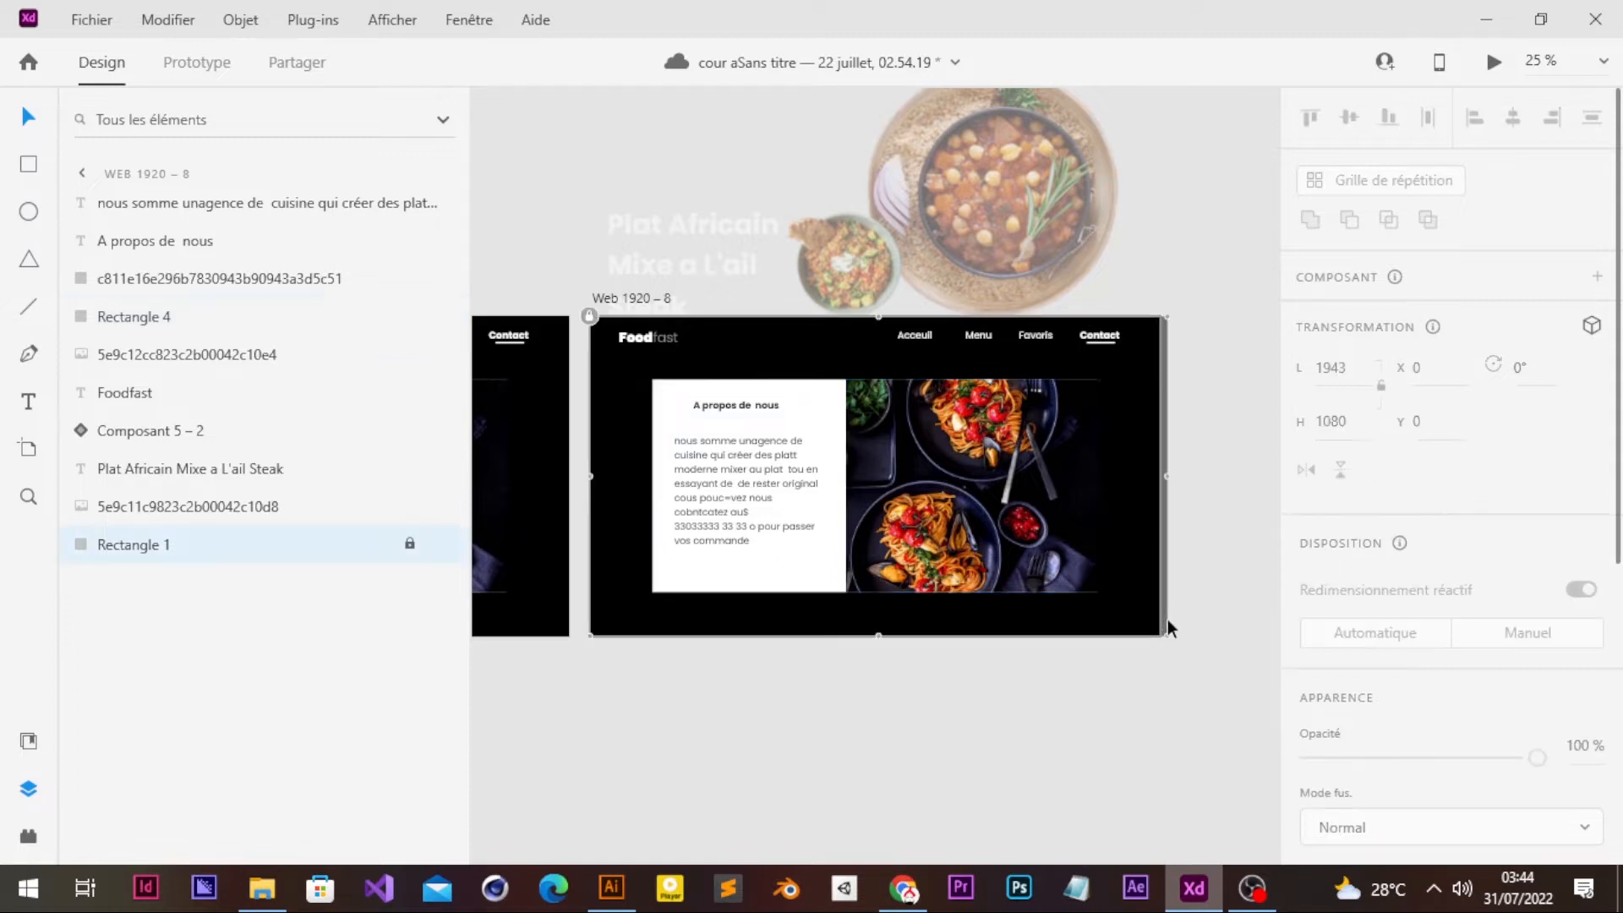
drag(1183, 624, 671, 403)
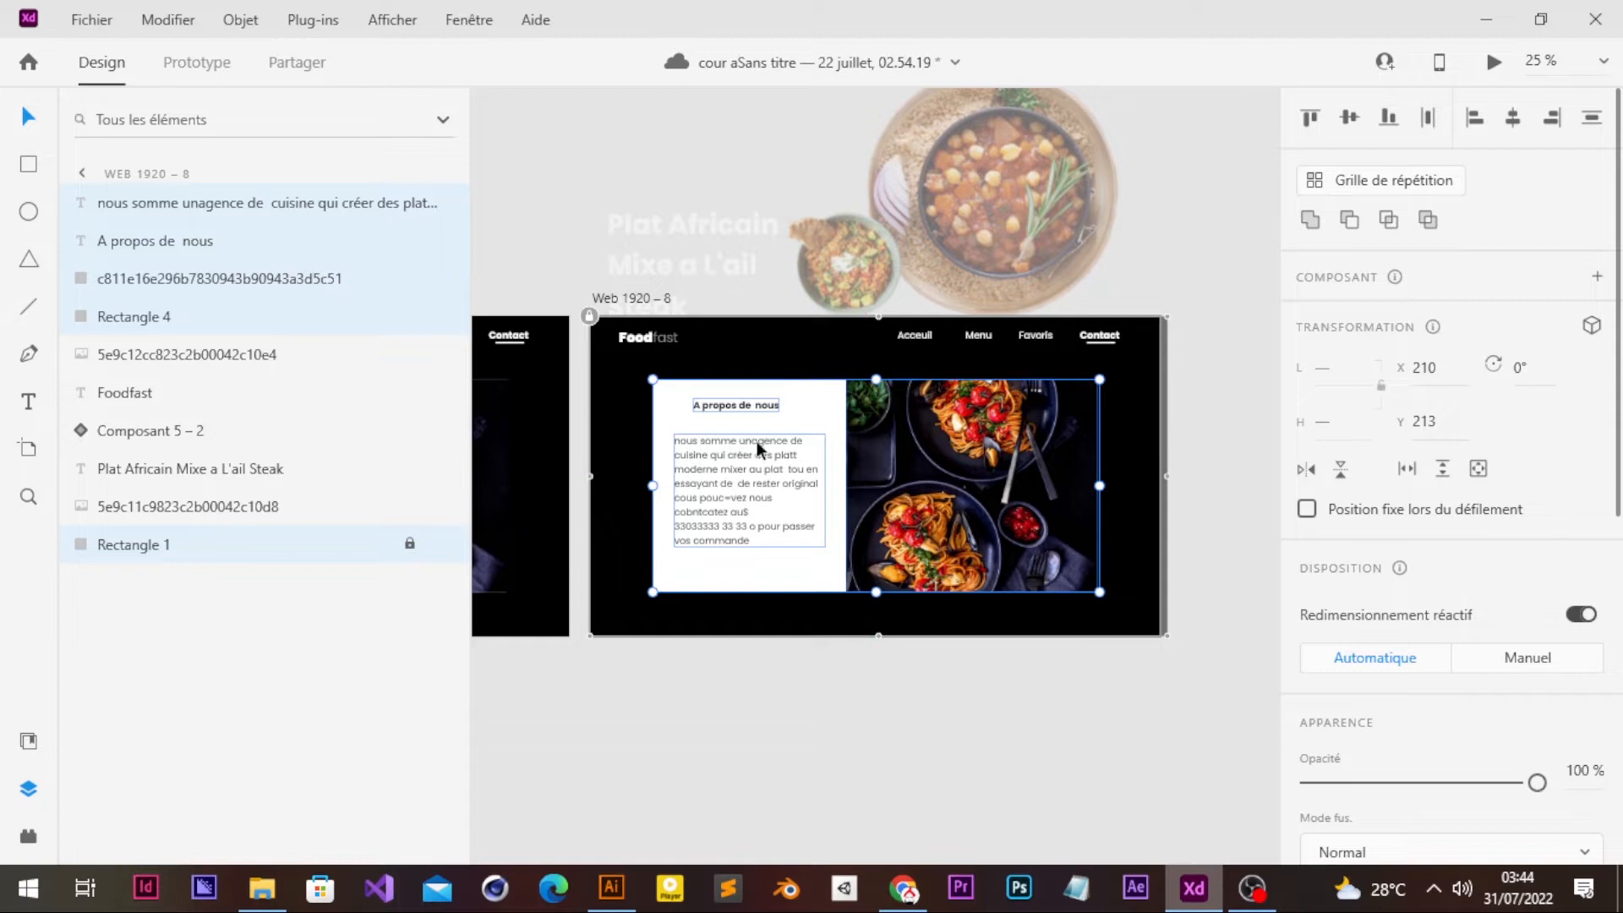
drag(757, 441, 758, 692)
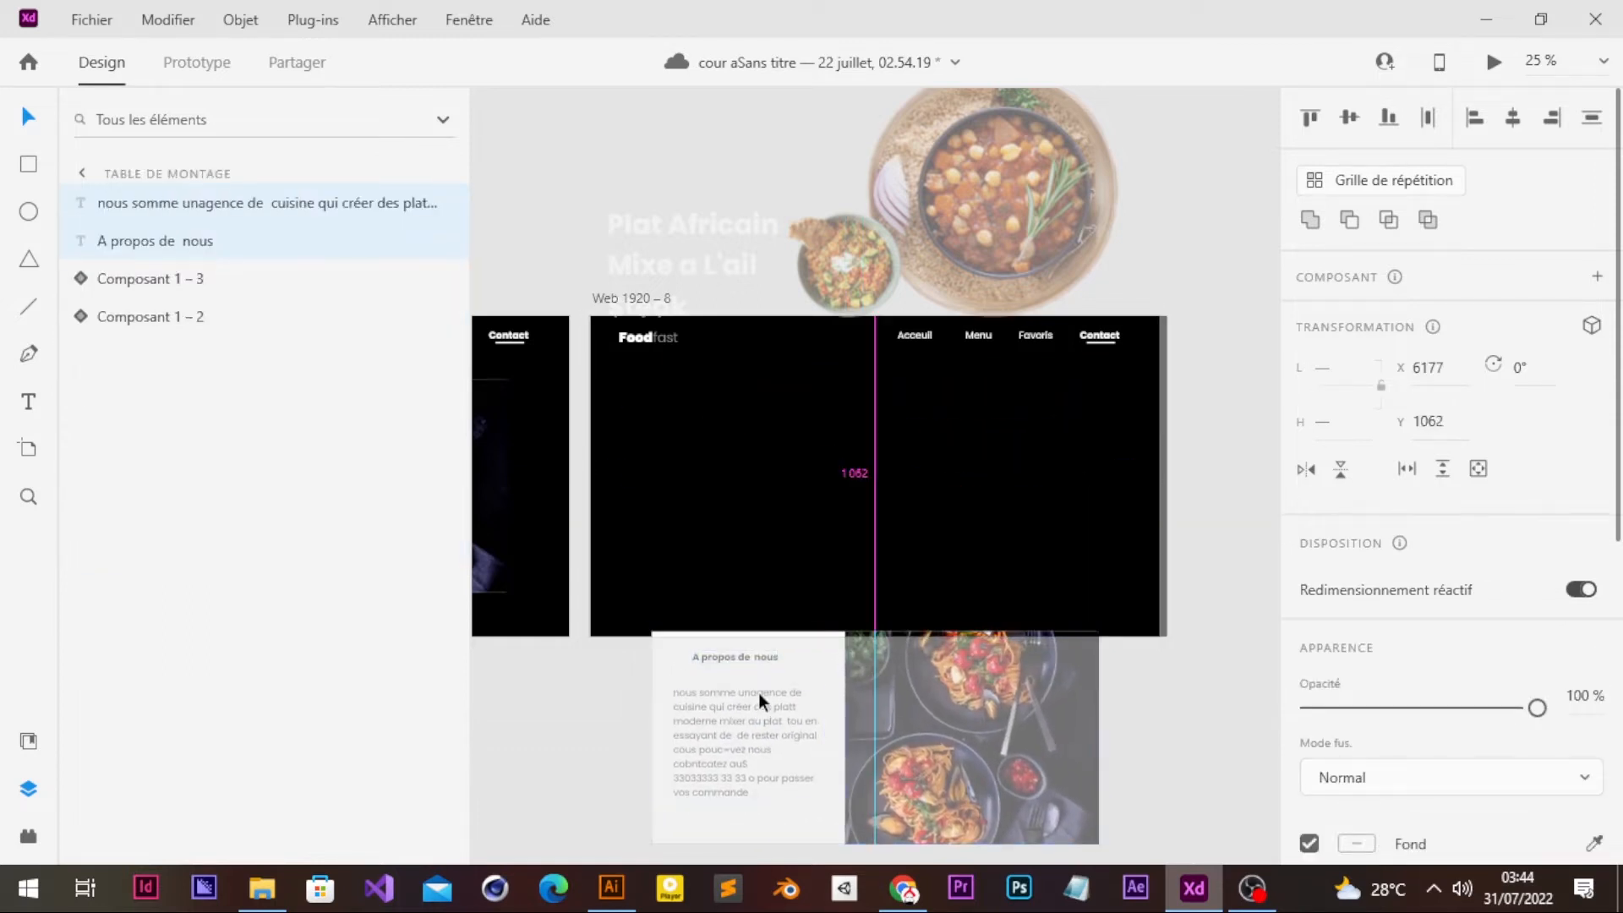
key(Down)
key(Down)
key(Down)
key(Down)
key(Down)
key(Down)
key(Down)
key(Down)
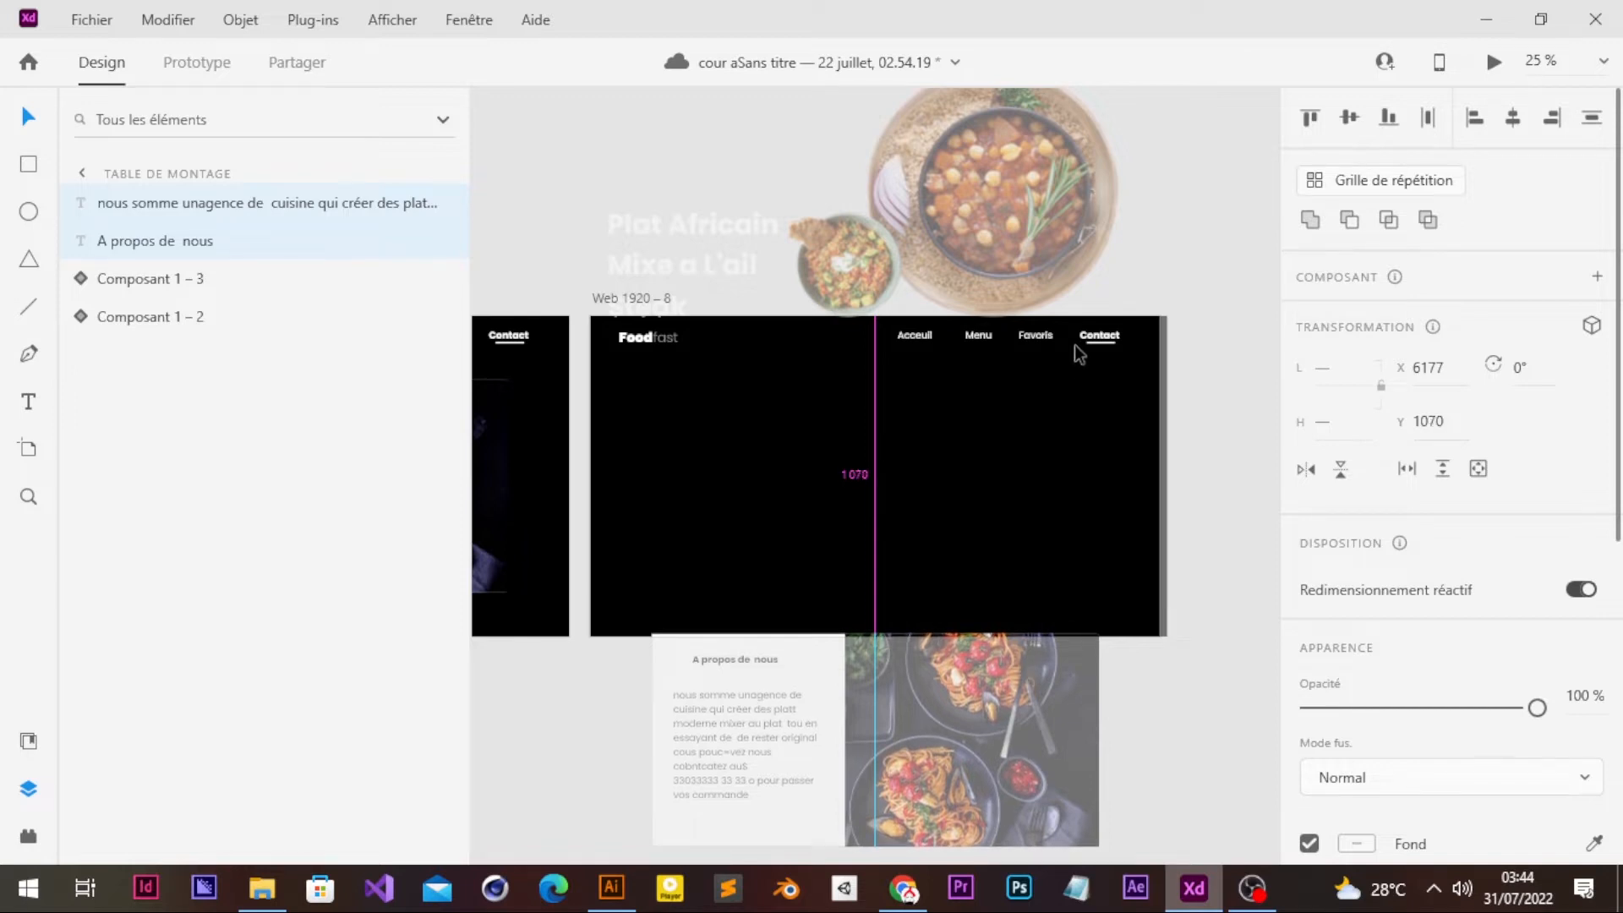
- Set the Favoris link in the duplicated artboard's navigation to the Black font weight
click(1092, 337)
key(ctrl+equal)
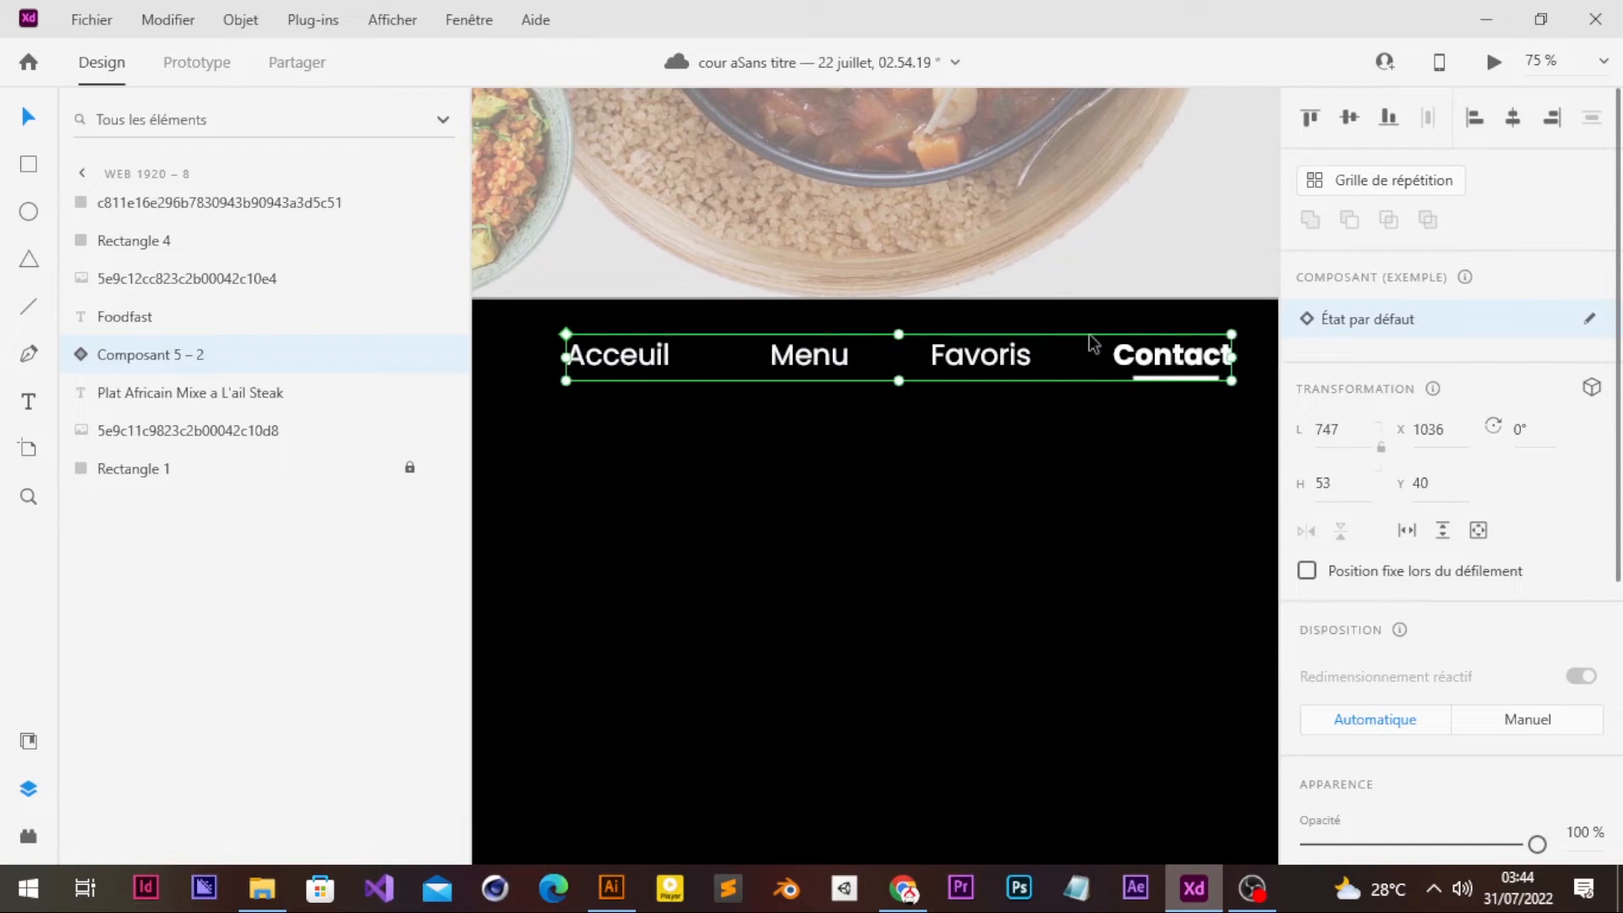
double_click(990, 365)
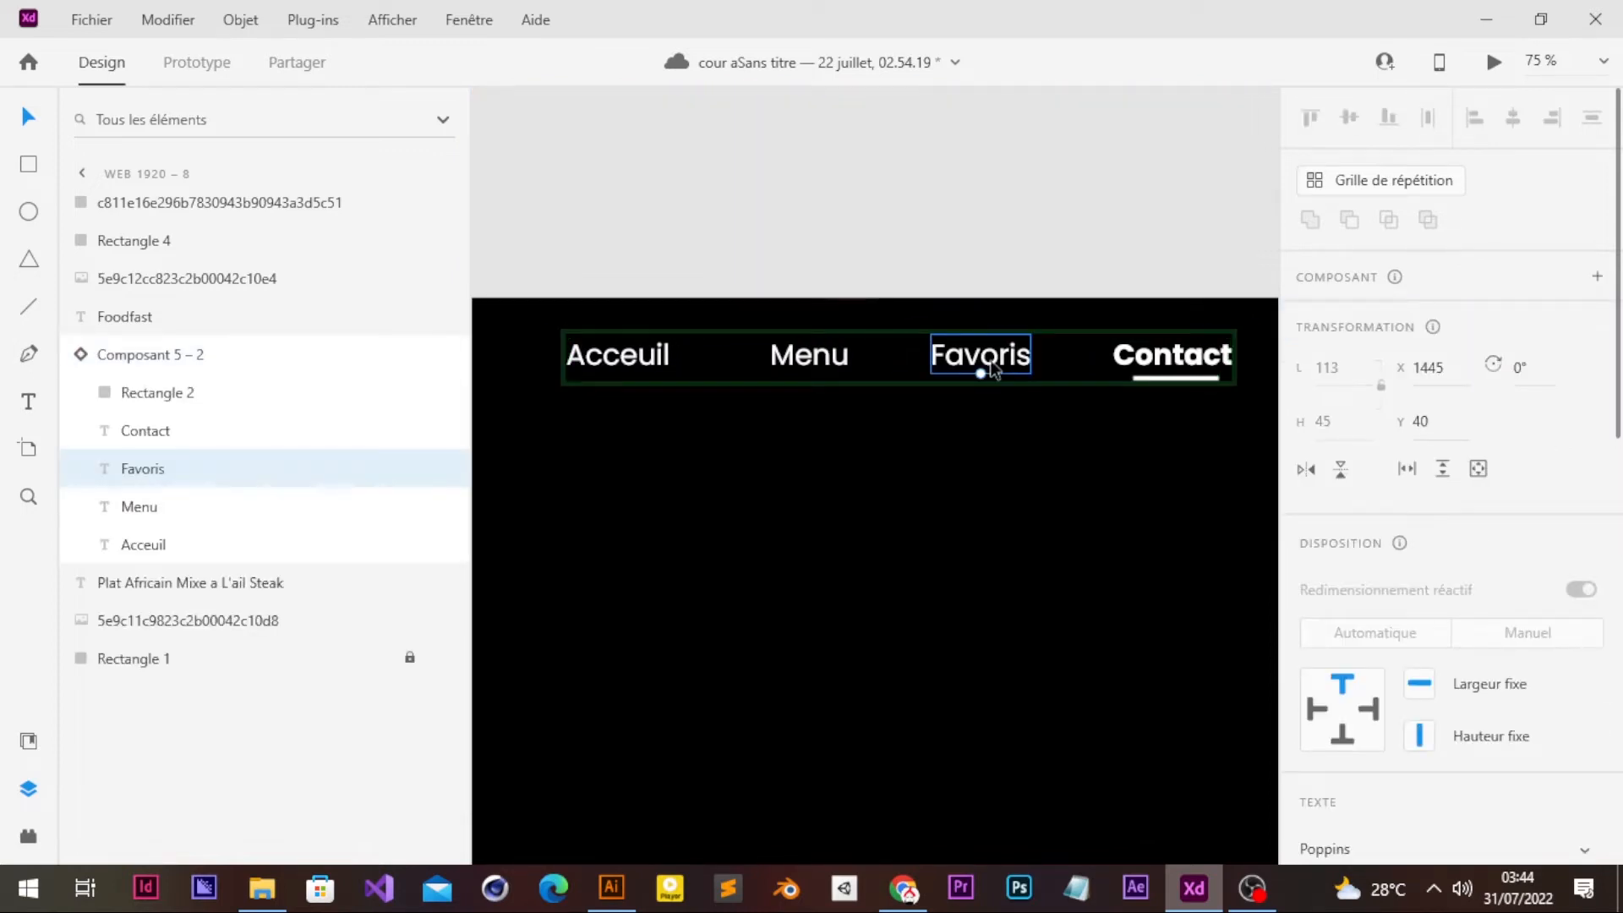
double_click(991, 365)
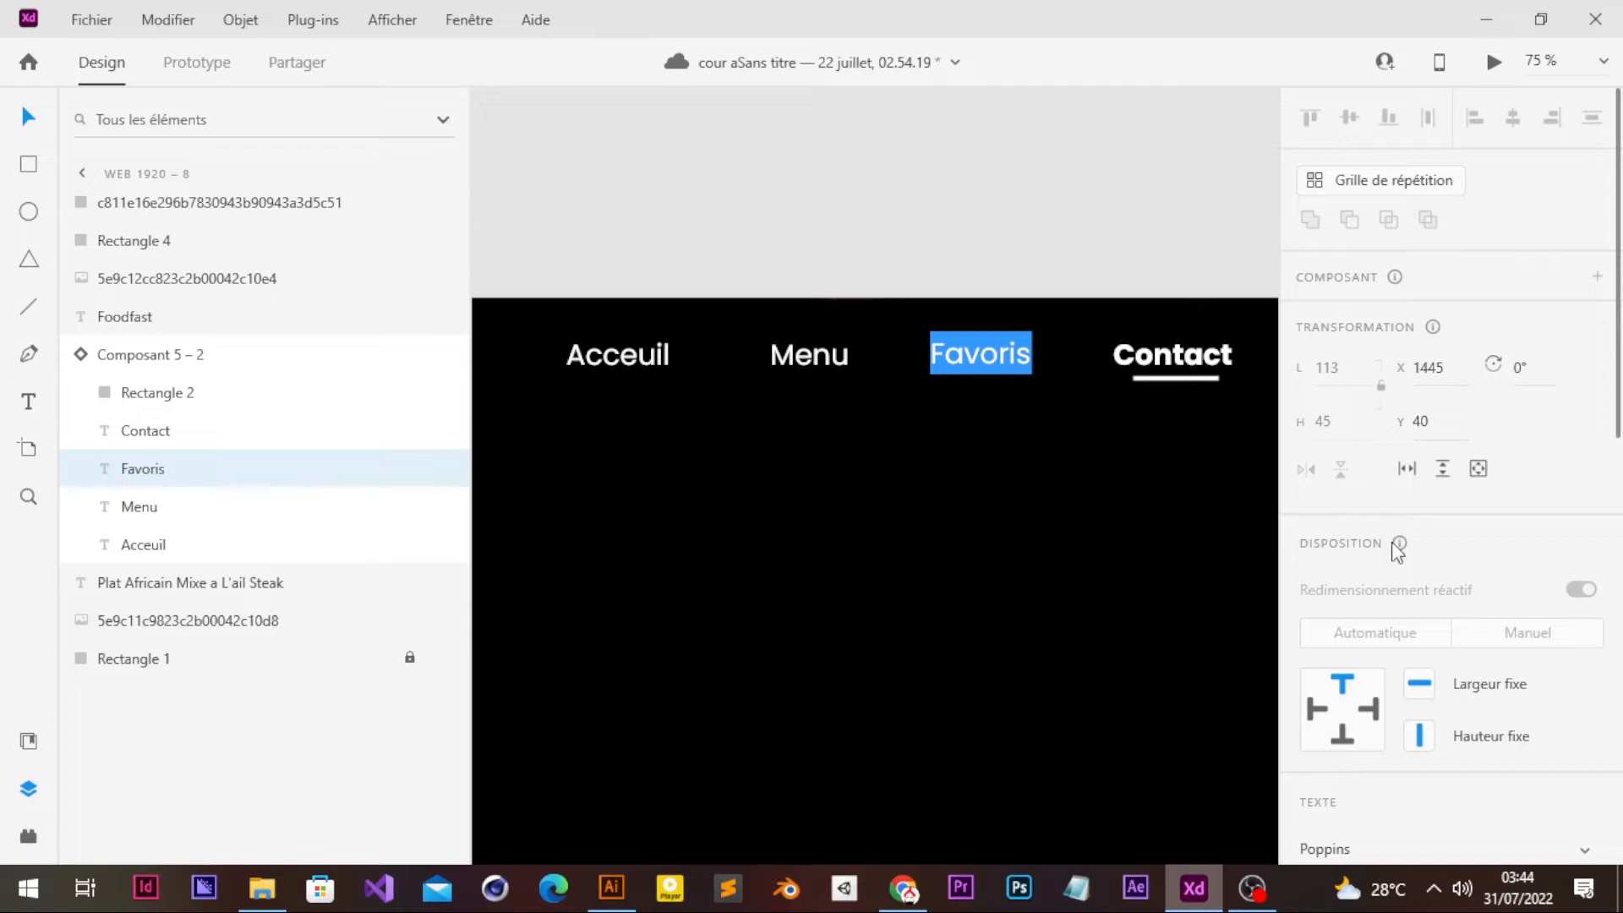
scroll(1397, 554, down, 10)
scroll(1396, 554, up, 5)
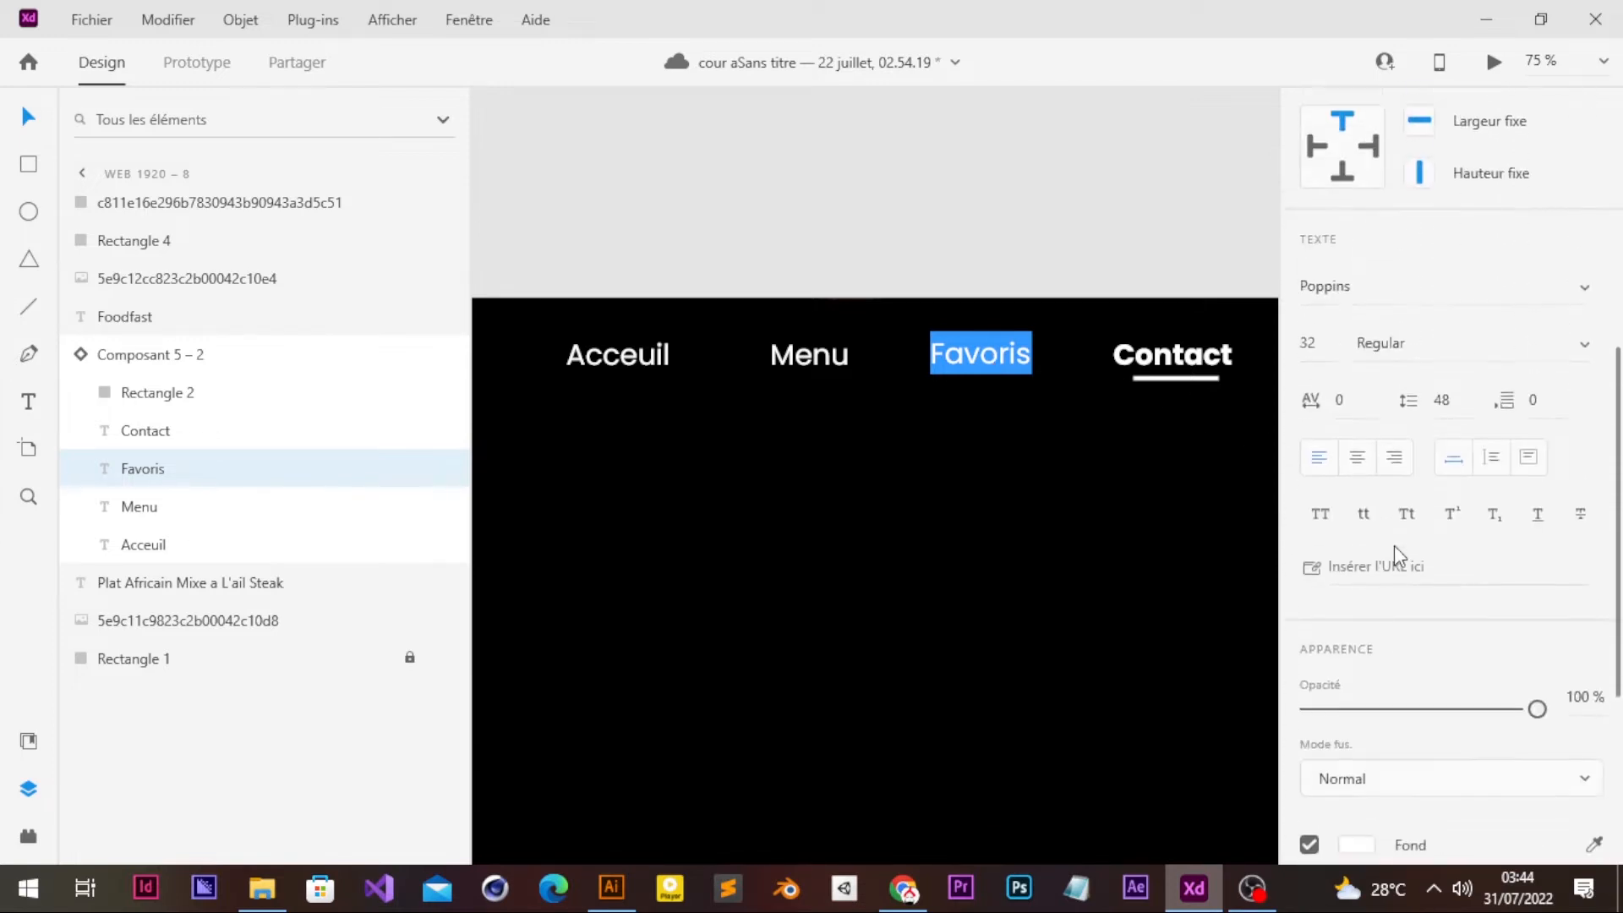
click(1594, 365)
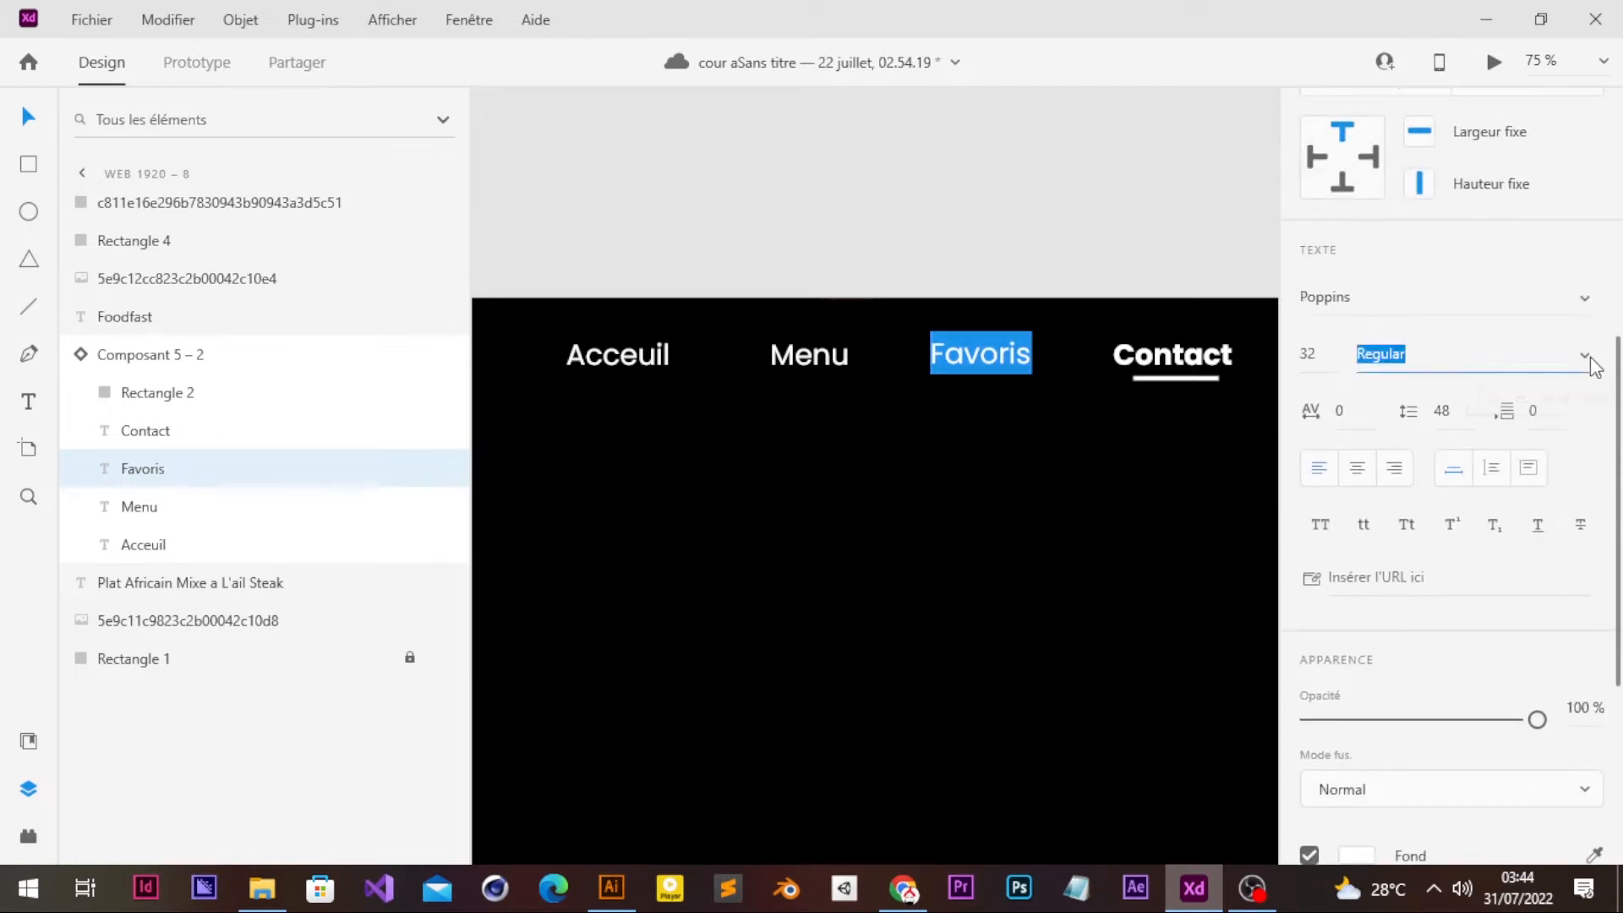
click(1447, 538)
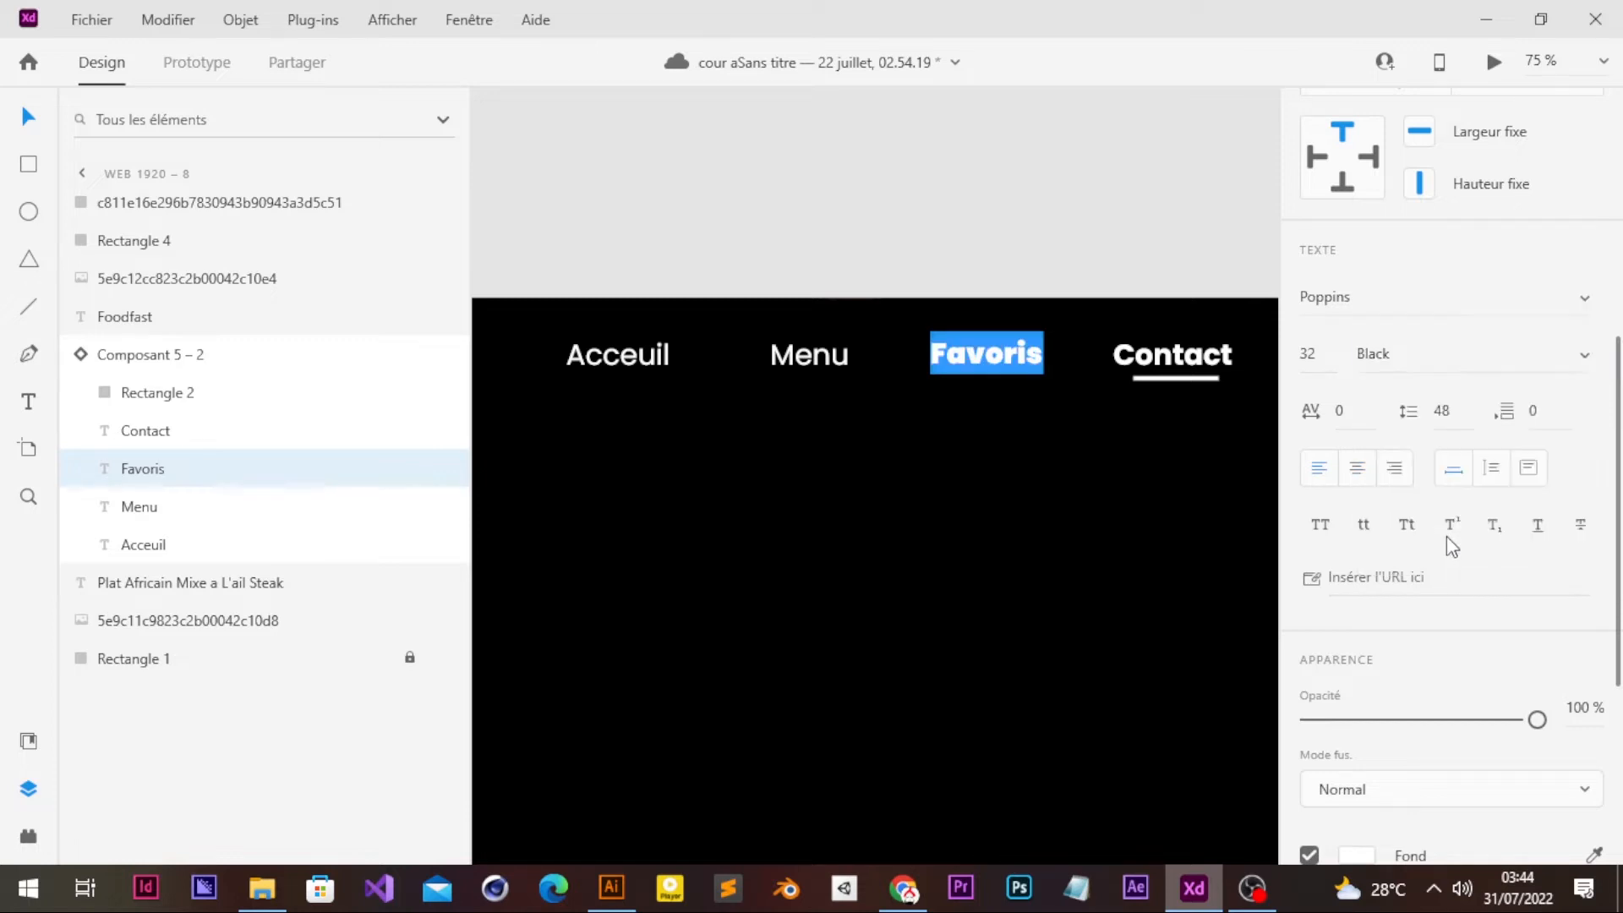
- Set the Contact link in the same navigation component to the Regular font weight
click(1194, 367)
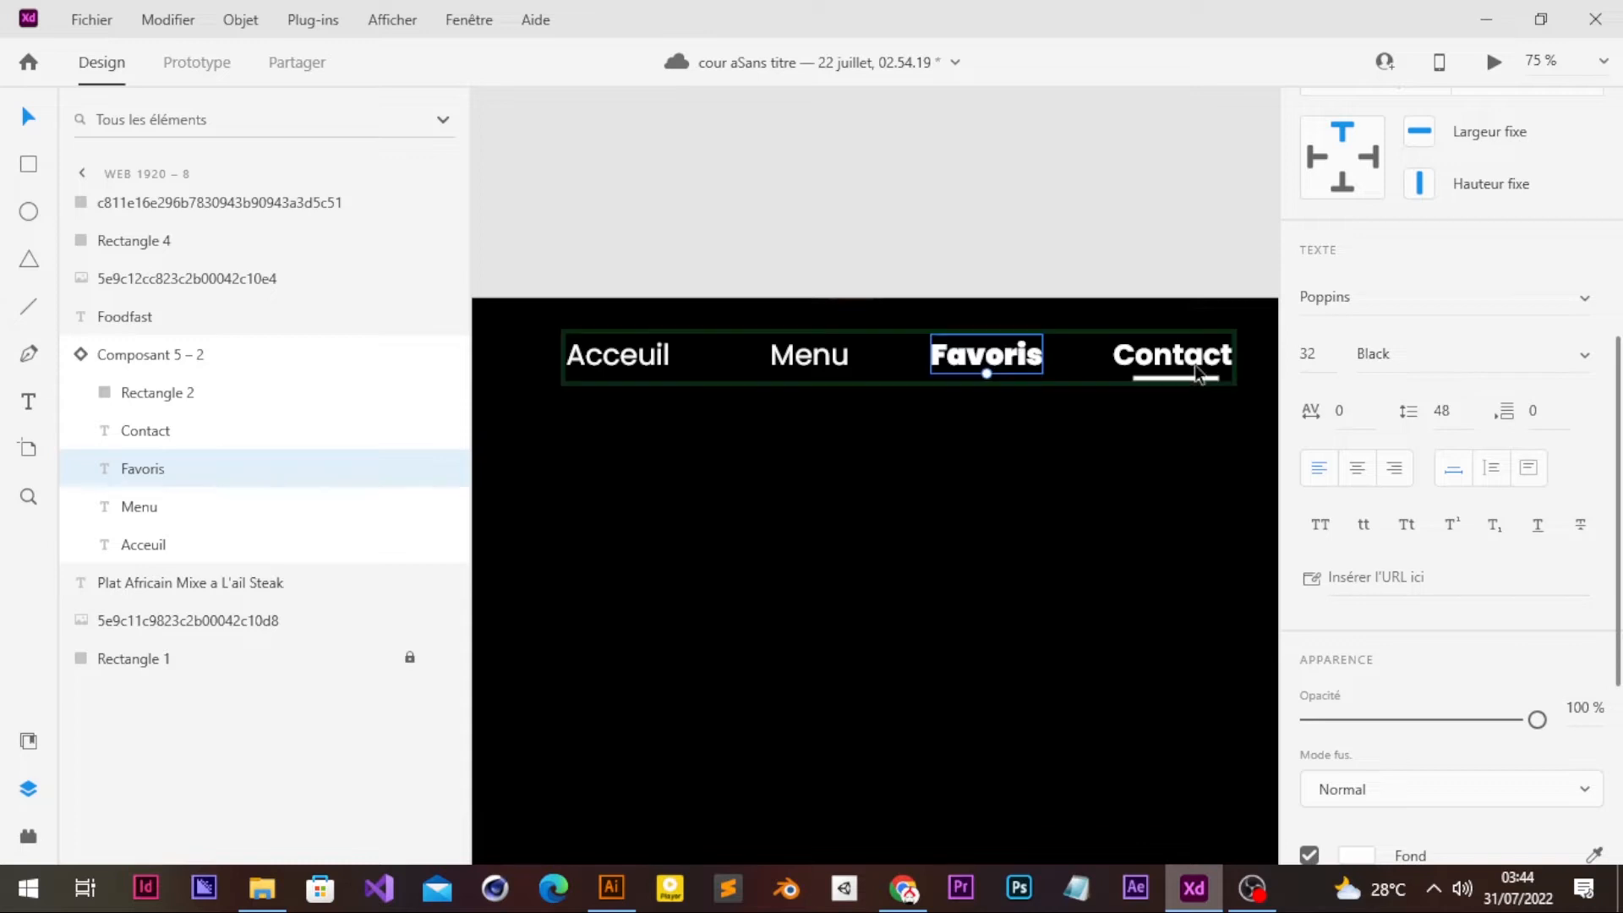
double_click(1194, 363)
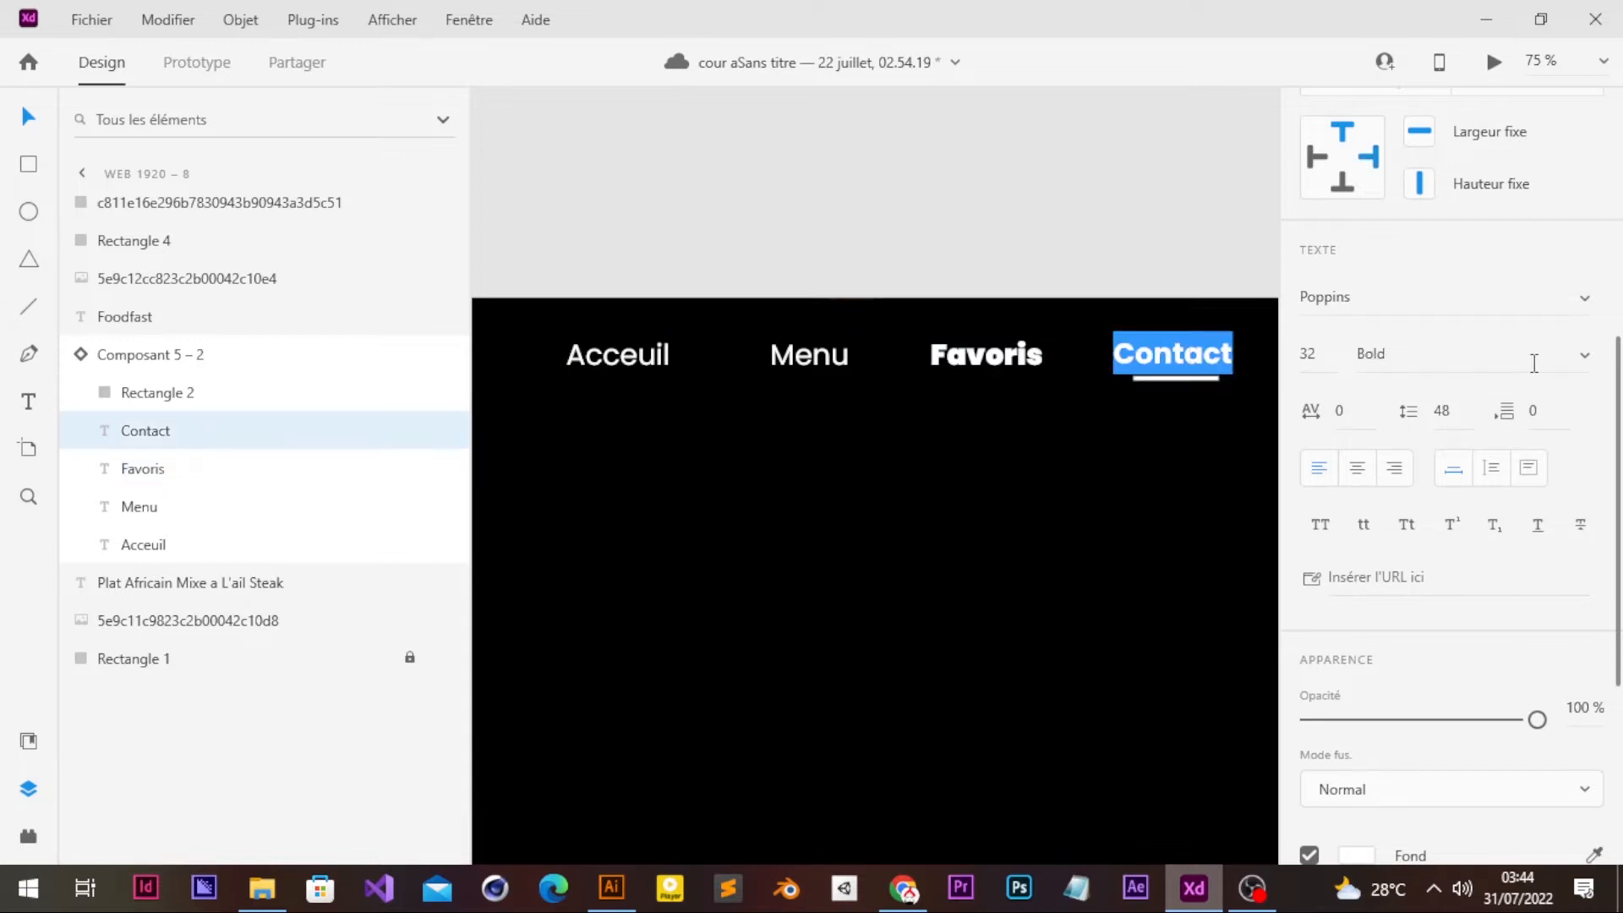
click(1580, 356)
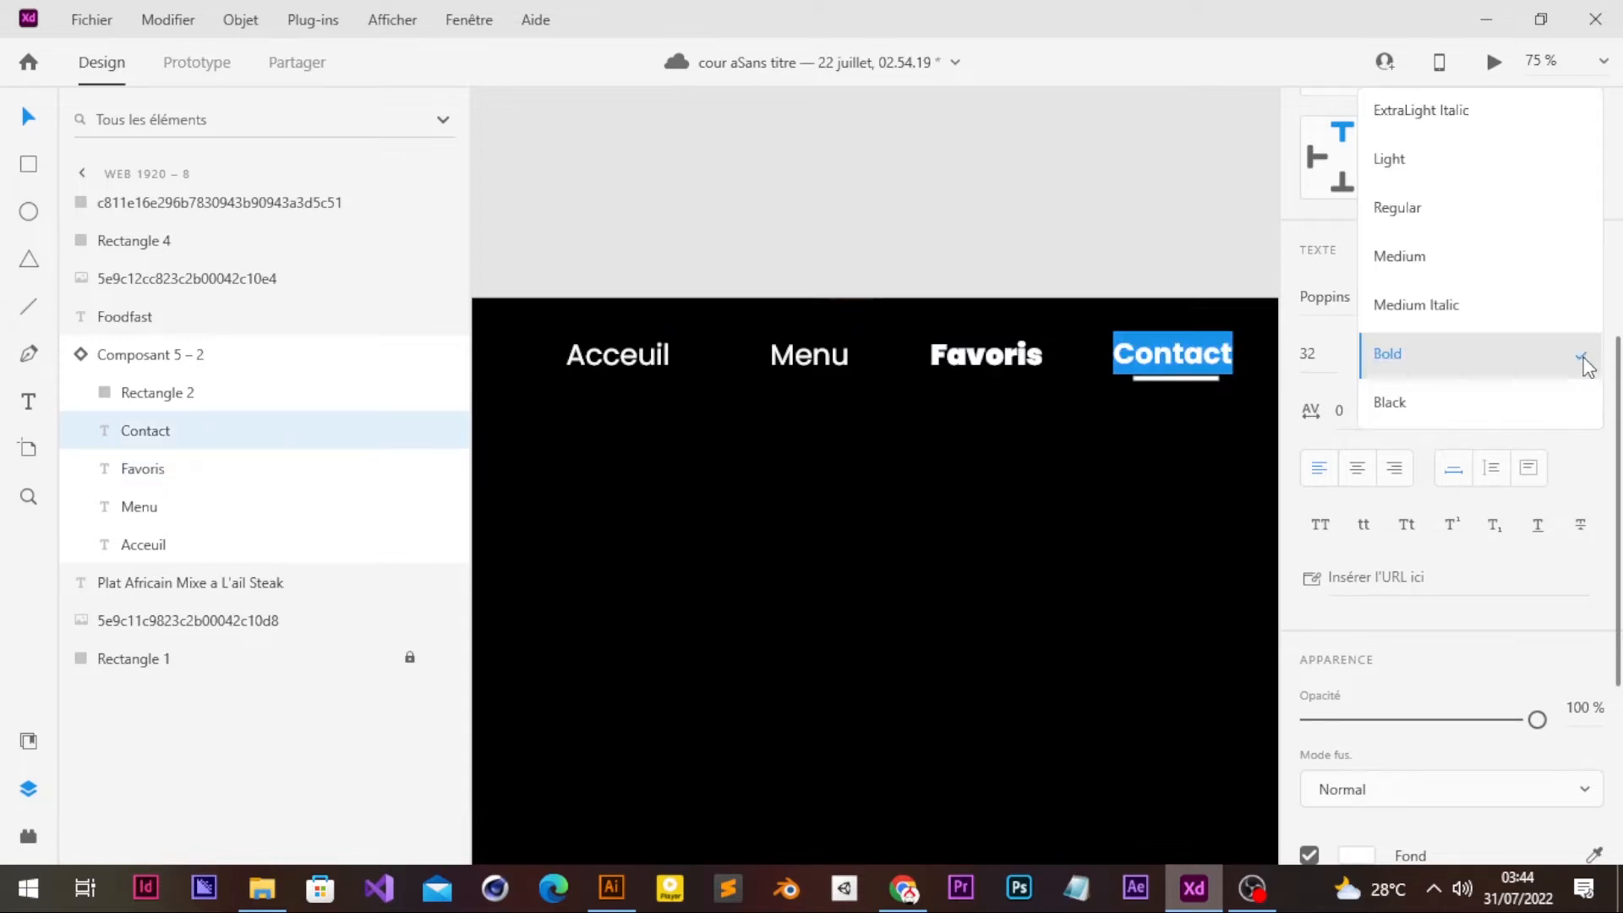
click(1418, 209)
key(Escape)
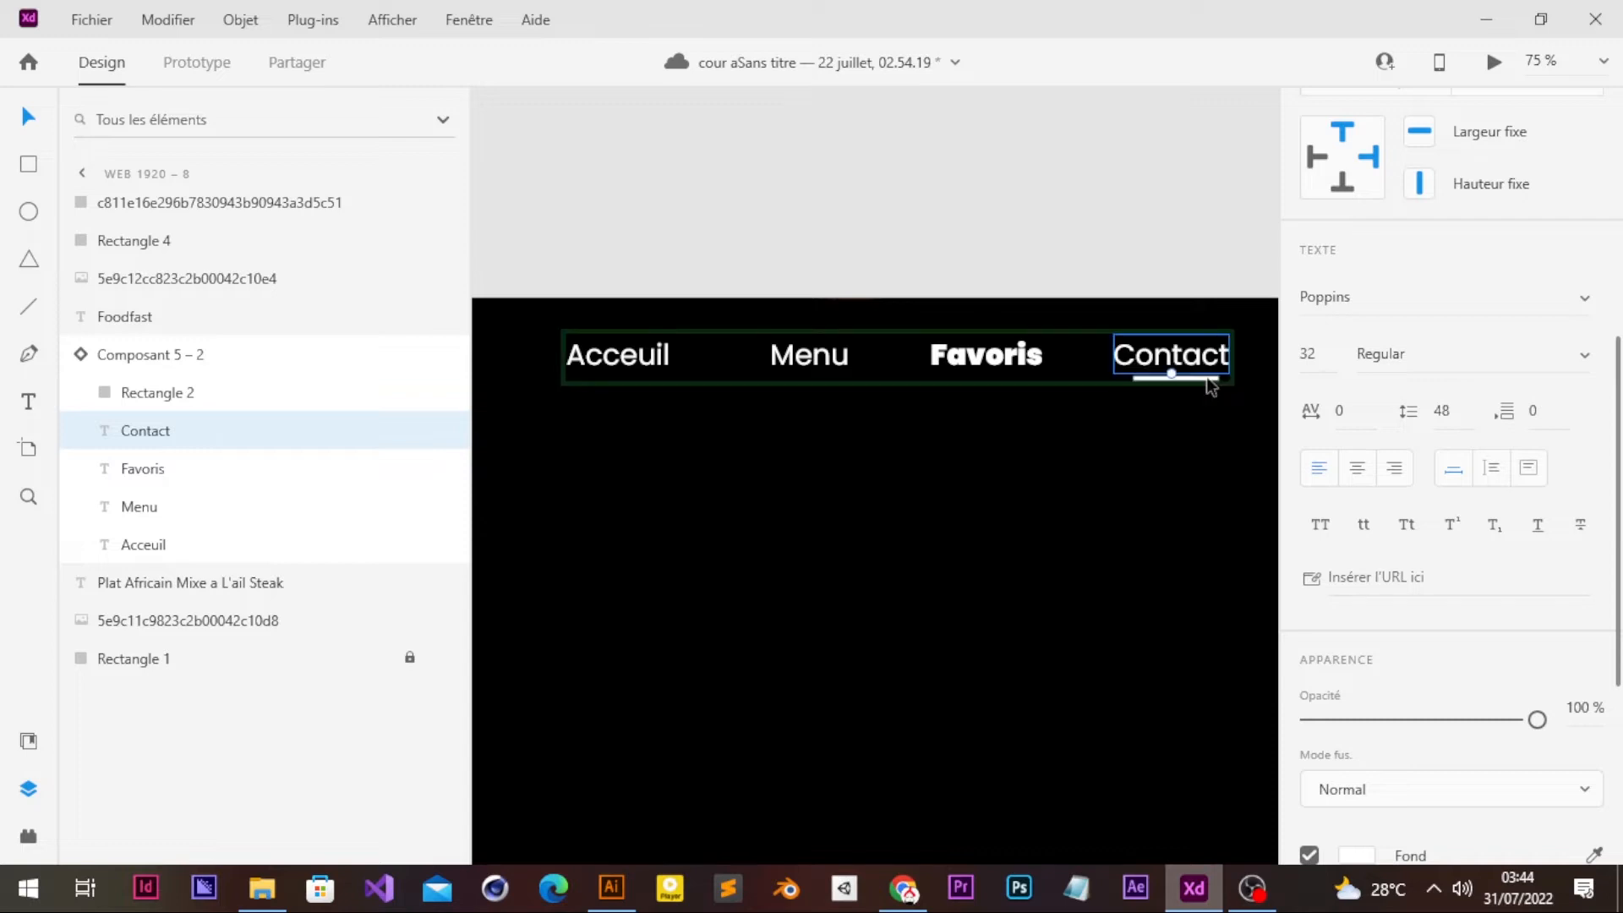
- Move the white underline from beneath Contact so it sits centred under Favoris
click(1207, 378)
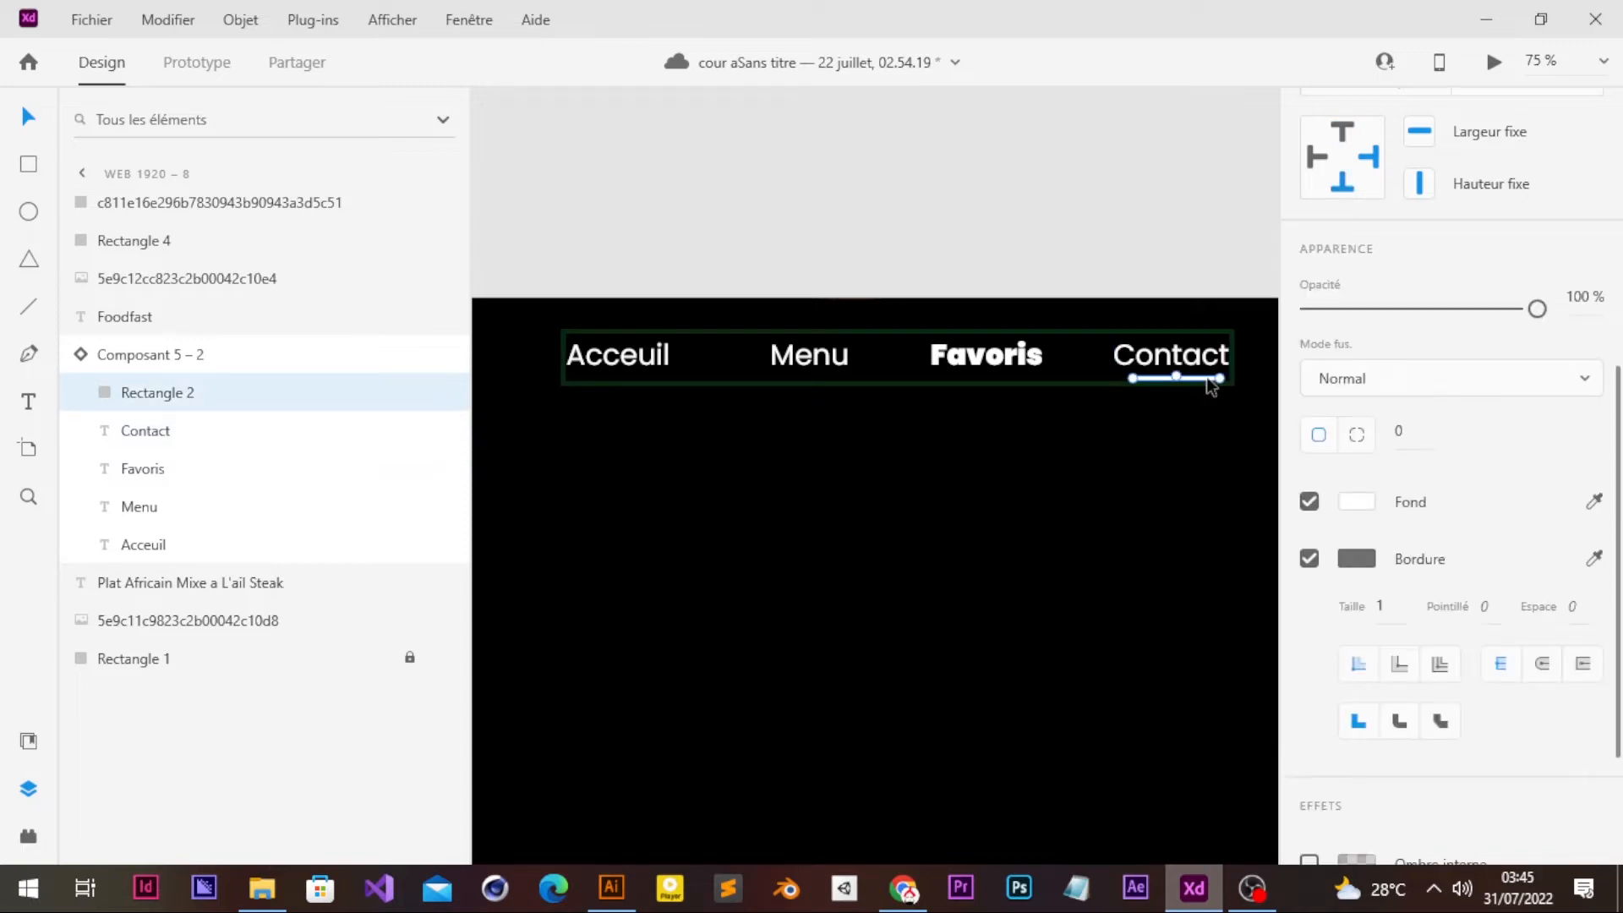
key(Left)
key(Left)
key(Left)
key(Left)
key(Left)
key(Left)
key(Left)
key(Left)
key(Left)
key(Left)
key(Left)
key(Left)
key(Left)
key(Left)
key(Left)
key(Left)
key(Left)
key(Left)
key(Left)
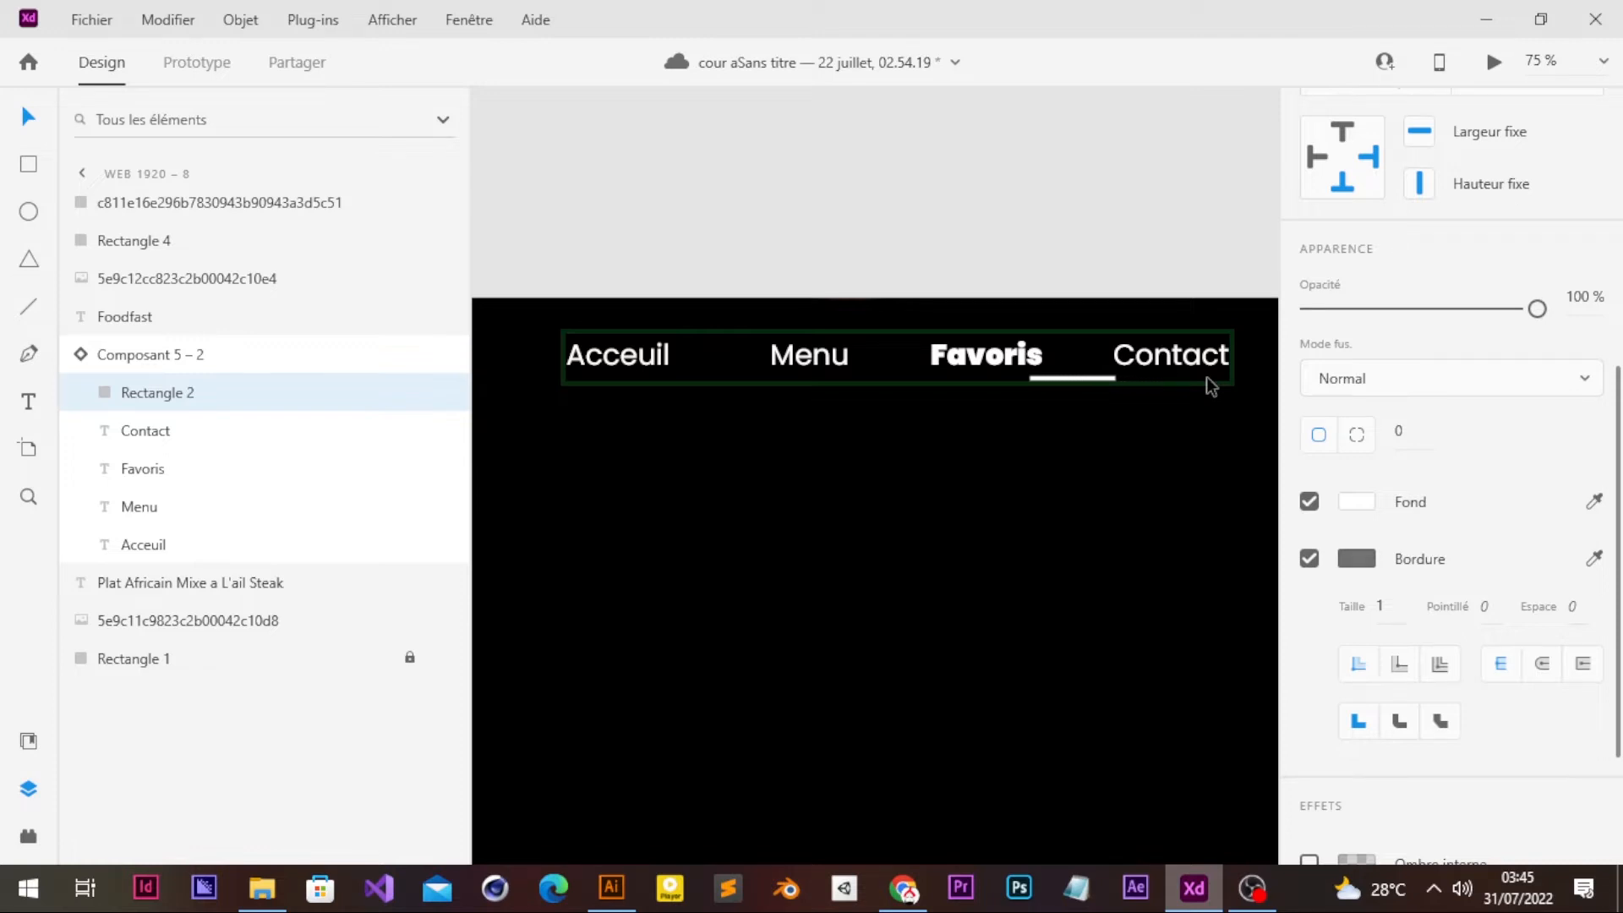
key(Left)
key(Left)
key(Left)
key(Left)
key(Left)
key(Left)
key(Left)
key(Left)
key(Left)
key(Left)
key(Left)
key(Left)
key(Left)
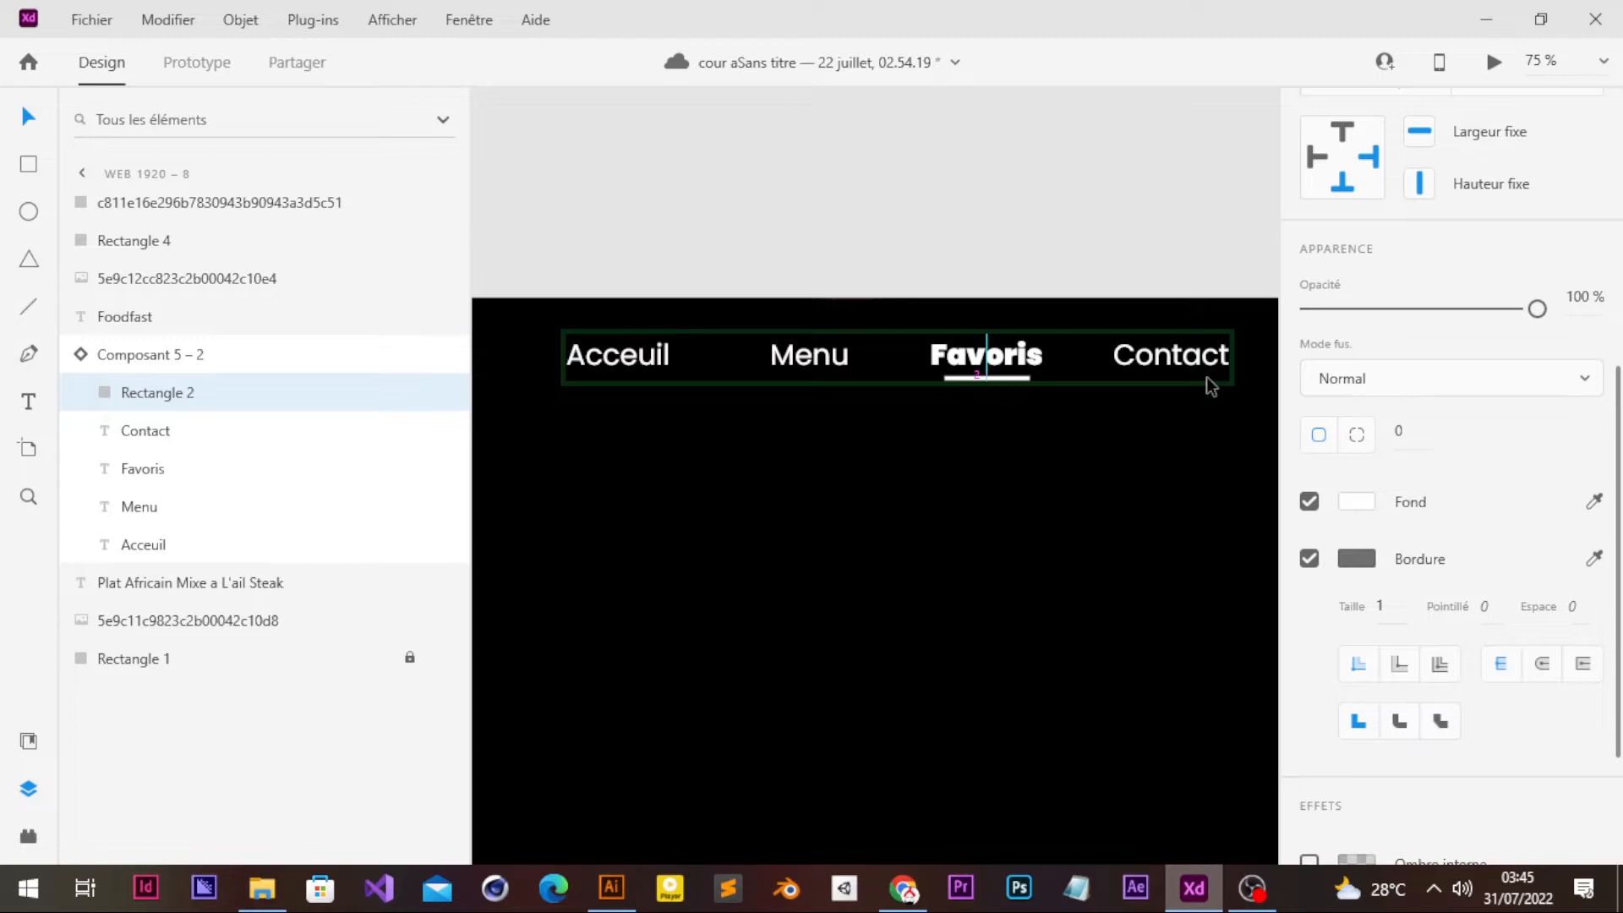
- Duplicate the Web 1920 – 8 artboard and move the copy horizontally to X 8640
key(ctrl+minus)
key(ctrl+minus)
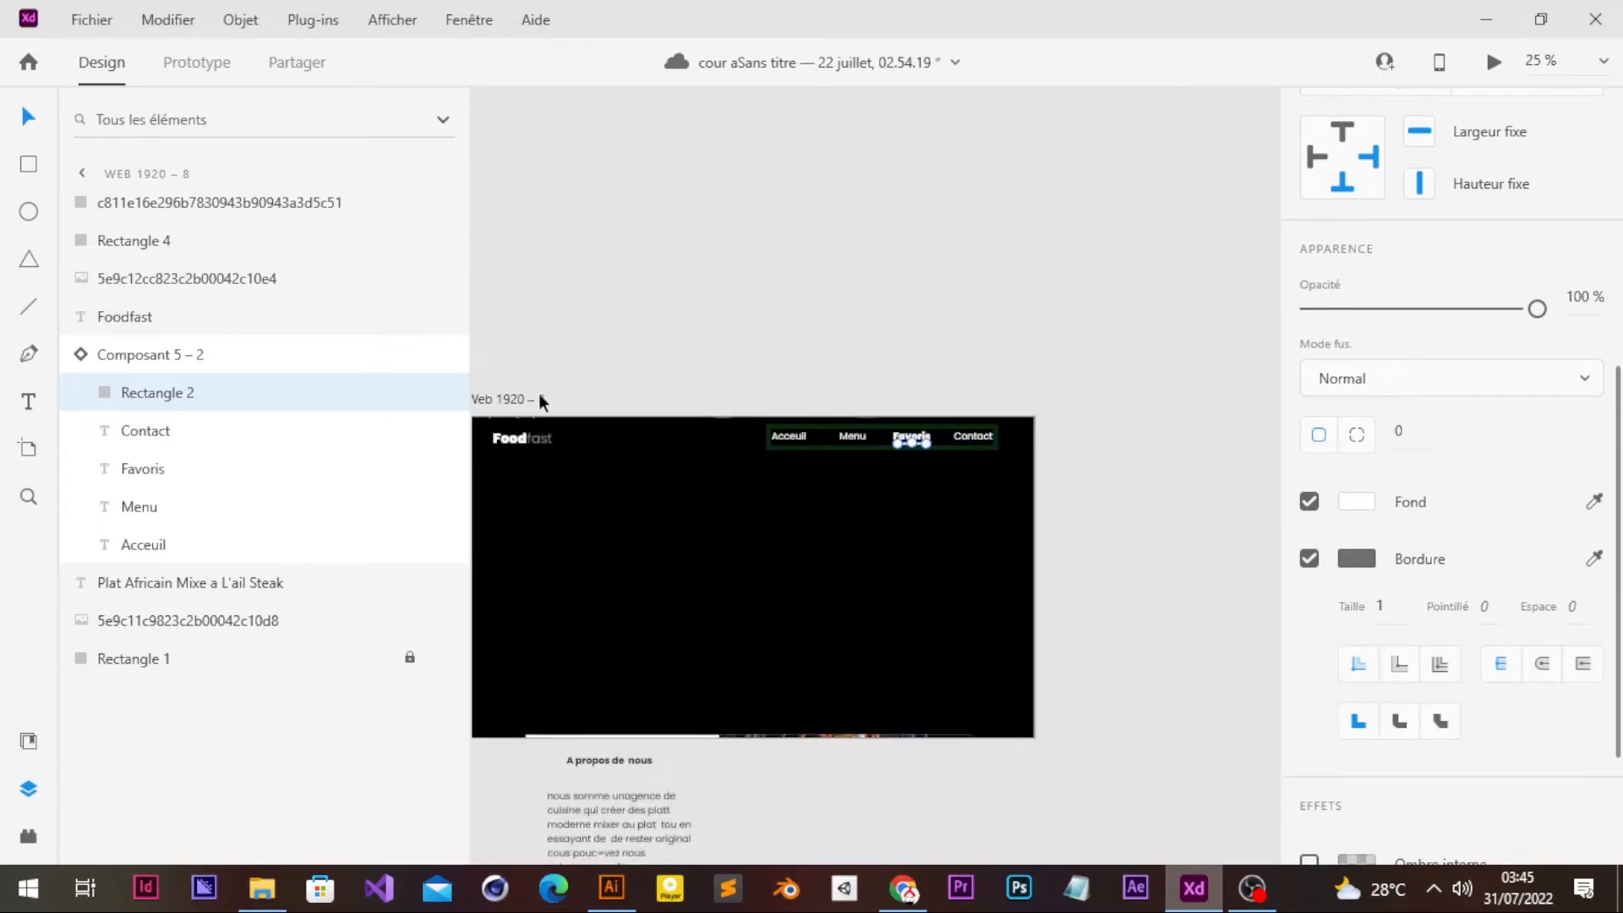
click(541, 400)
key(ctrl+d)
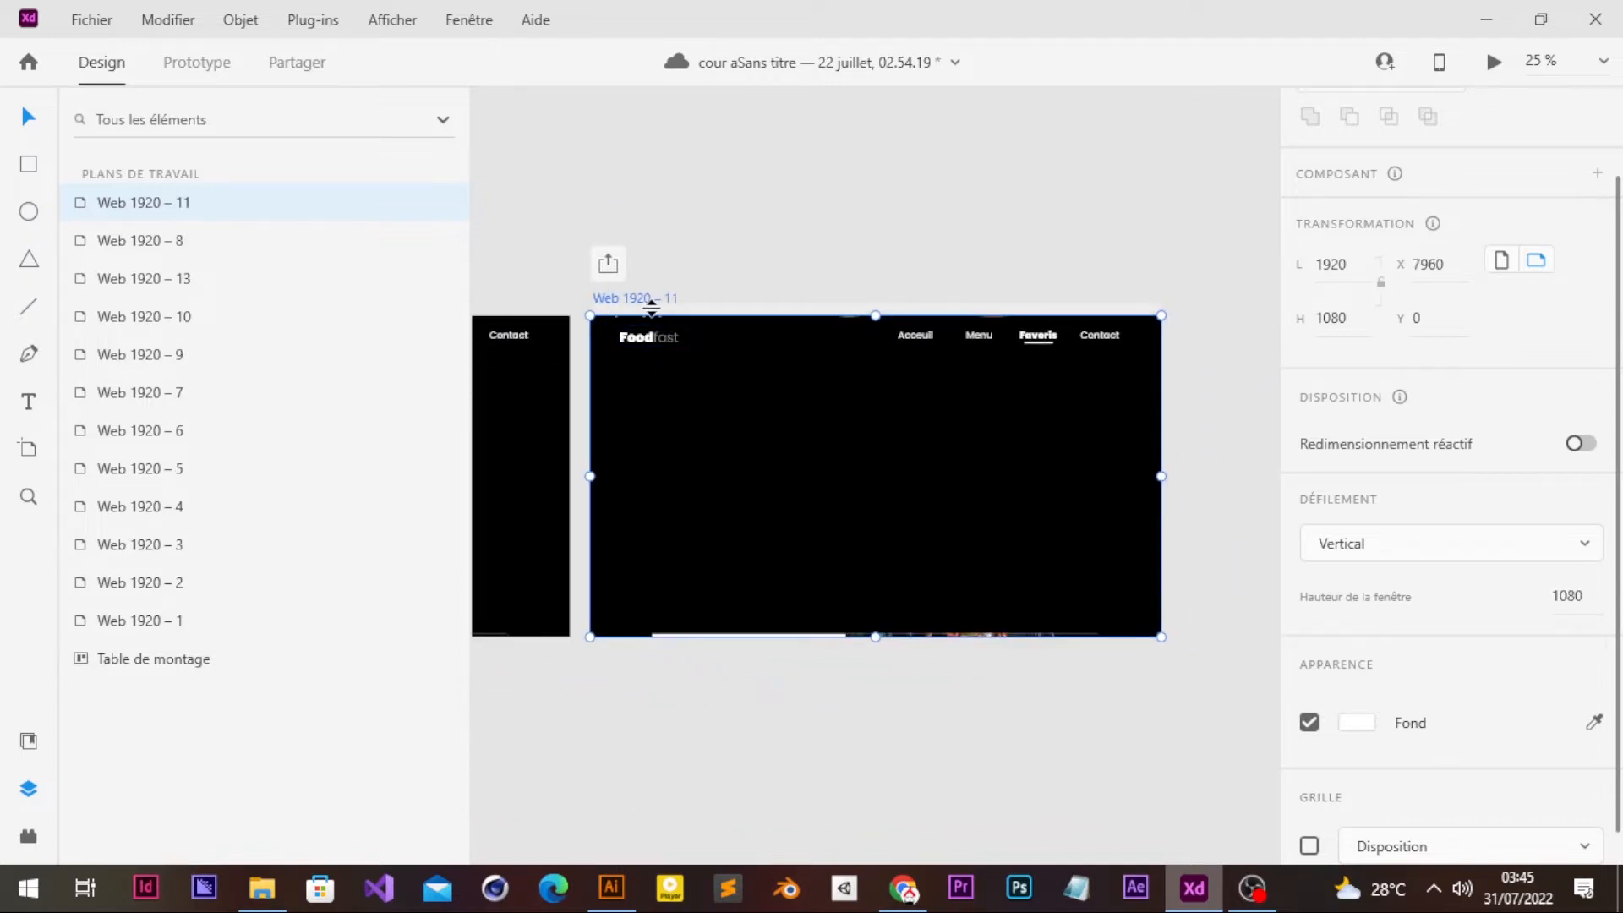
drag(651, 306, 855, 297)
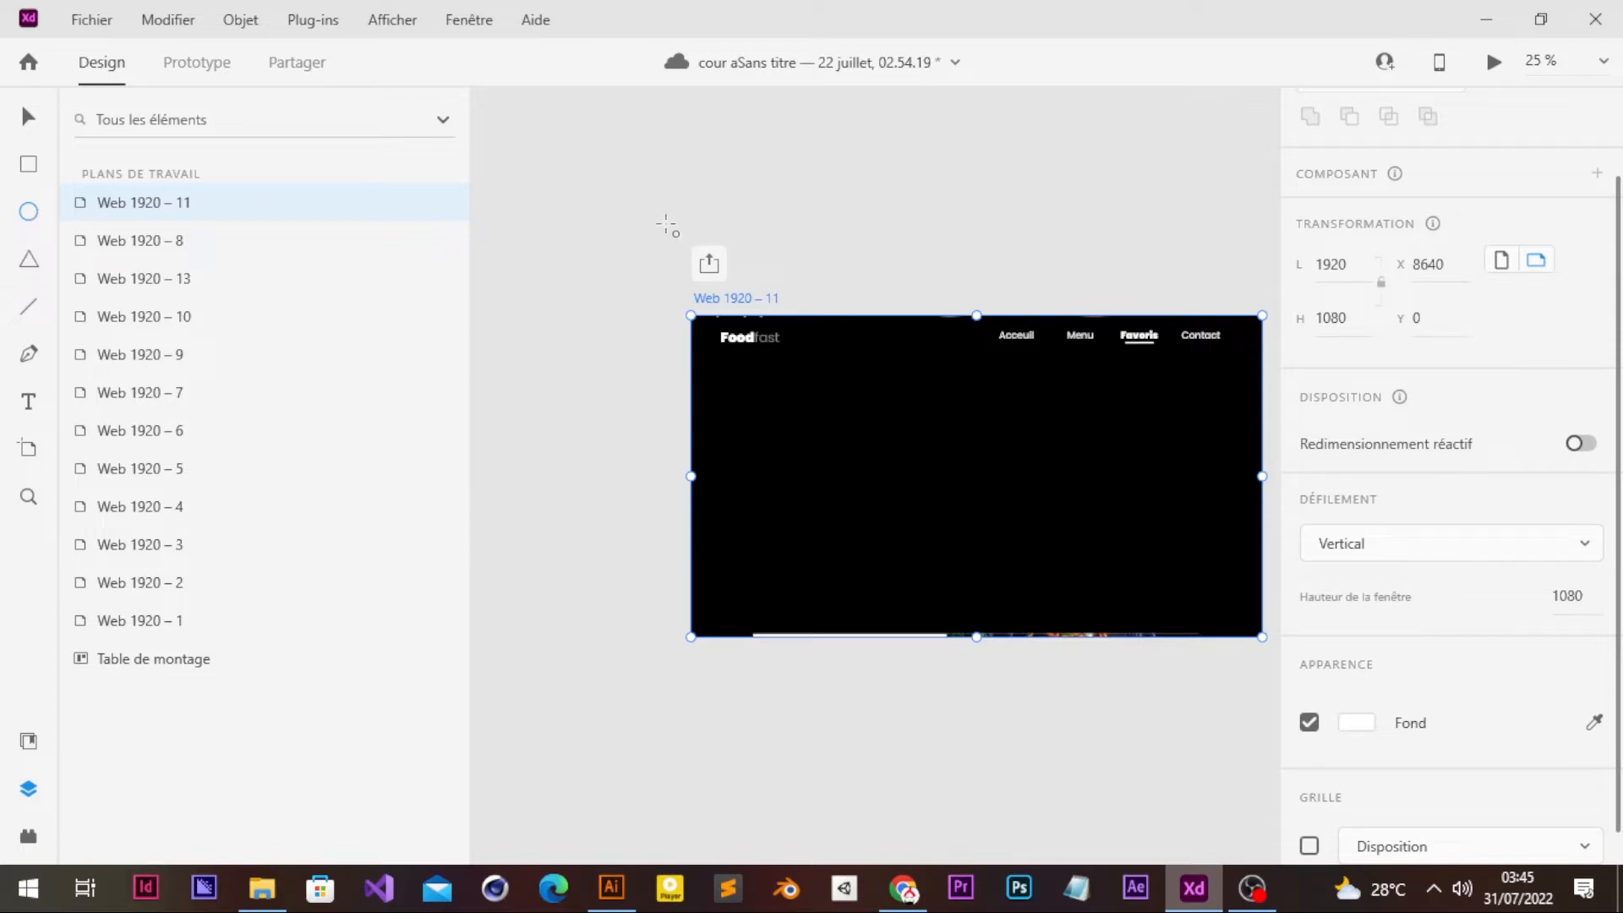
- Draw a circle about 1008 × 1008 and move it over the upper-left corner of Web 1920 – 11, at X -371, Y -312
drag(664, 224, 812, 374)
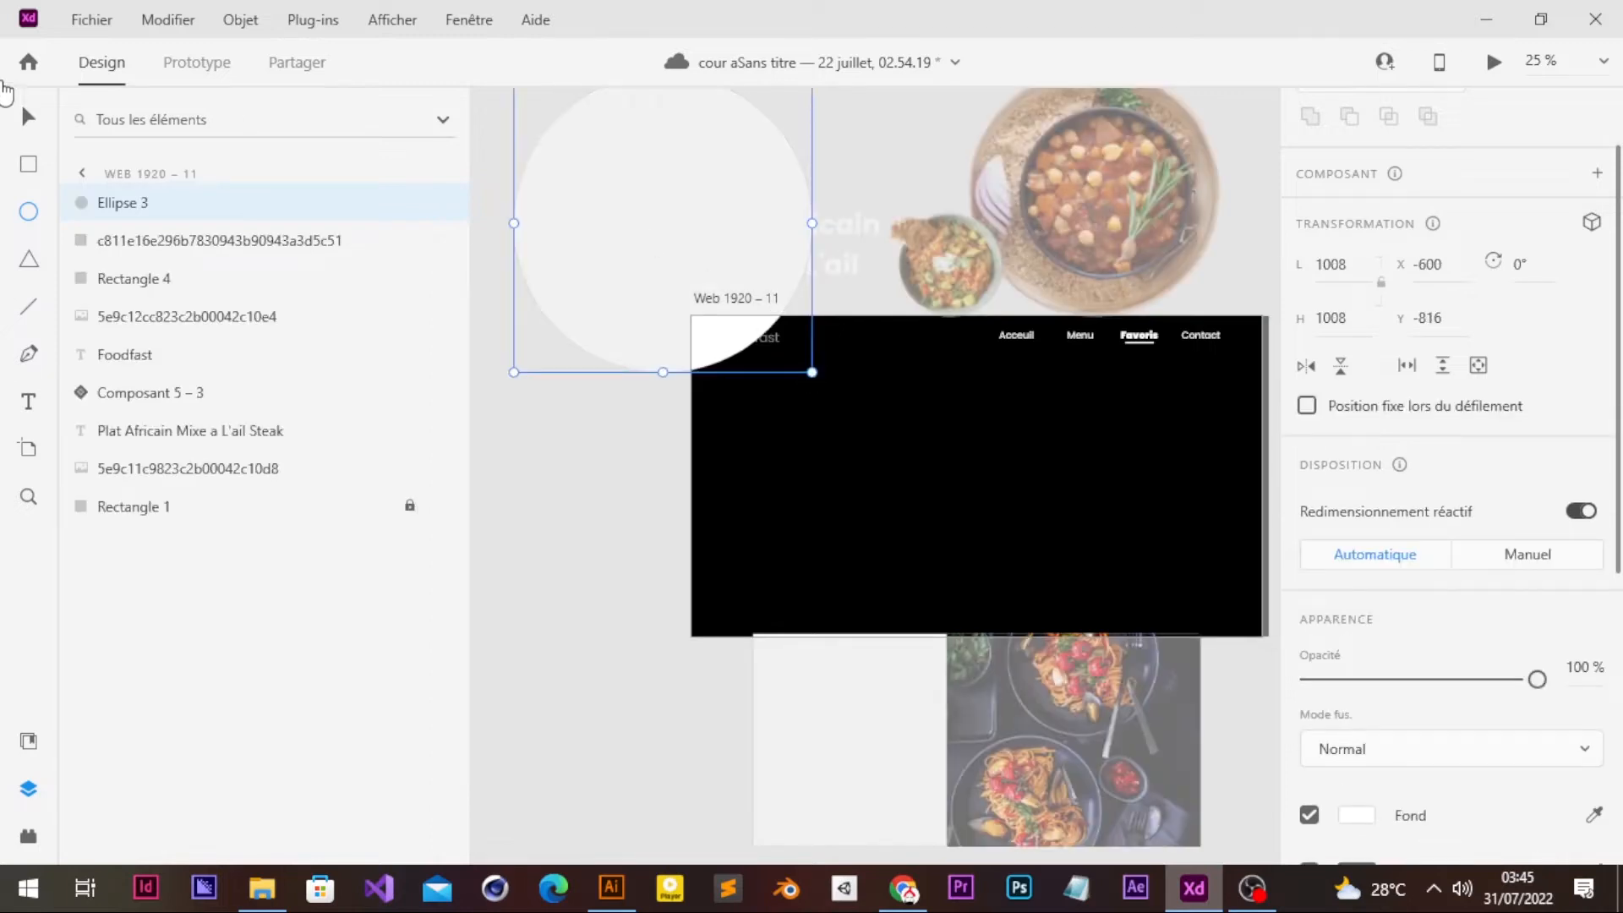
click(25, 112)
drag(580, 208, 653, 356)
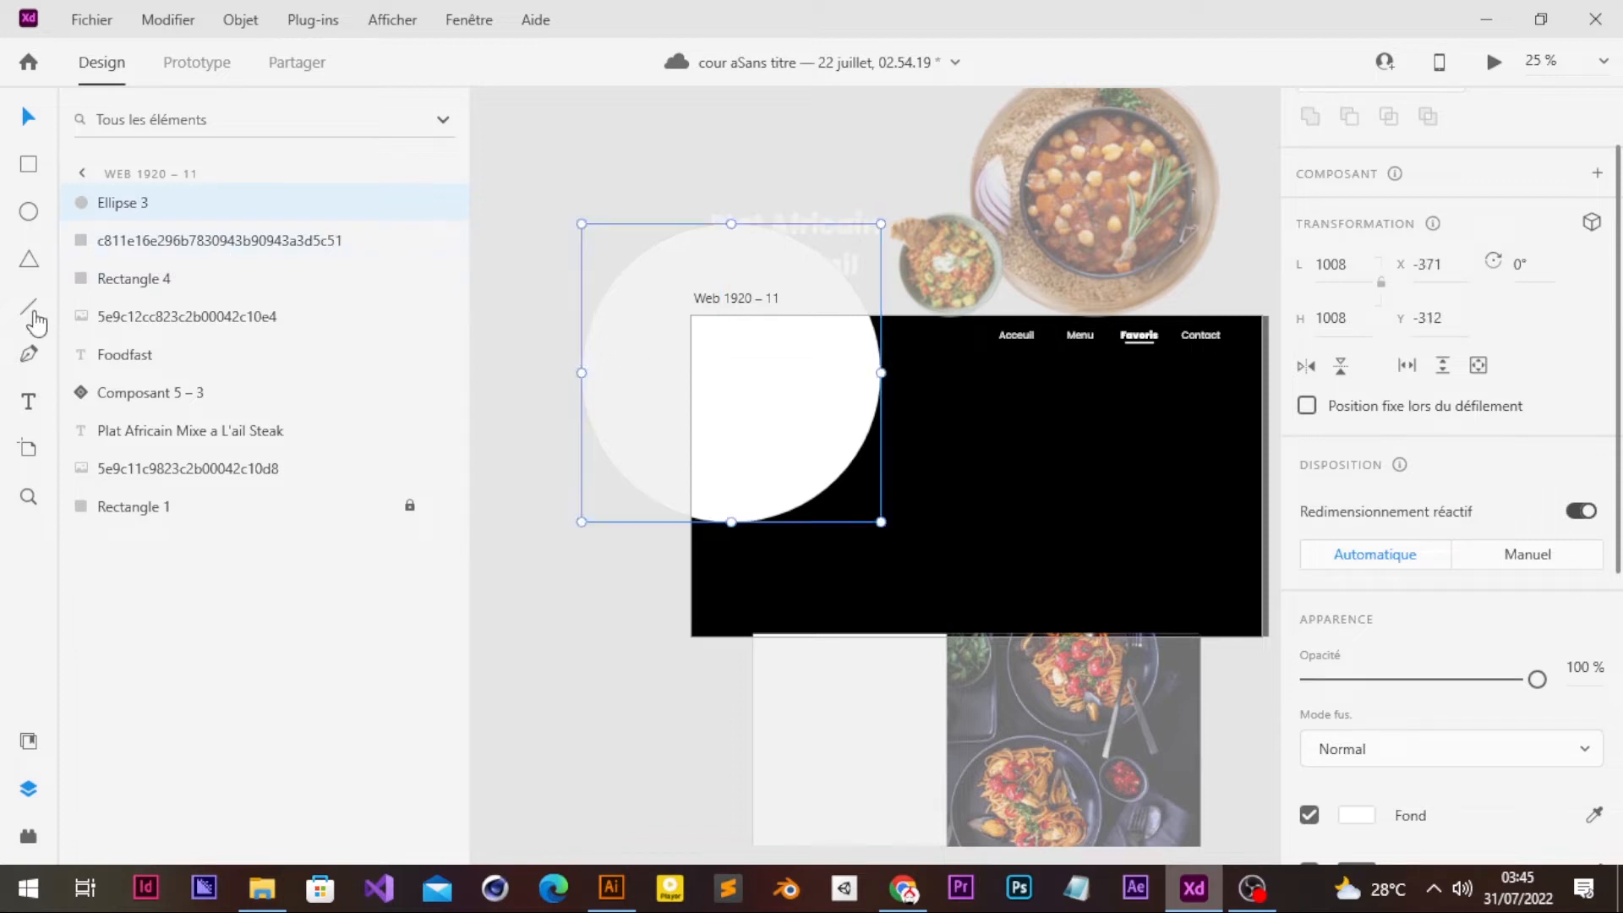
- Give the circle a white border and remove its fill
scroll(1280, 533, down, 5)
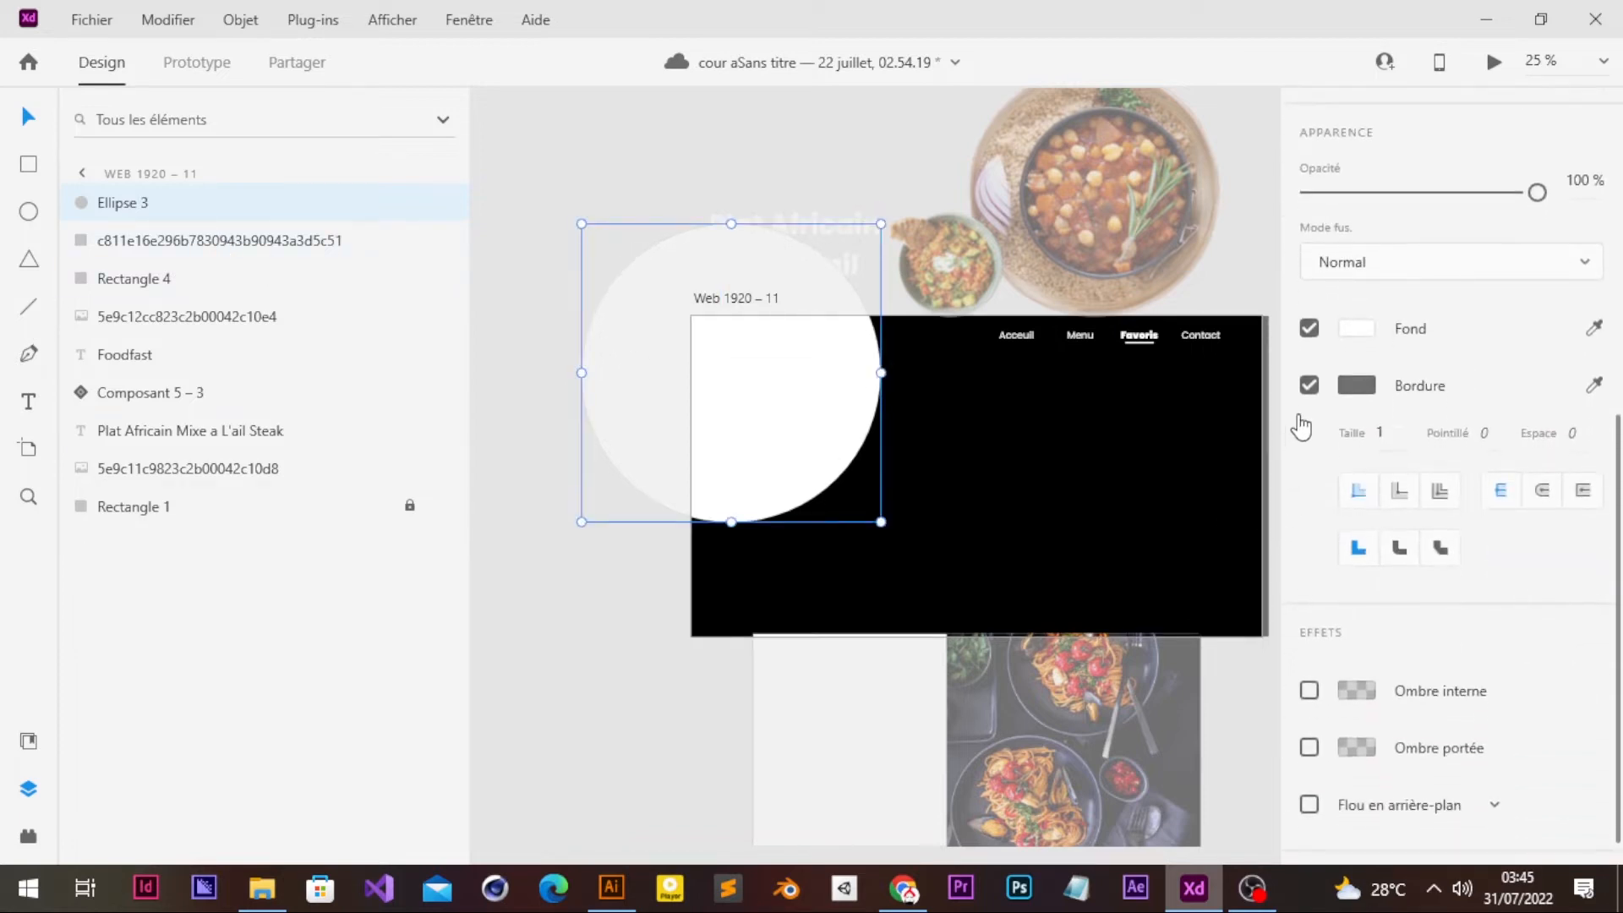
click(1310, 387)
click(1357, 386)
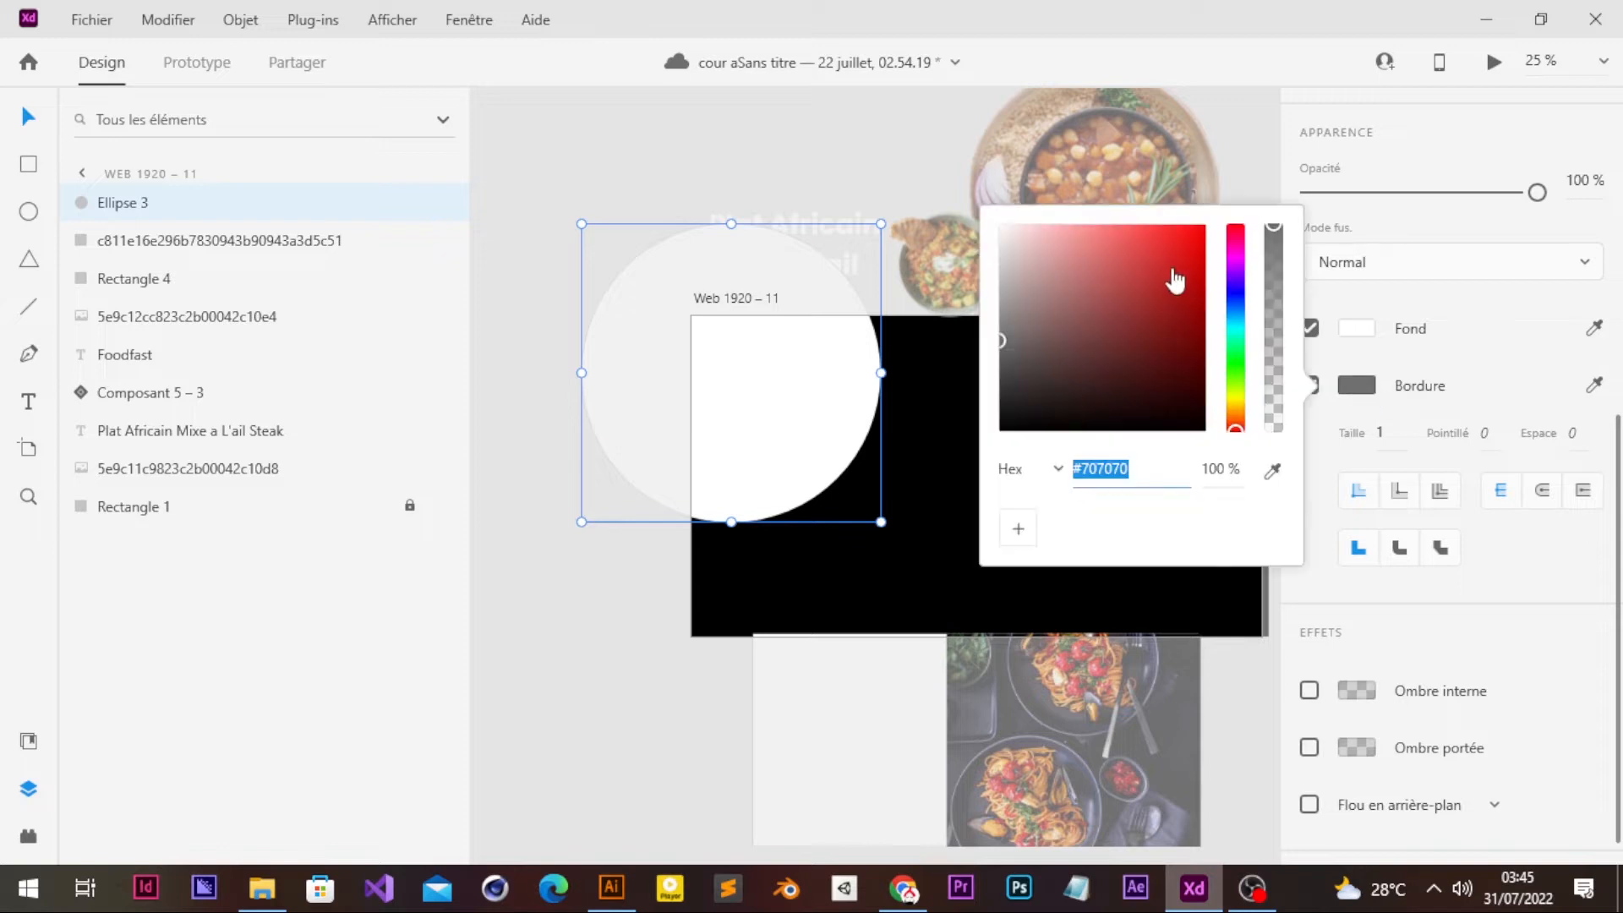
drag(1170, 275, 988, 218)
click(1449, 304)
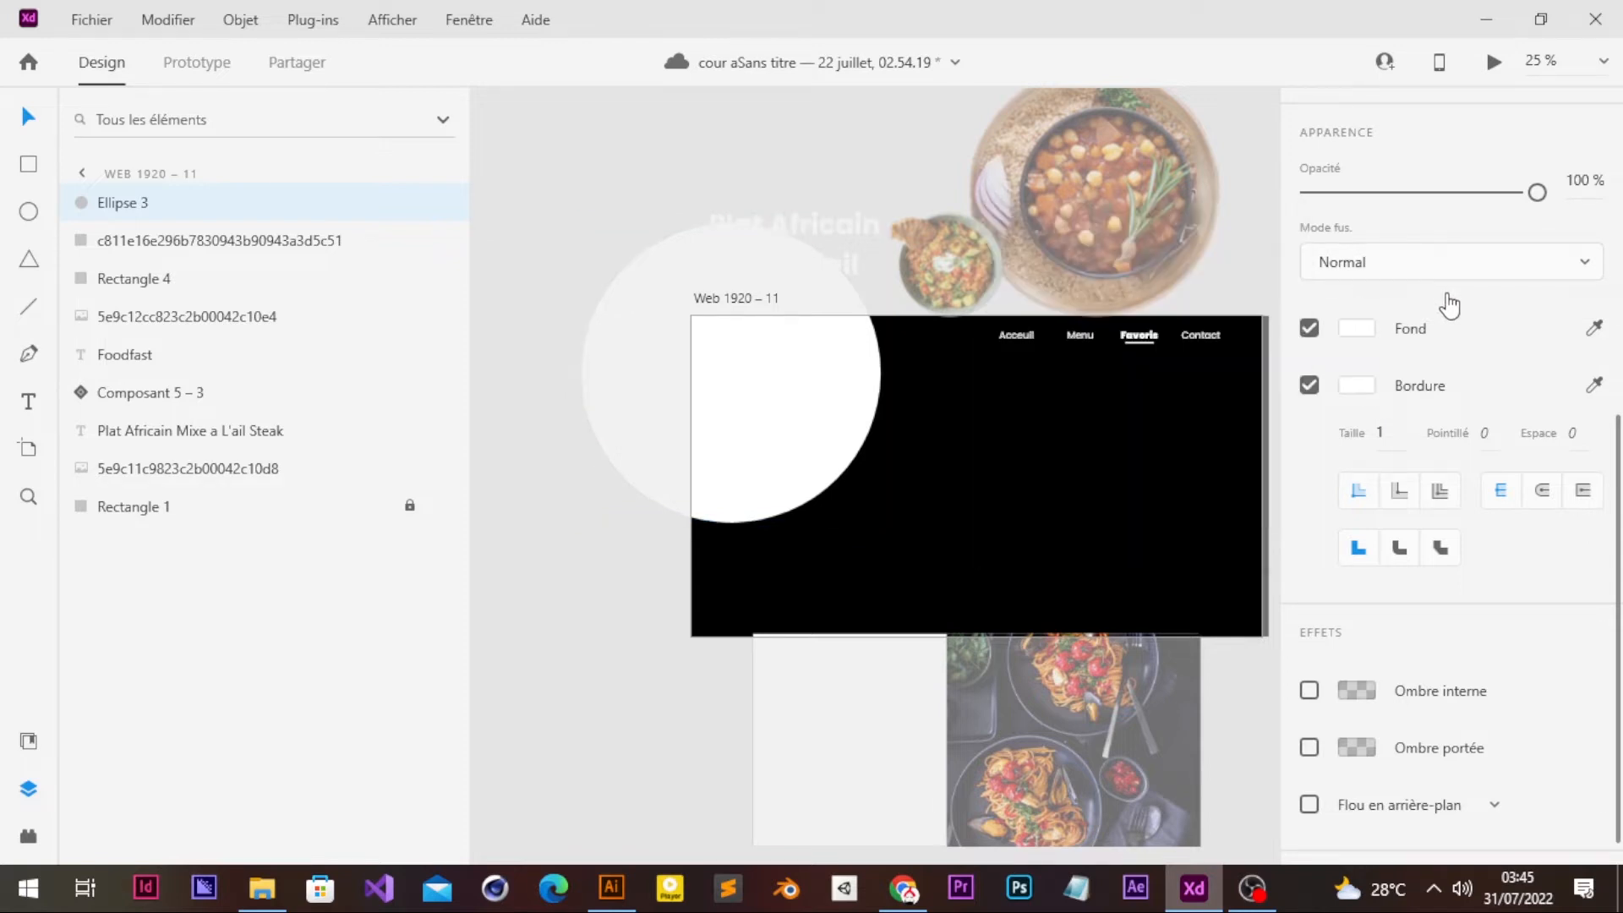
click(1309, 328)
- Set the circle's border size to 56
click(1379, 433)
text(45)
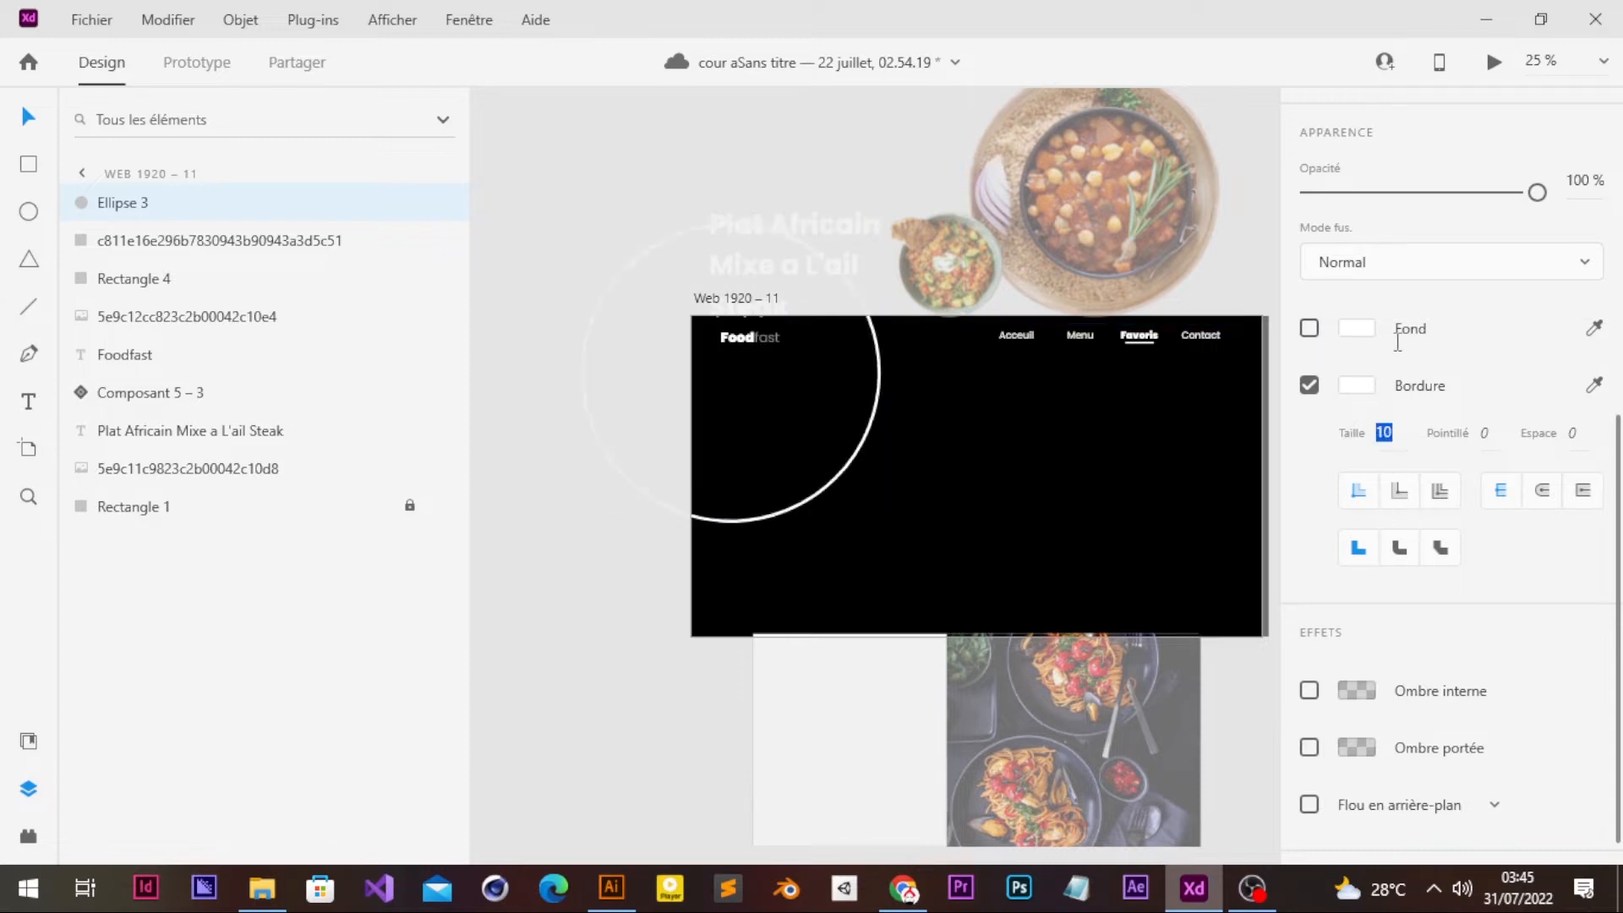
key(Return)
key(Up)
key(Up)
key(Up)
key(Up)
key(Up)
key(Up)
key(Up)
key(Up)
key(Up)
key(Up)
key(Up)
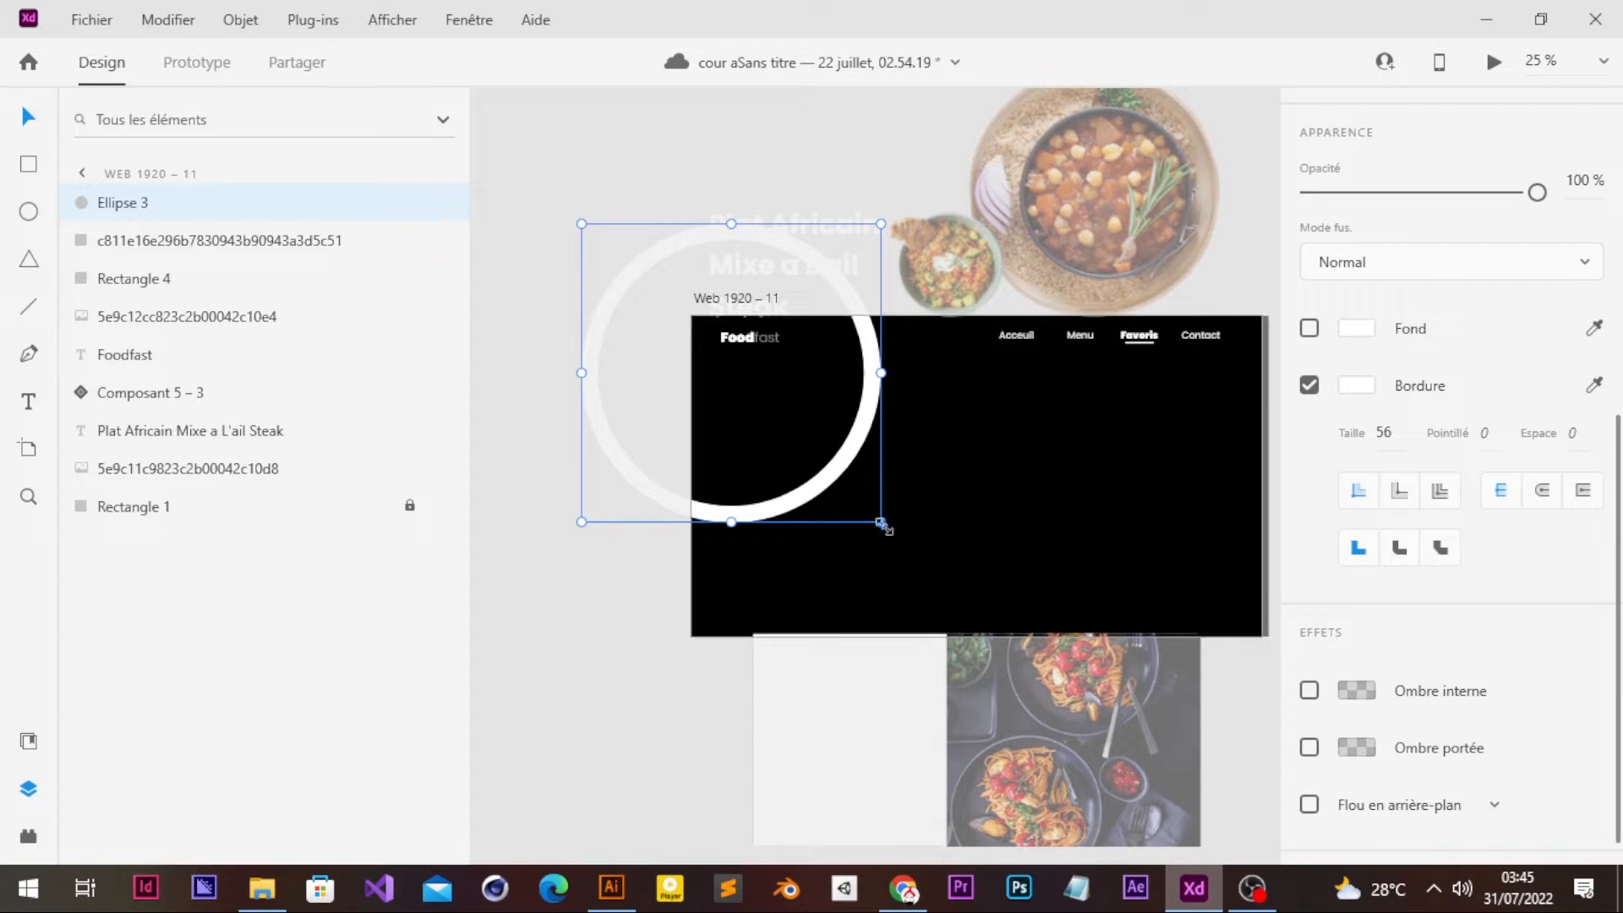
- Enlarge the circle about its centre to 1256 × 1256 and thicken its border to 101
drag(880, 522, 920, 559)
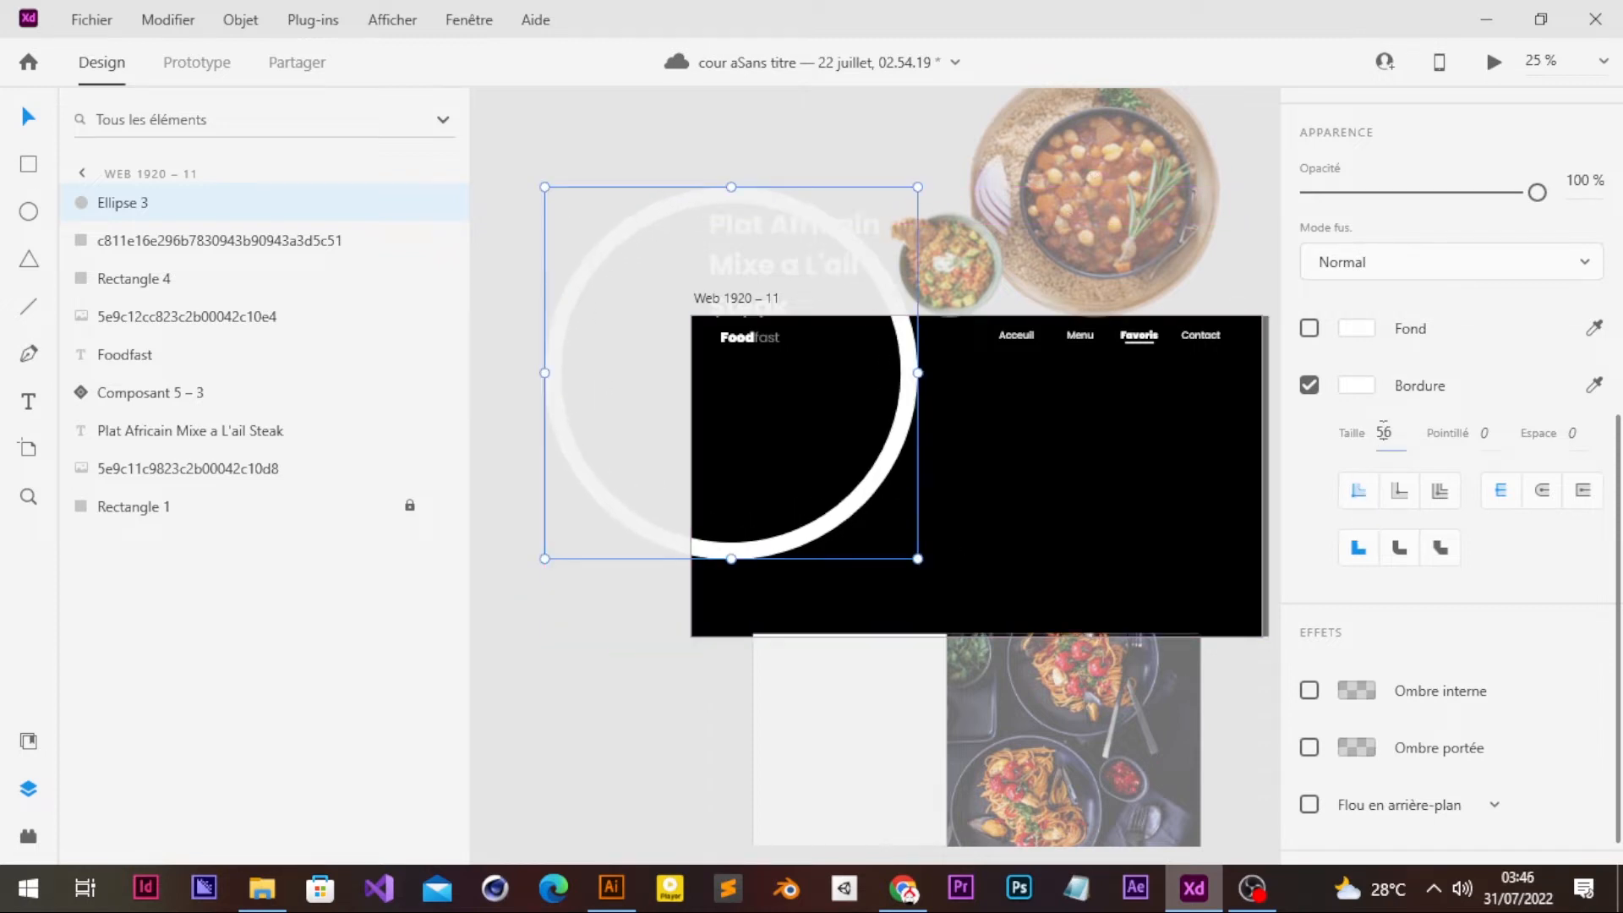
drag(1383, 432, 1583, 90)
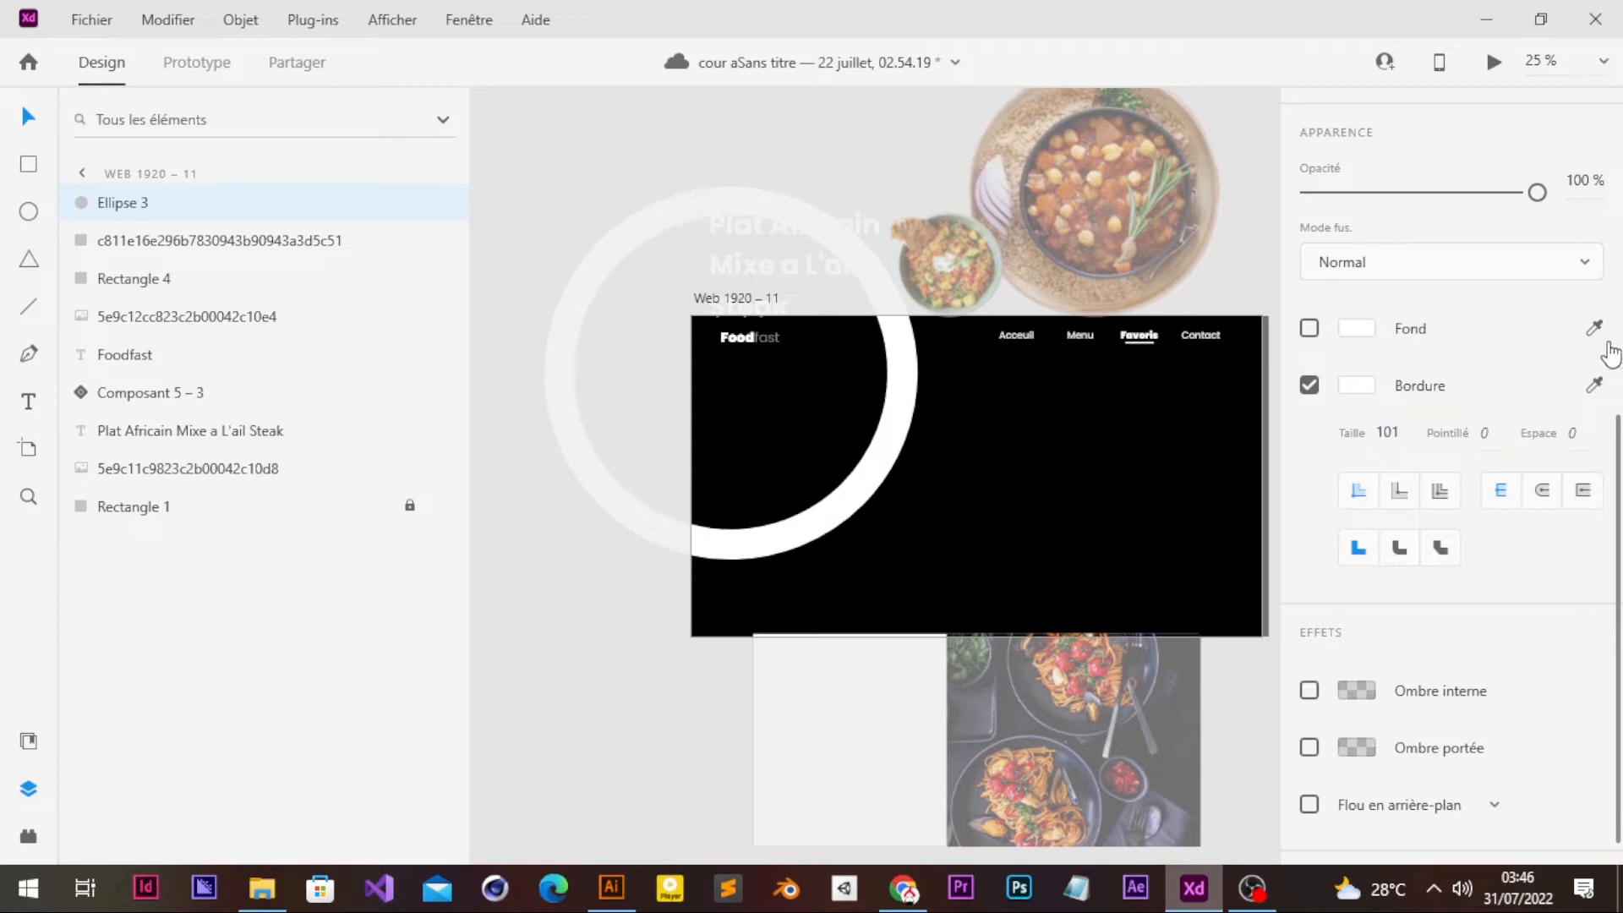
scroll(1539, 568, down, 1)
scroll(1530, 467, up, 1)
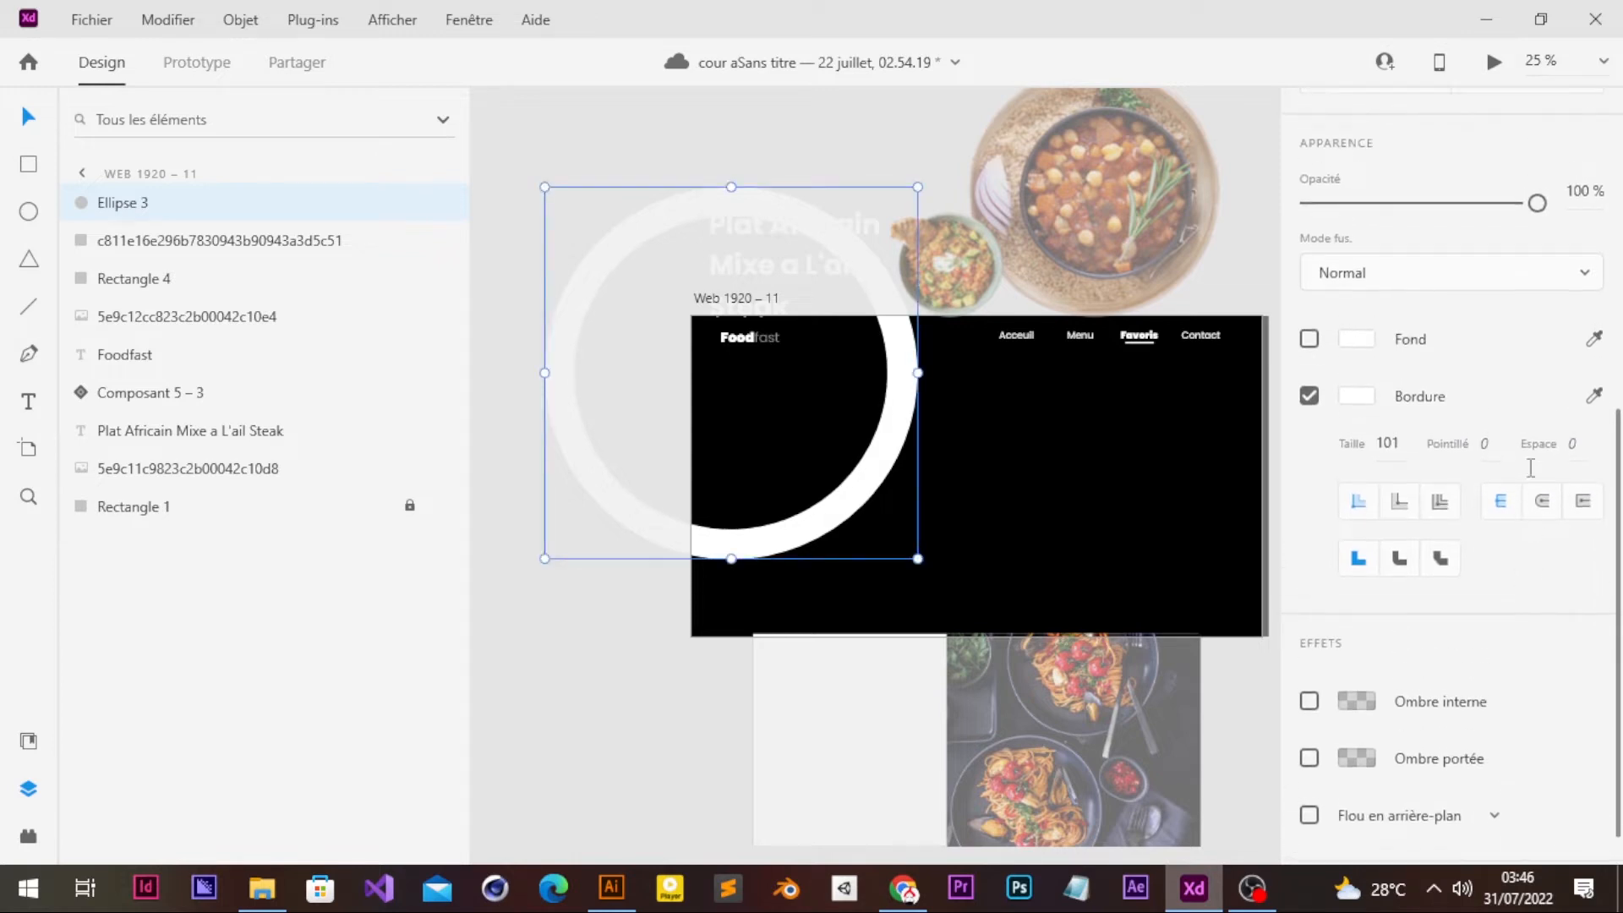
- Lower the ring's opacity to 30 % and shift it to X -355, Y -412
drag(1537, 203, 1378, 204)
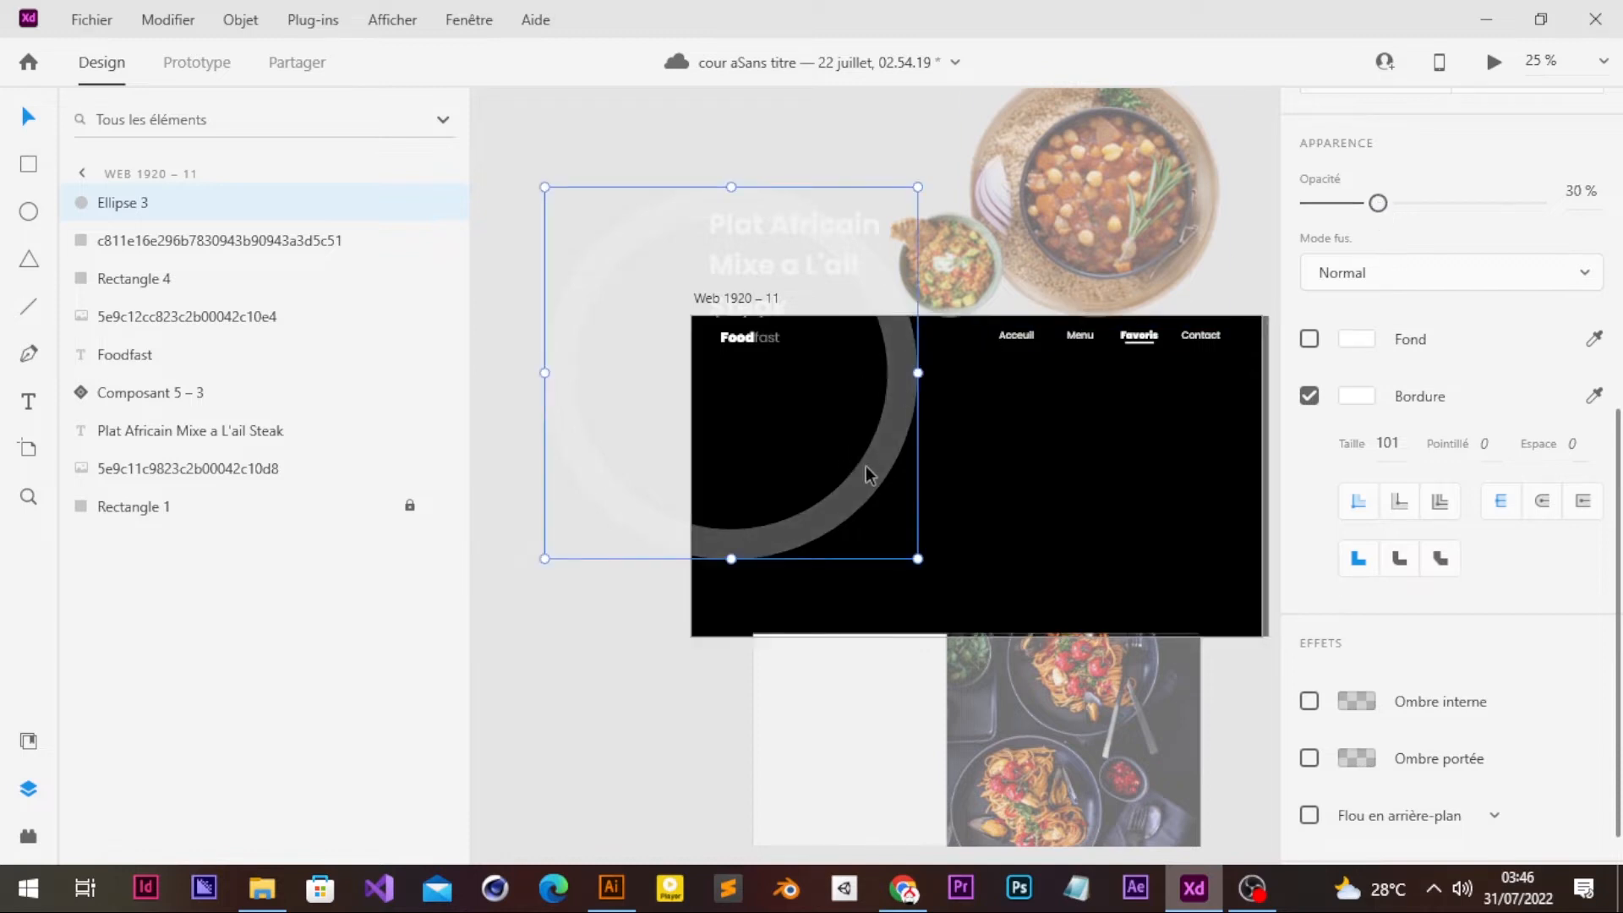
drag(868, 475, 906, 473)
- Link the Favoris navigation item on Web 1920 – 3 to Web 1920 – 8 with an Appuyer trigger and Animation automatique
scroll(536, 480, left, 10)
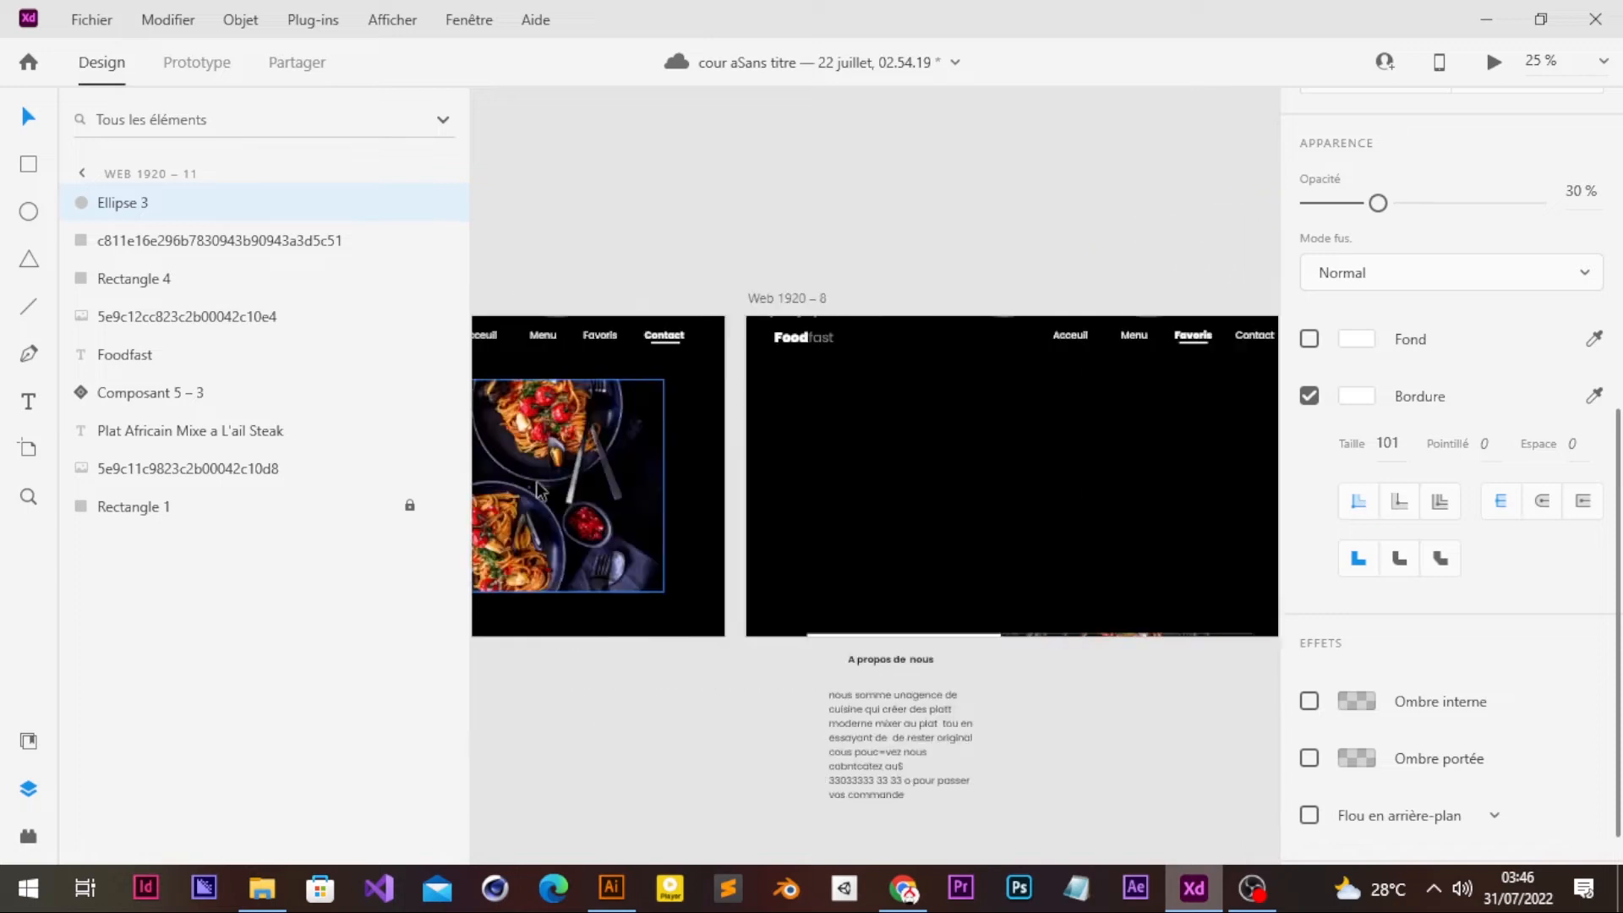
click(220, 68)
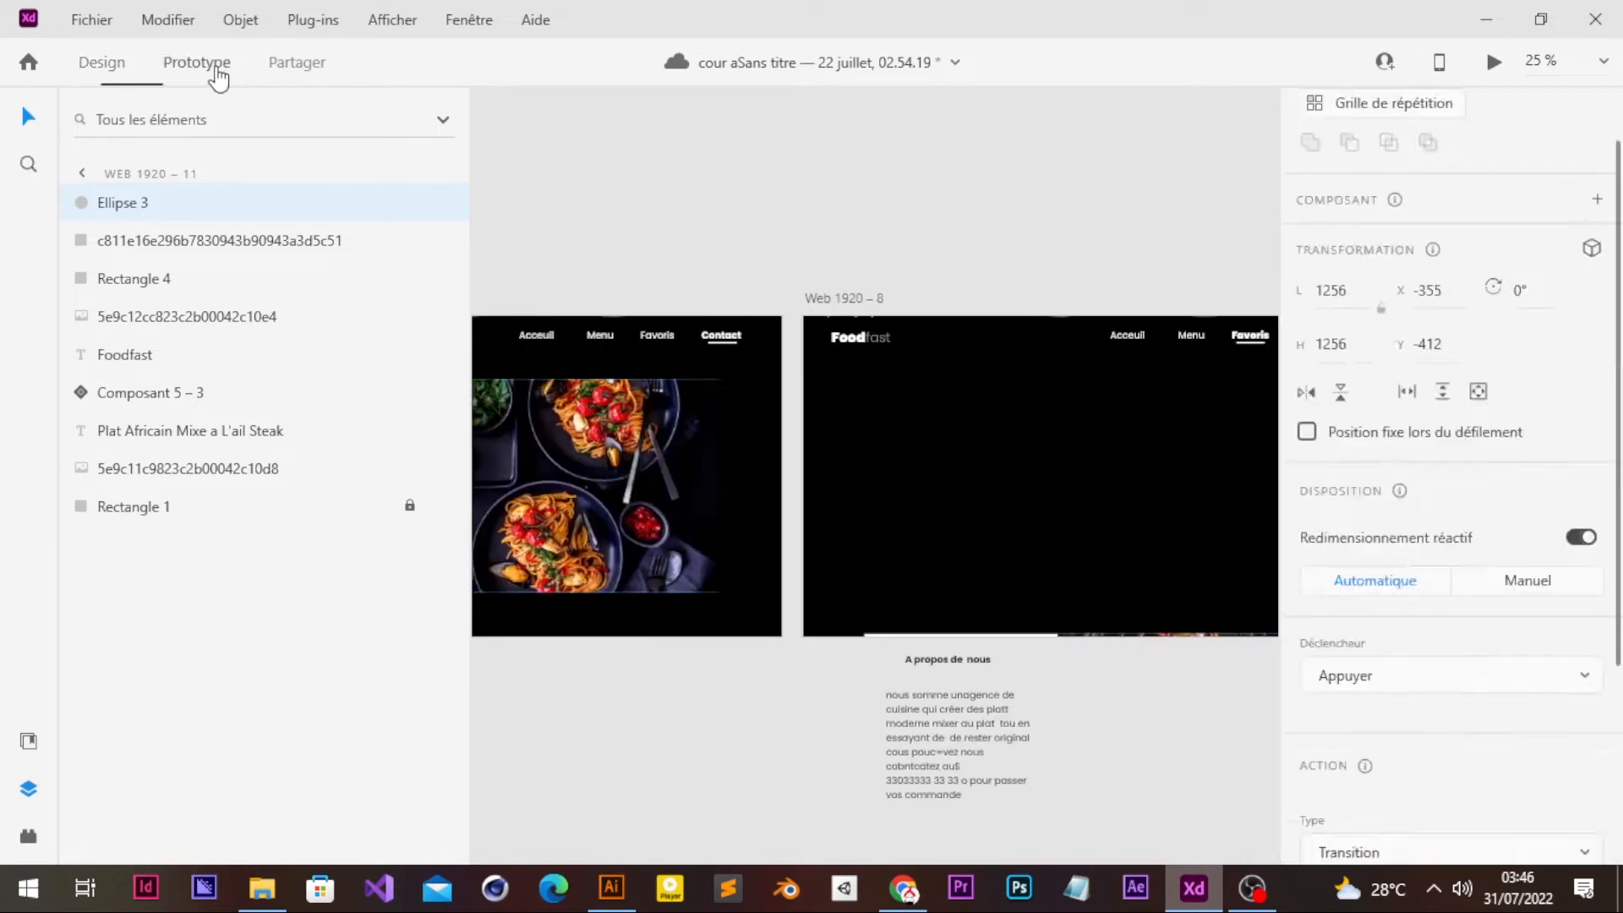
scroll(636, 268, left, 5)
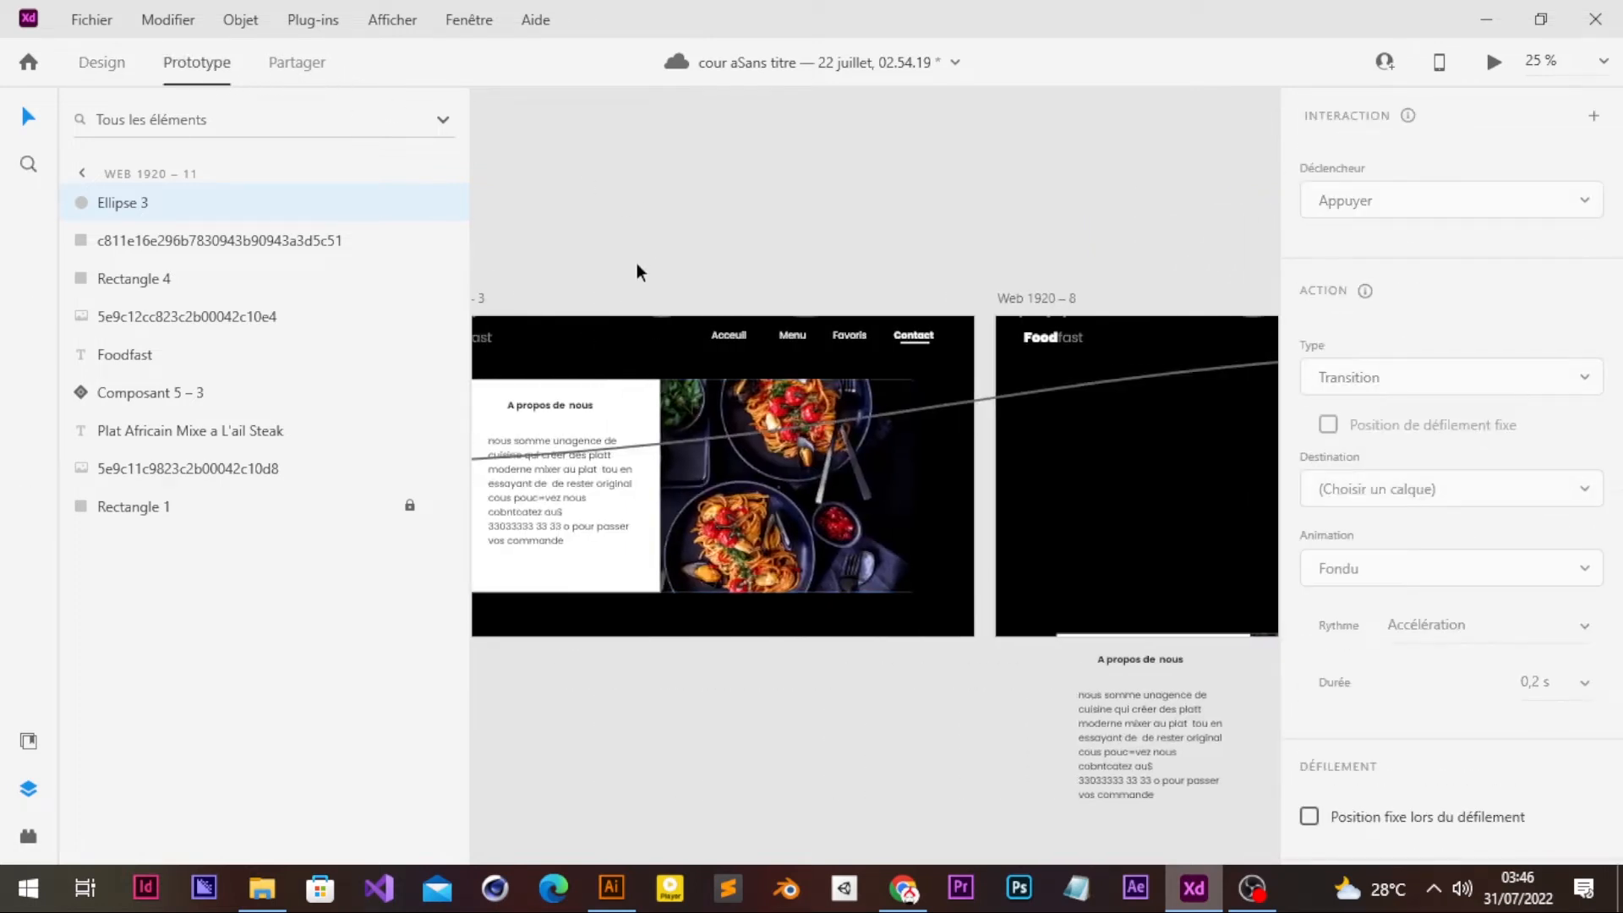
scroll(637, 271, right, 3)
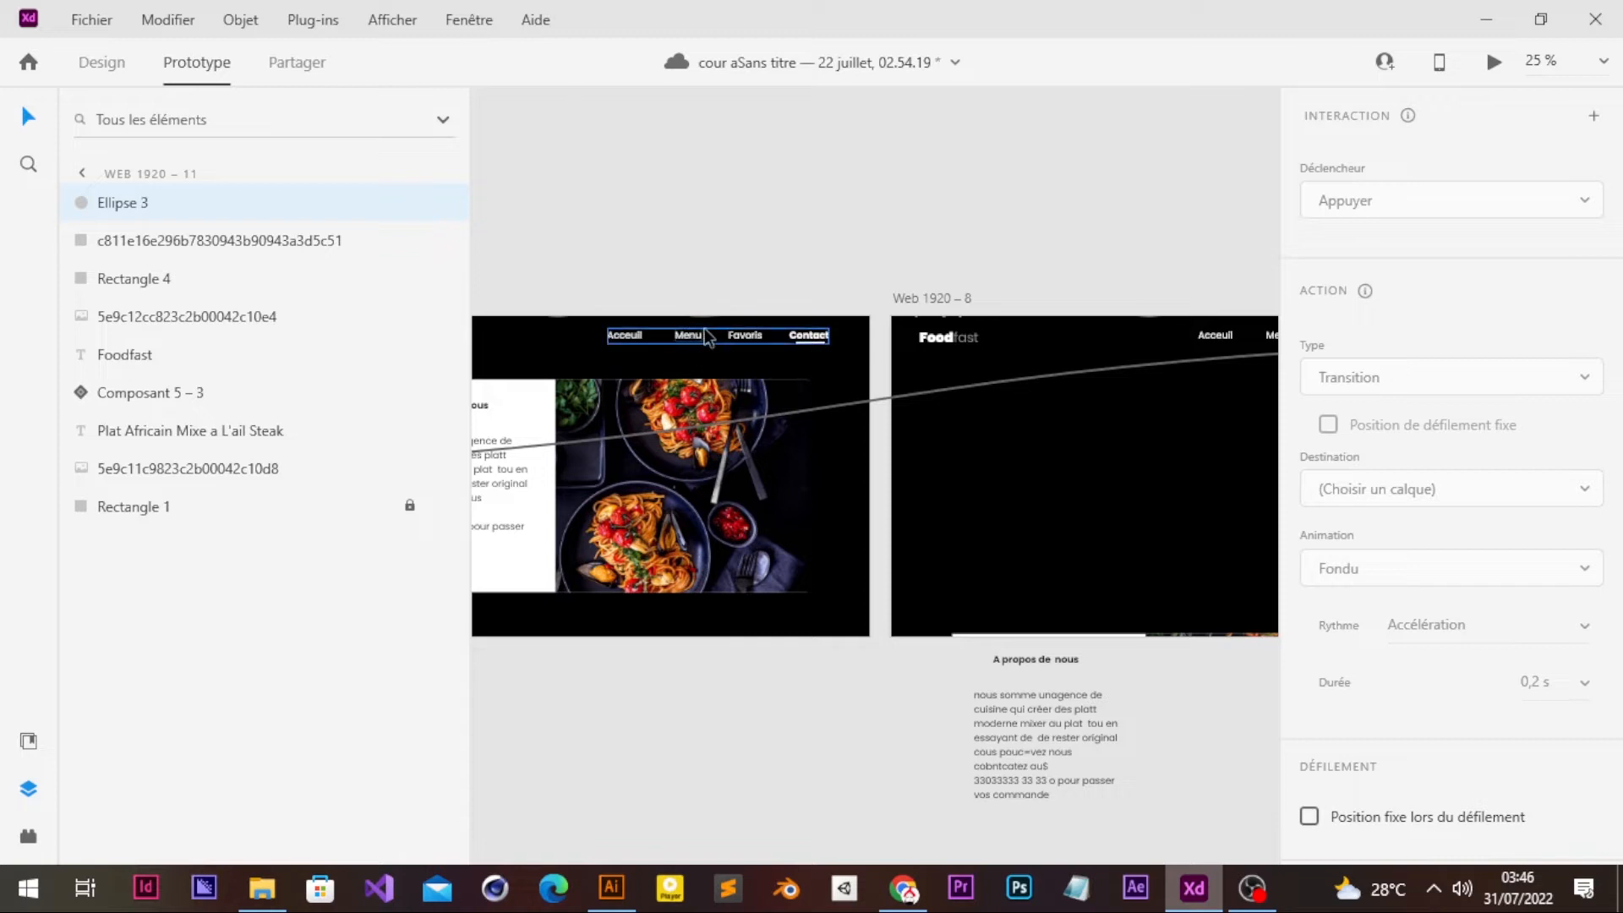
double_click(740, 336)
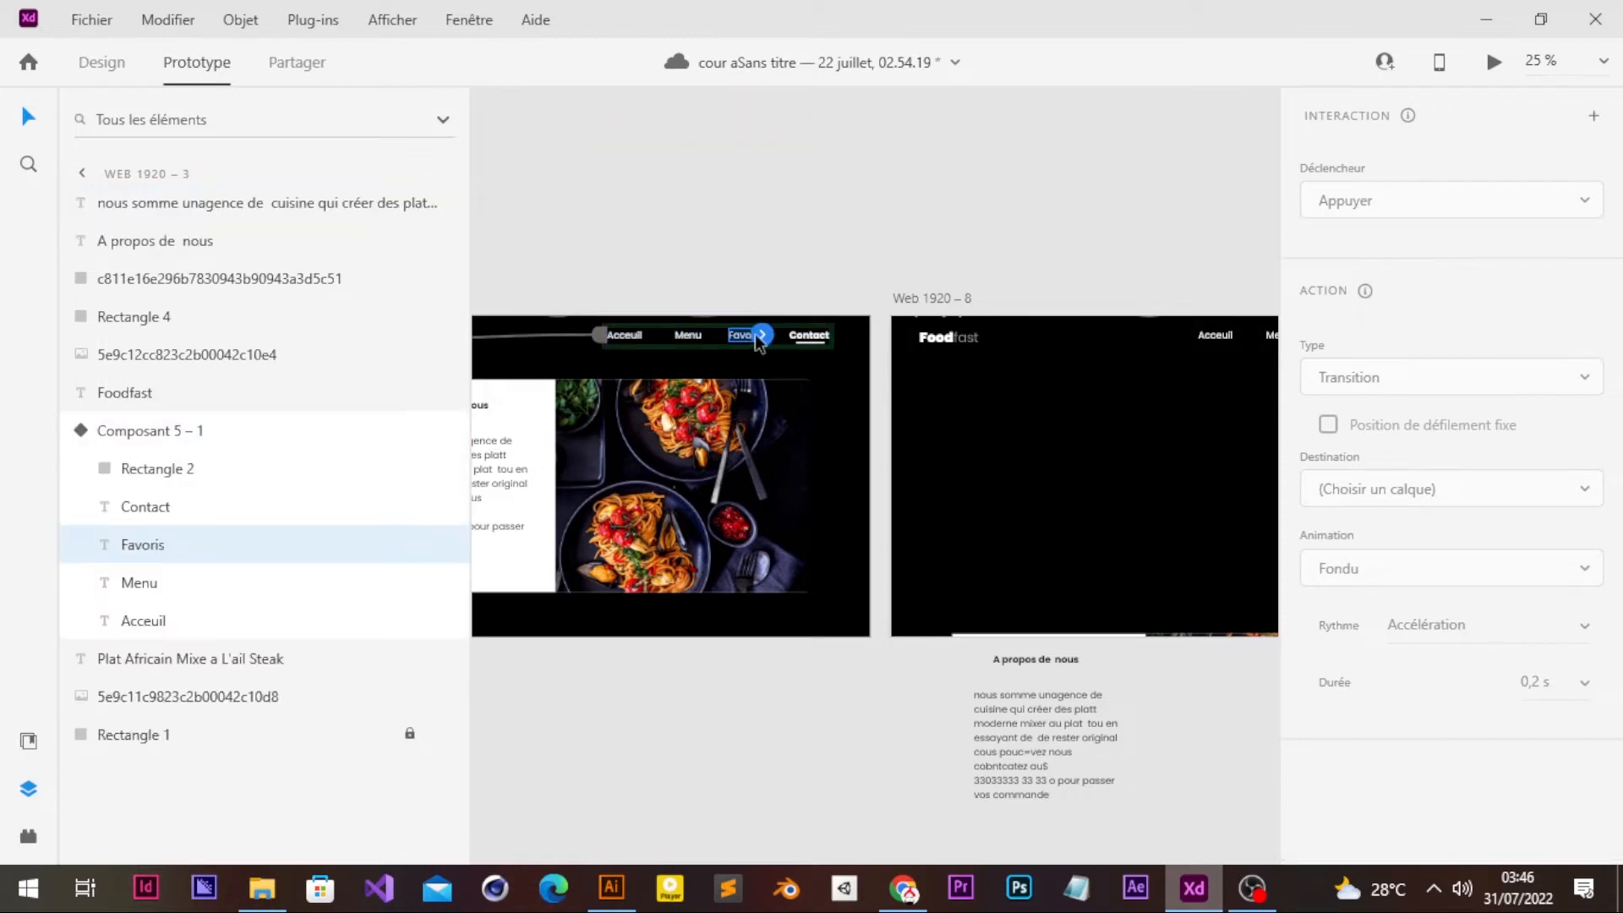
drag(761, 335, 899, 427)
click(1438, 203)
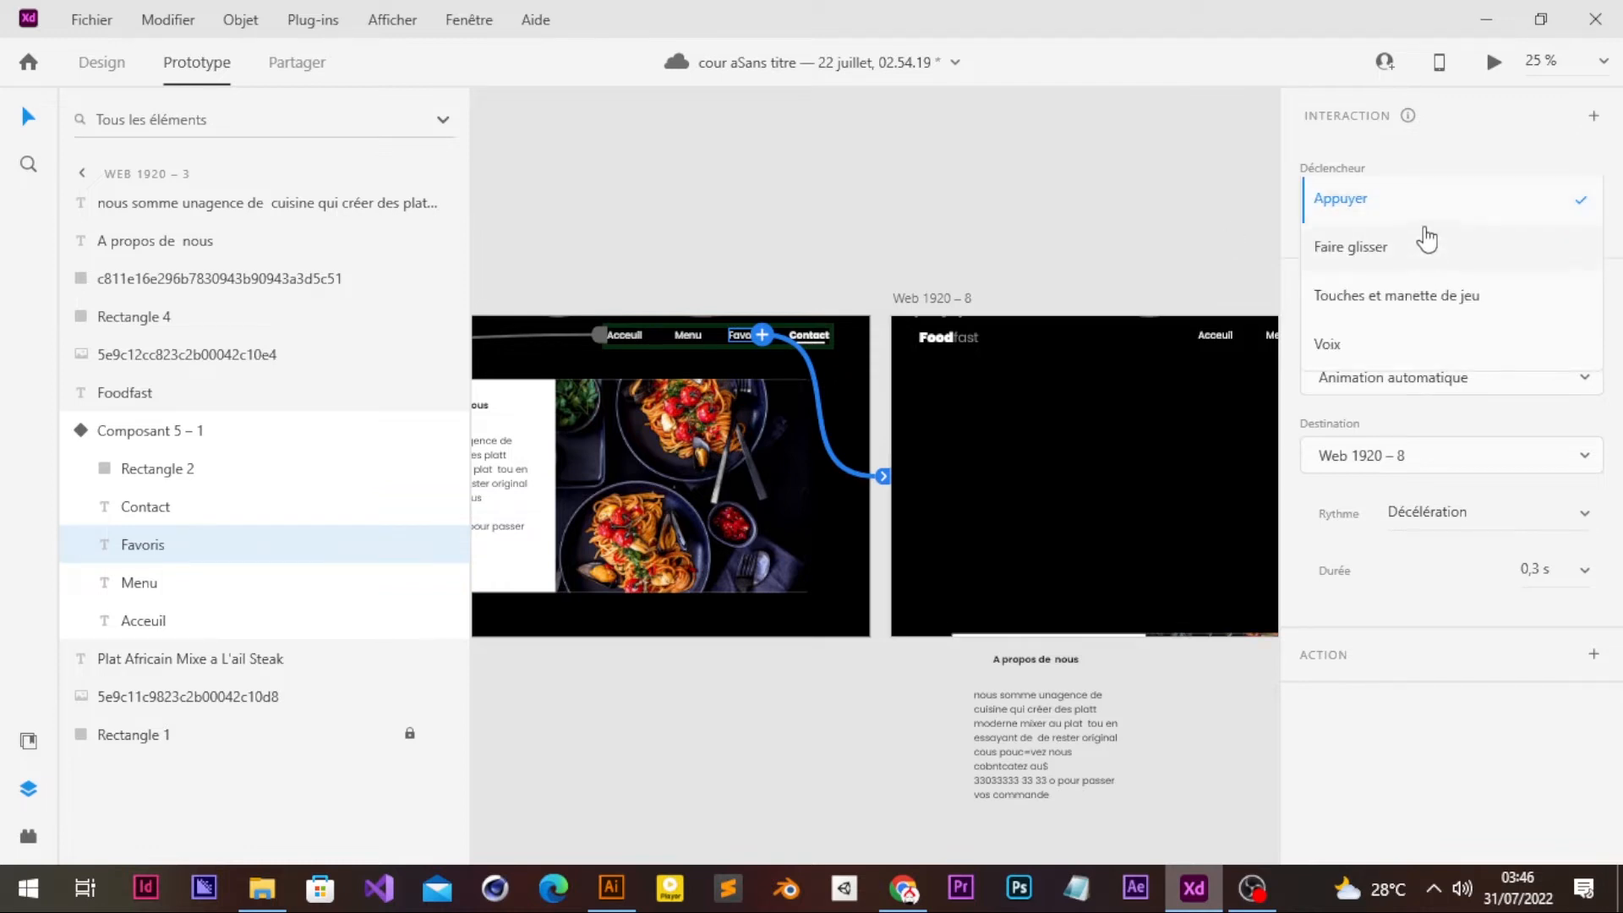
click(1432, 203)
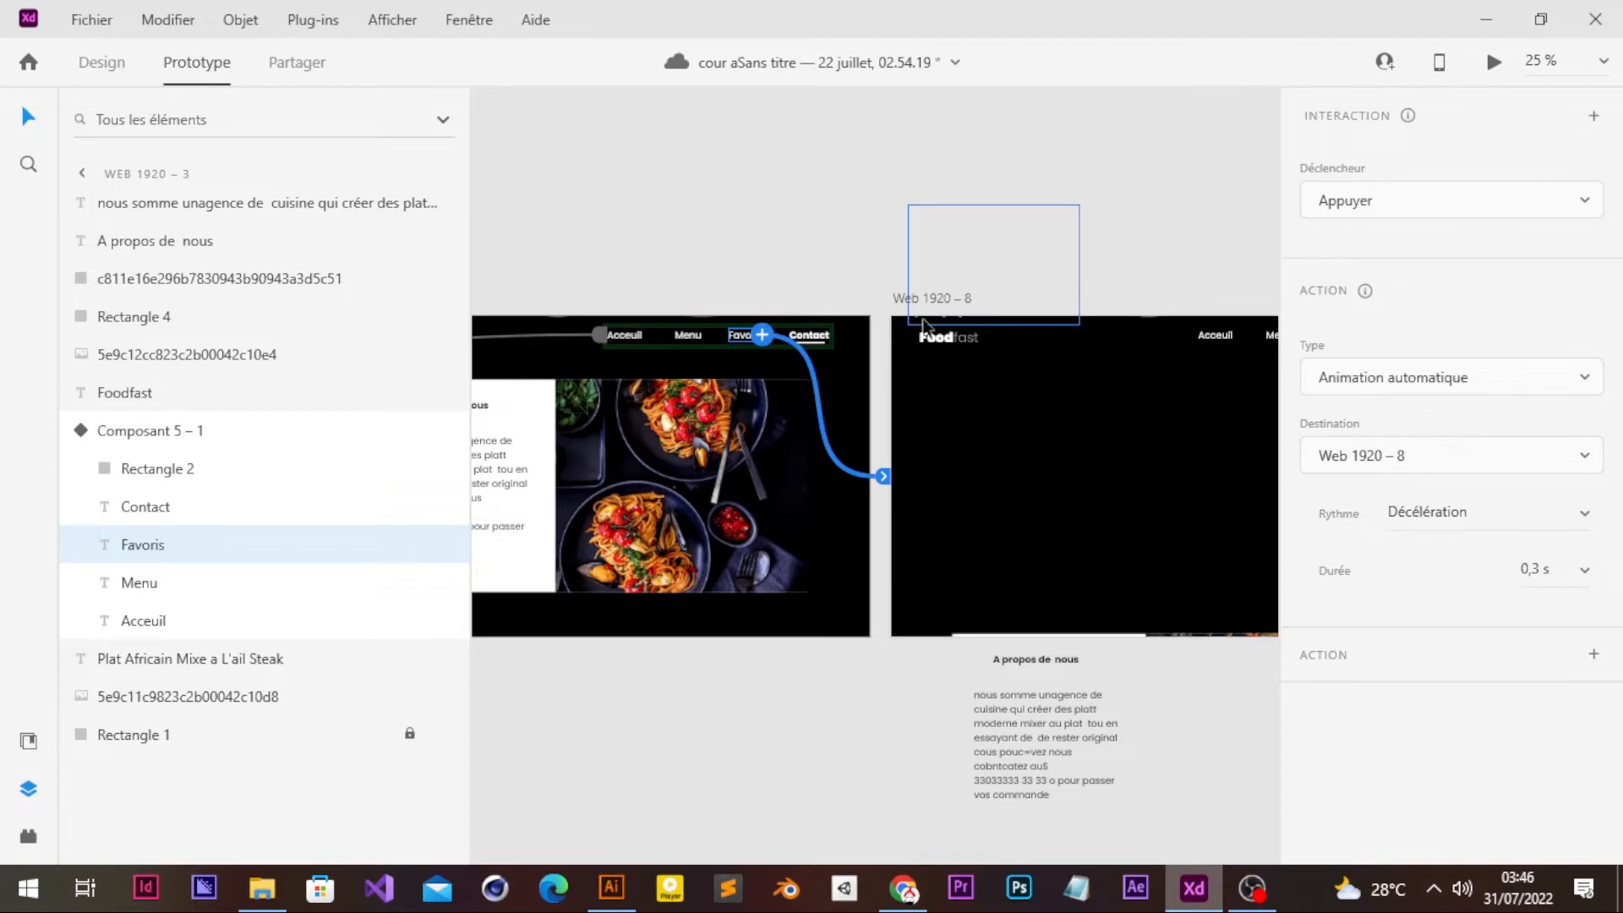
- Link the Web 1920 – 8 artboard to Web 1920 – 11 with a Délai trigger and Animation automatique
click(901, 300)
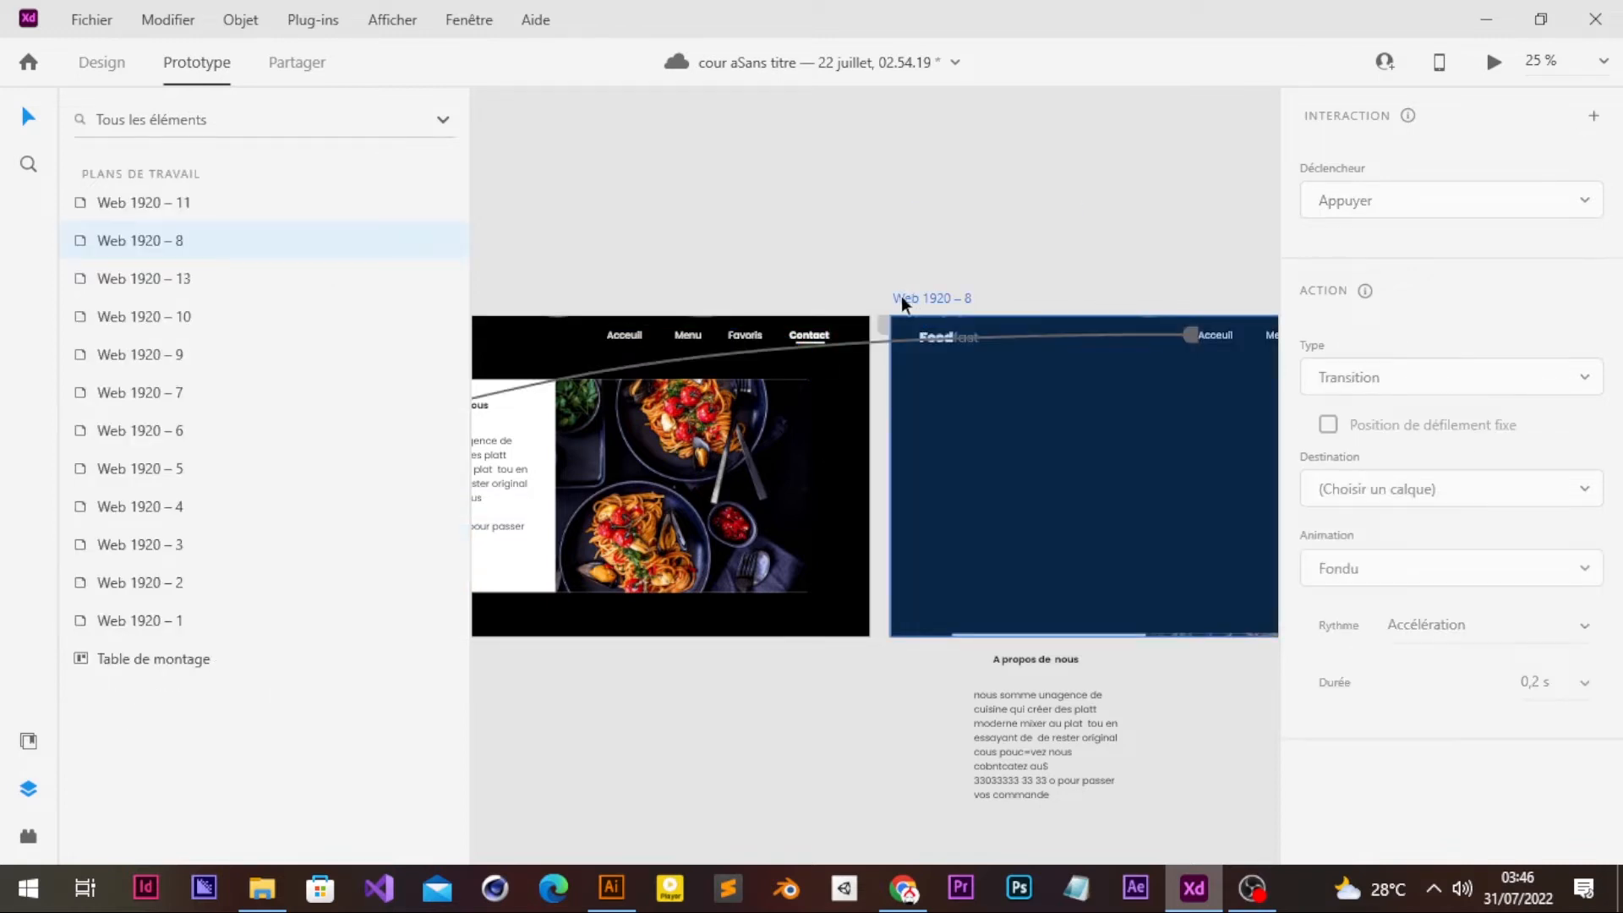
scroll(906, 299, right, 5)
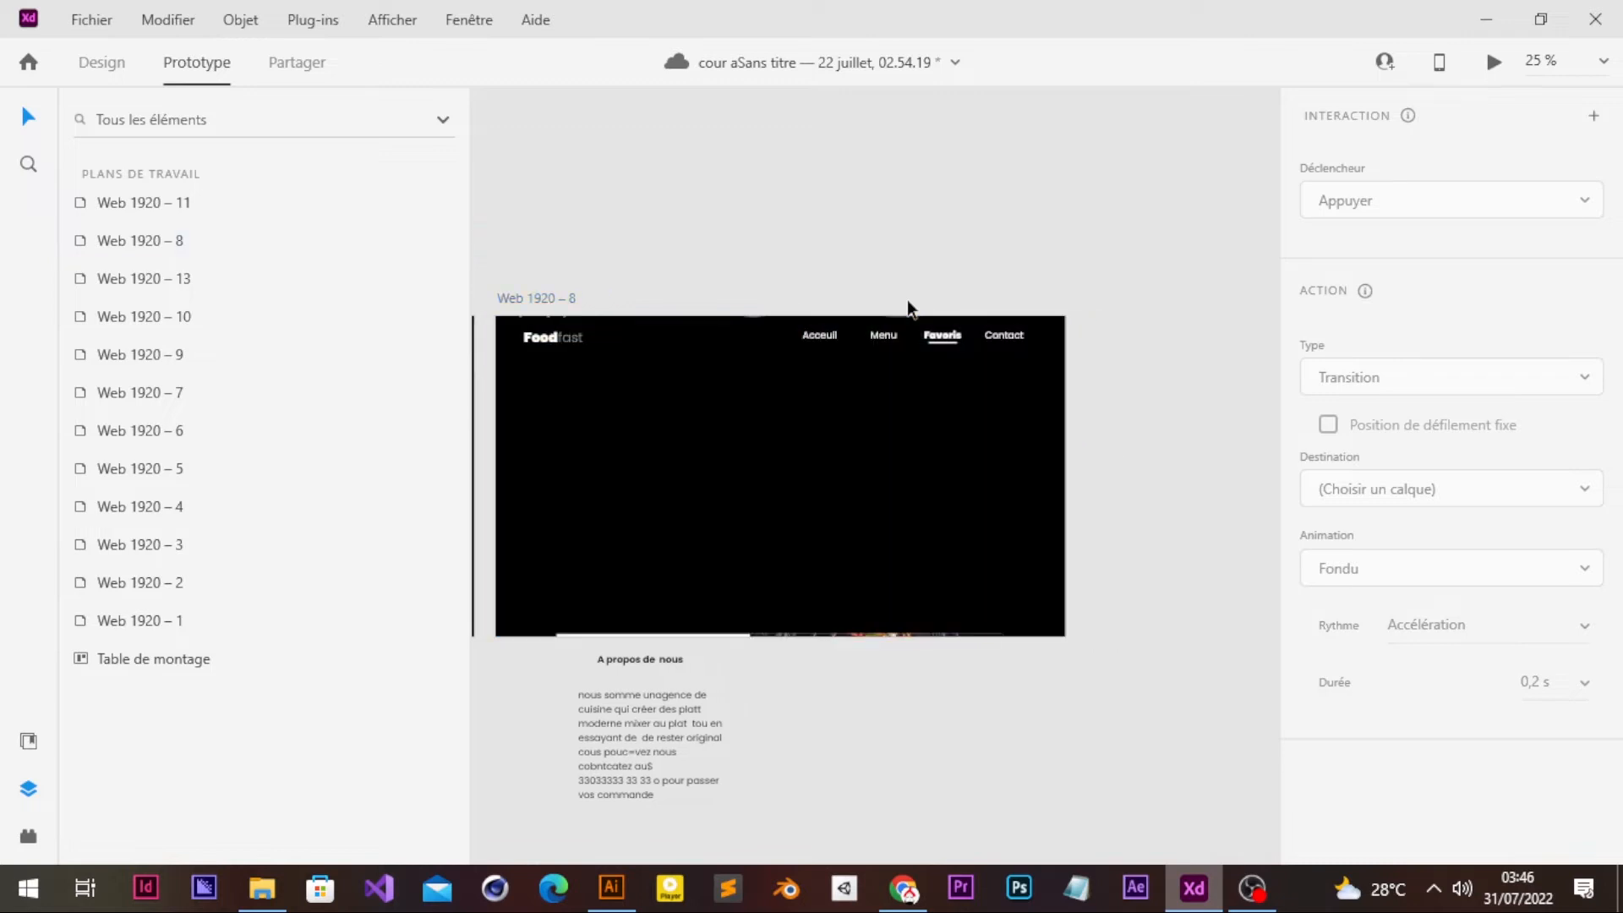
drag(906, 299, 599, 261)
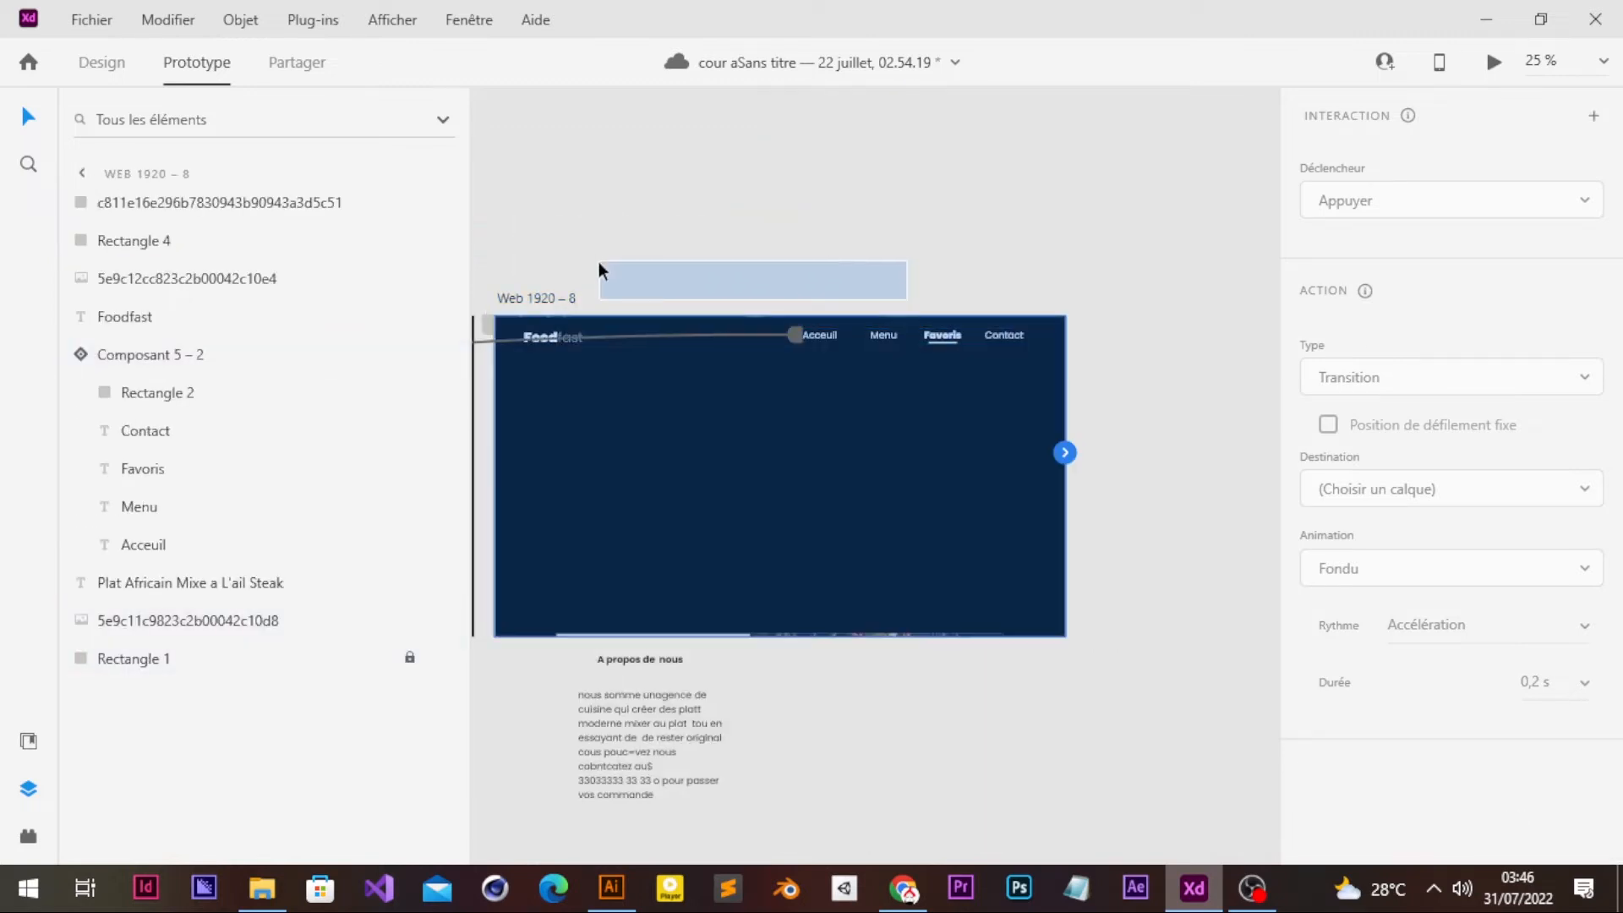
click(545, 300)
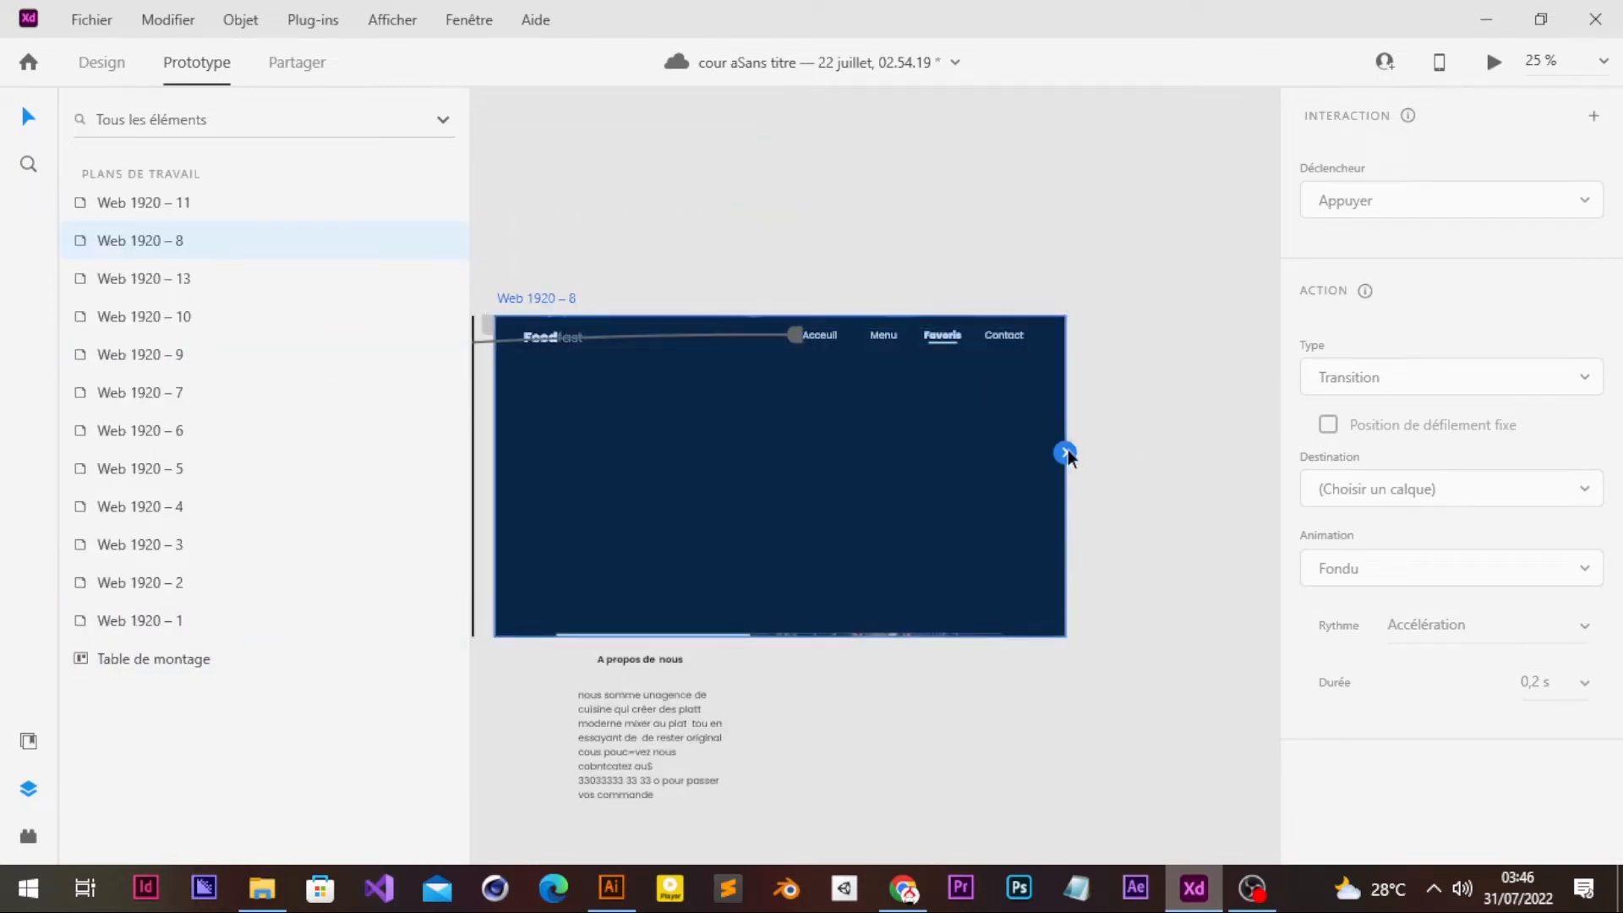
drag(1064, 453, 993, 515)
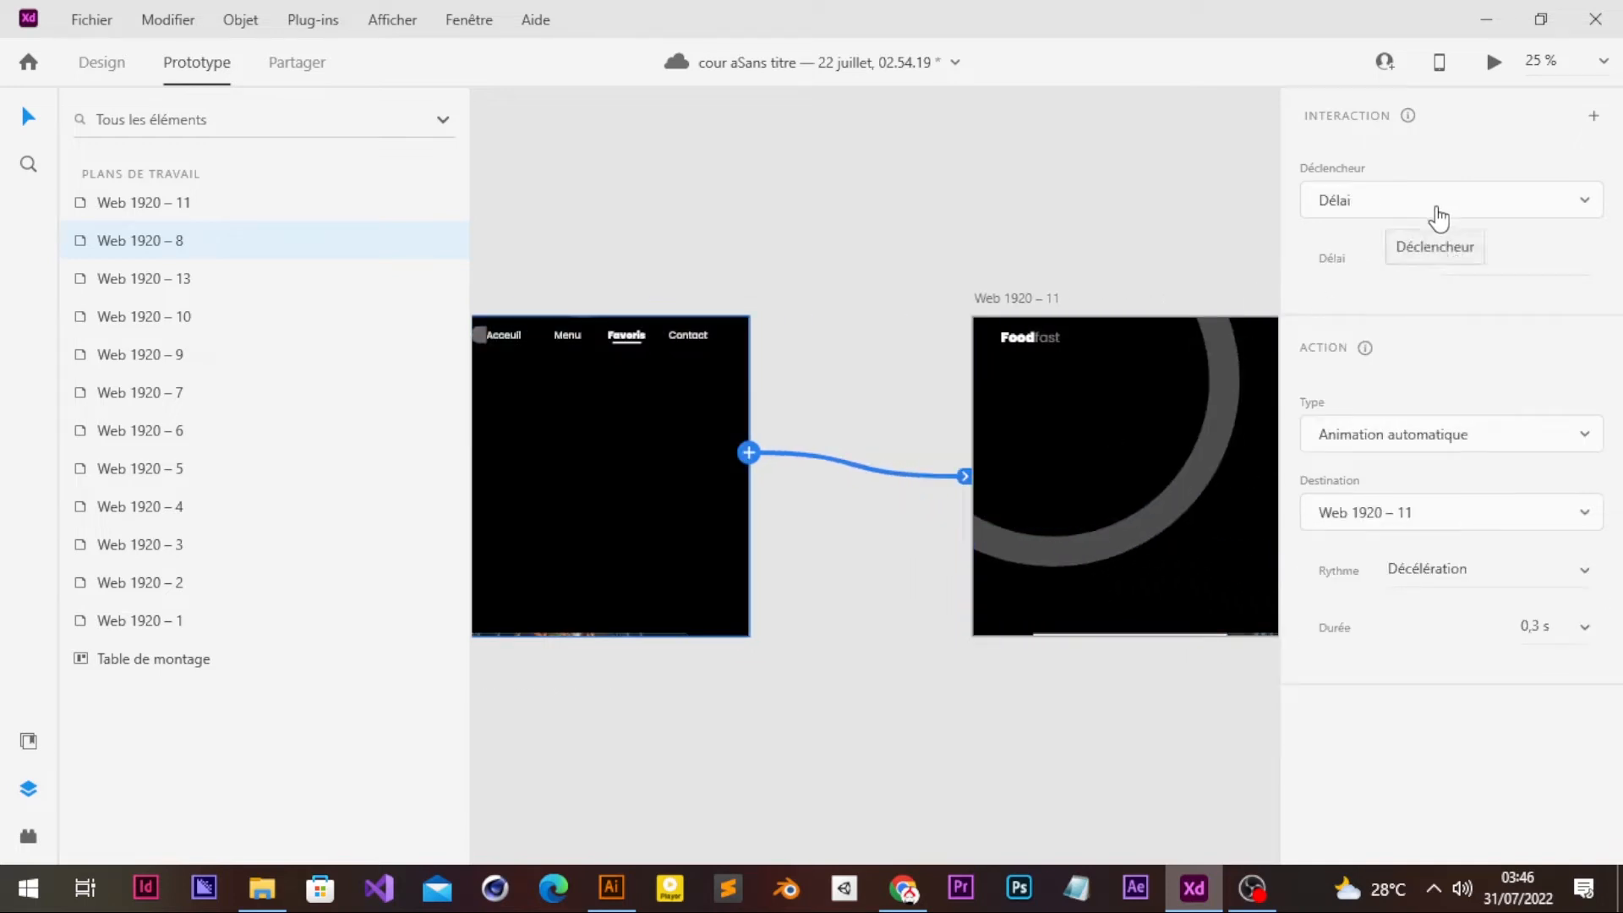
click(1096, 480)
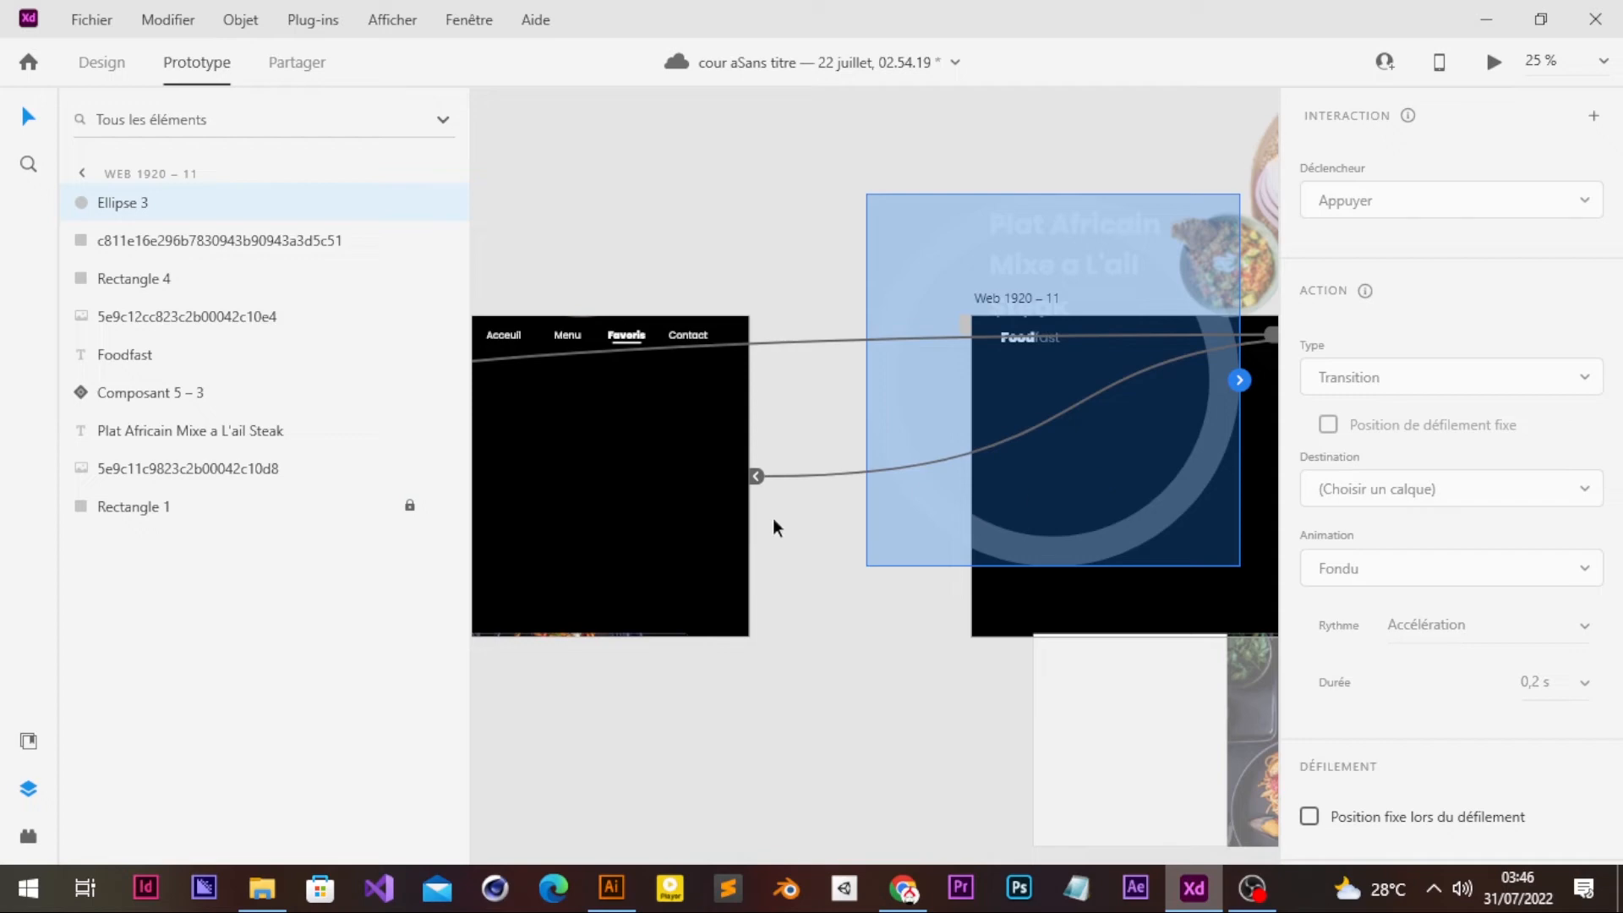
- Preview the prototype from the Contact page, test the Favoris link and its transition, and close the preview
scroll(703, 509, left, 9)
click(739, 386)
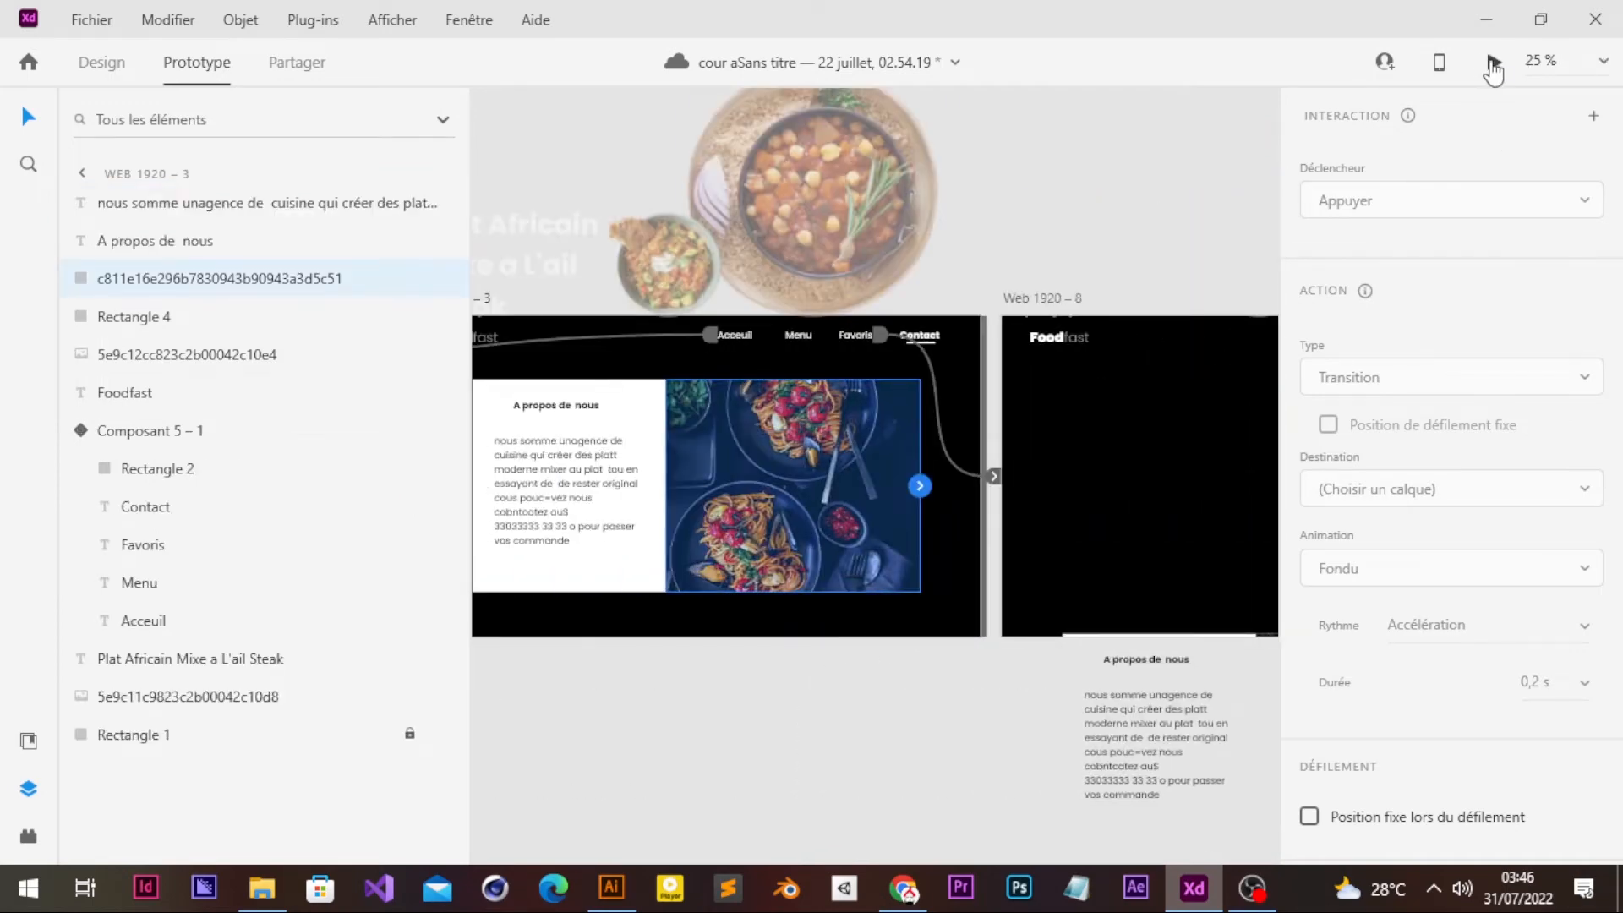
click(1493, 64)
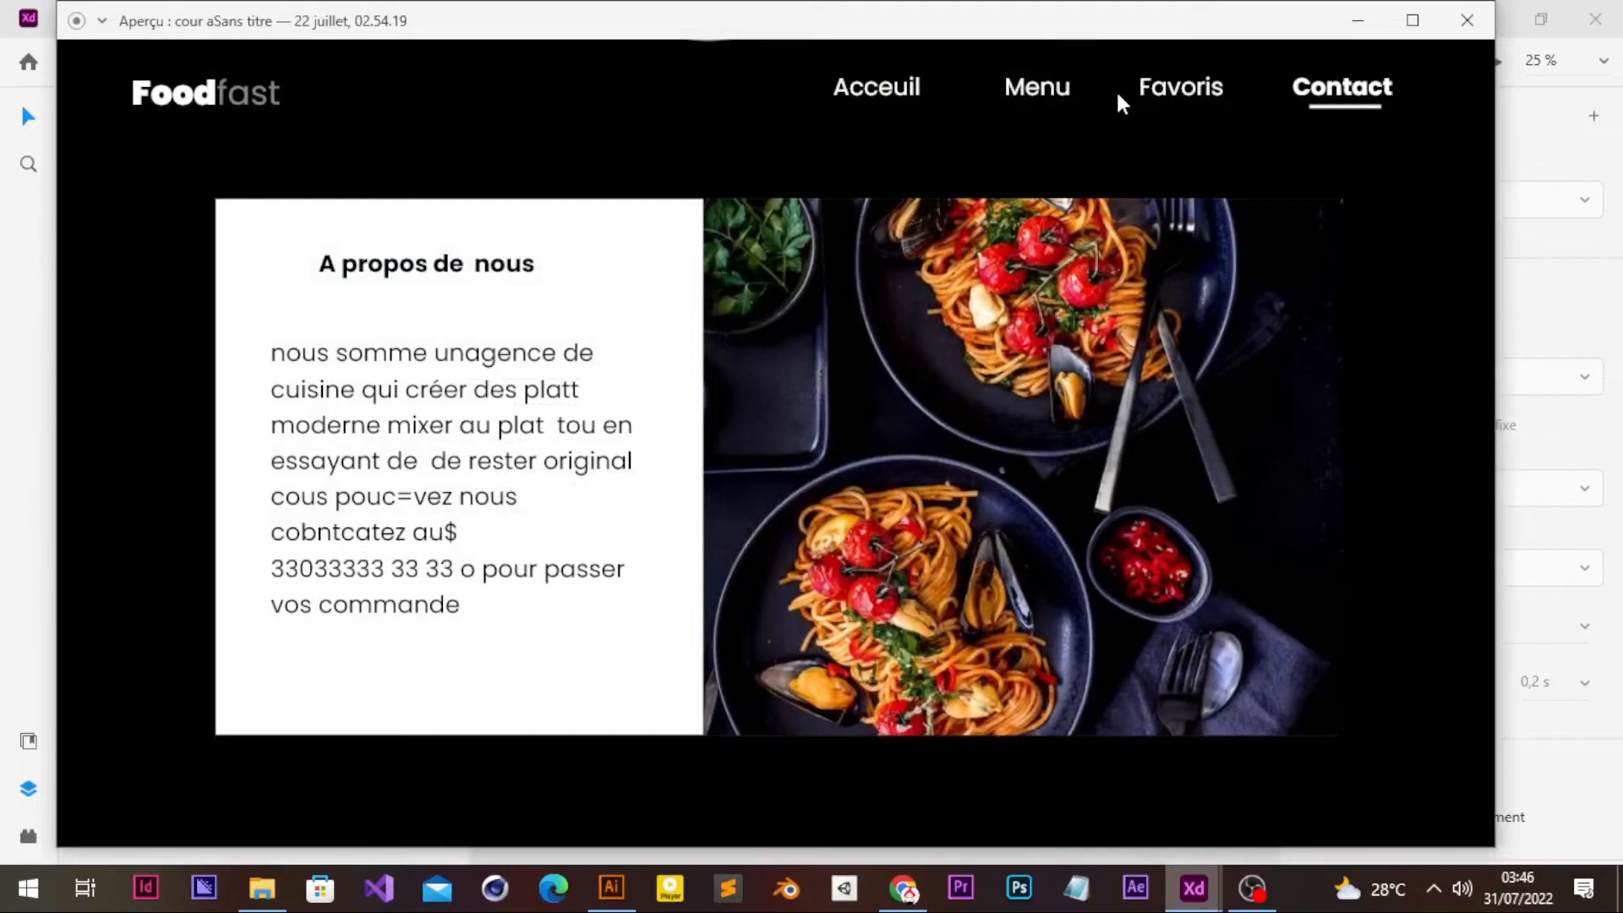
click(1161, 98)
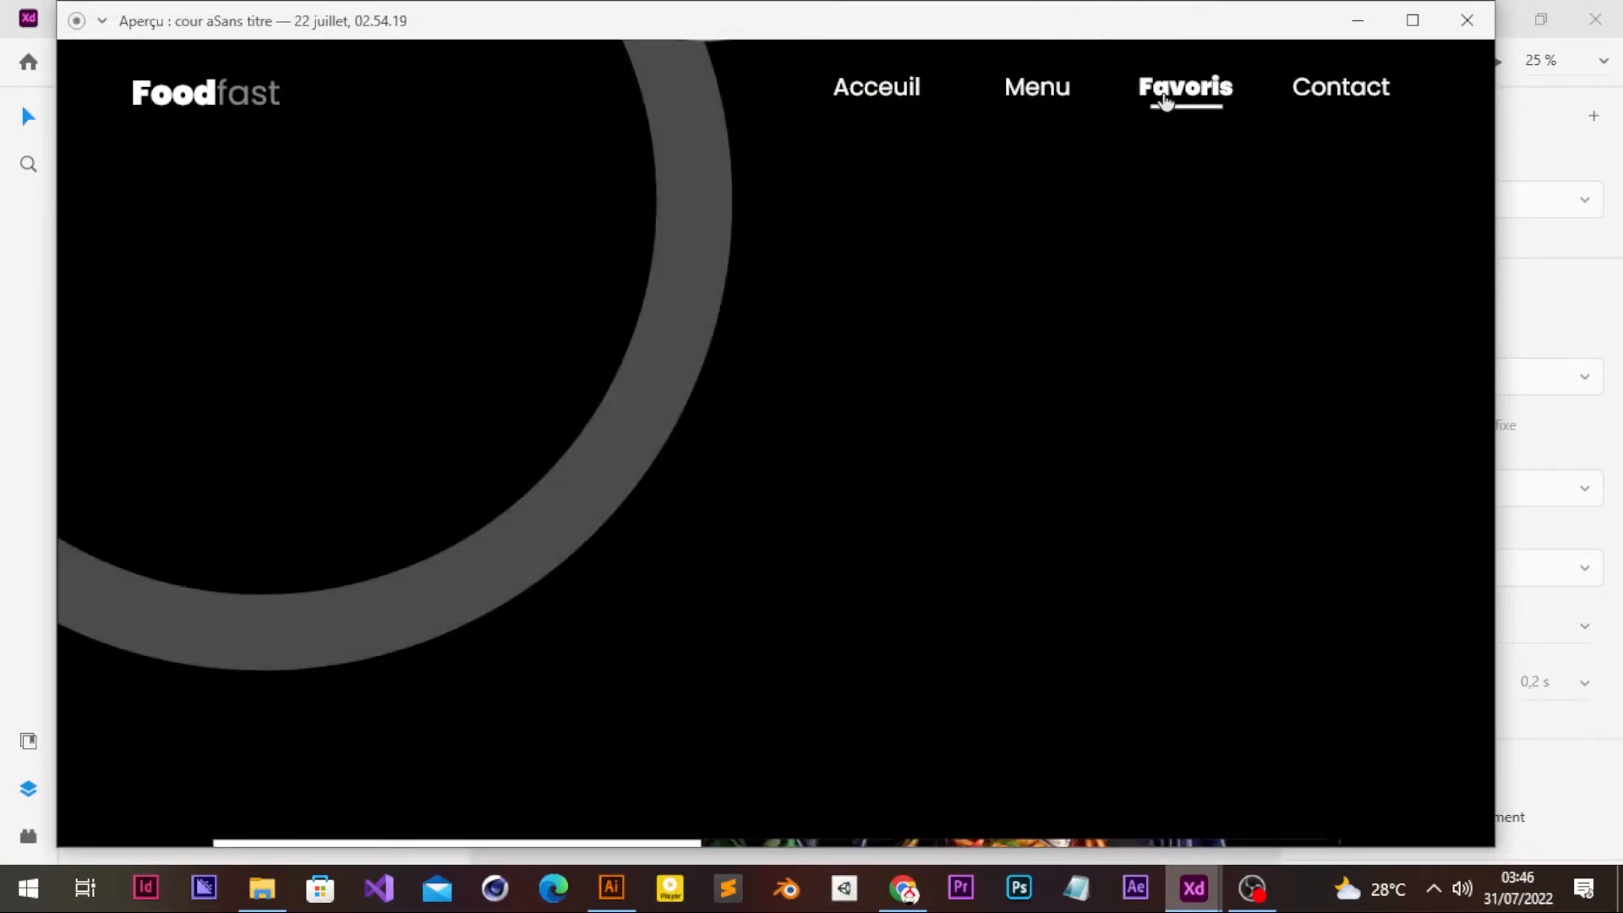
click(1457, 27)
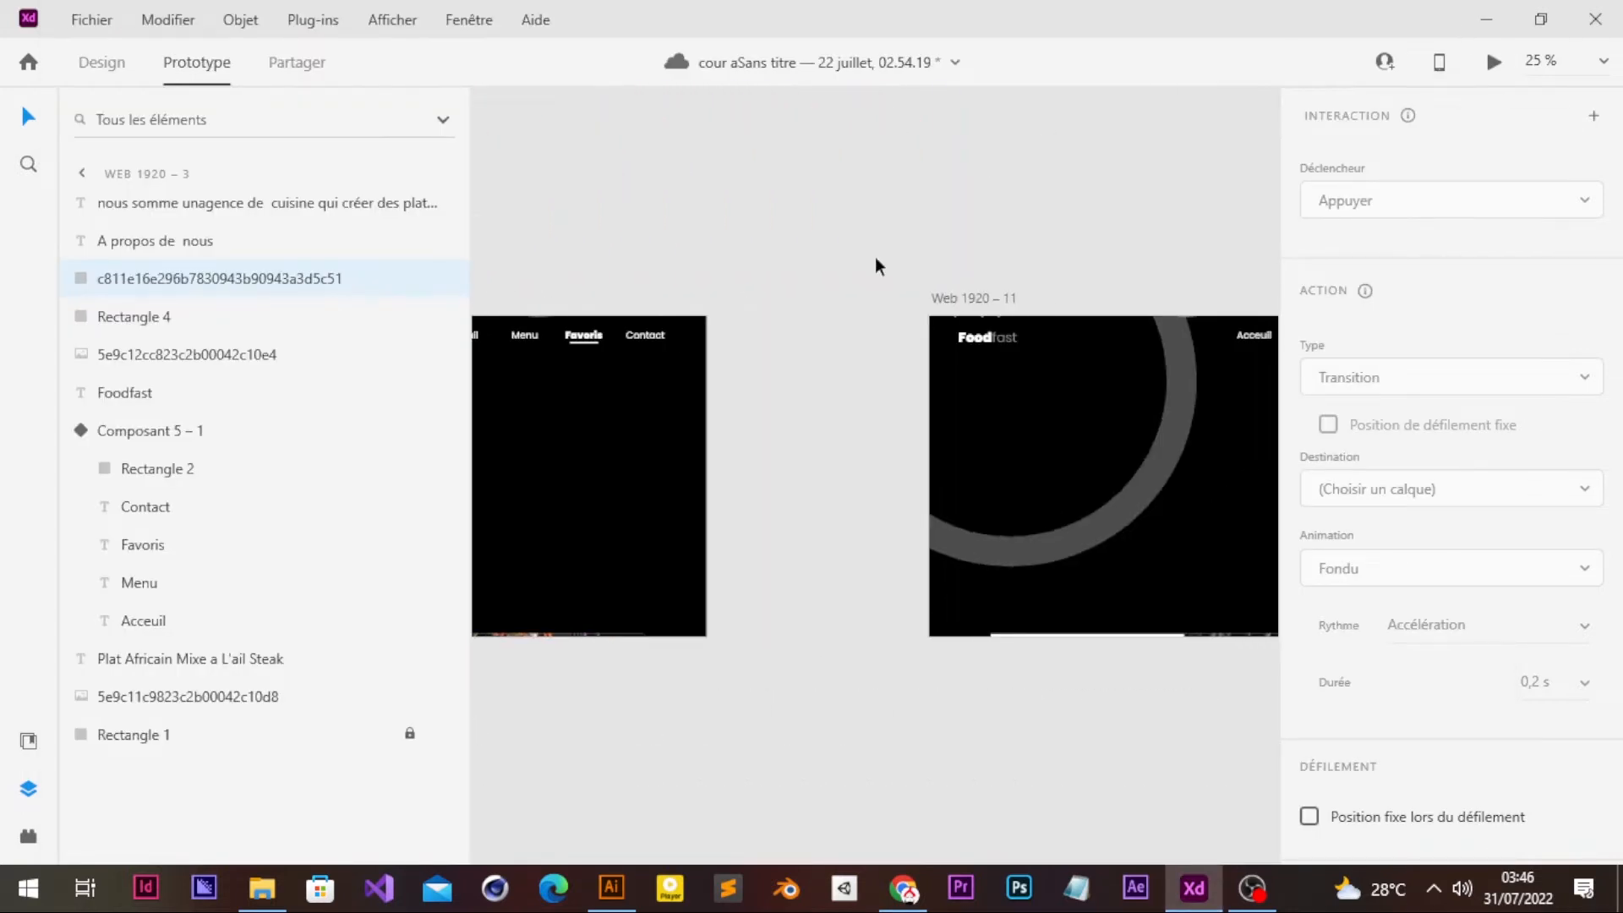
- Import the Untitled-1-01 dish image from the xd folder onto the pasteboard beside Web 1920 – 11
scroll(876, 258, right, 1)
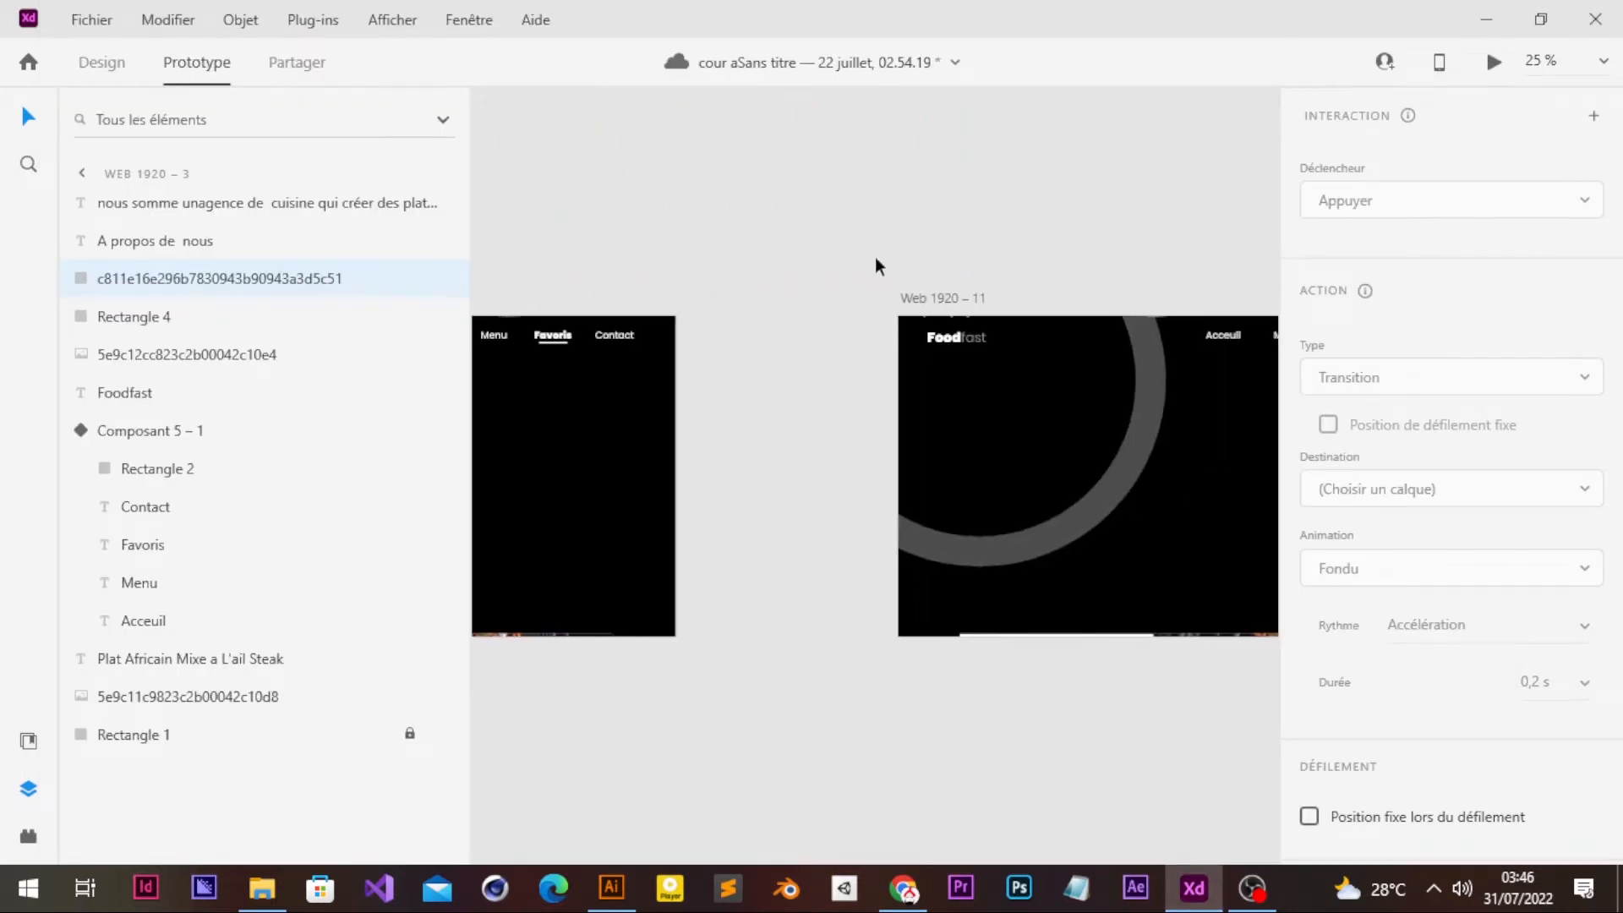
click(127, 78)
scroll(835, 301, right, 6)
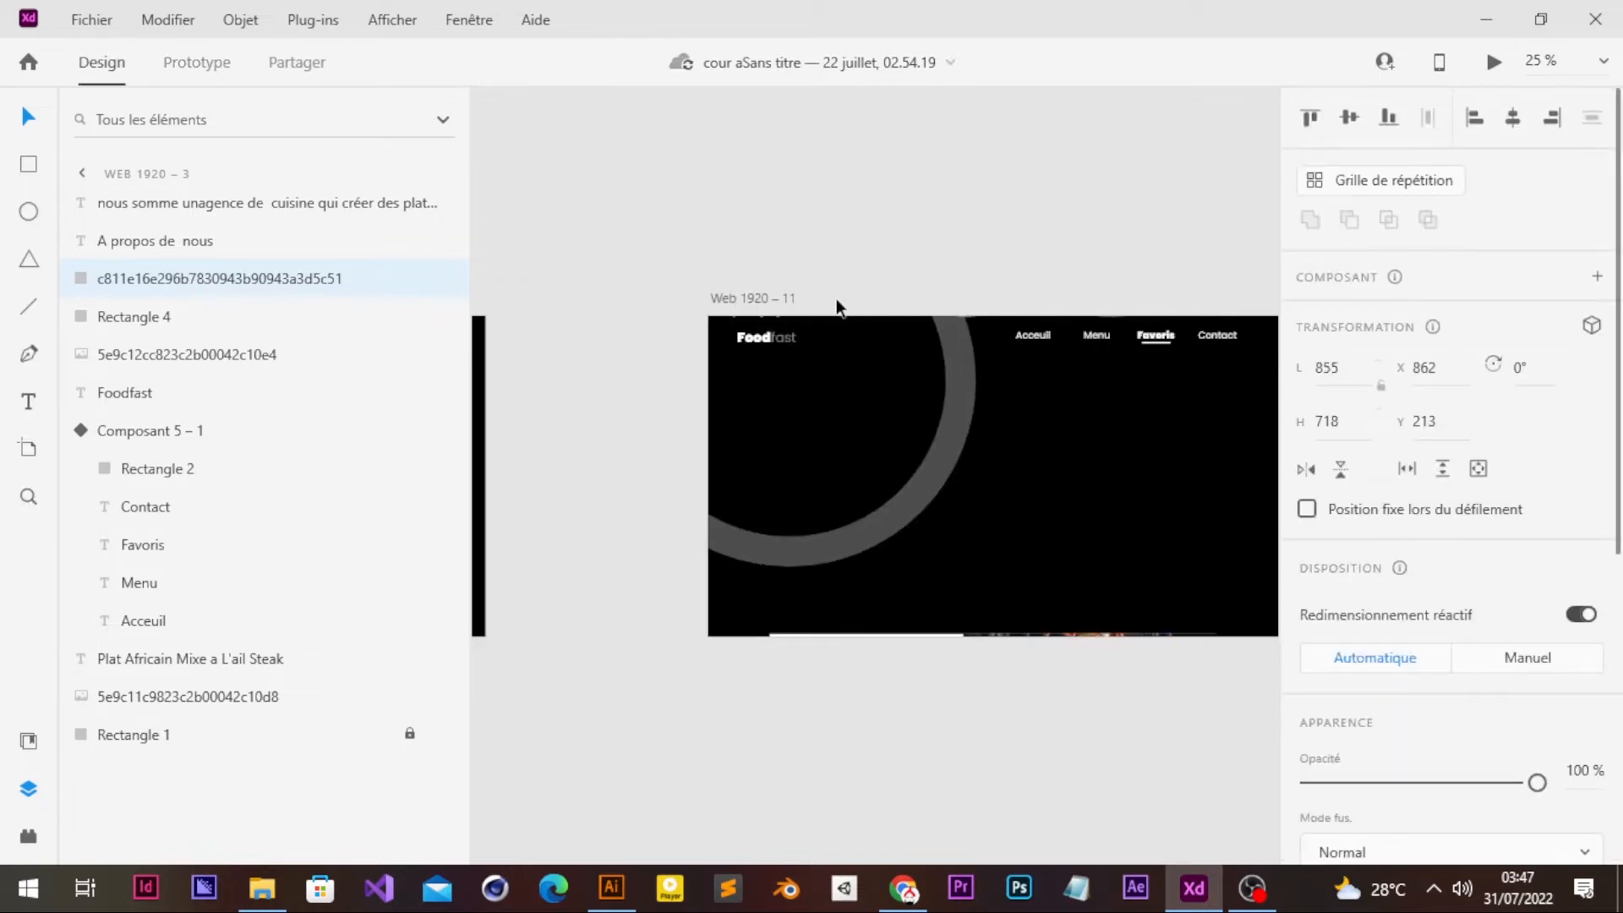
scroll(835, 297, down, 4)
scroll(835, 297, right, 4)
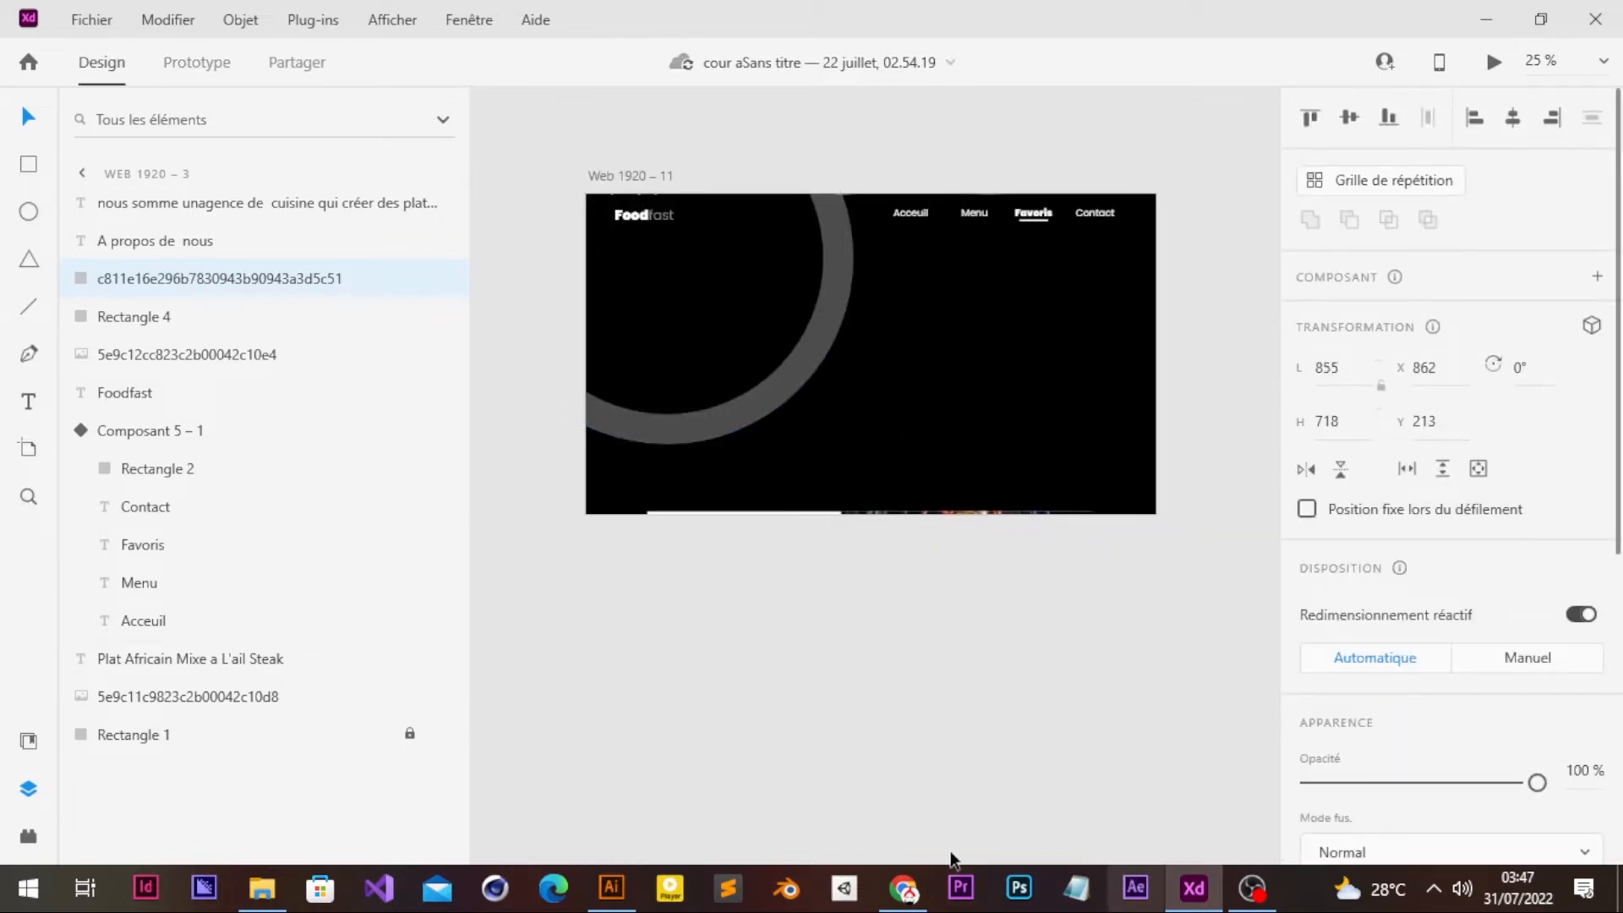
click(272, 891)
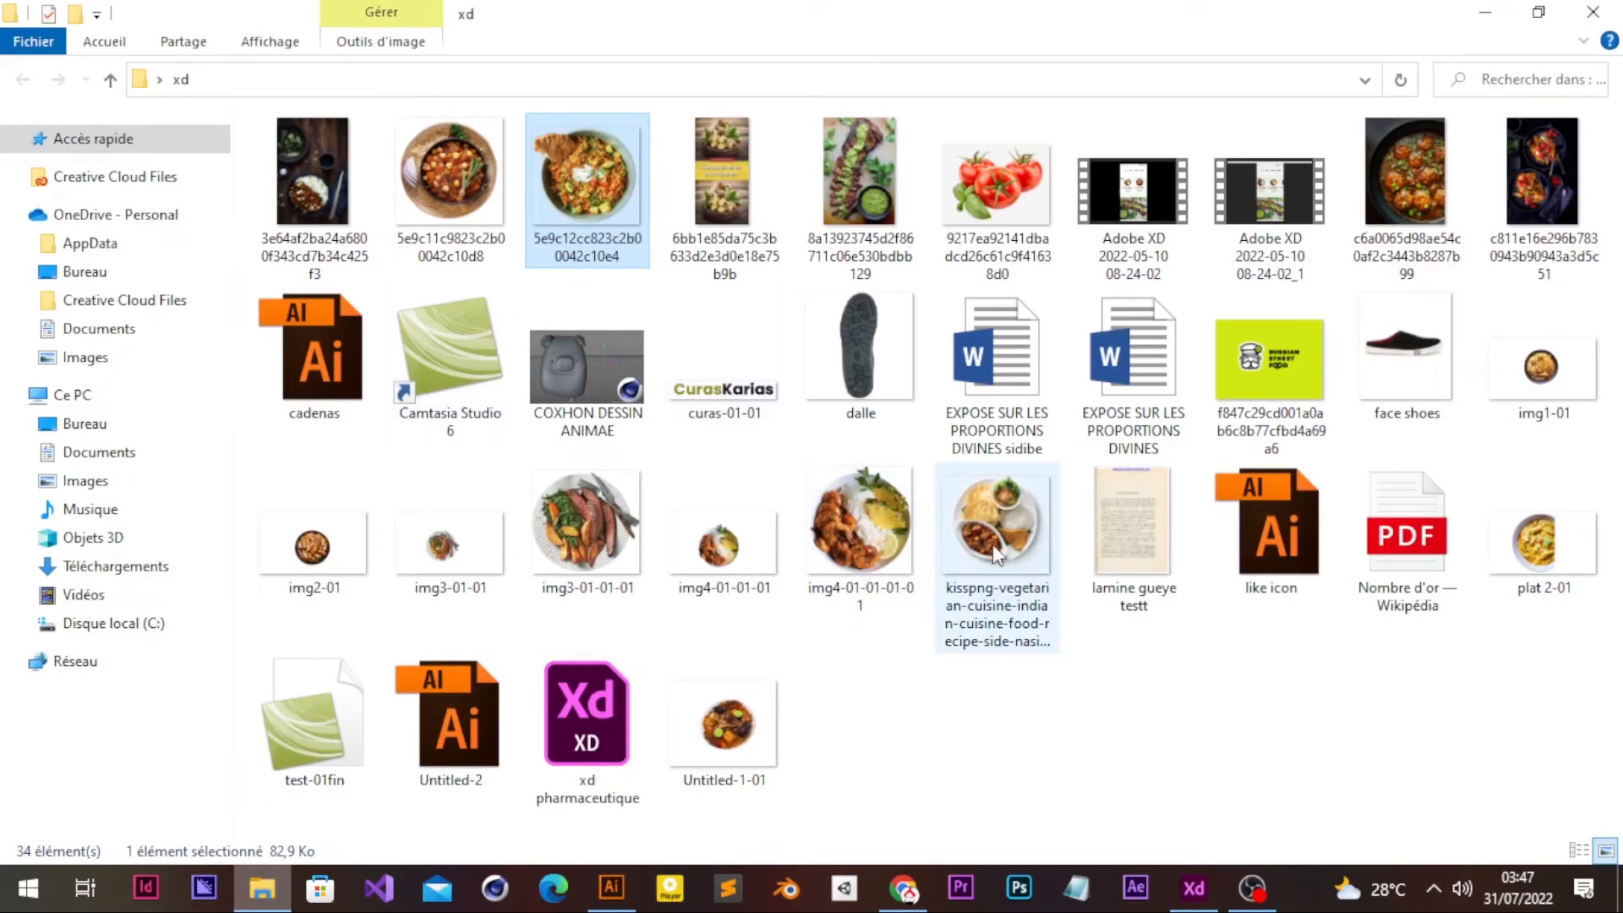
click(761, 723)
drag(761, 724, 1176, 379)
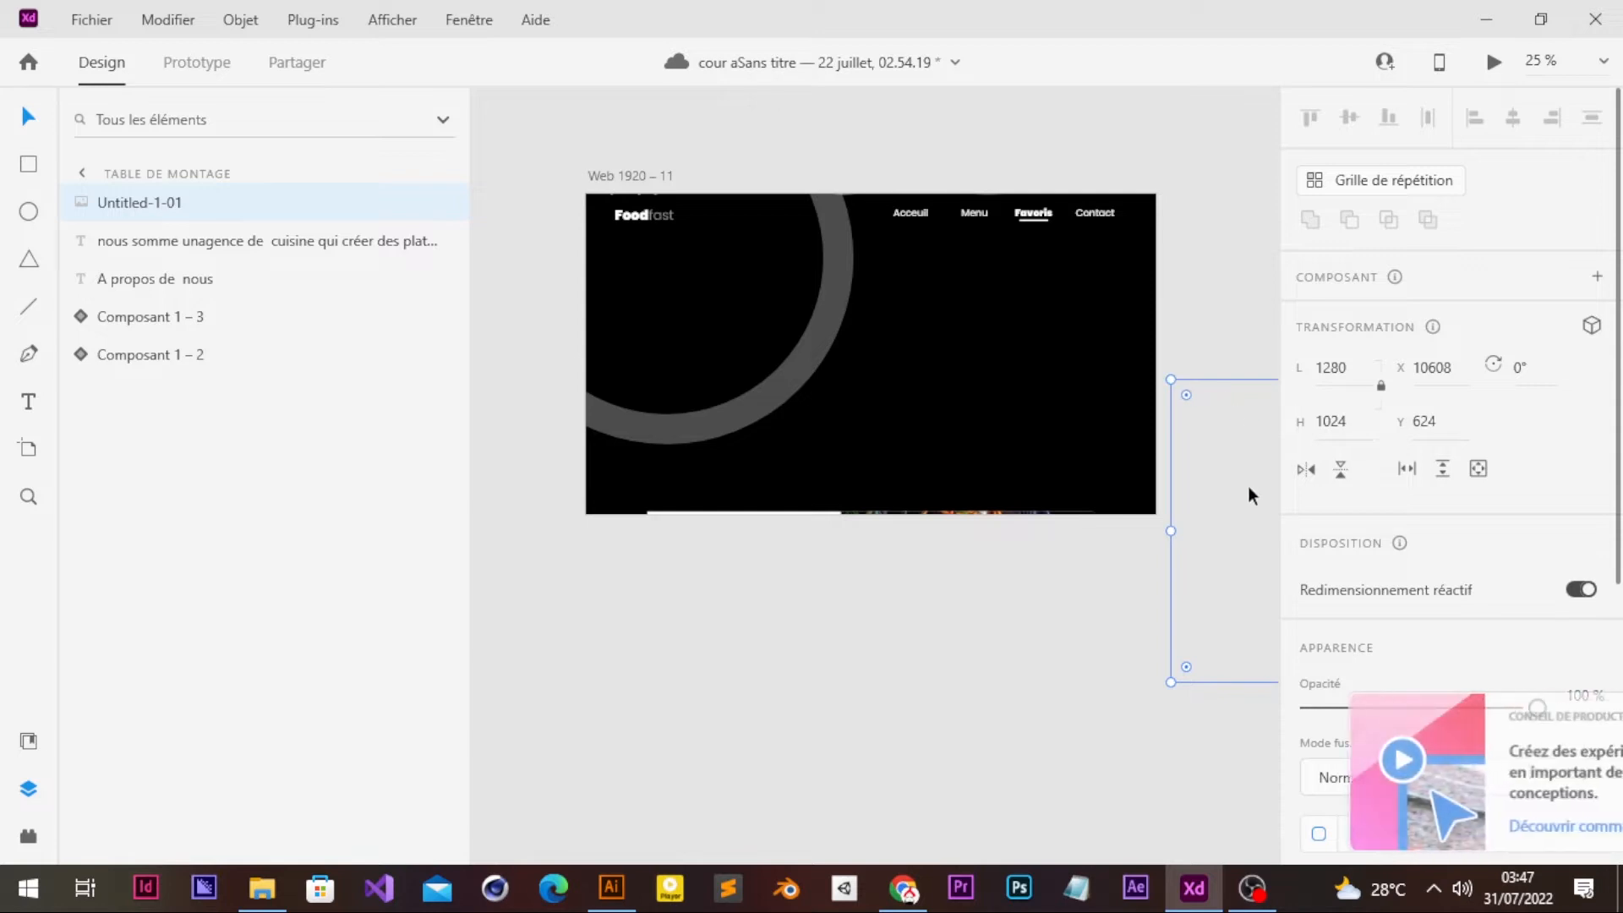
- Move the dish image onto the Web 1920 – 11 artboard, over the ring, at X -84, Y -20
drag(819, 237, 693, 279)
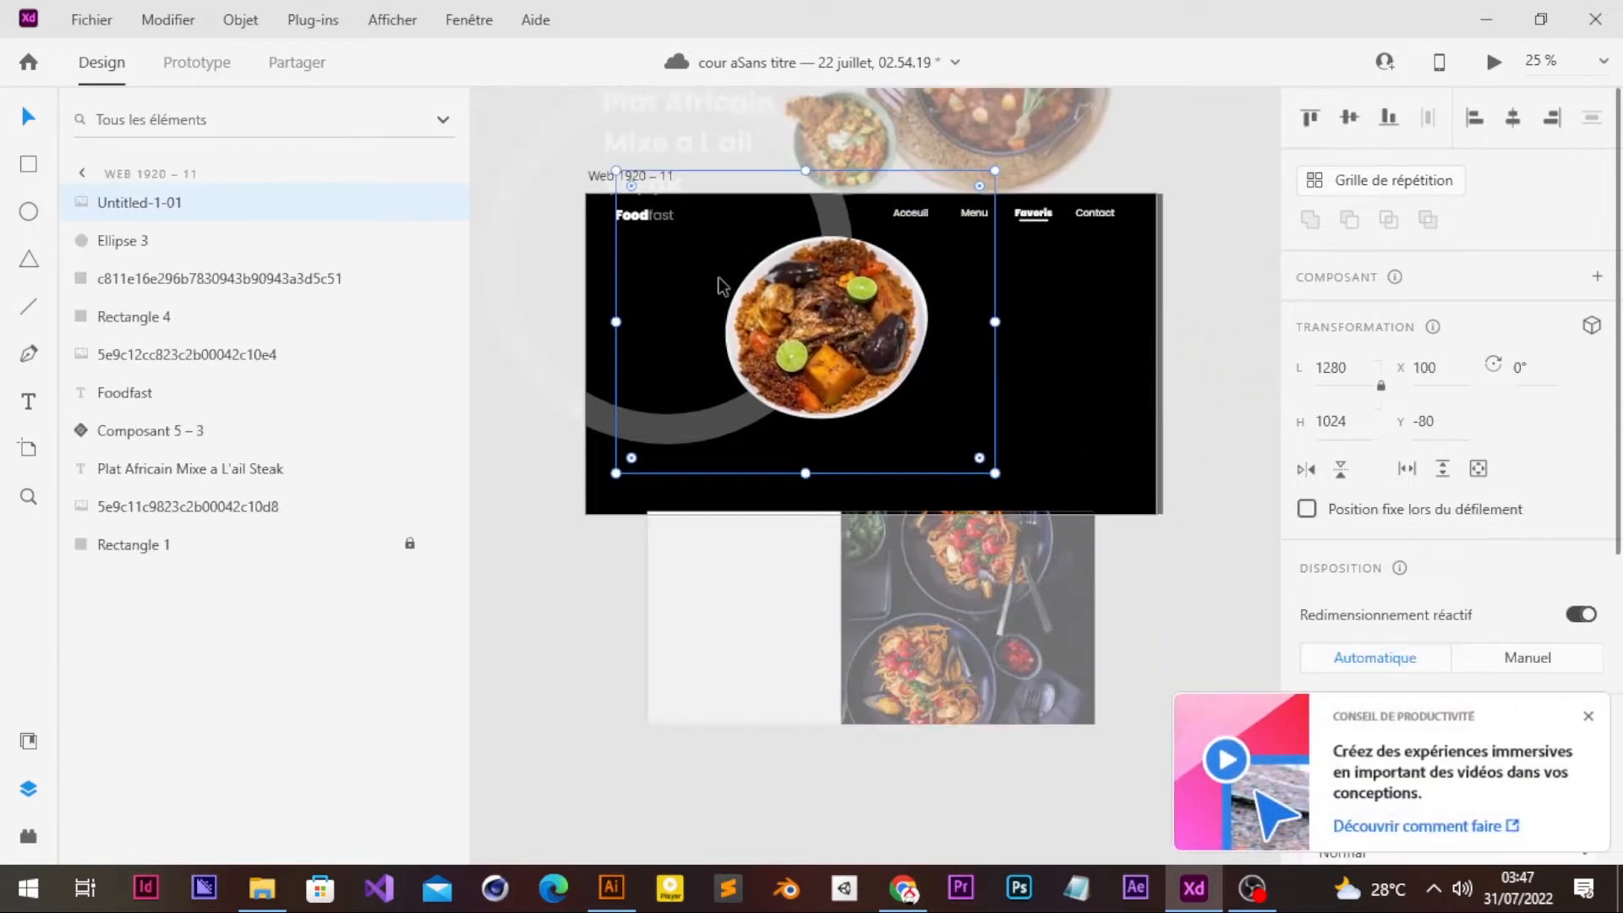
drag(842, 322, 787, 341)
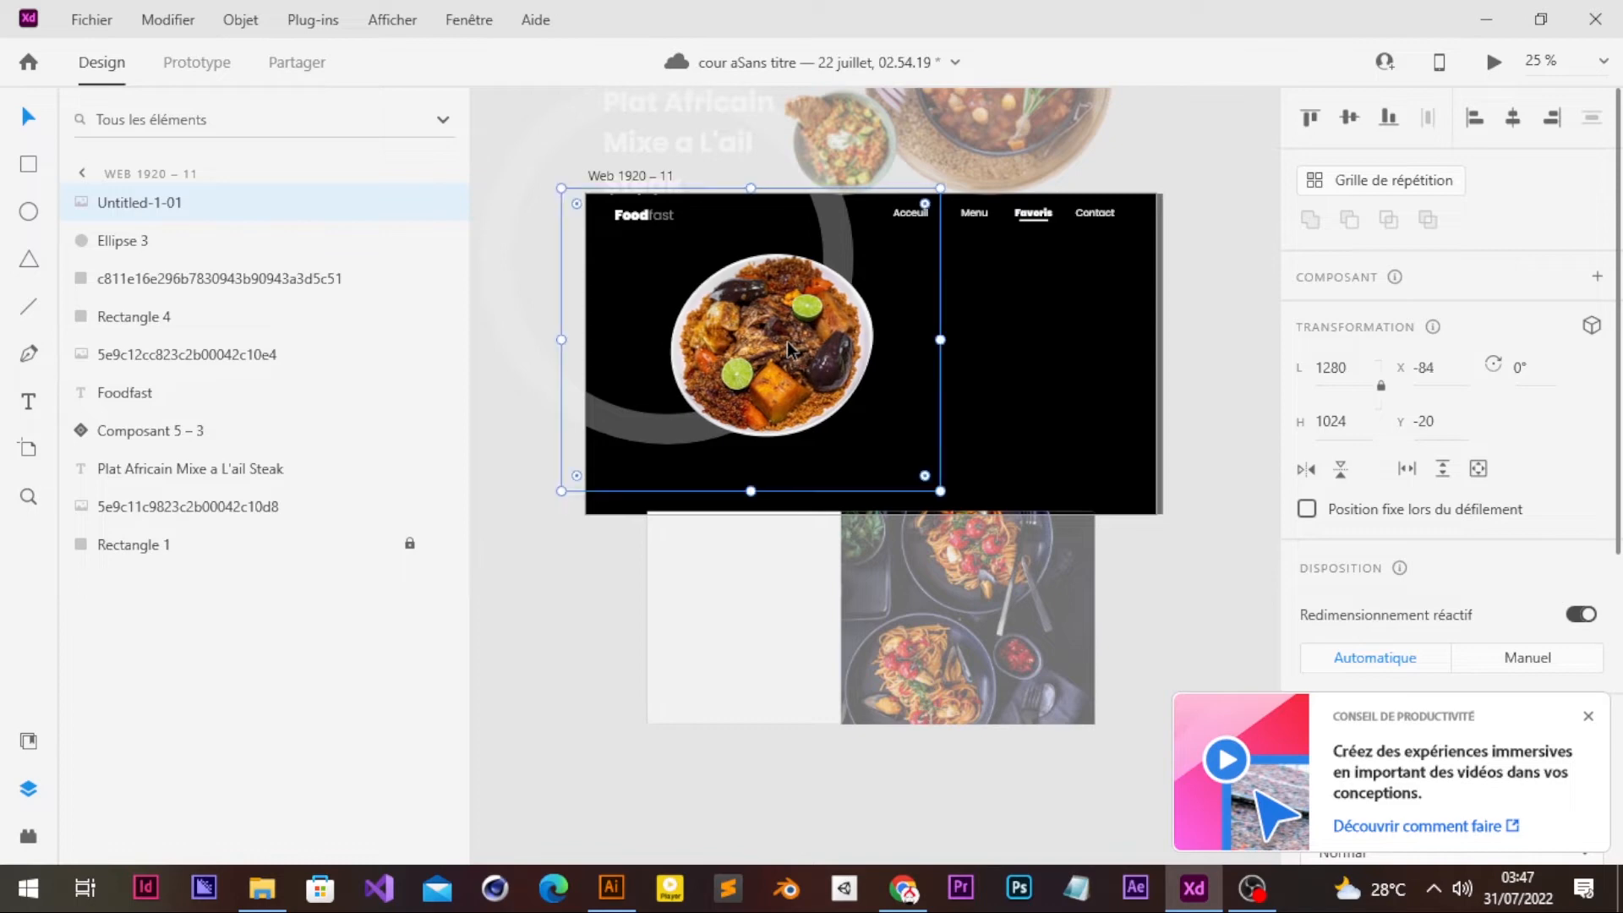
- Move the large dish image slightly left over the ring, to X -116, Y -16
scroll(788, 341, left, 3)
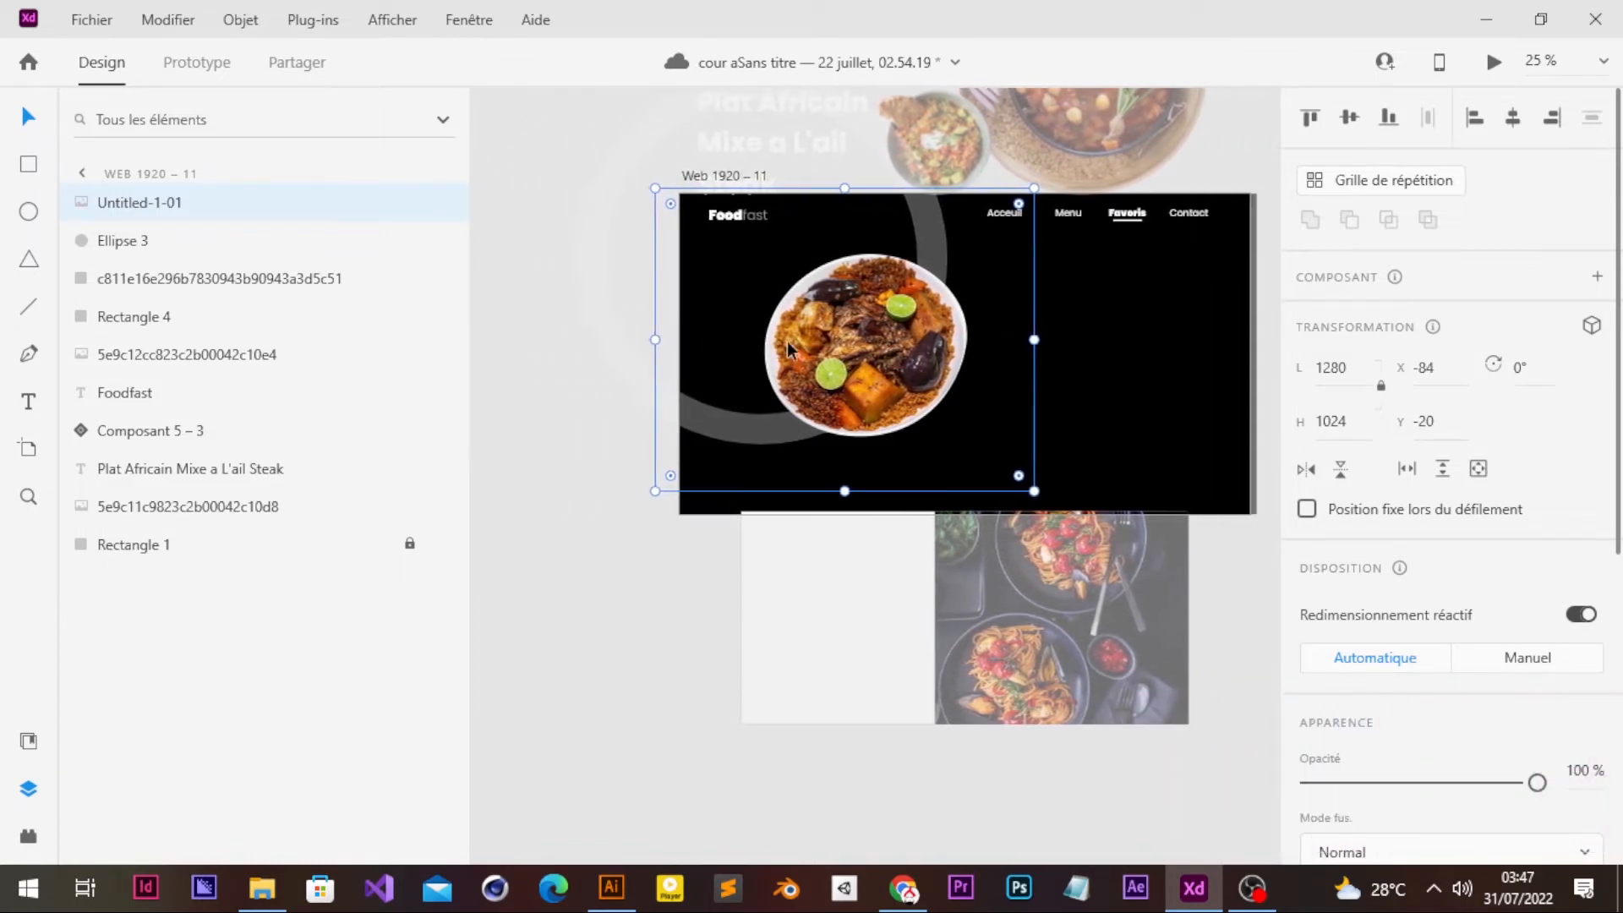
scroll(788, 342, right, 3)
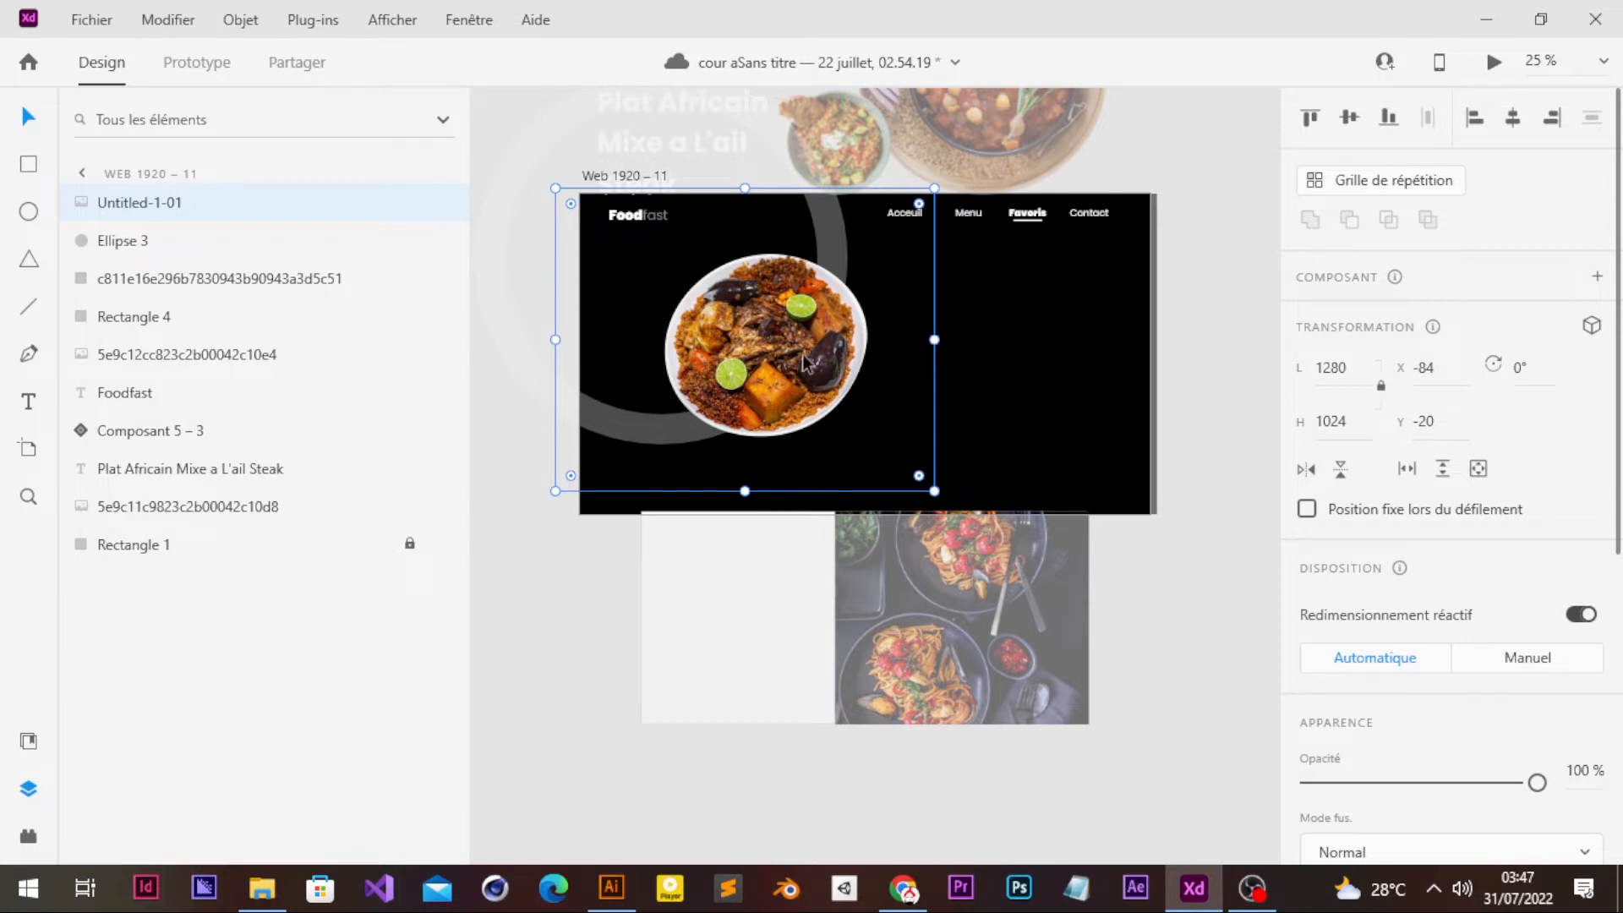
drag(804, 362, 795, 363)
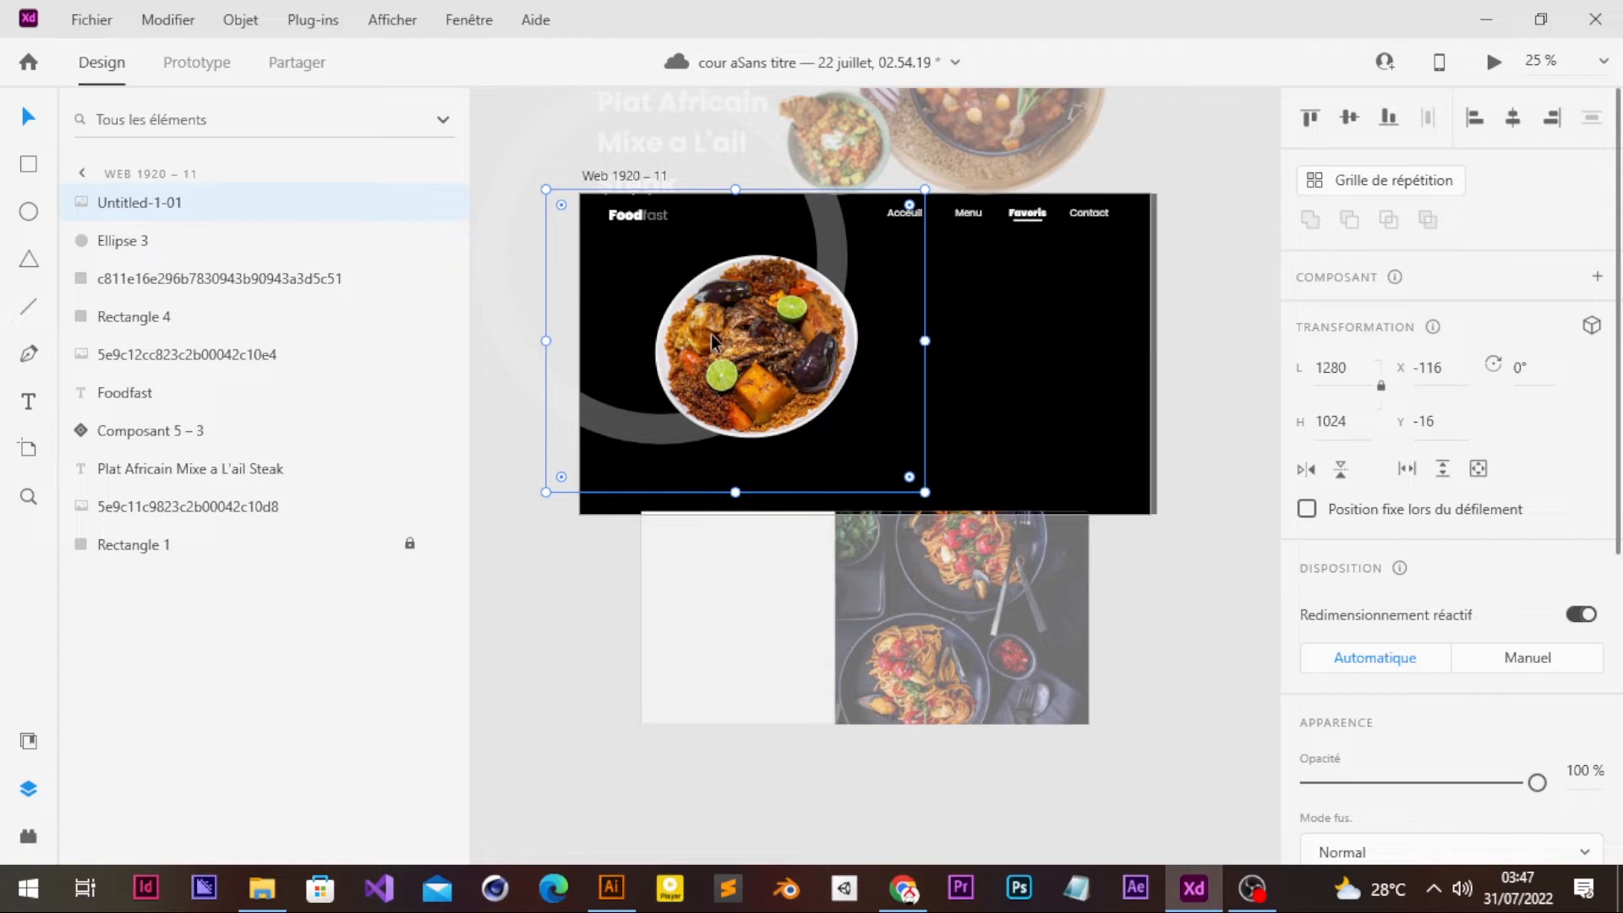
- Duplicate the large dish image, shrink the copy to 320 × 256 and place it at X 940, Y 616
drag(711, 341, 901, 384)
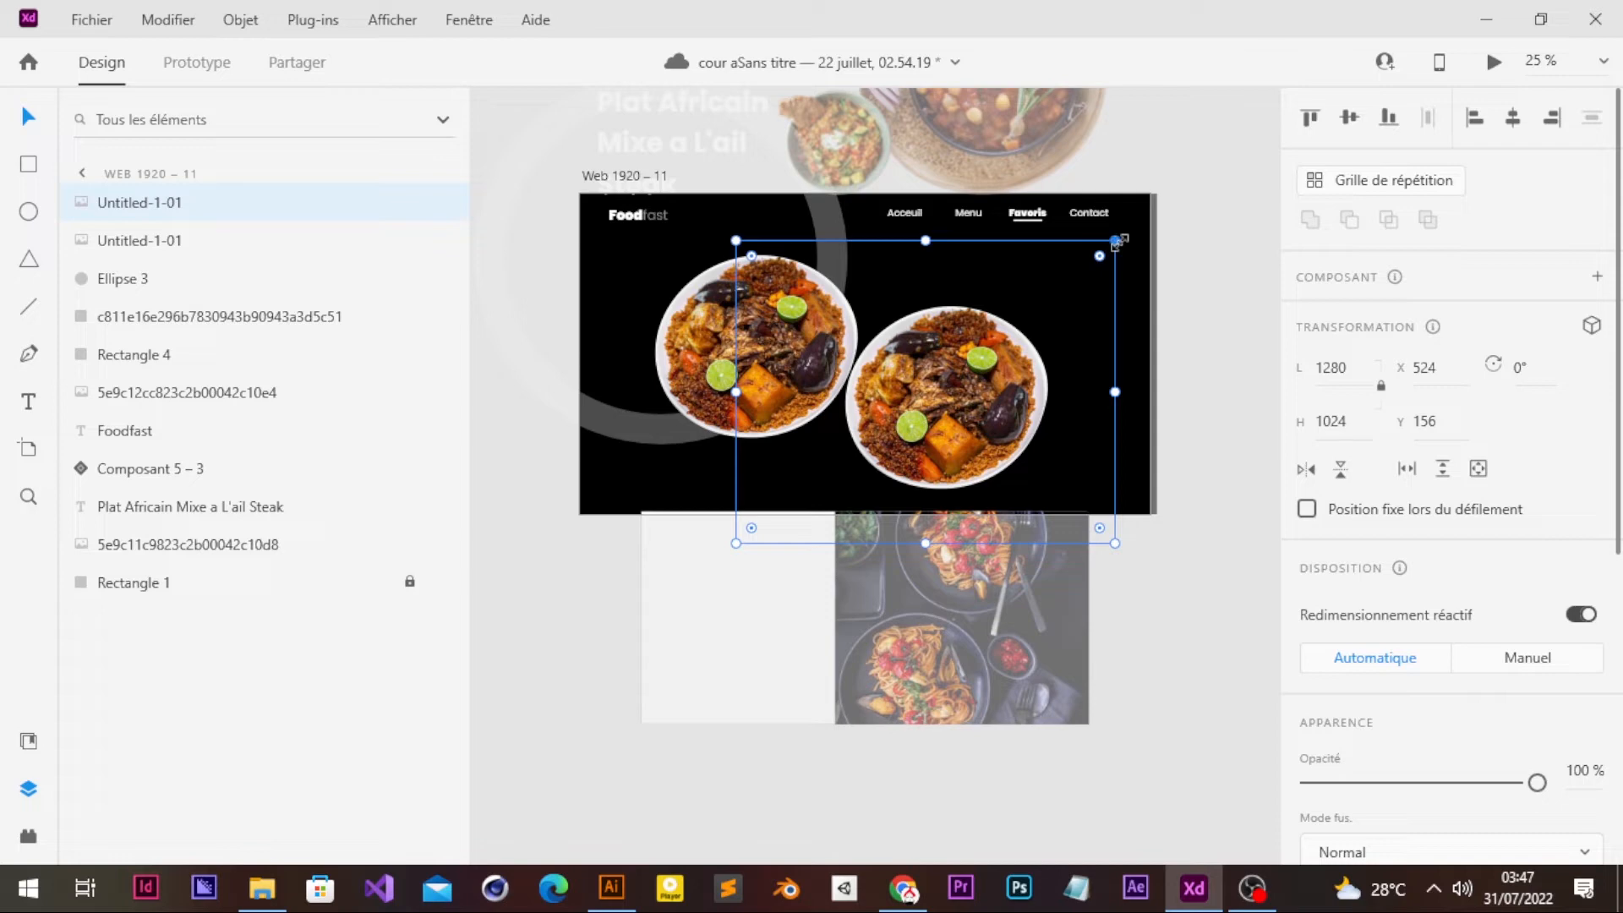
drag(1116, 242, 1026, 361)
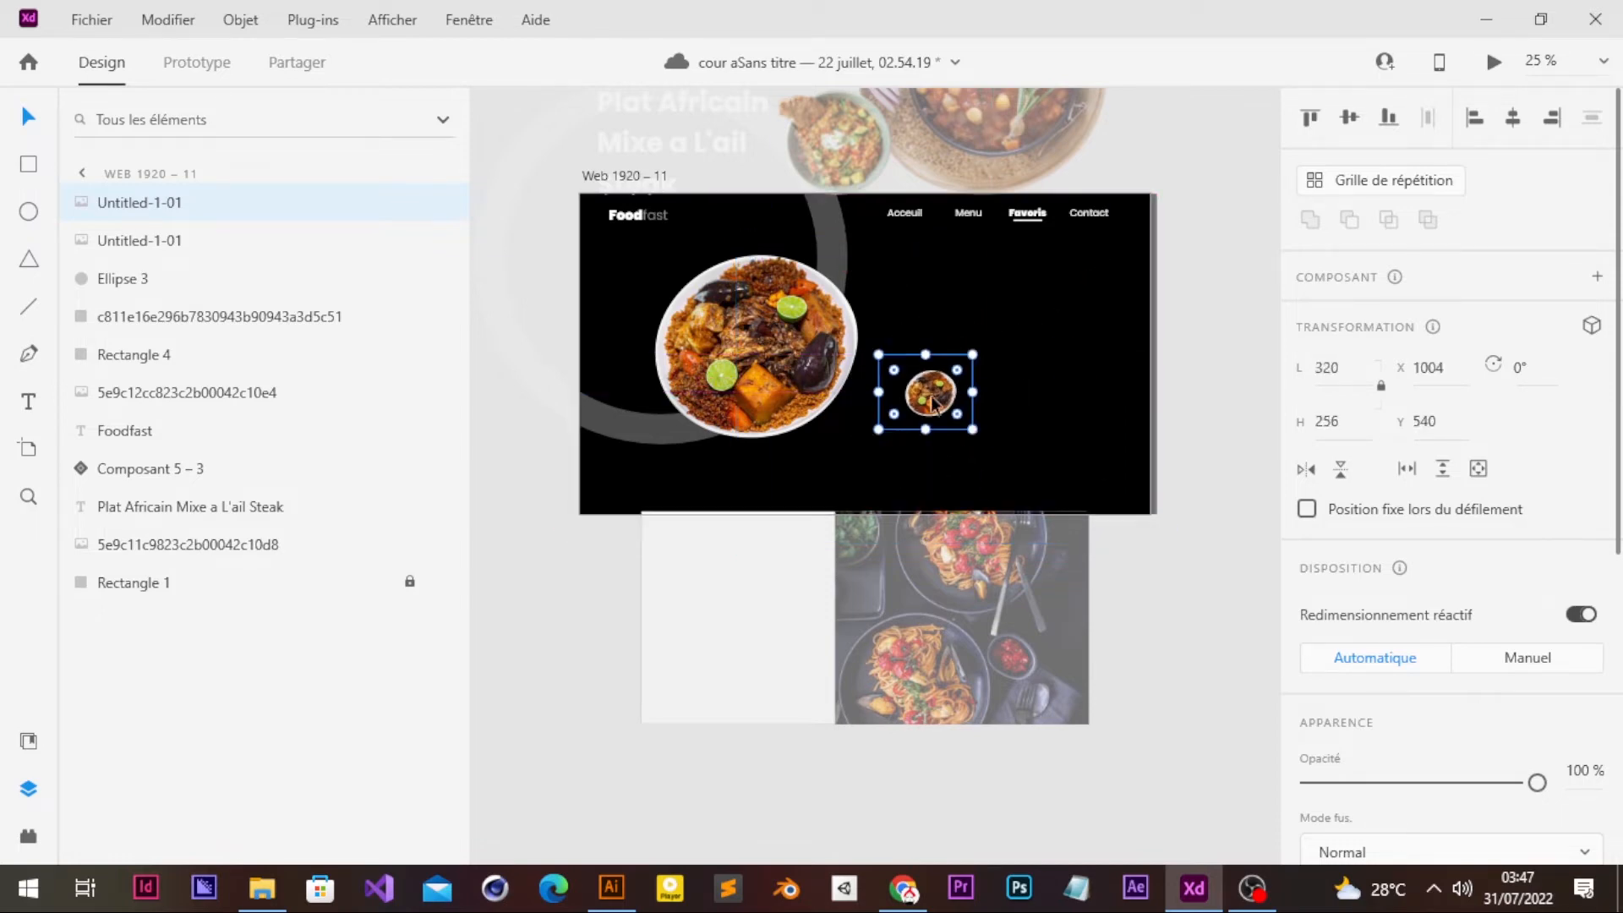
mouse_move(932, 404)
mouse_down()
mouse_move(907, 442)
mouse_move(912, 427)
mouse_up()
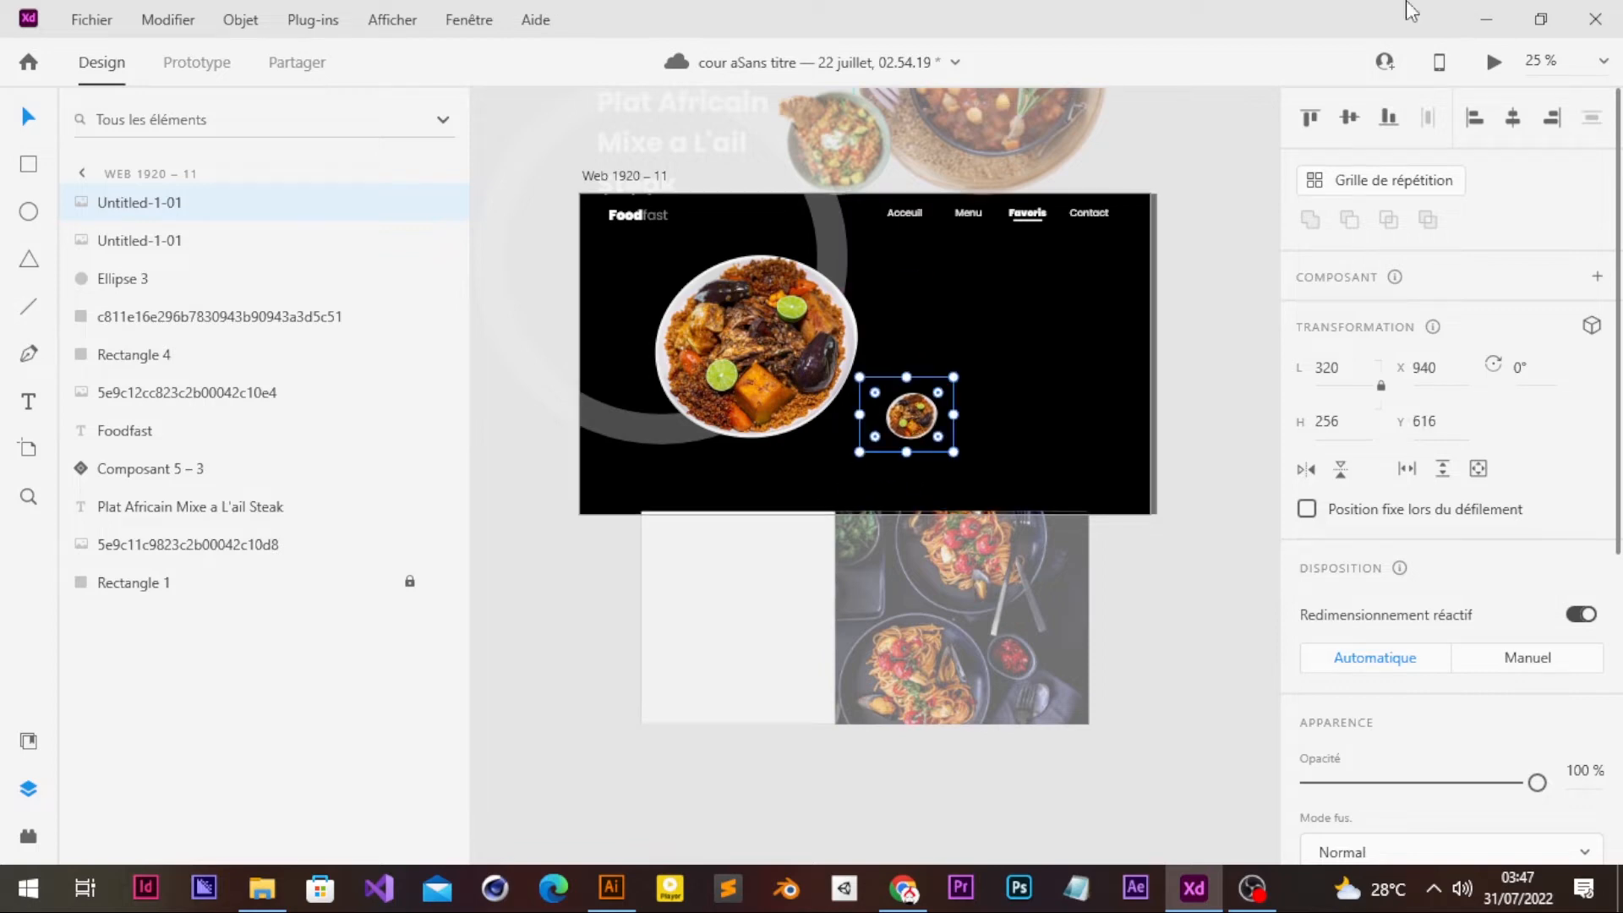
- Import the 5e9c11c9823c2b00042c10d8 and 5e9c12cc823c2b00042c10e4 dish images, shrink them to thumbnails and line them up right of the small dish
click(262, 888)
drag(558, 241, 1124, 580)
drag(1128, 541, 997, 375)
drag(1150, 258, 1048, 383)
click(1486, 19)
drag(587, 190, 1169, 525)
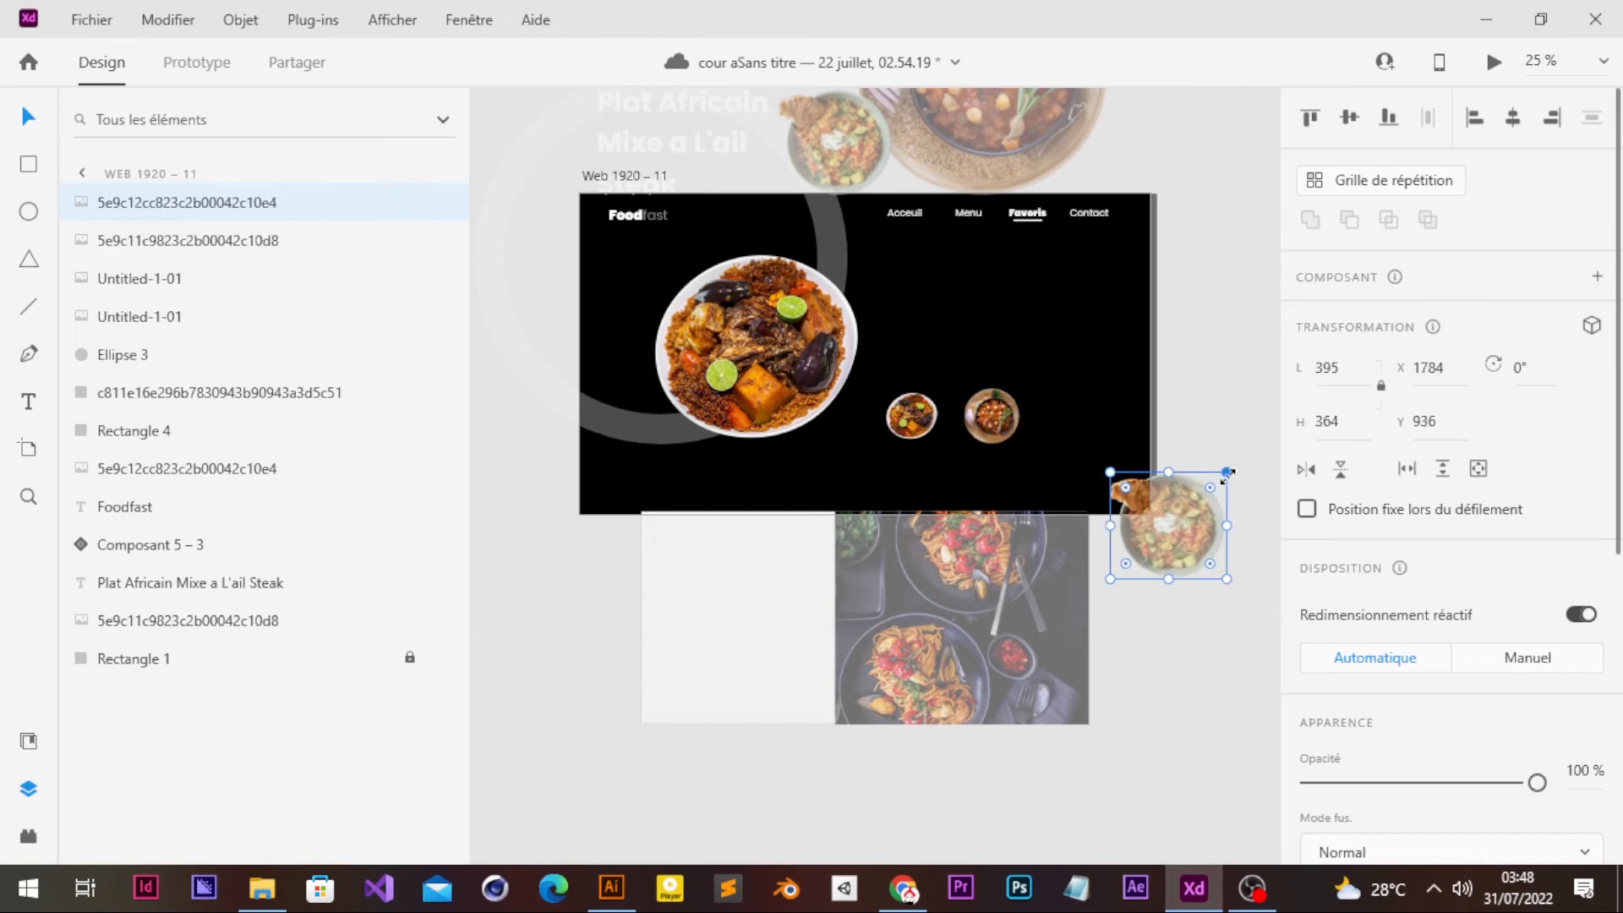
drag(1226, 471, 1198, 498)
drag(1173, 530, 1077, 426)
- Draw a card rectangle about 245 × 312 over the first thumbnail and move its layer below Rectangle 4
click(28, 164)
mouse_move(844, 346)
mouse_down()
mouse_move(934, 460)
mouse_move(925, 413)
mouse_move(911, 448)
mouse_move(941, 437)
mouse_up()
click(28, 117)
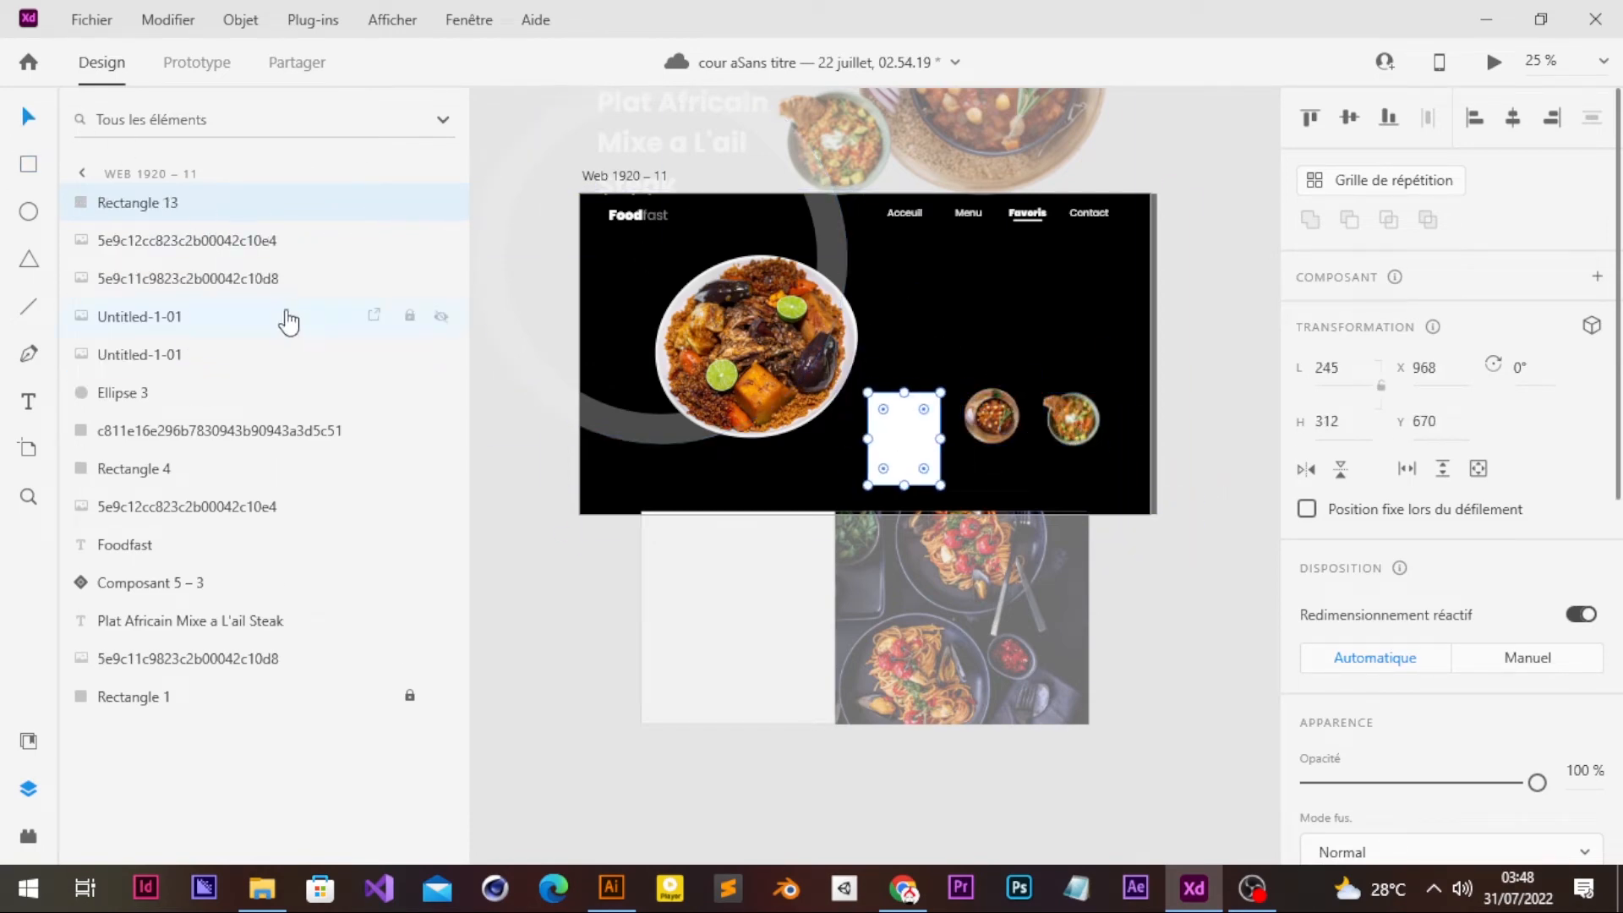
drag(287, 319, 206, 485)
drag(169, 202, 155, 441)
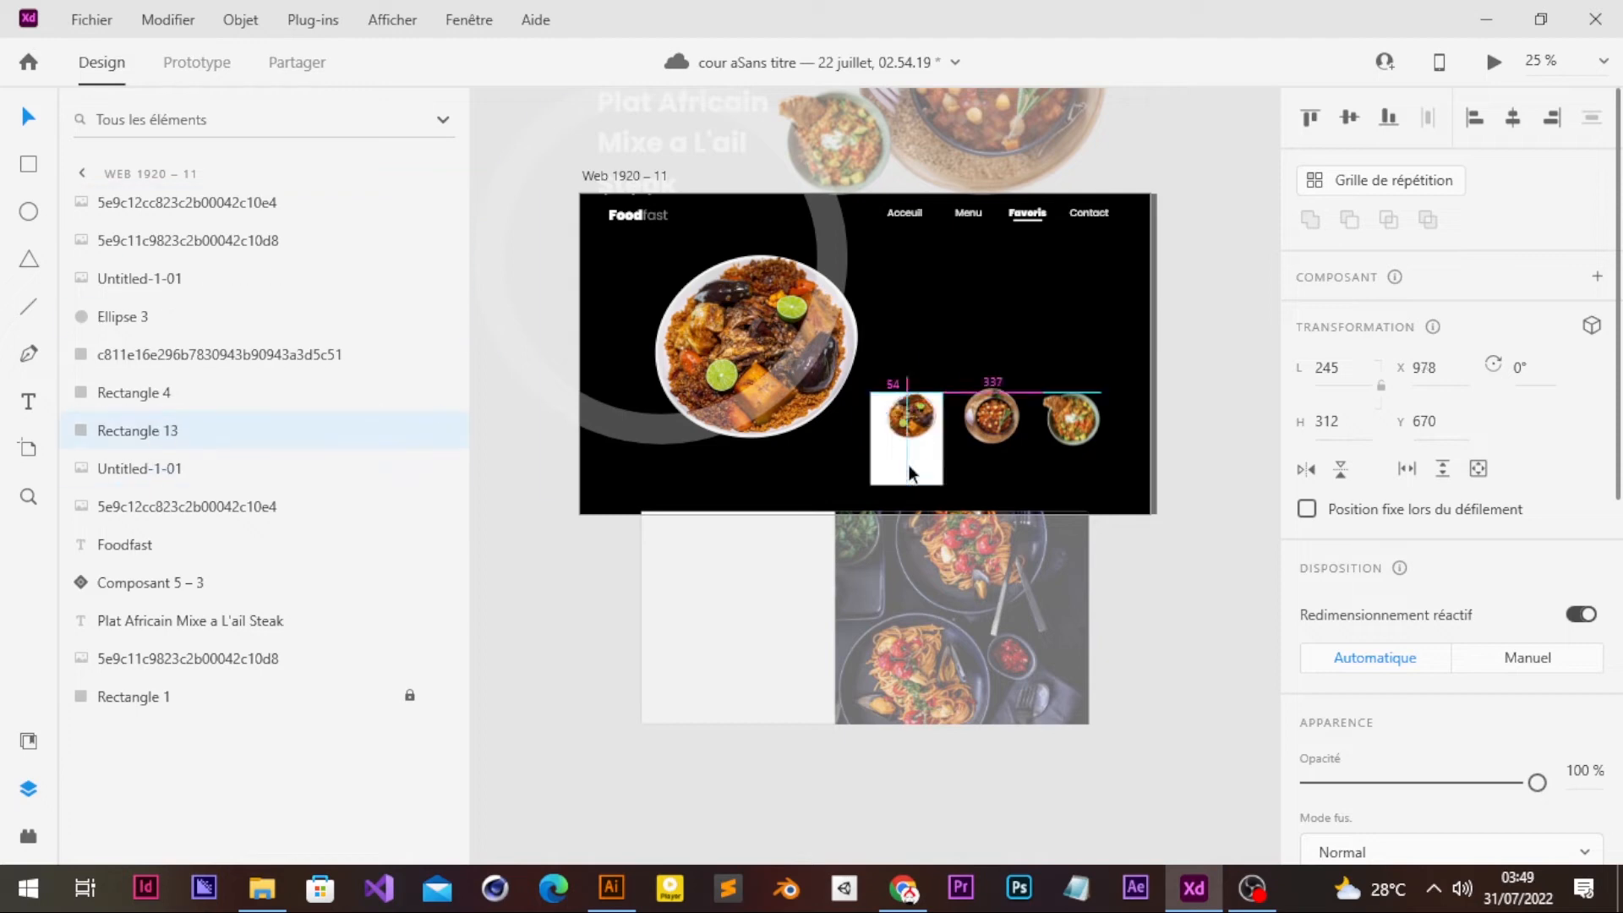
- Round the card's corners, set its opacity to 42 % and lengthen it to a height of 338
drag(926, 426, 936, 427)
drag(1536, 782, 1405, 783)
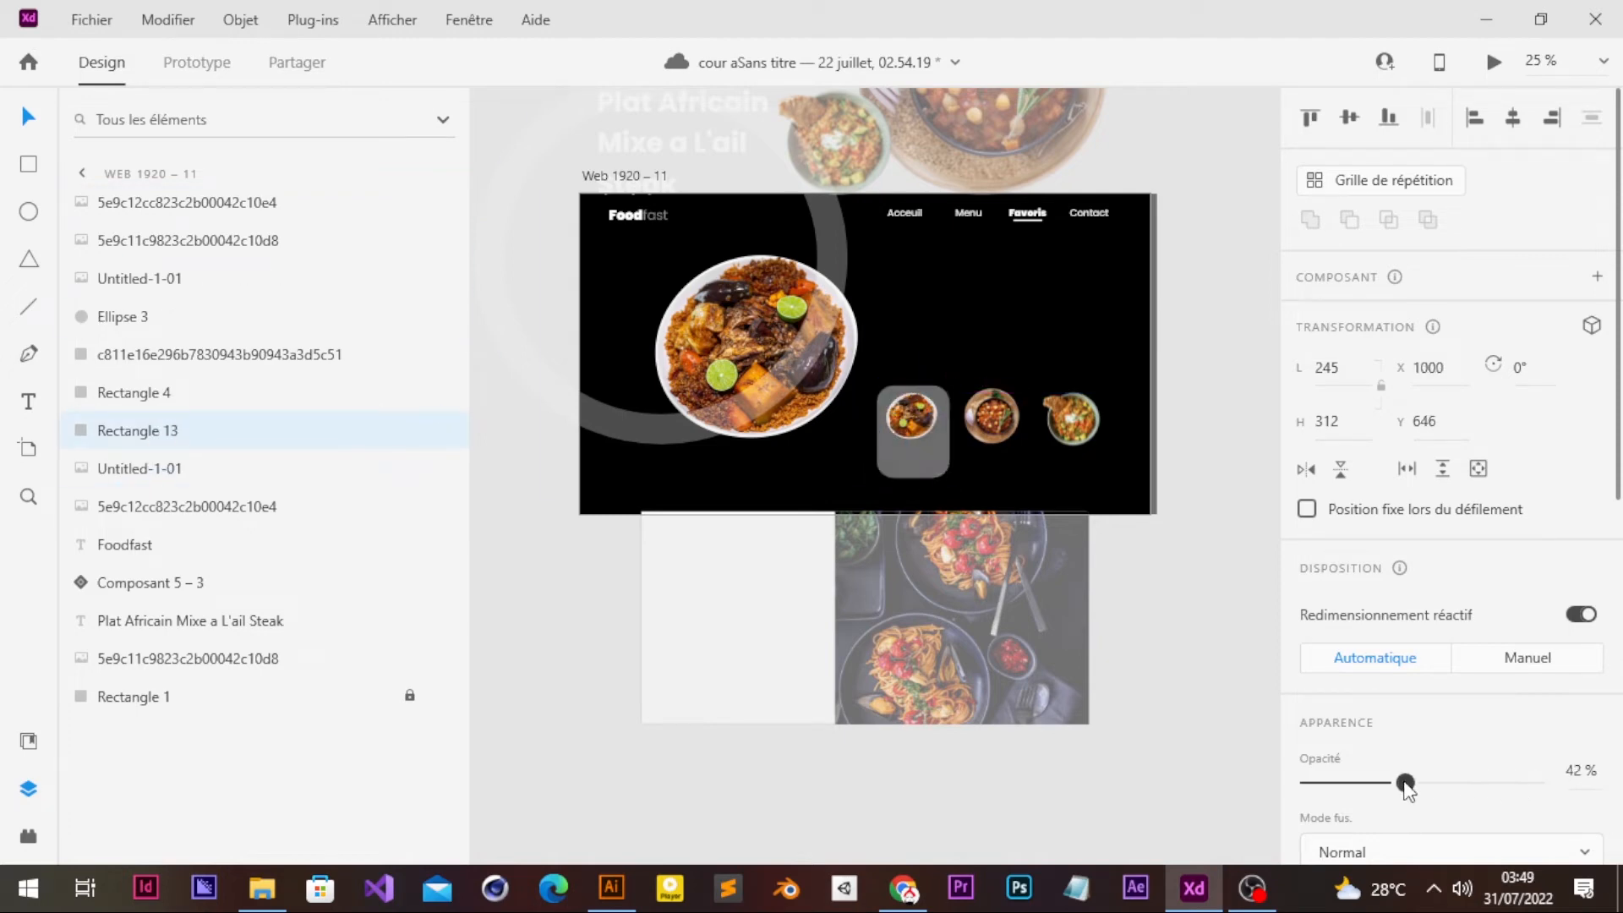
drag(913, 478, 912, 485)
- Bring the large dish image's layer above Ellipse 3 and shift the image slightly left on the artboard
click(800, 379)
click(155, 467)
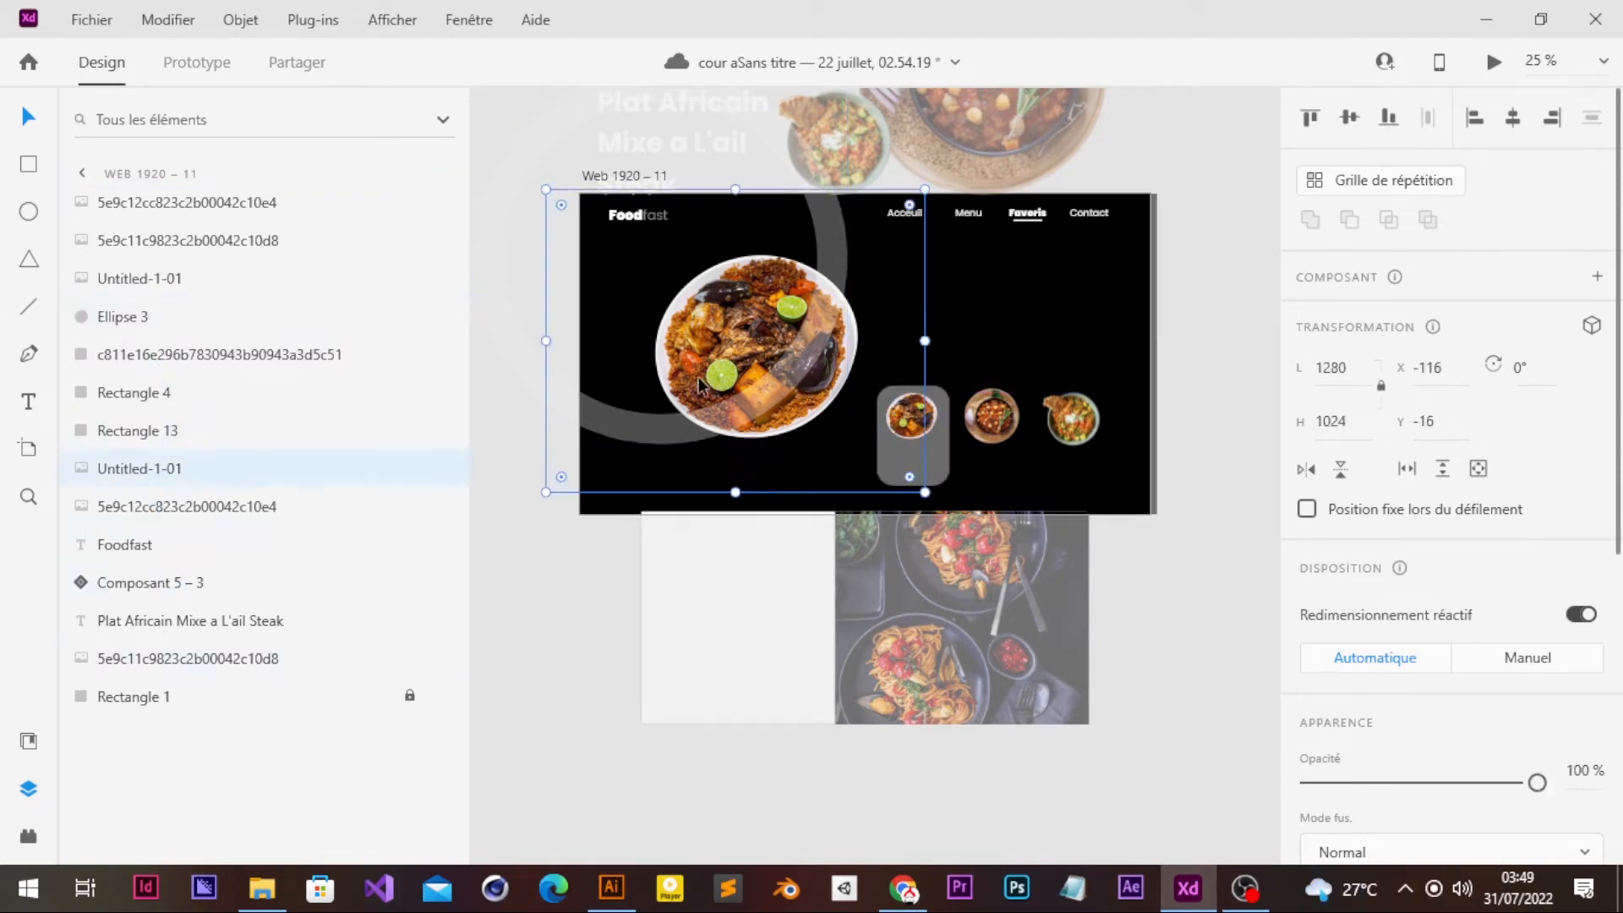
drag(169, 468, 169, 299)
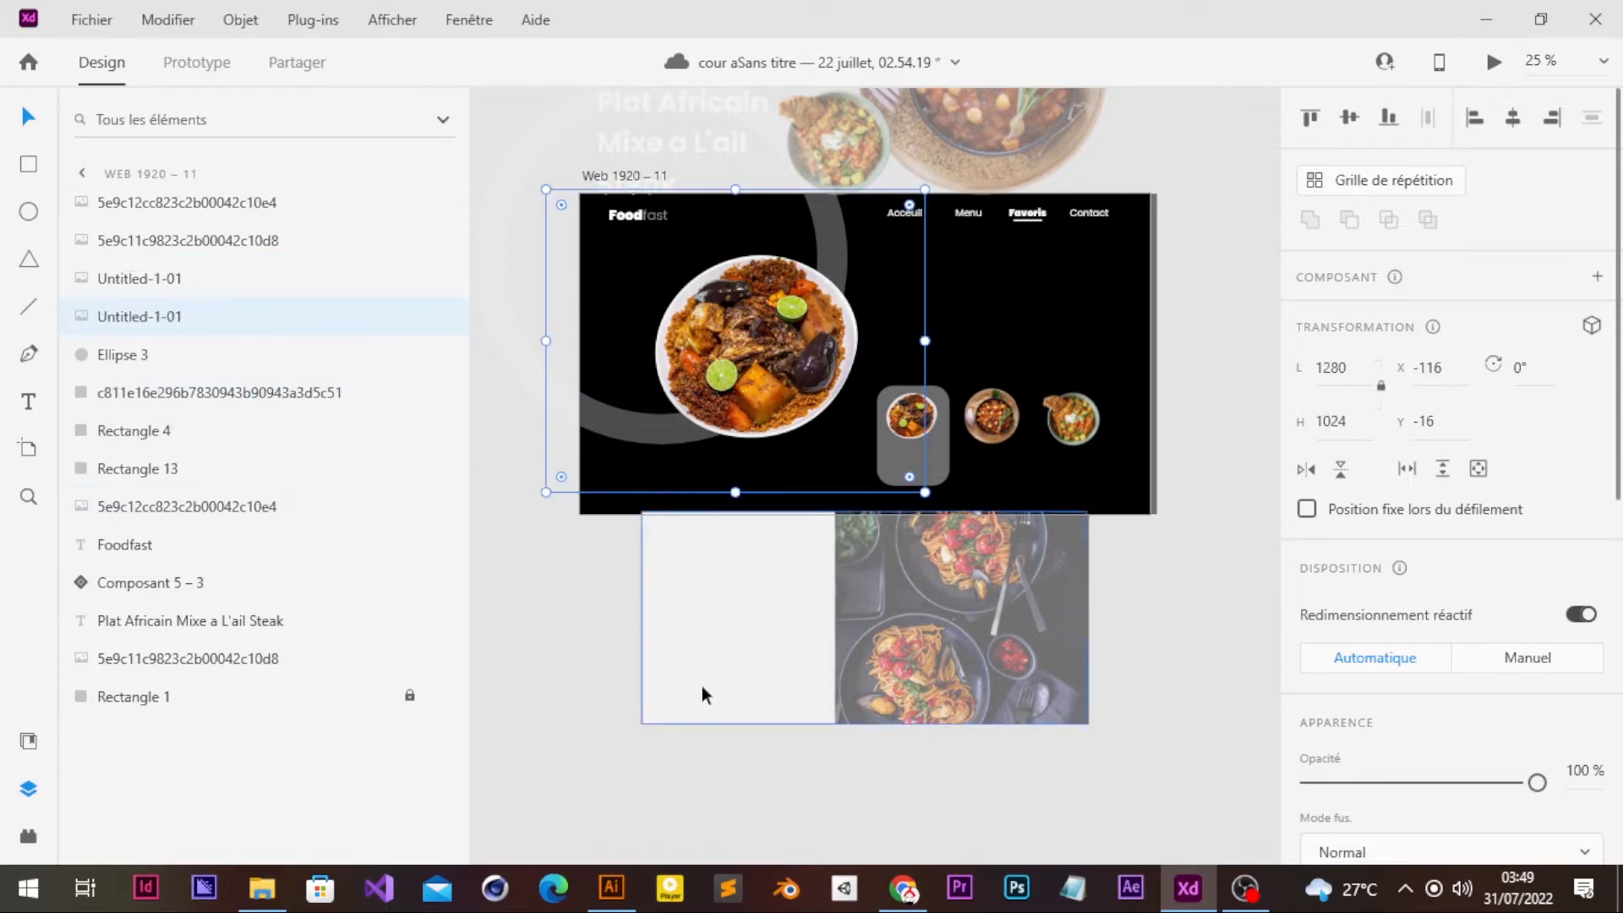
drag(755, 355, 735, 360)
- Shift the card and the three dish thumbnails together left and slightly down, to X 875, Y 632
drag(1123, 456, 802, 377)
shift+click(801, 377)
key(shift+Left)
key(shift+Left)
key(shift+Left)
key(shift+Left)
key(shift+Left)
key(shift+Left)
key(shift+Left)
key(shift+Left)
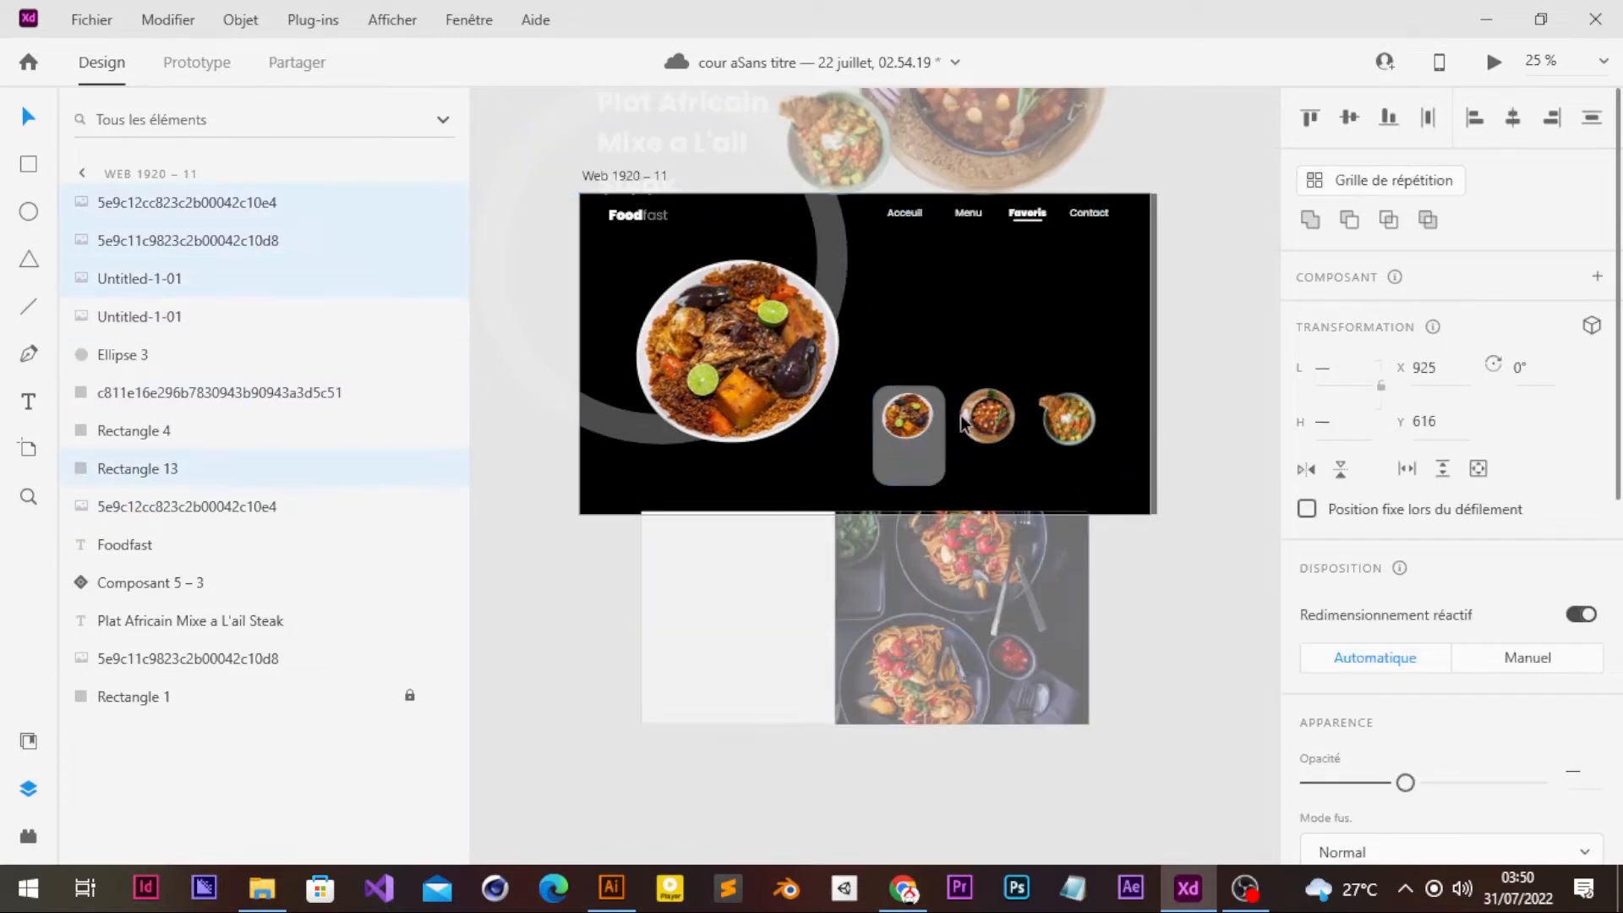
key(0)
key(0)
key(0)
key(shift+Right)
key(shift+Down)
key(shift+Down)
- Set the opacity of the card behind the first thumbnail to 41 %
click(987, 455)
click(897, 468)
drag(1538, 783, 1403, 783)
- Bring a dish title from another artboard into Web 1920 – 11 above the thumbnails, reading "riz-poisson thiebou dieun"
scroll(1032, 406, left, 10)
scroll(1032, 405, down, 5)
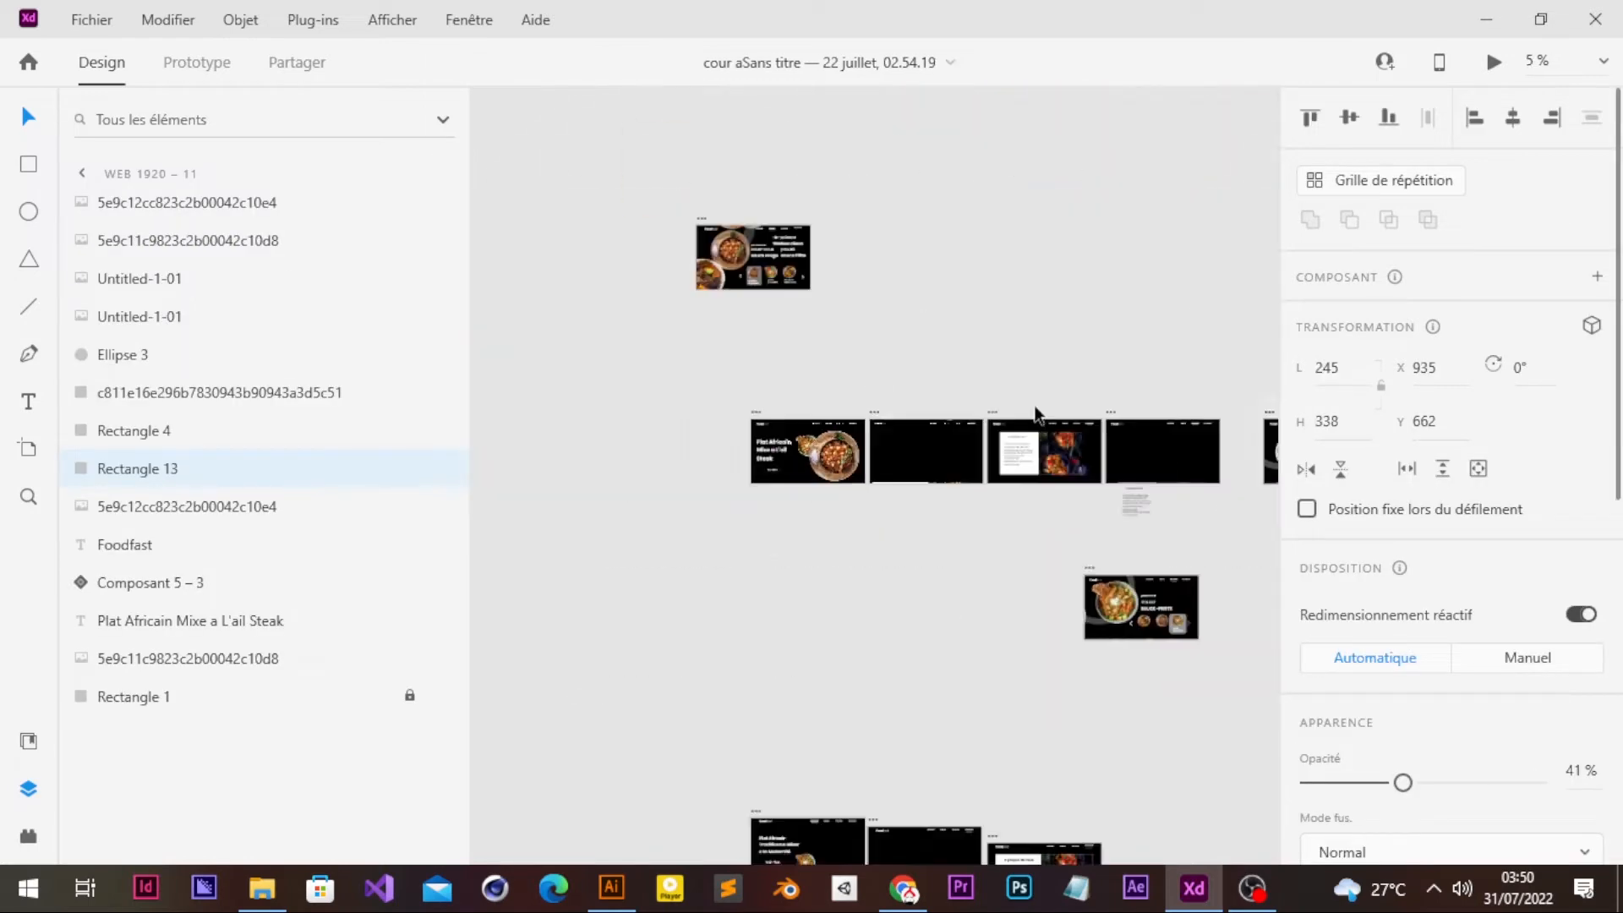
scroll(873, 299, up, 4)
click(554, 139)
shift+click(564, 113)
drag(632, 103, 966, 774)
scroll(930, 778, up, 4)
scroll(931, 779, down, 3)
scroll(931, 779, right, 3)
drag(799, 460, 798, 485)
- Add the text "PLAT FAVORIS #1" and align it just above the dish title
click(29, 406)
click(628, 363)
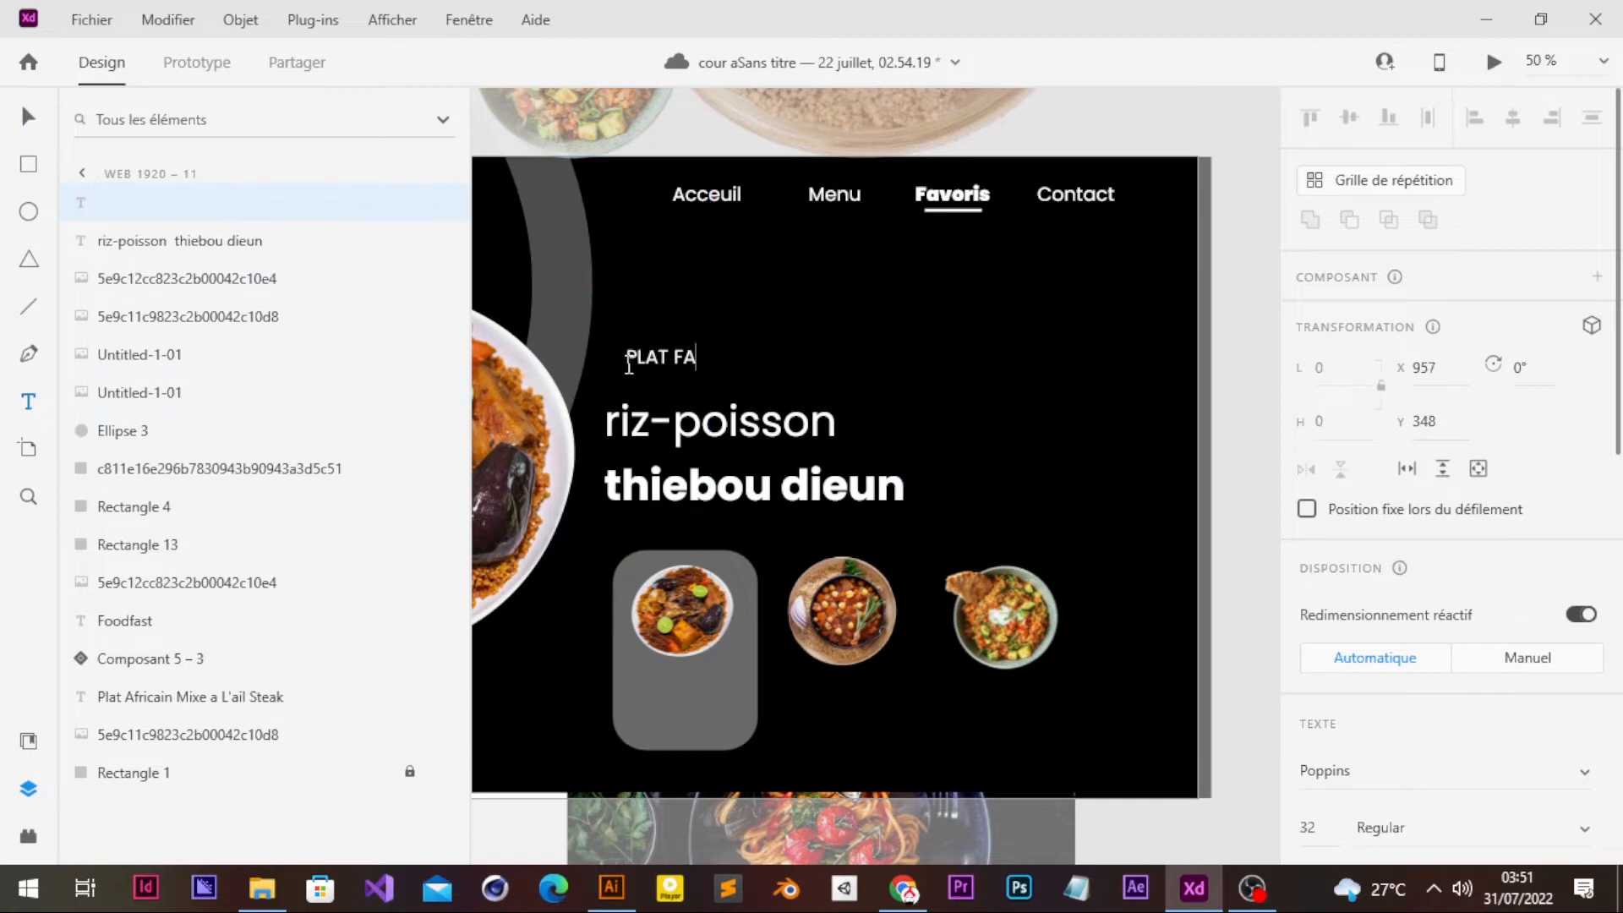
click(26, 125)
mouse_move(726, 351)
mouse_down()
mouse_move(626, 417)
mouse_move(704, 373)
mouse_up()
- Copy the dish title into the card below the first thumbnail and set its font size to 22
drag(705, 456, 688, 710)
scroll(1308, 592, down, 3)
click(1308, 593)
text(20)
key(Return)
click(1307, 595)
text(22)
key(Return)
- Draw an open left-pointing chevron with the Pen tool, left of the card
click(29, 353)
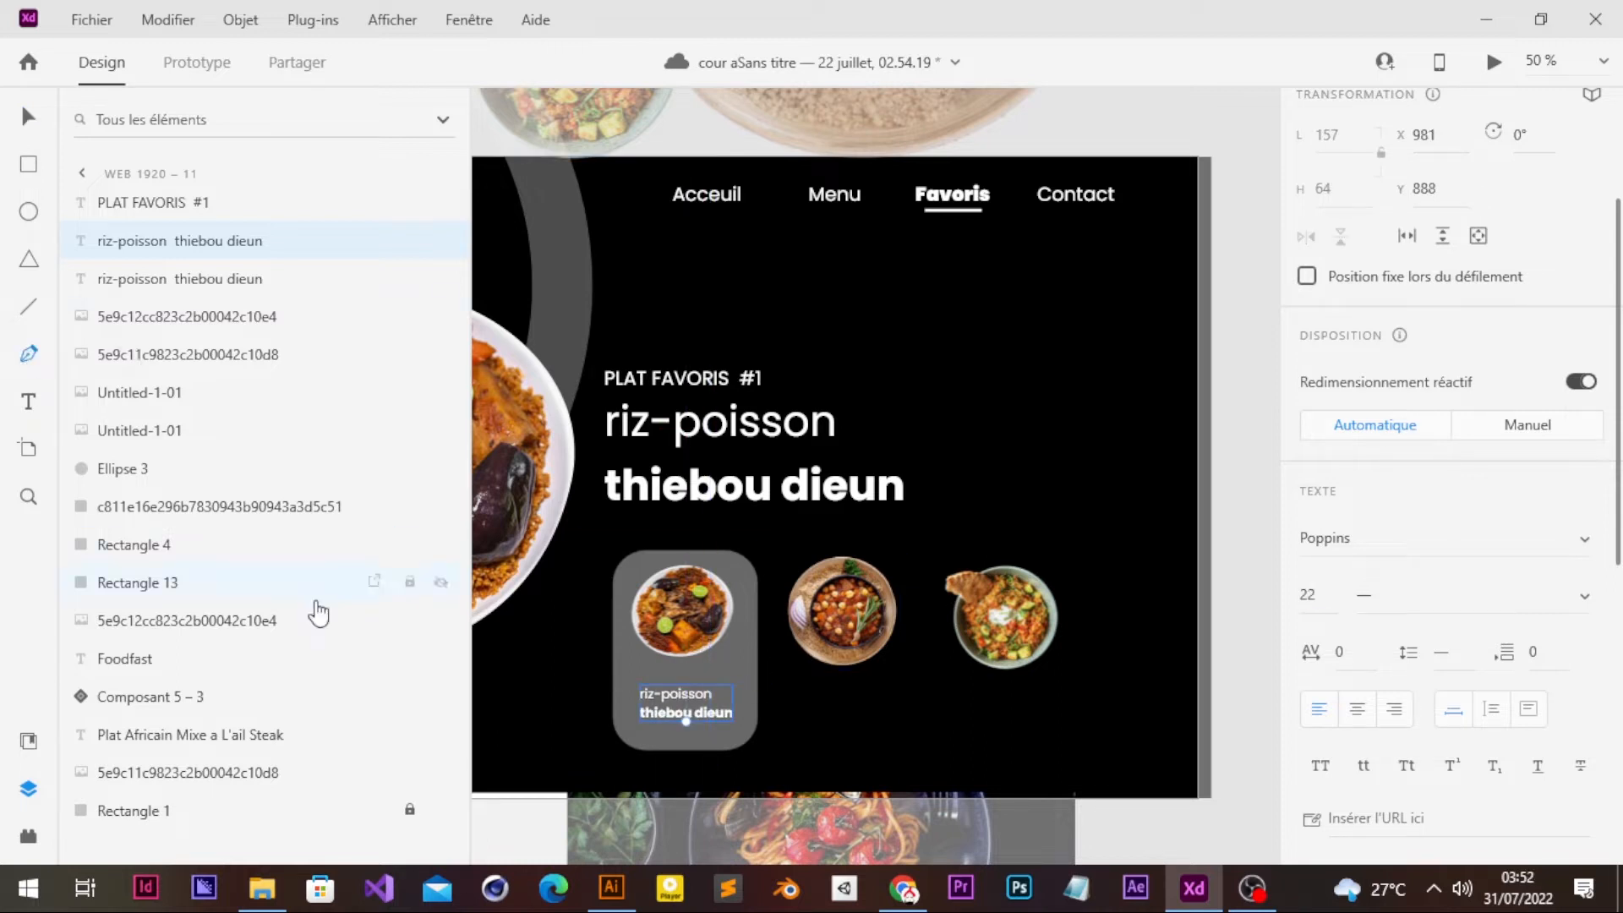
click(577, 617)
click(550, 644)
click(577, 671)
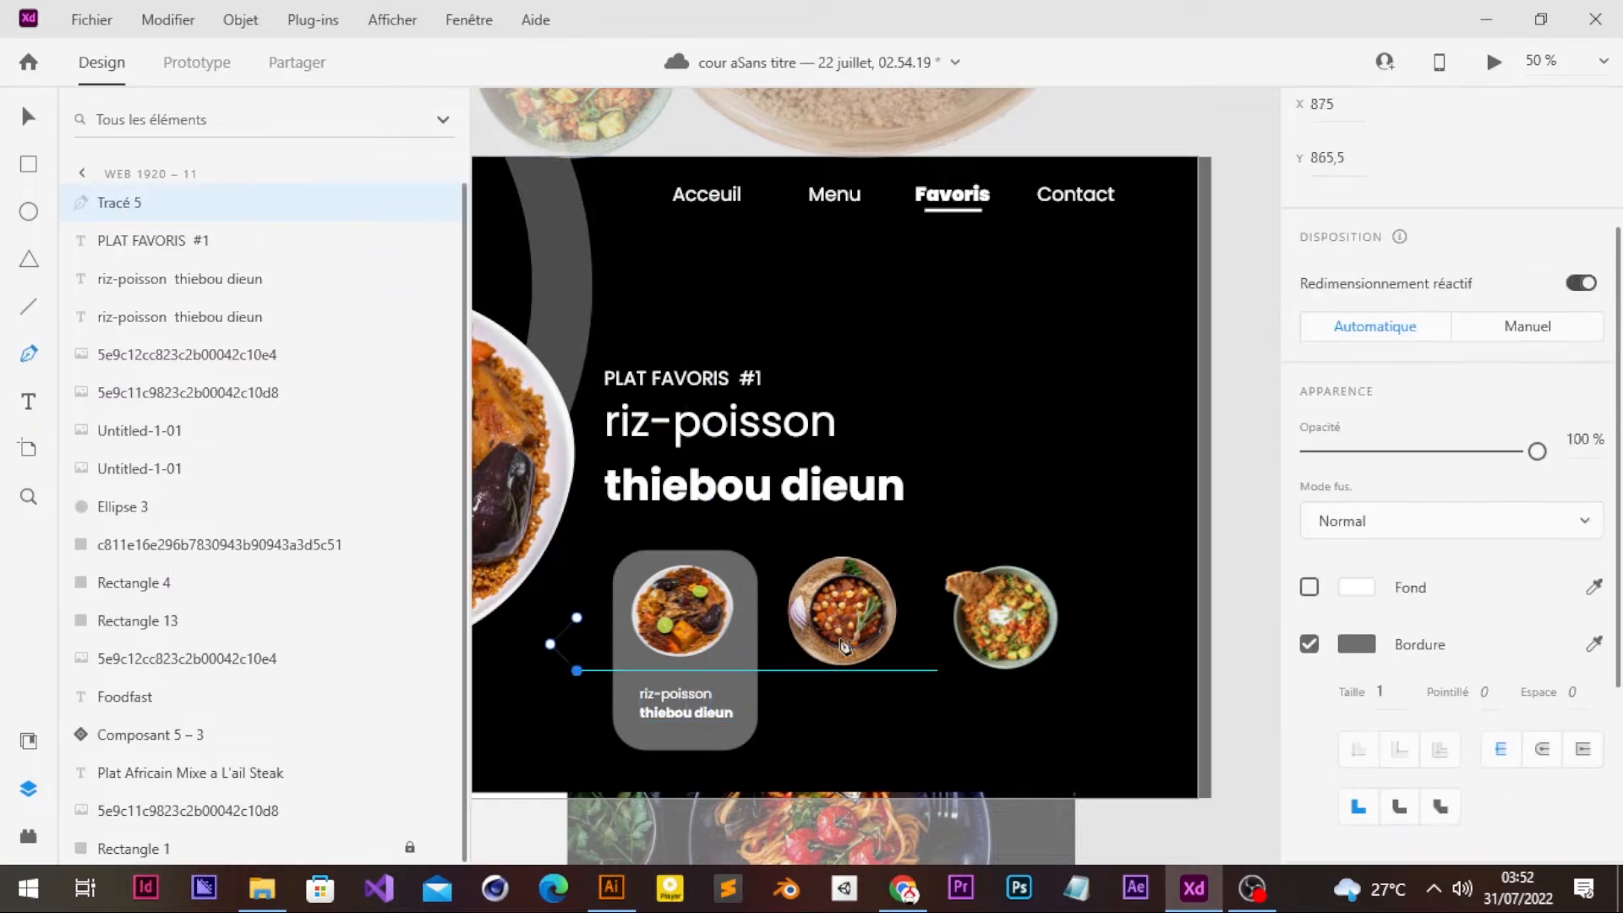
- Give the chevron a white border of size 12 with round caps
click(29, 116)
scroll(1467, 605, down, 3)
click(1357, 410)
drag(1015, 279, 1000, 250)
click(1380, 457)
text(12)
key(Return)
click(1541, 515)
- Set the chevron's border size to 9
click(902, 695)
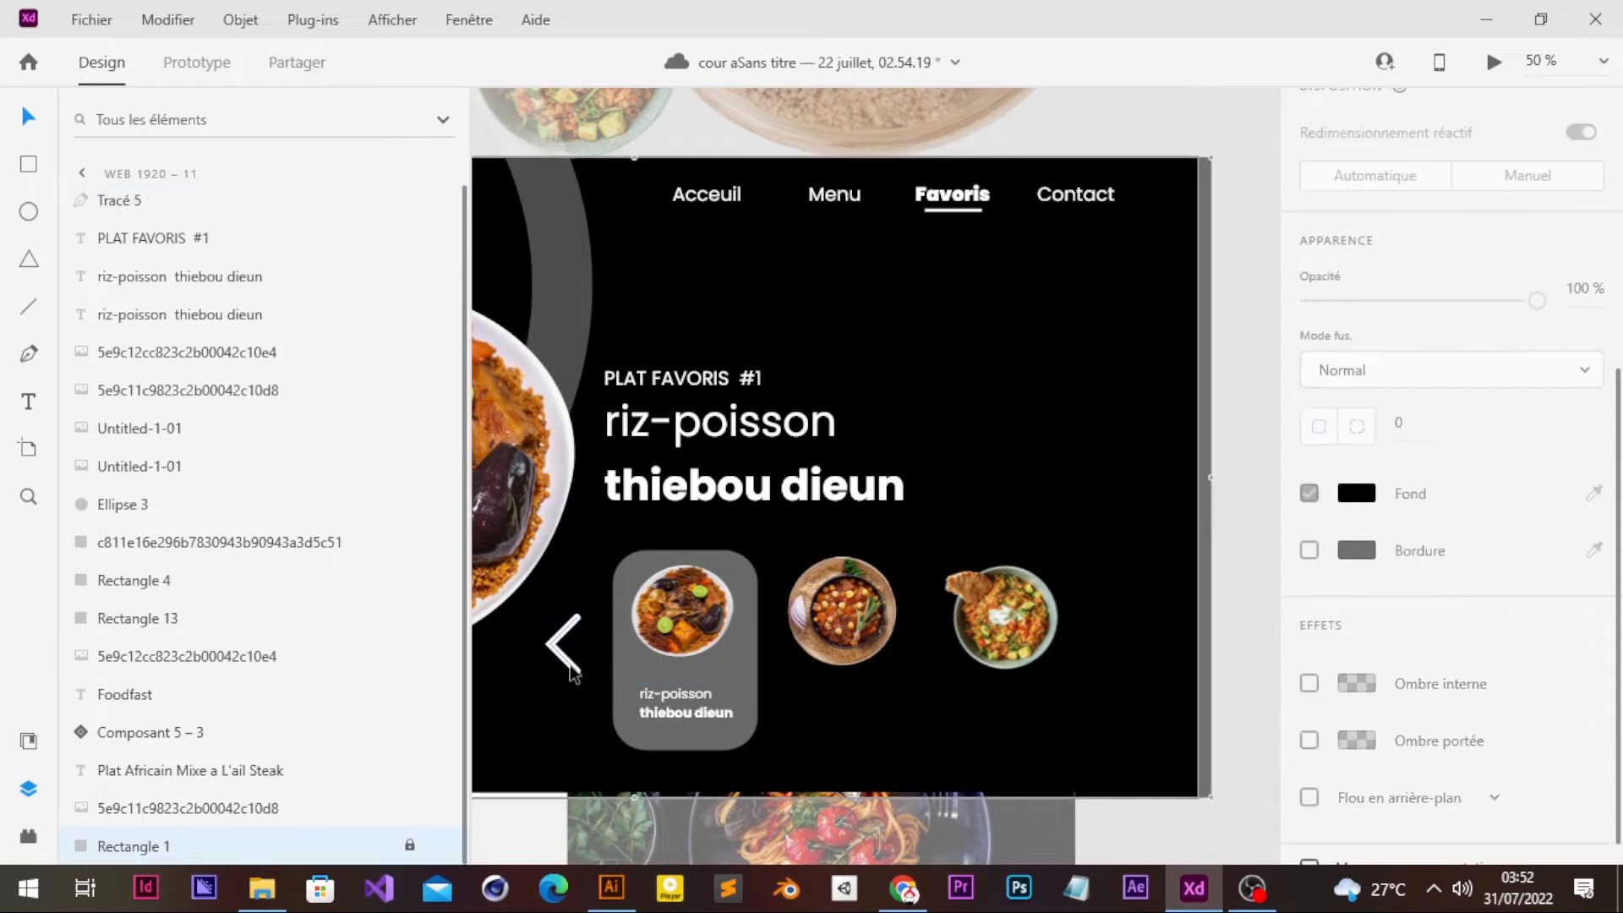
click(572, 663)
scroll(573, 647, up, 3)
click(1384, 565)
text(9)
key(Return)
scroll(1449, 583, up, 1)
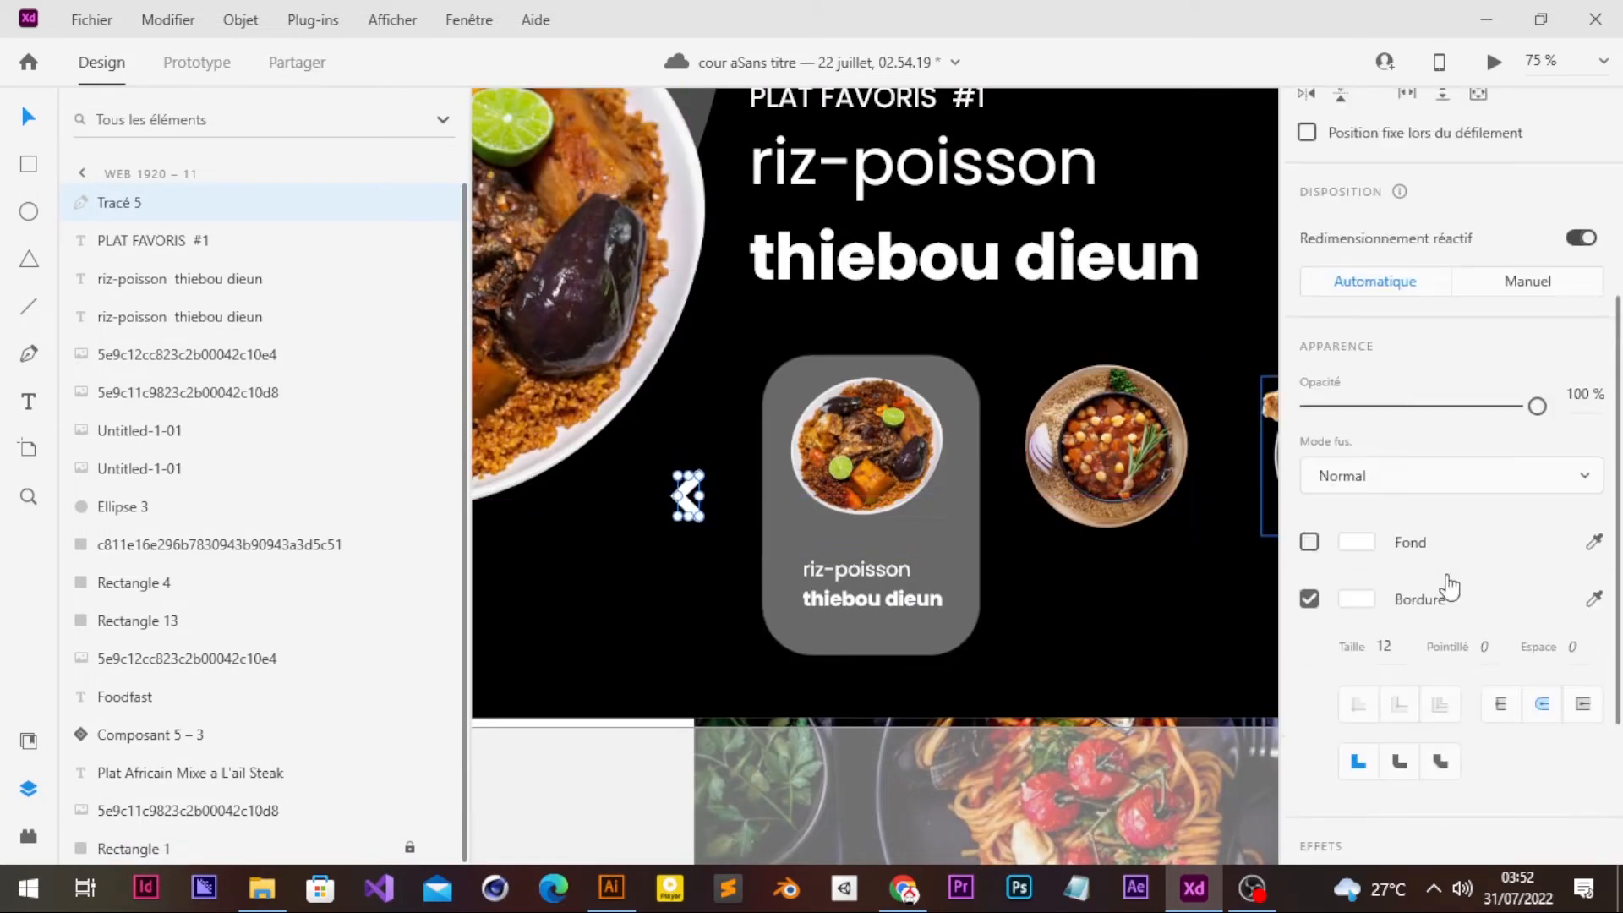
- Resize the chevron to 31,25 × 62,5 and place a copy right of the third thumbnail at X 1730, Y 789,5
drag(708, 536, 704, 519)
scroll(729, 677, right, 4)
scroll(729, 677, left, 2)
drag(531, 524, 893, 541)
scroll(893, 541, right, 5)
scroll(894, 543, left, 6)
scroll(894, 541, down, 3)
drag(1088, 496, 537, 511)
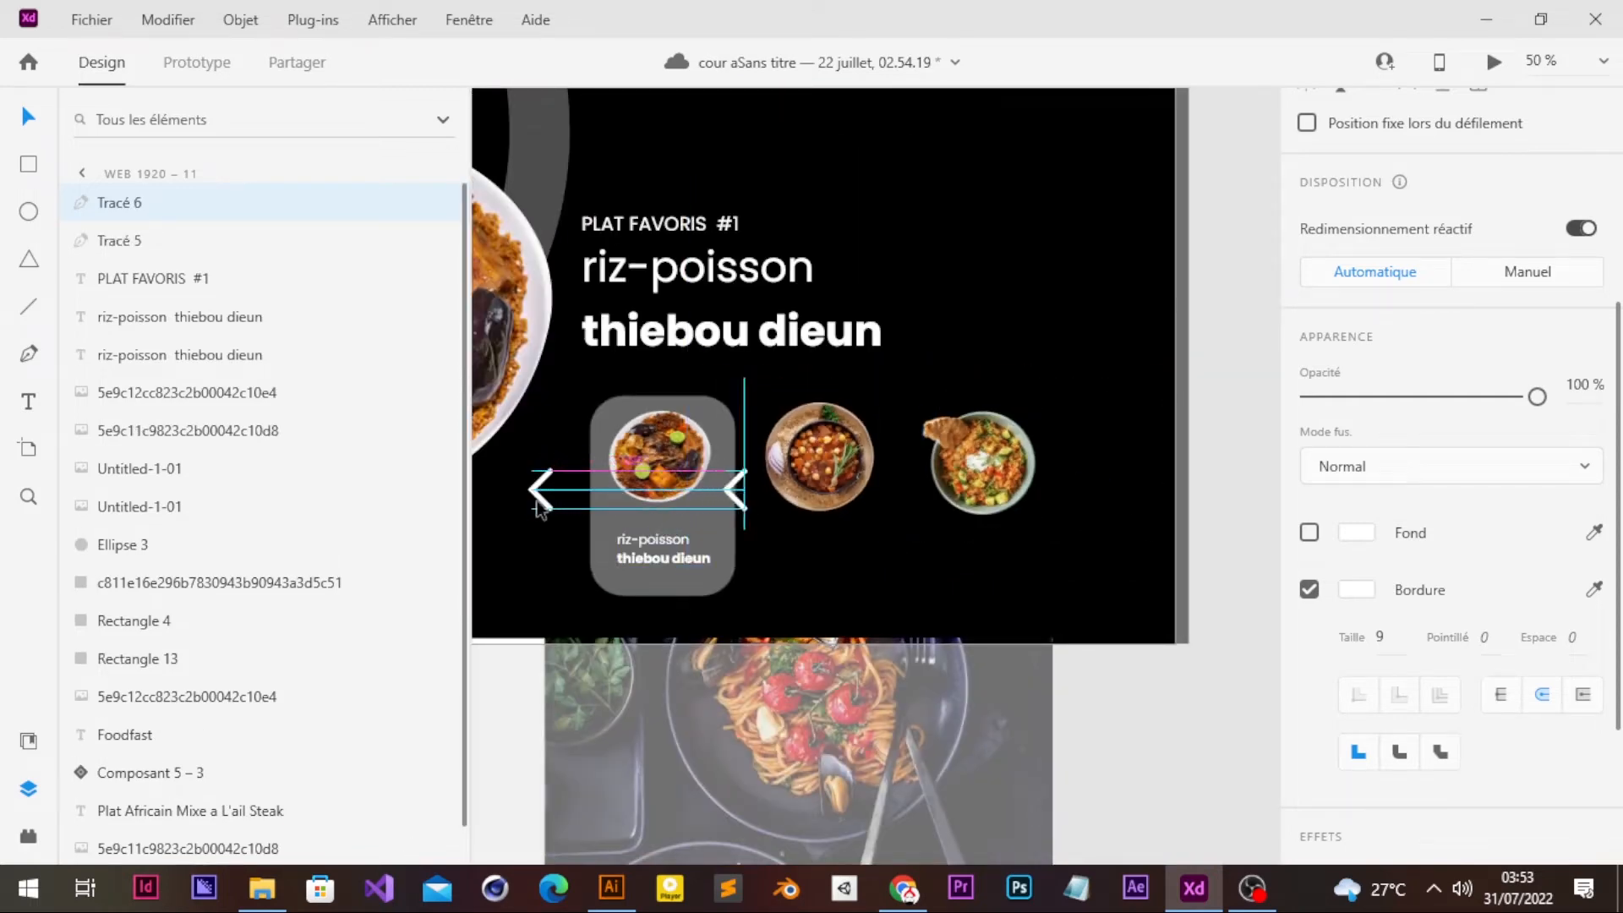
drag(541, 510, 1072, 510)
- Rotate the copied chevron 180° so that it points right
scroll(1462, 422, up, 5)
click(1537, 364)
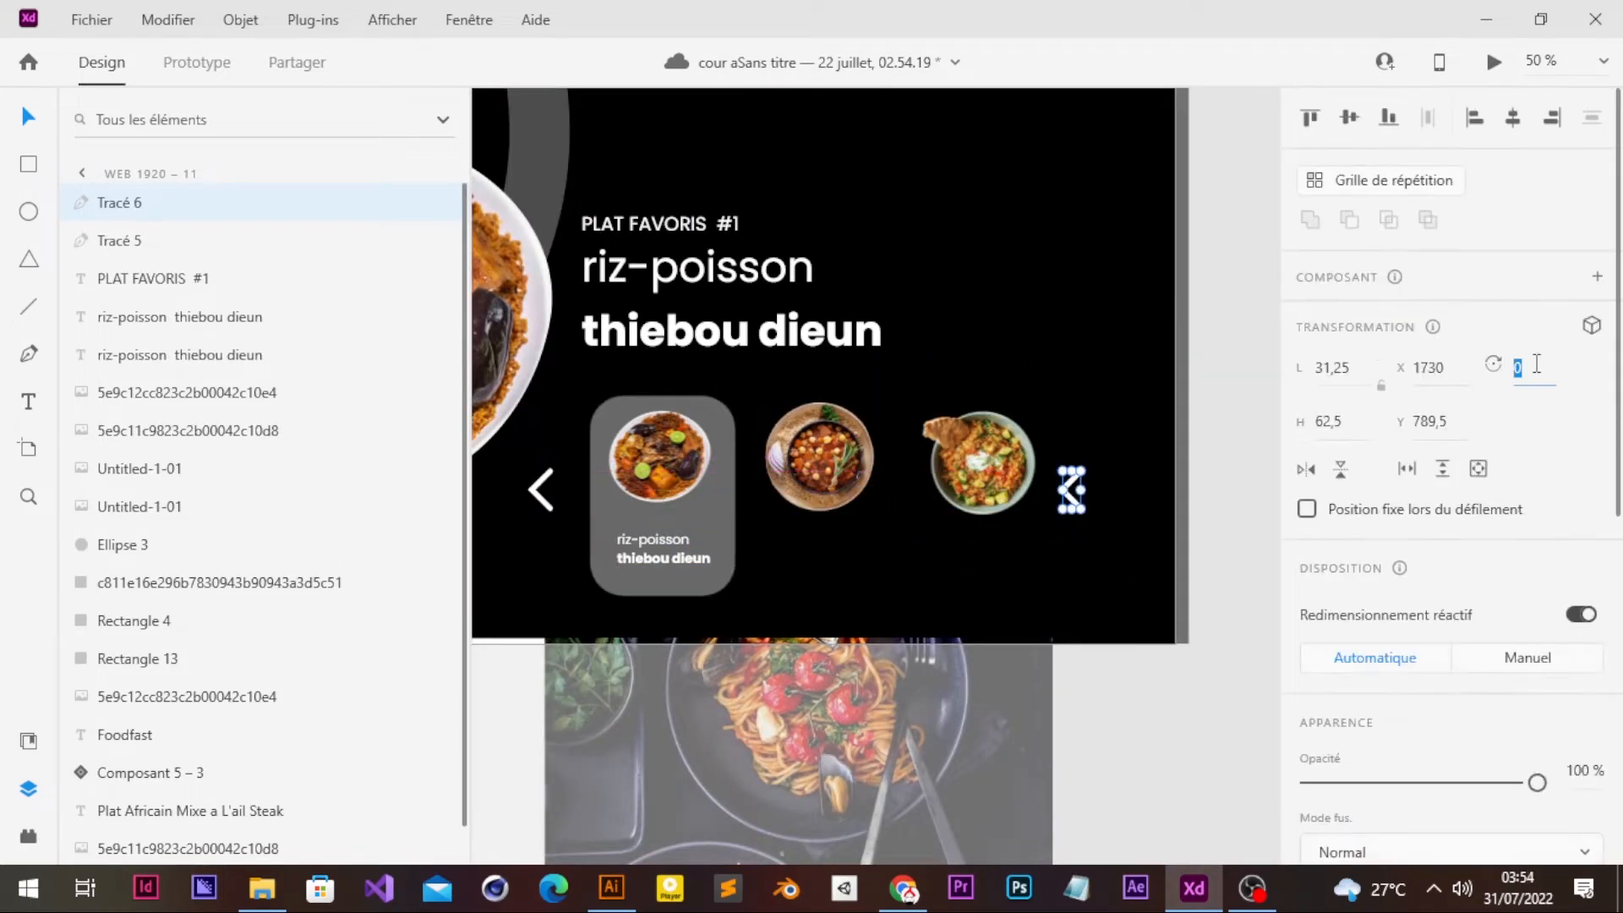
key(Return)
- Duplicate the second dish thumbnail and place the copy at the top of the ring, at X 734, Y -134
scroll(1065, 583, left, 5)
scroll(1065, 583, up, 3)
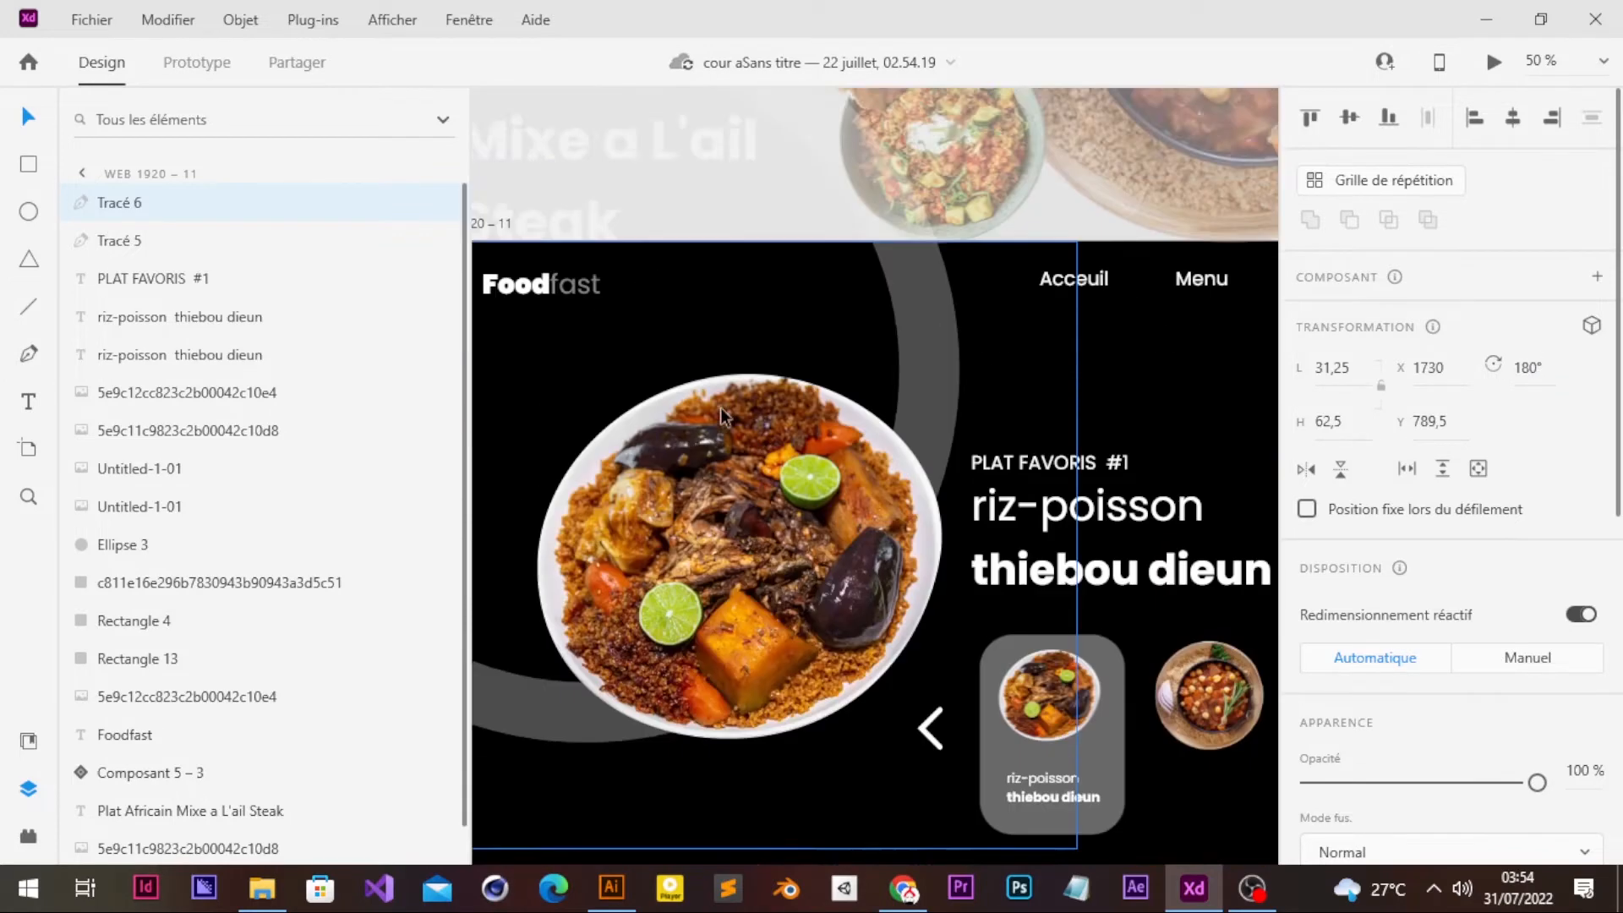
scroll(1065, 584, right, 2)
scroll(1065, 583, down, 1)
drag(1217, 651, 982, 514)
key(ctrl+z)
click(1051, 651)
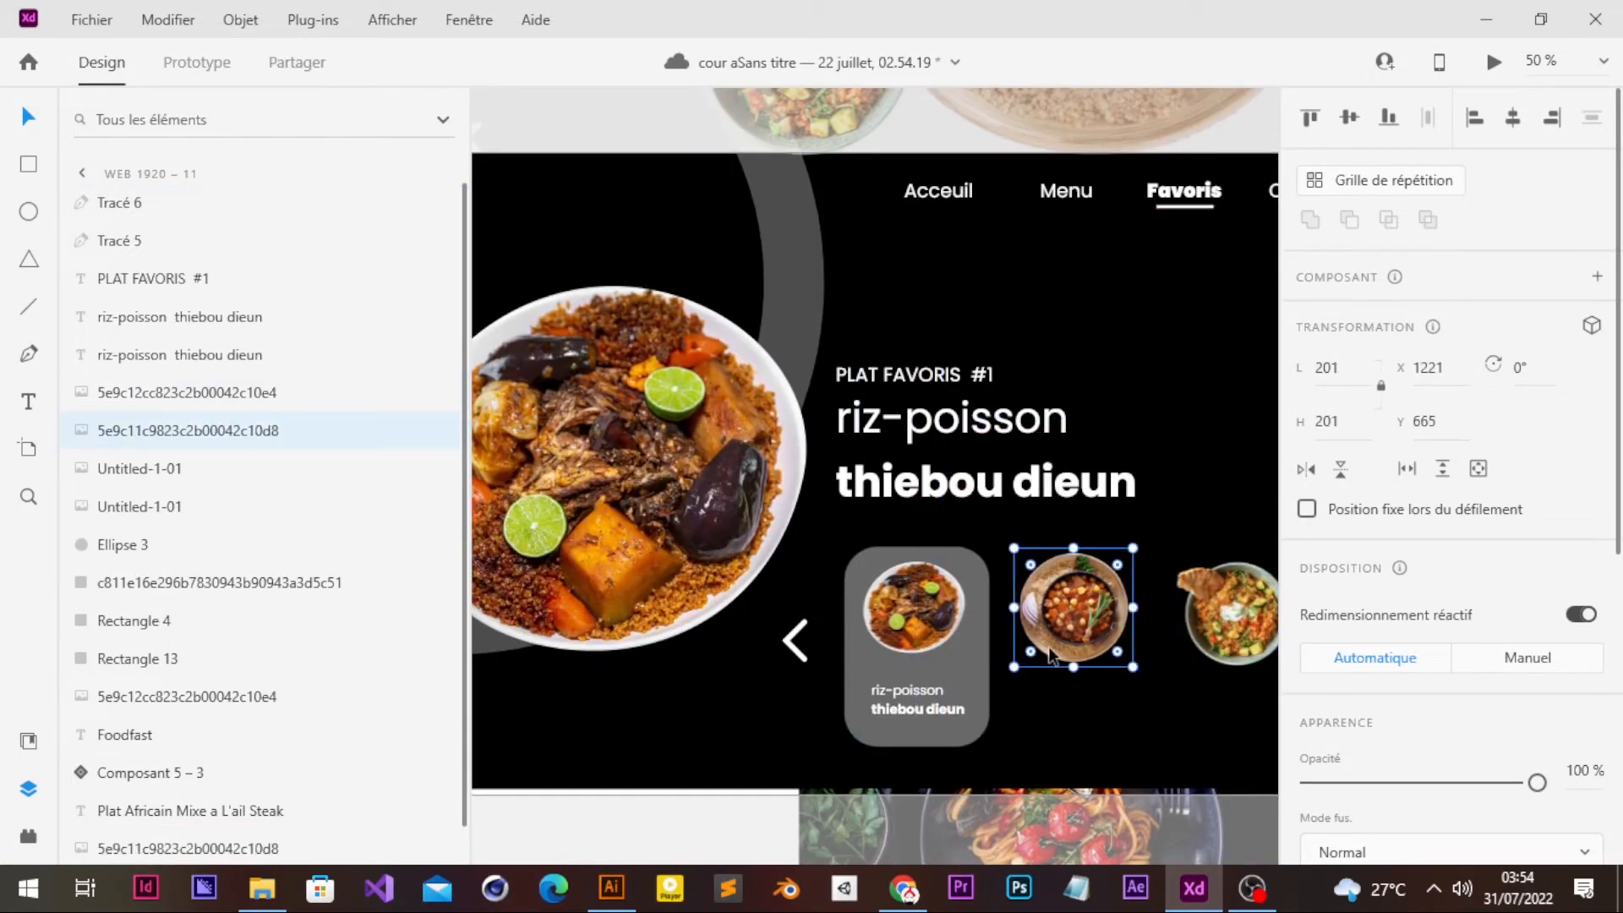
drag(1051, 651, 760, 181)
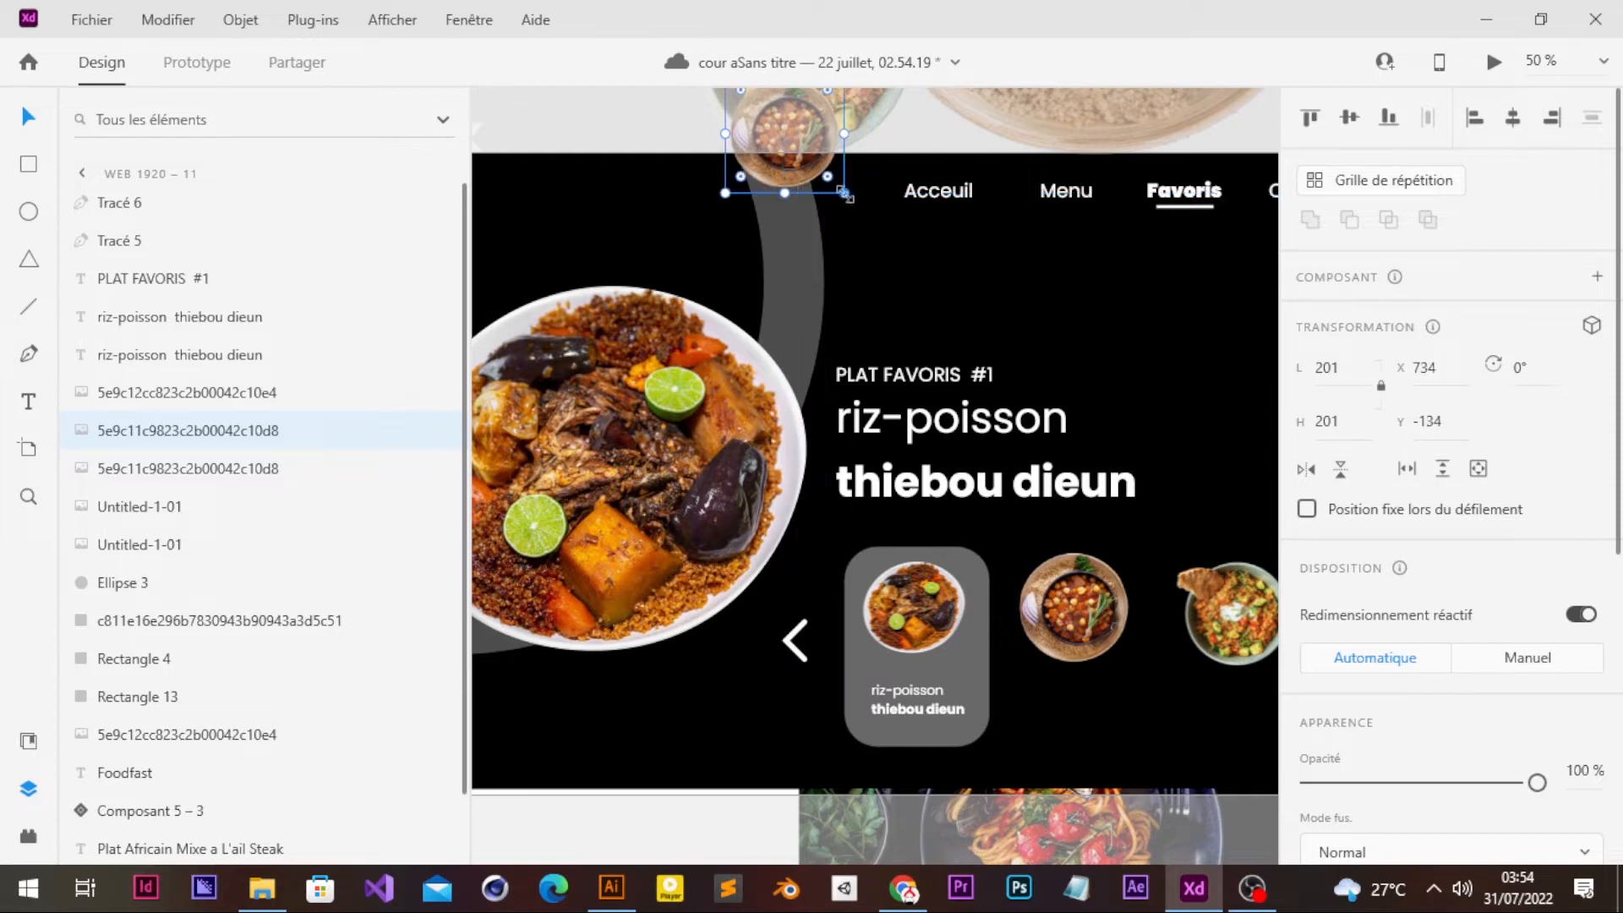
- Enlarge the copied dish image to 607 × 607 and move it above the artboard to X 515, Y -531
drag(846, 195, 919, 269)
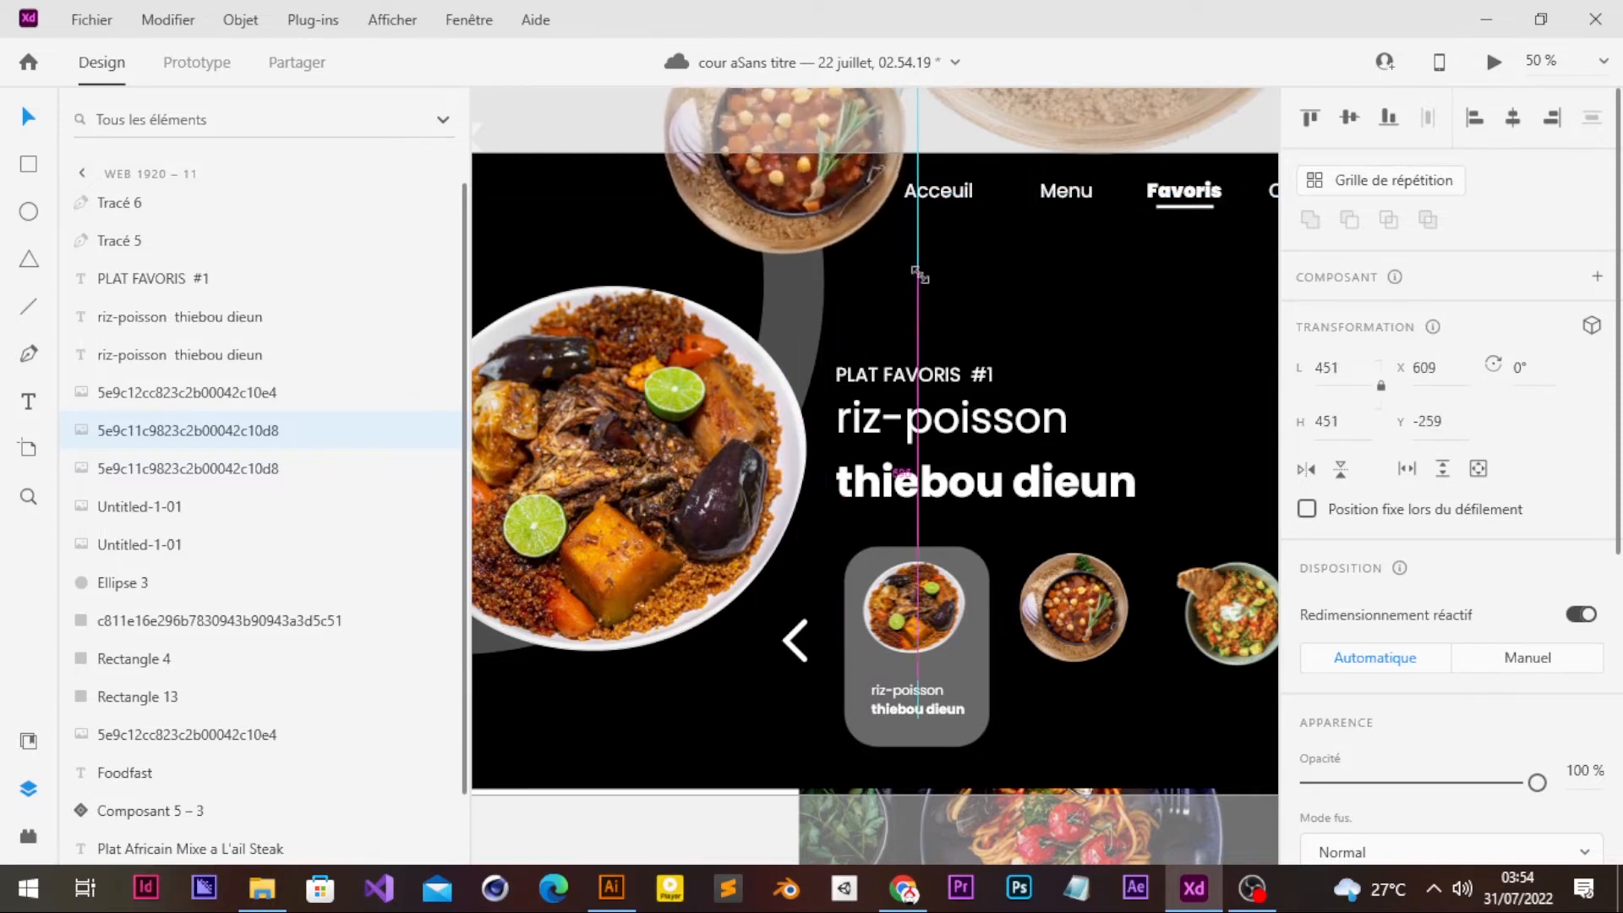
scroll(923, 283, up, 1)
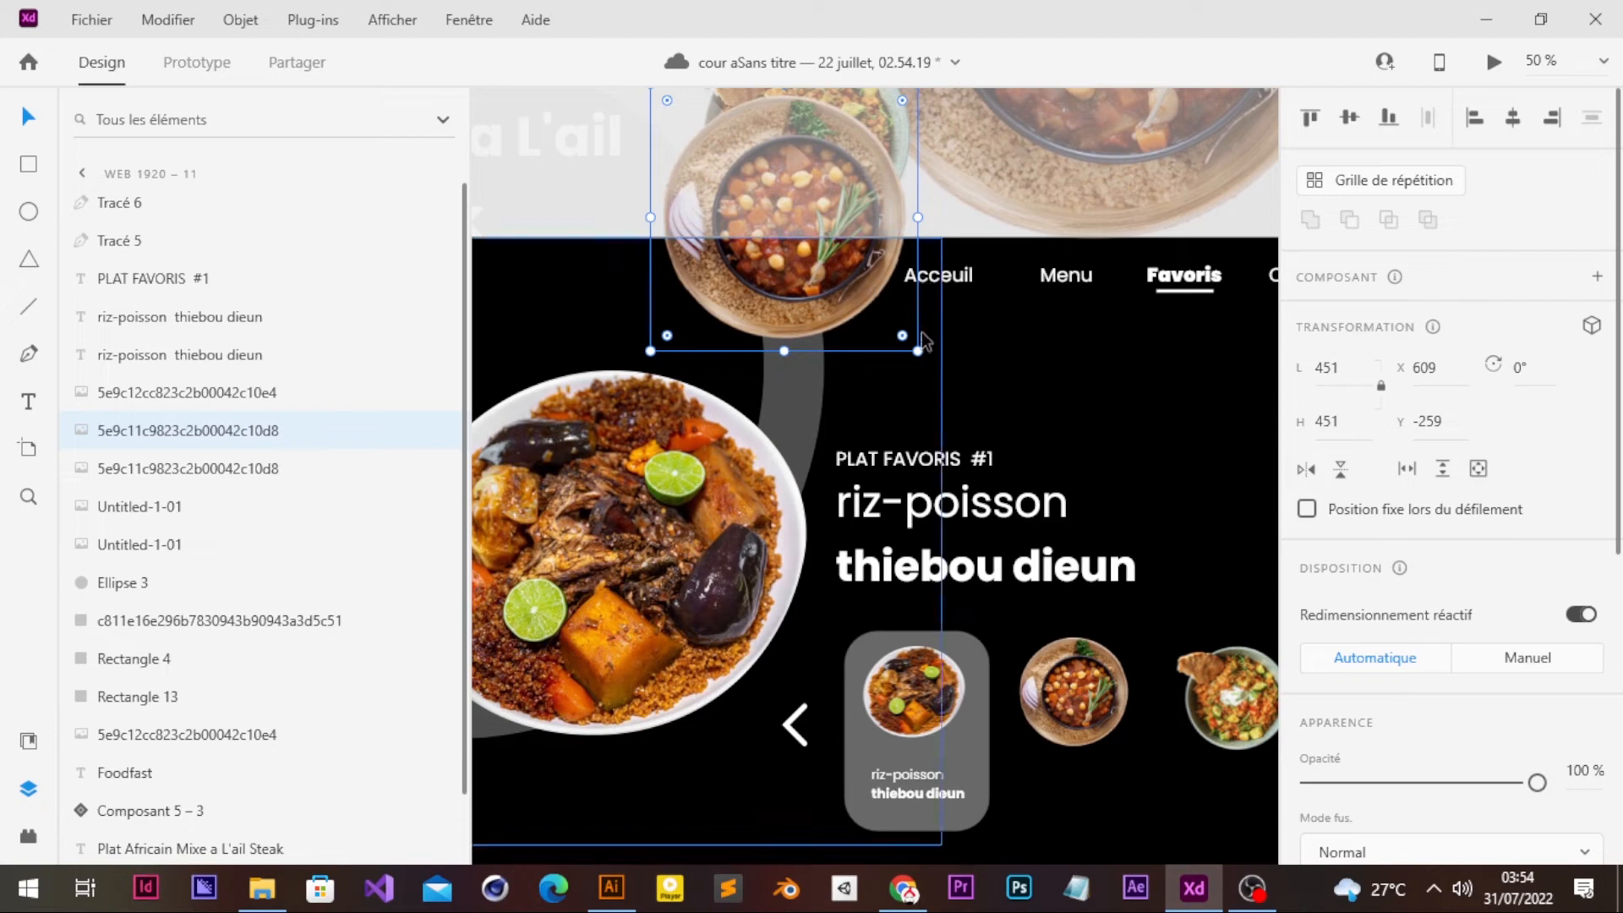
drag(918, 350, 971, 395)
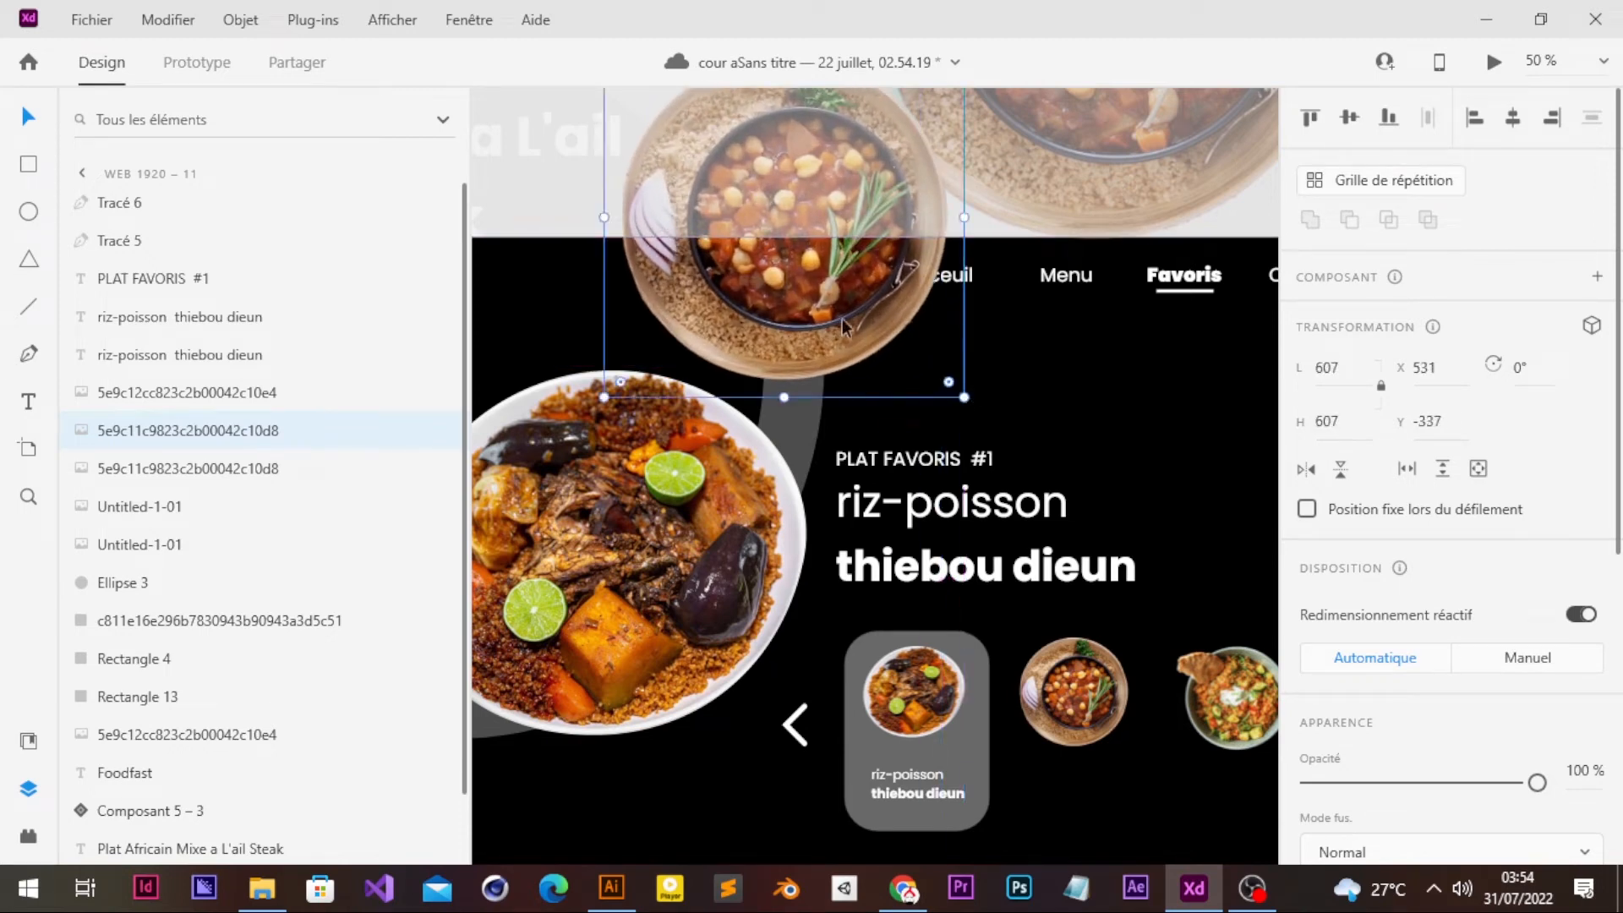
drag(842, 318, 830, 201)
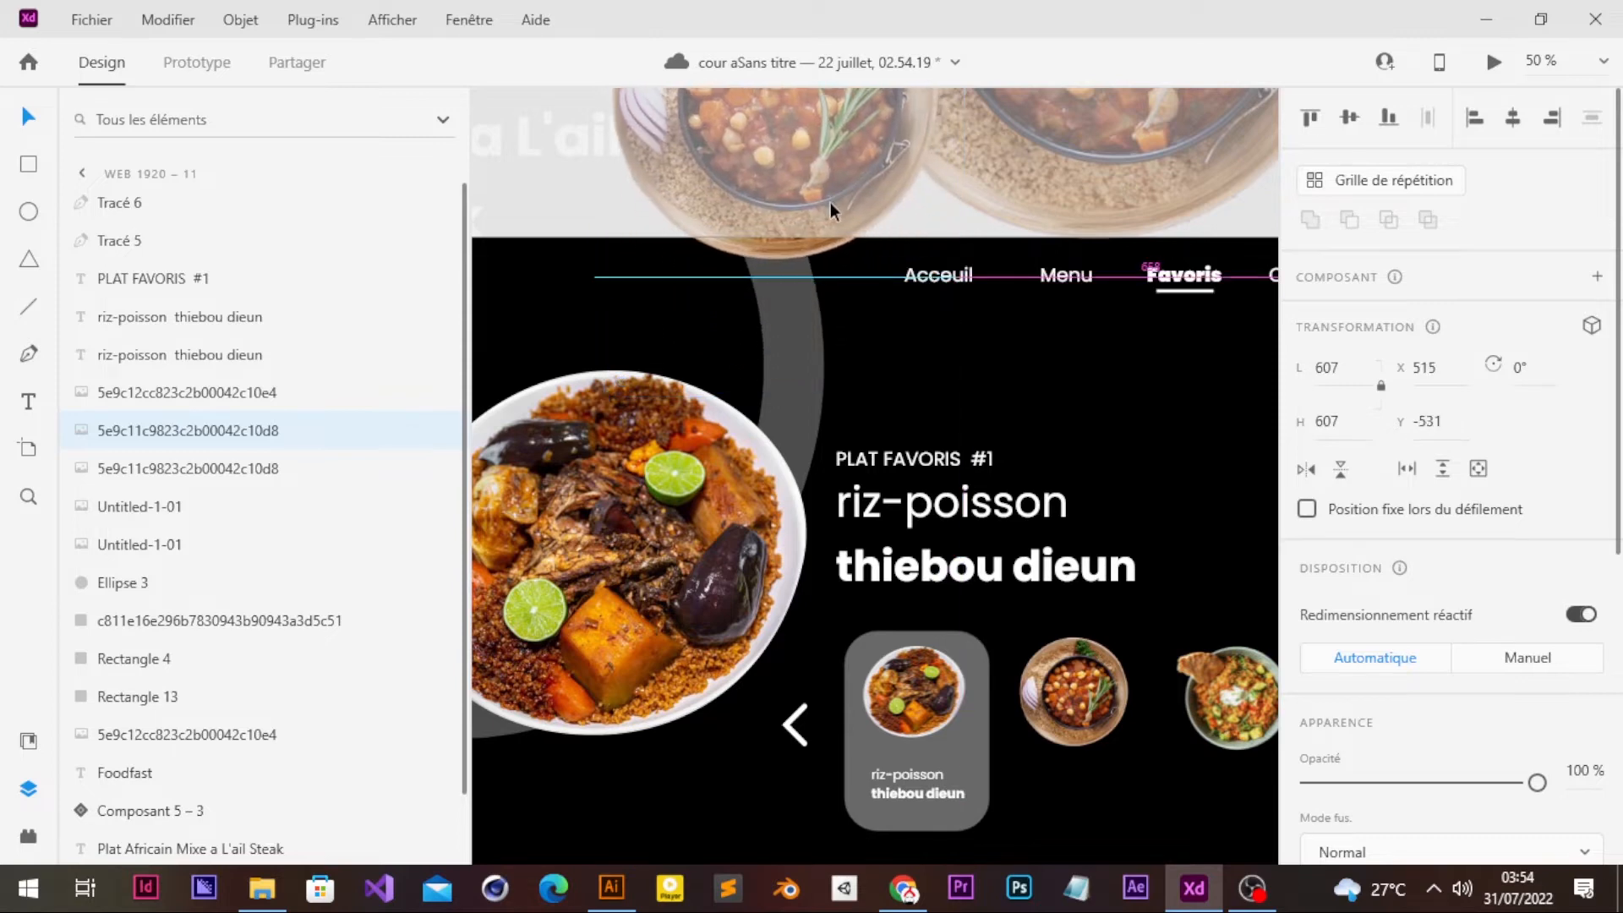
- Nudge the three dish thumbnails down together to Y 640
scroll(829, 201, up, 3)
scroll(829, 202, down, 2)
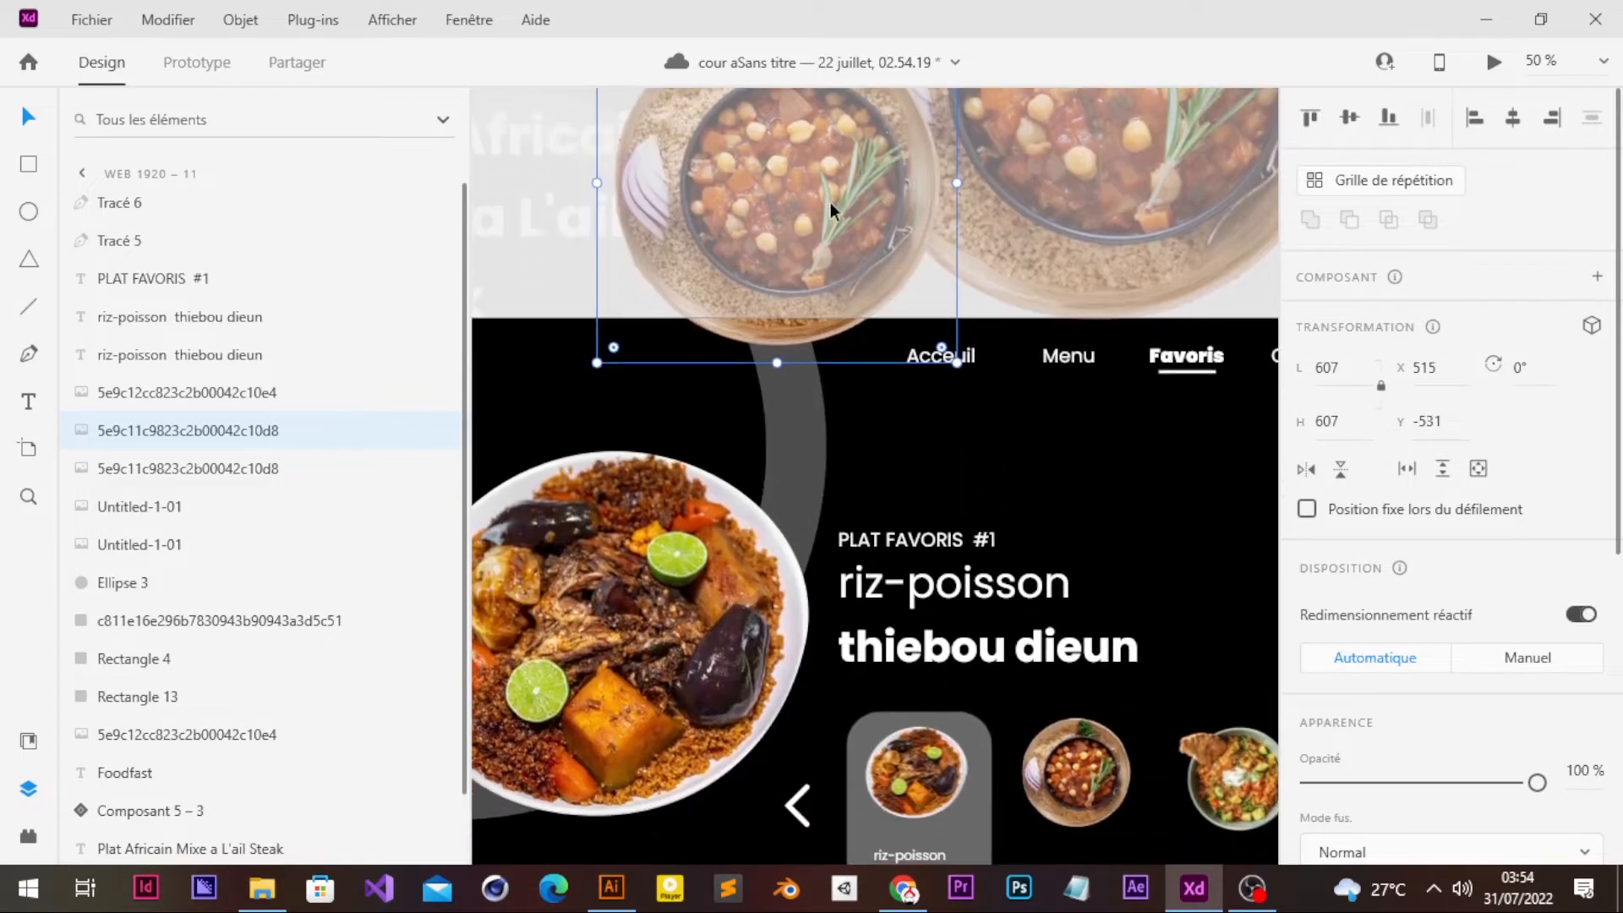
ctrl+scroll(830, 201, down, 2)
ctrl+scroll(830, 201, up, 2)
scroll(830, 201, down, 1)
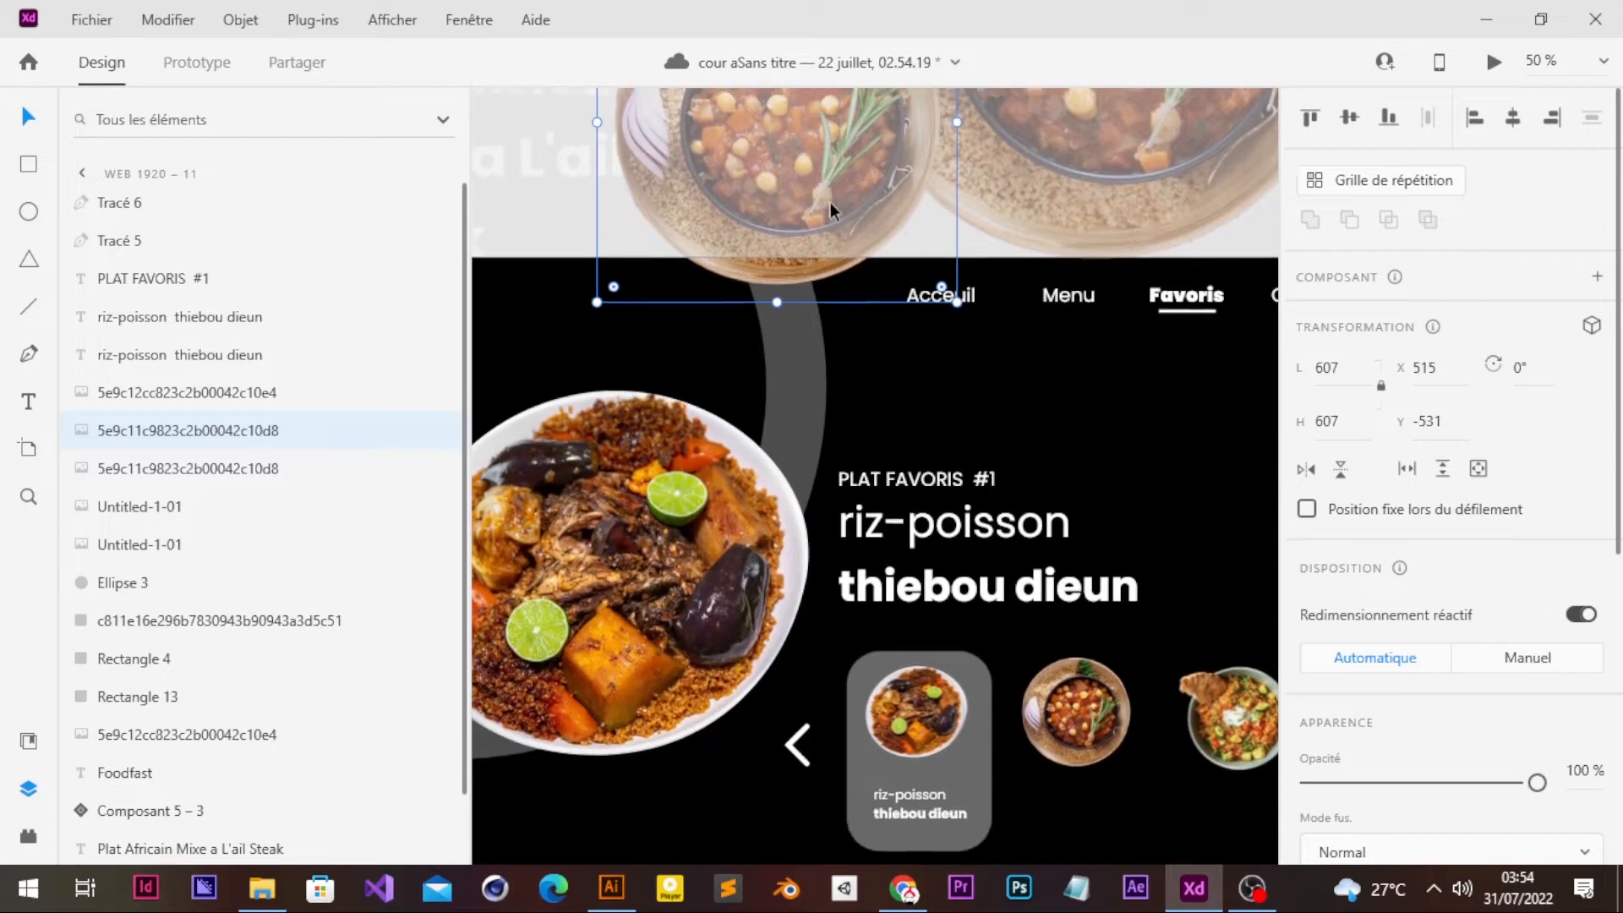
click(930, 716)
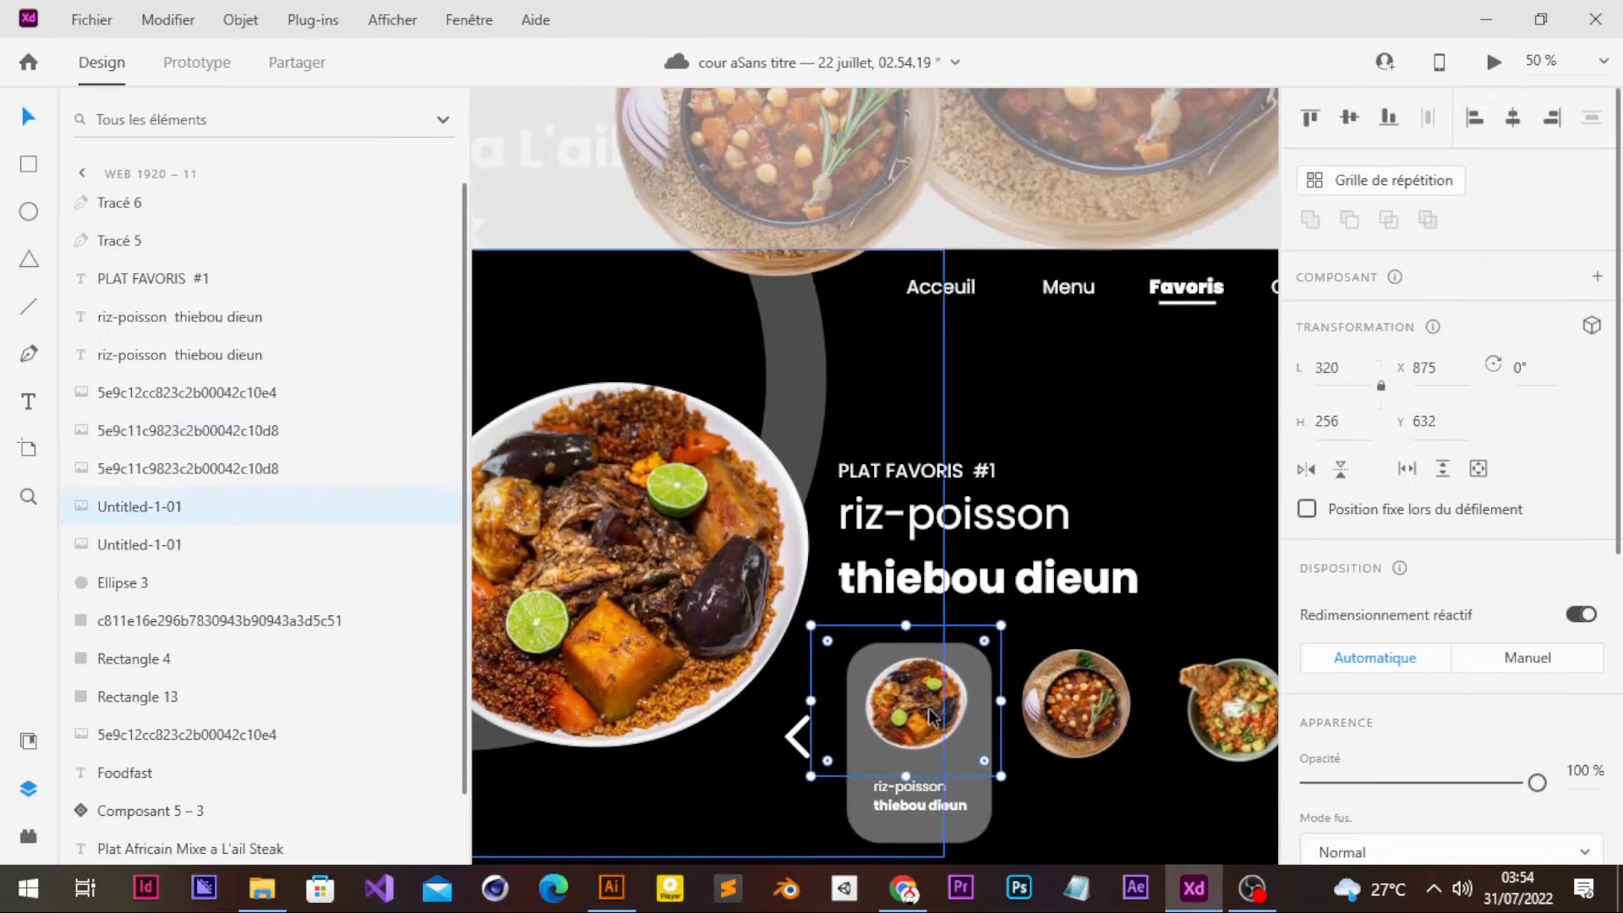
shift+click(1115, 725)
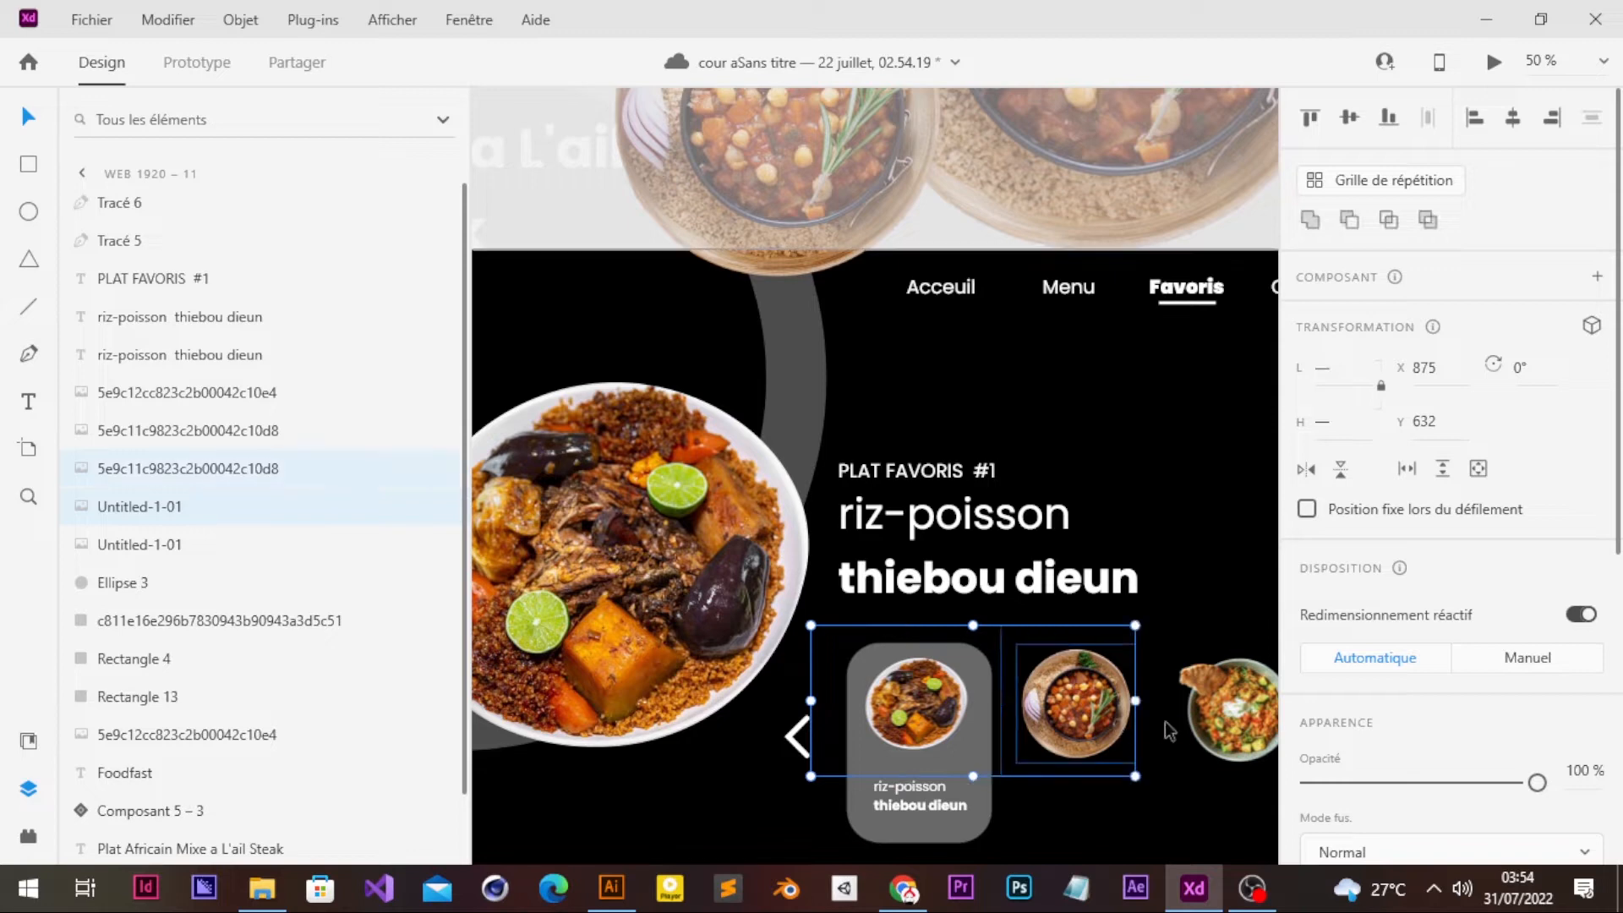
shift+click(1212, 729)
key(Down)
key(Down)
key(Down)
key(Down)
key(Down)
key(Down)
key(Down)
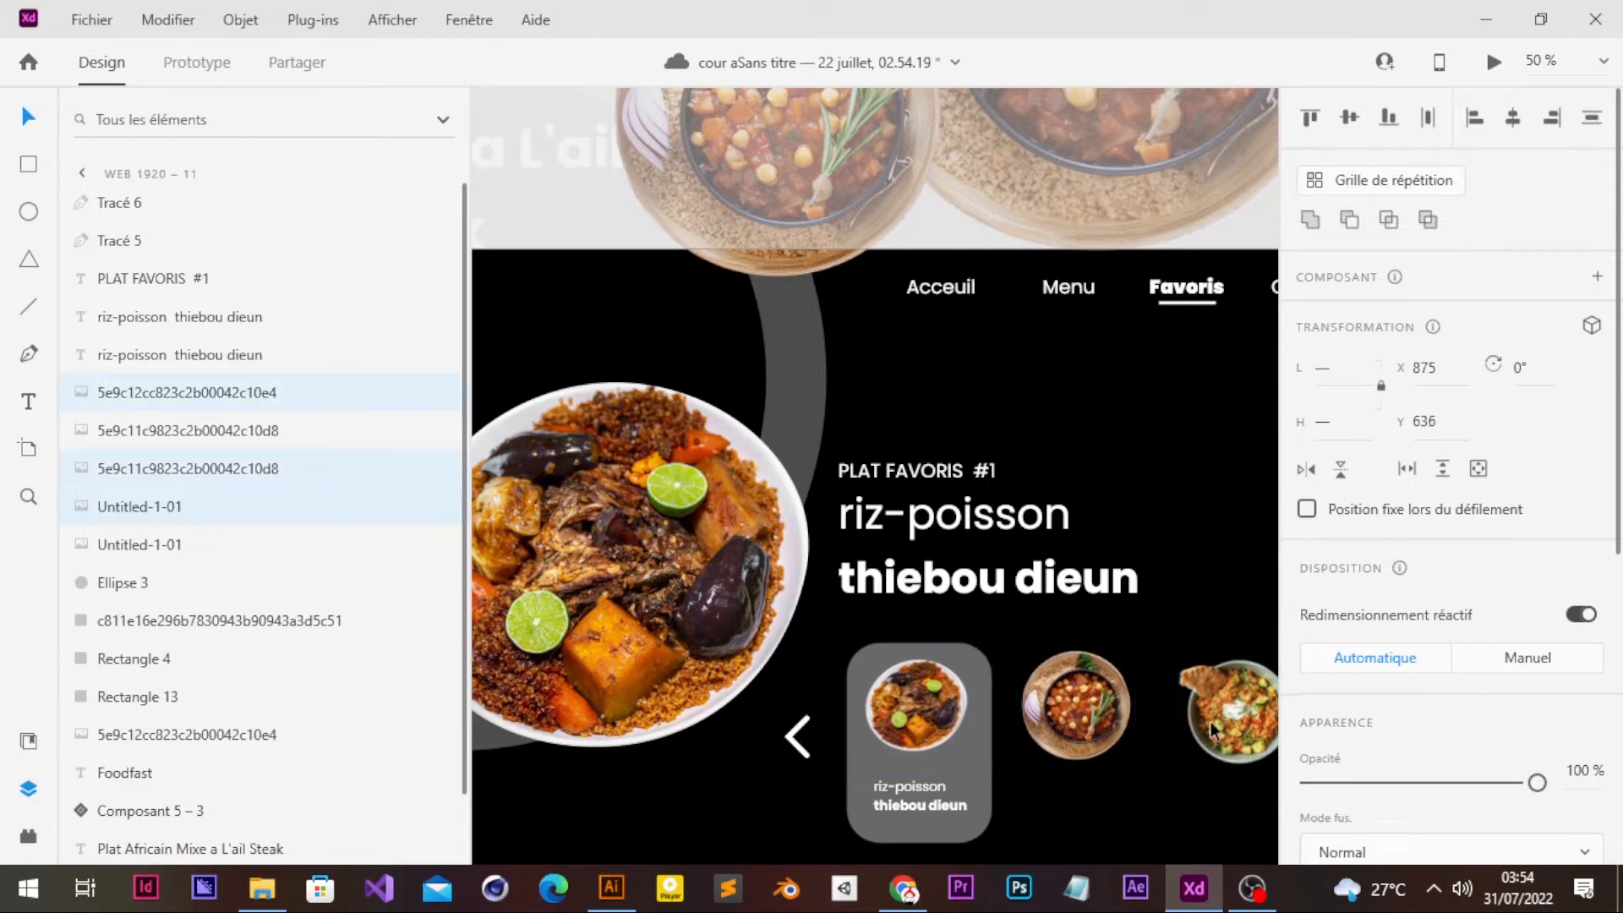
mouse_move(908, 894)
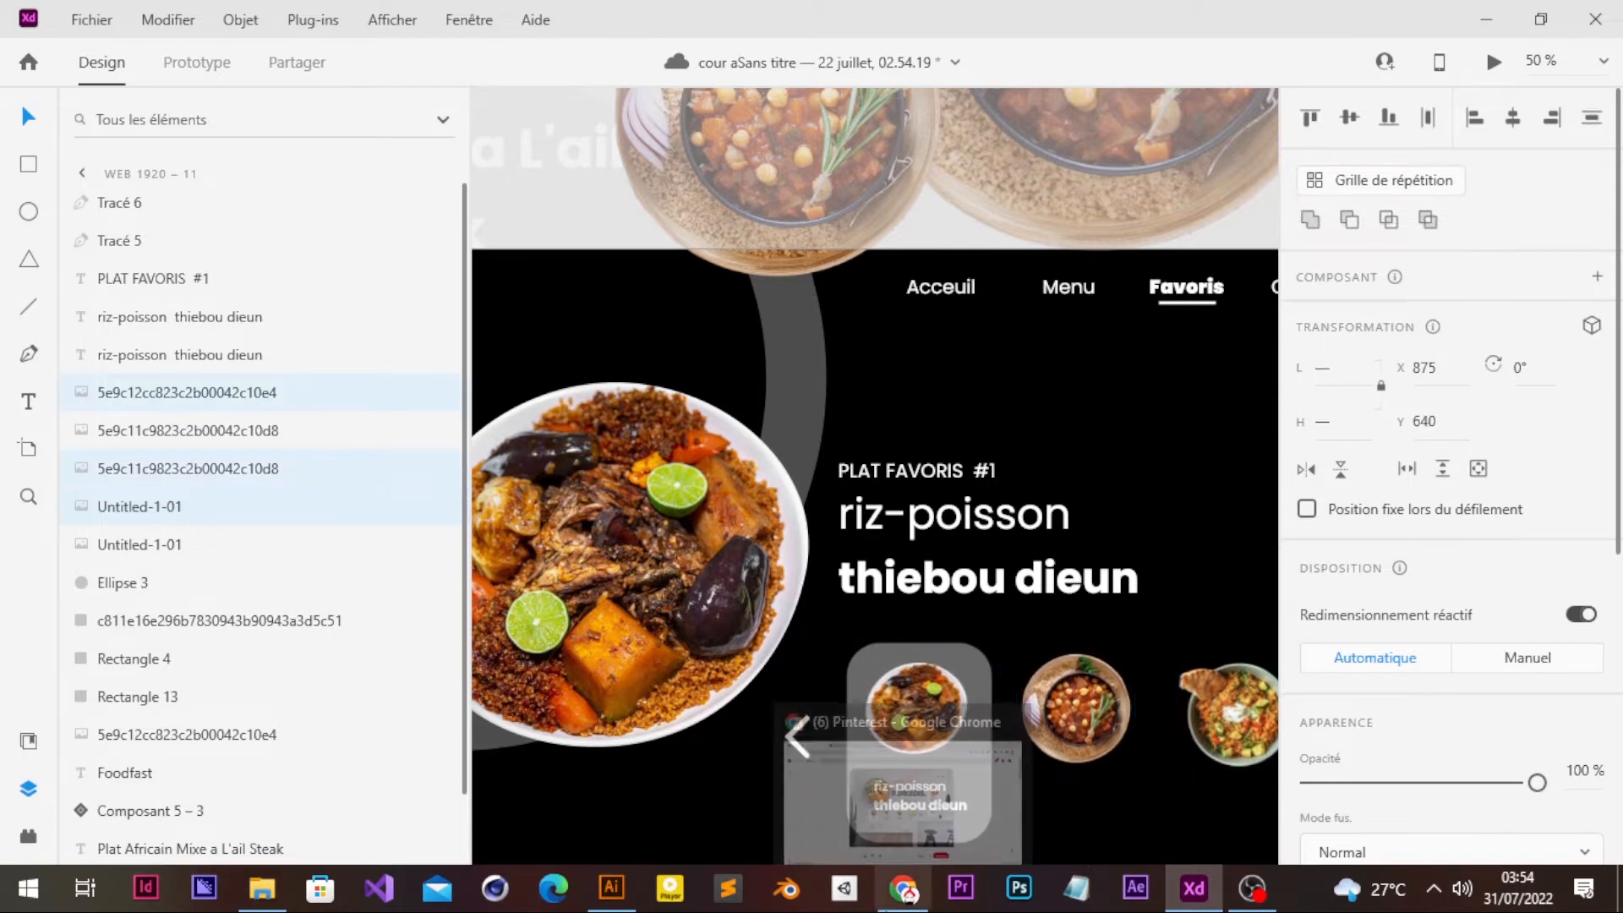
click(1024, 602)
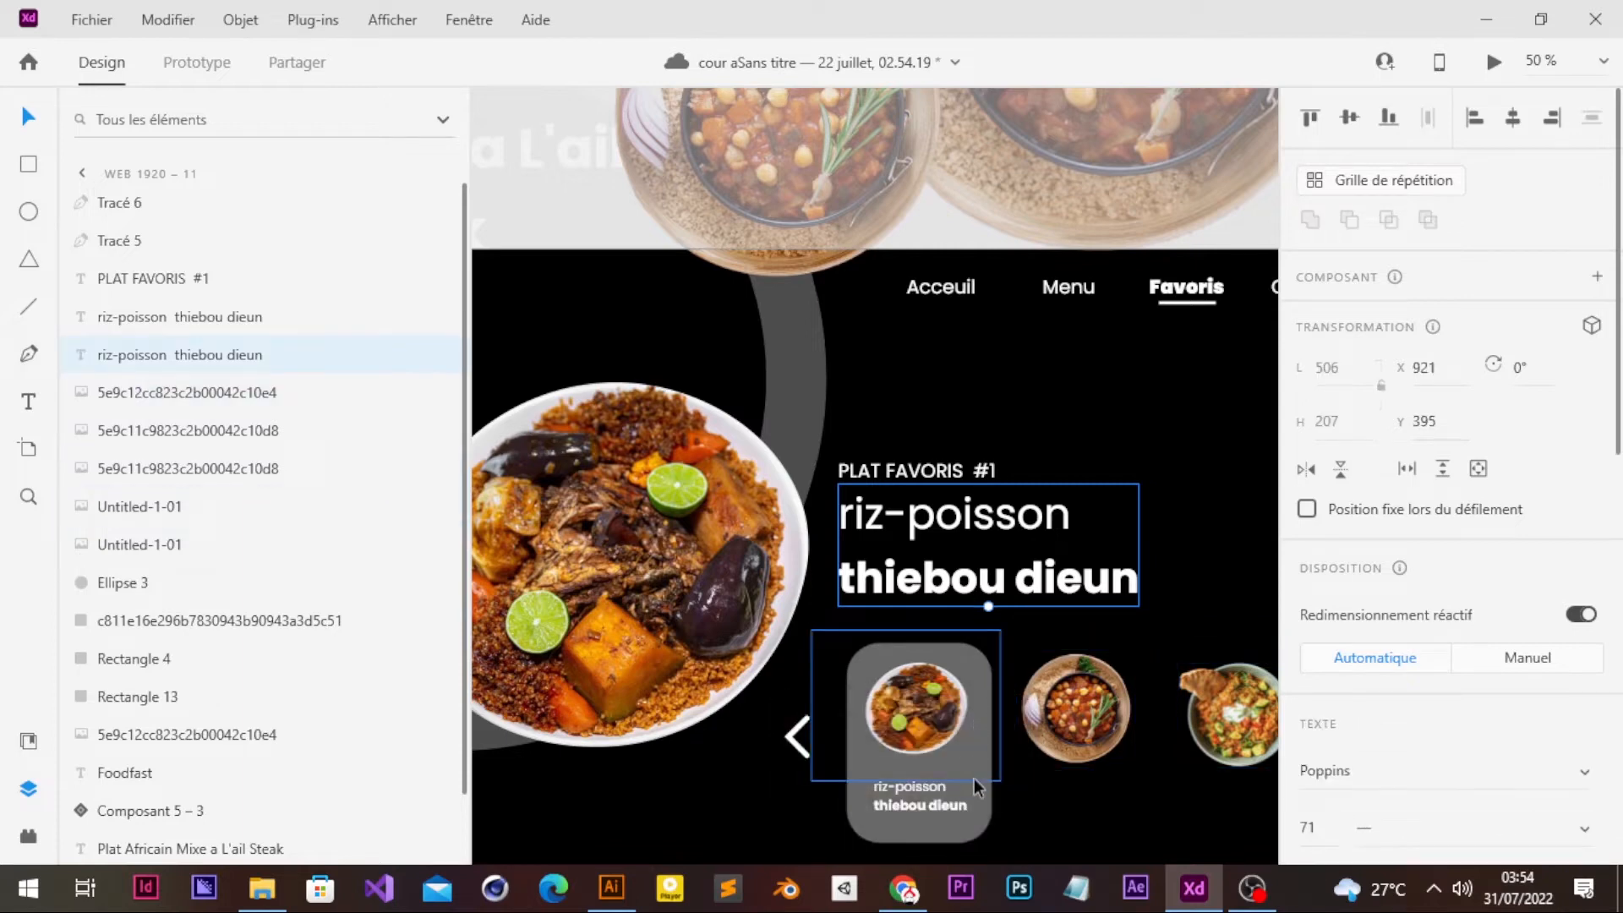
- Lower the opacity of the rounded card behind the first dish thumbnail to 17%
click(974, 819)
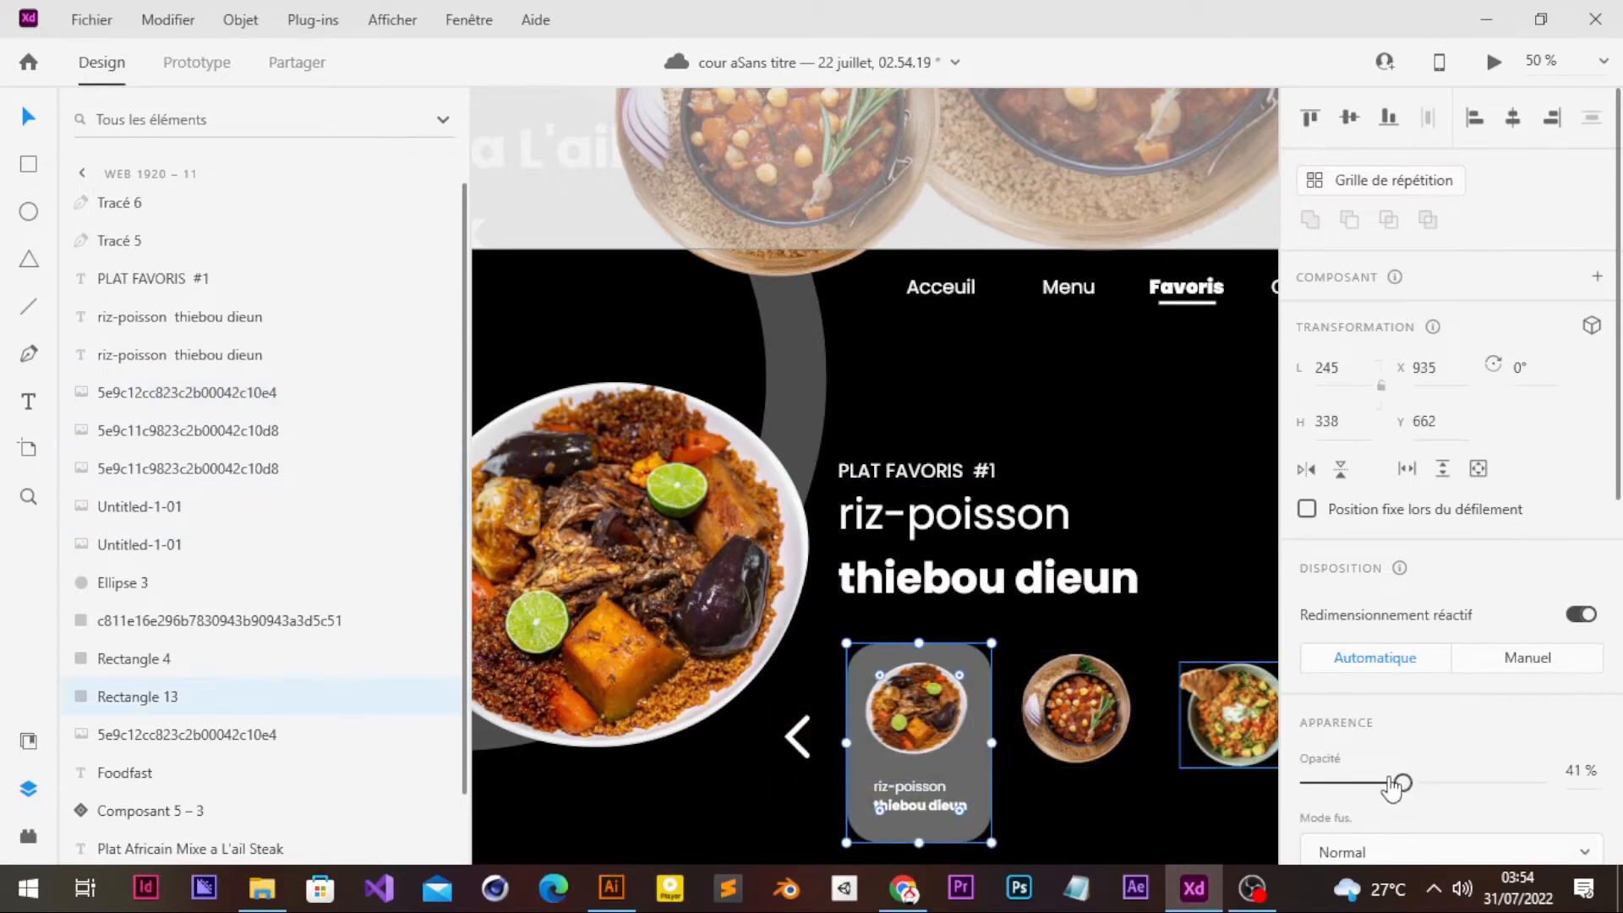
drag(1406, 794, 1352, 799)
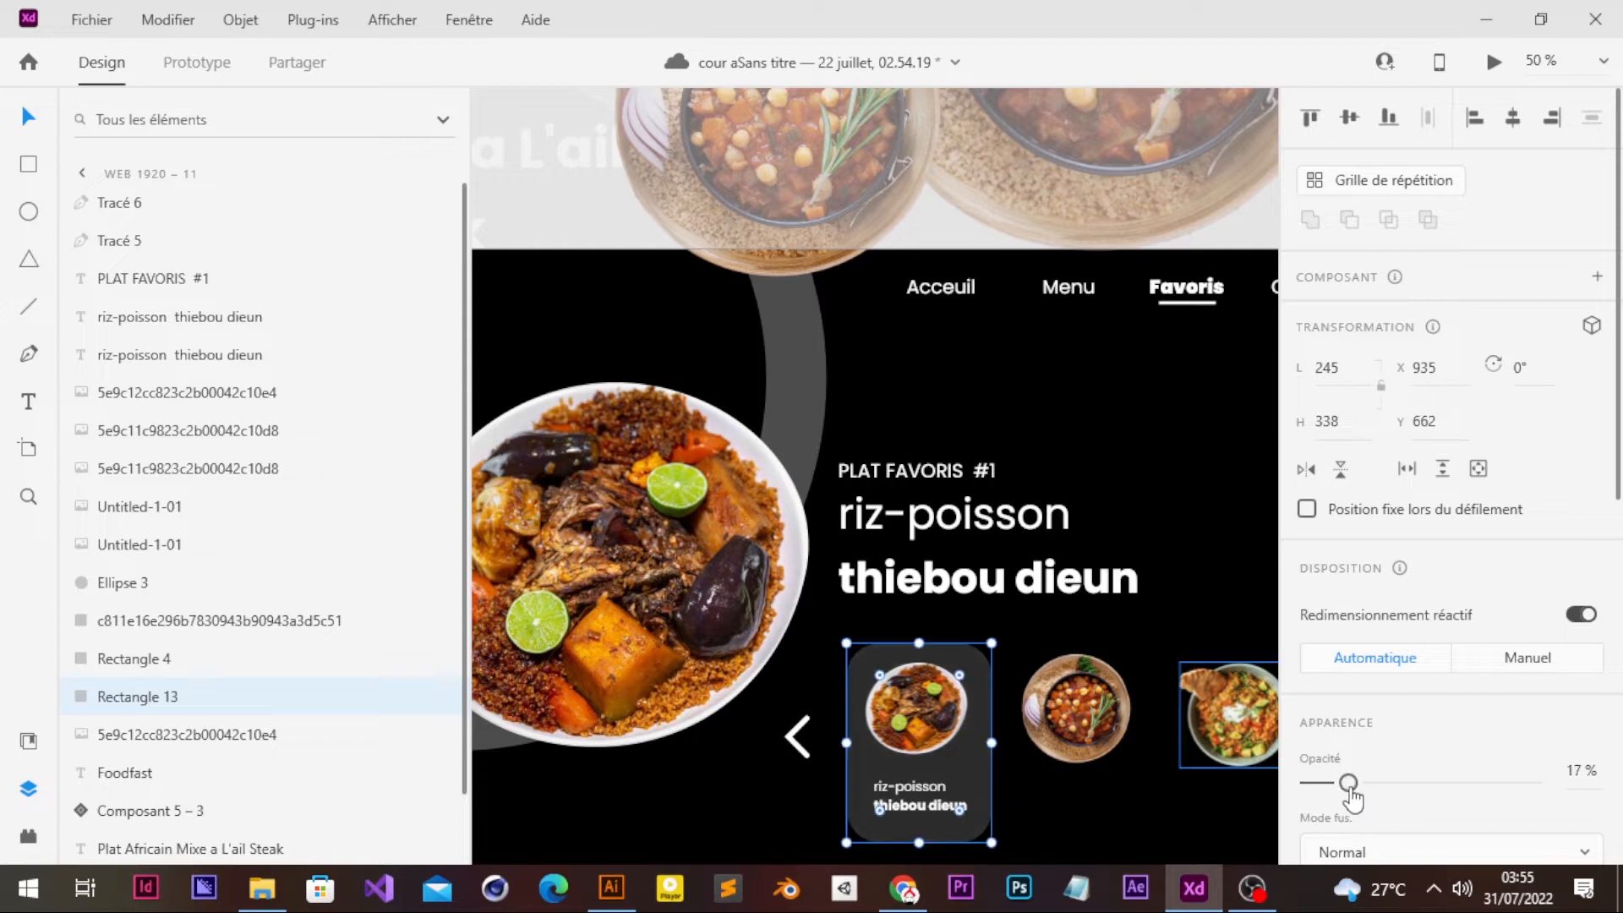
- Duplicate the Web 1920 – 11 artboard and move the copy farther right, to X 11738, Y 60
scroll(1086, 793, down, 2)
scroll(1085, 789, down, 1)
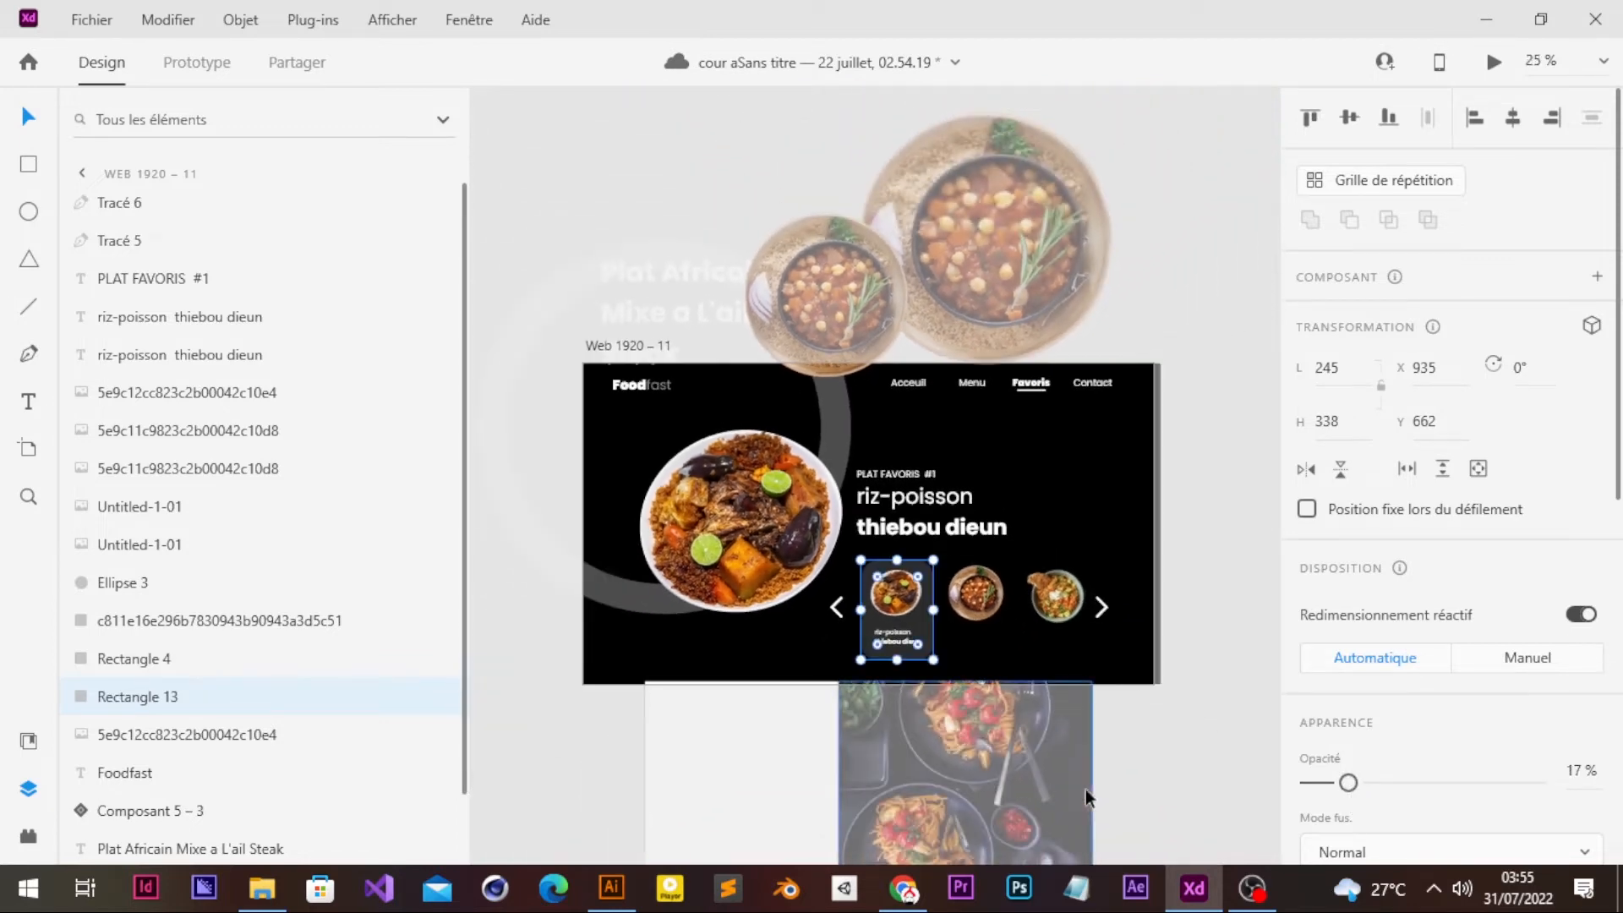
click(808, 546)
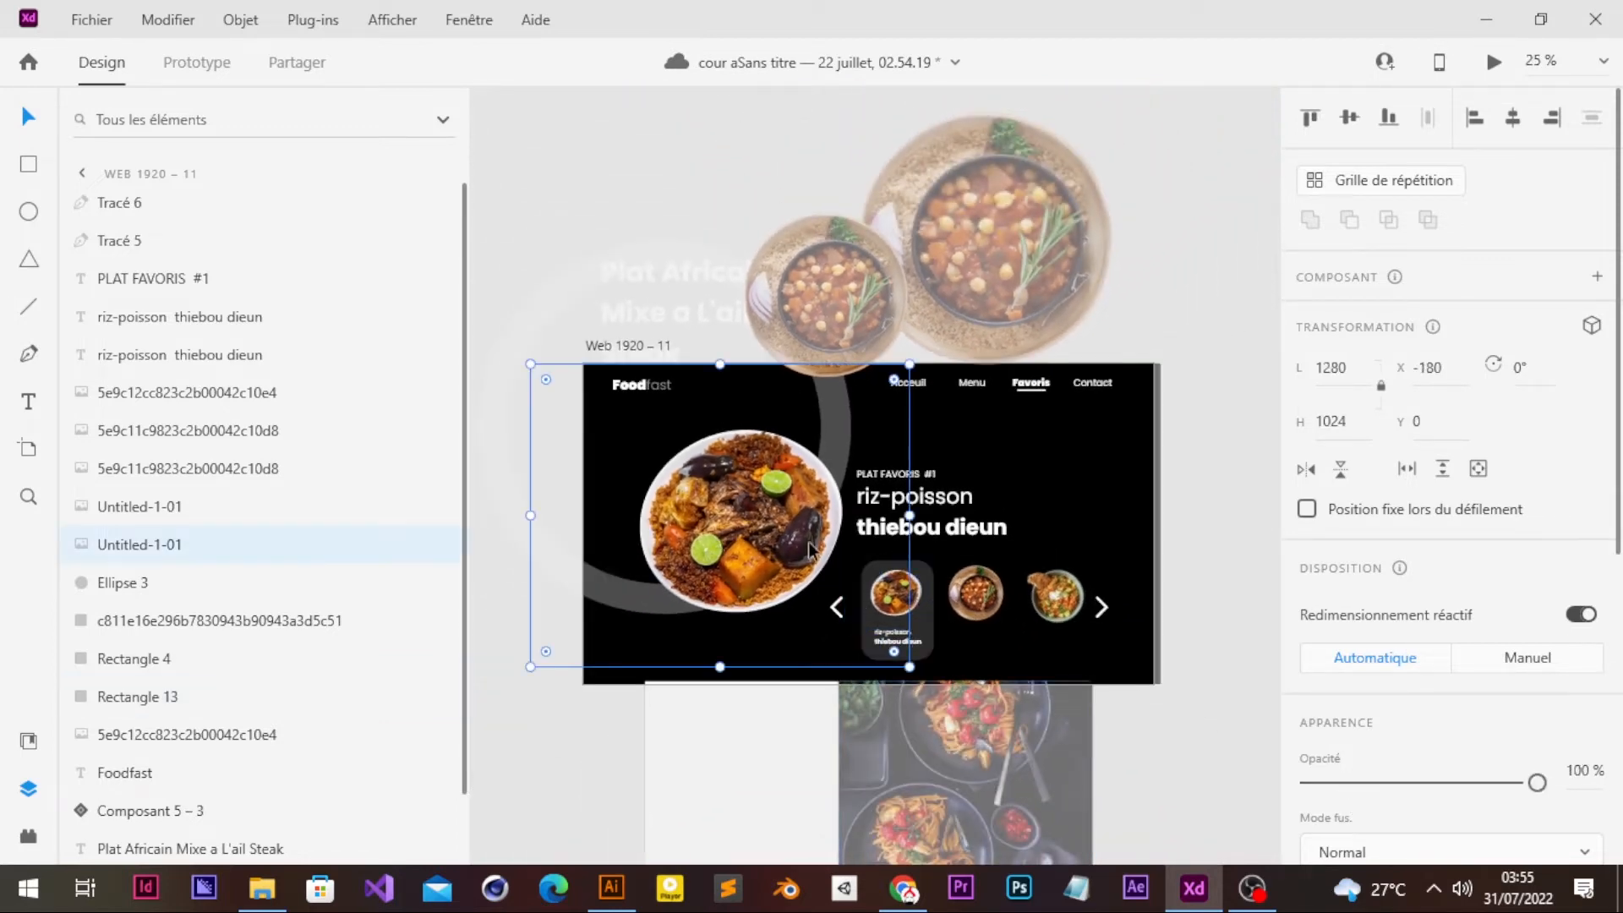
click(651, 343)
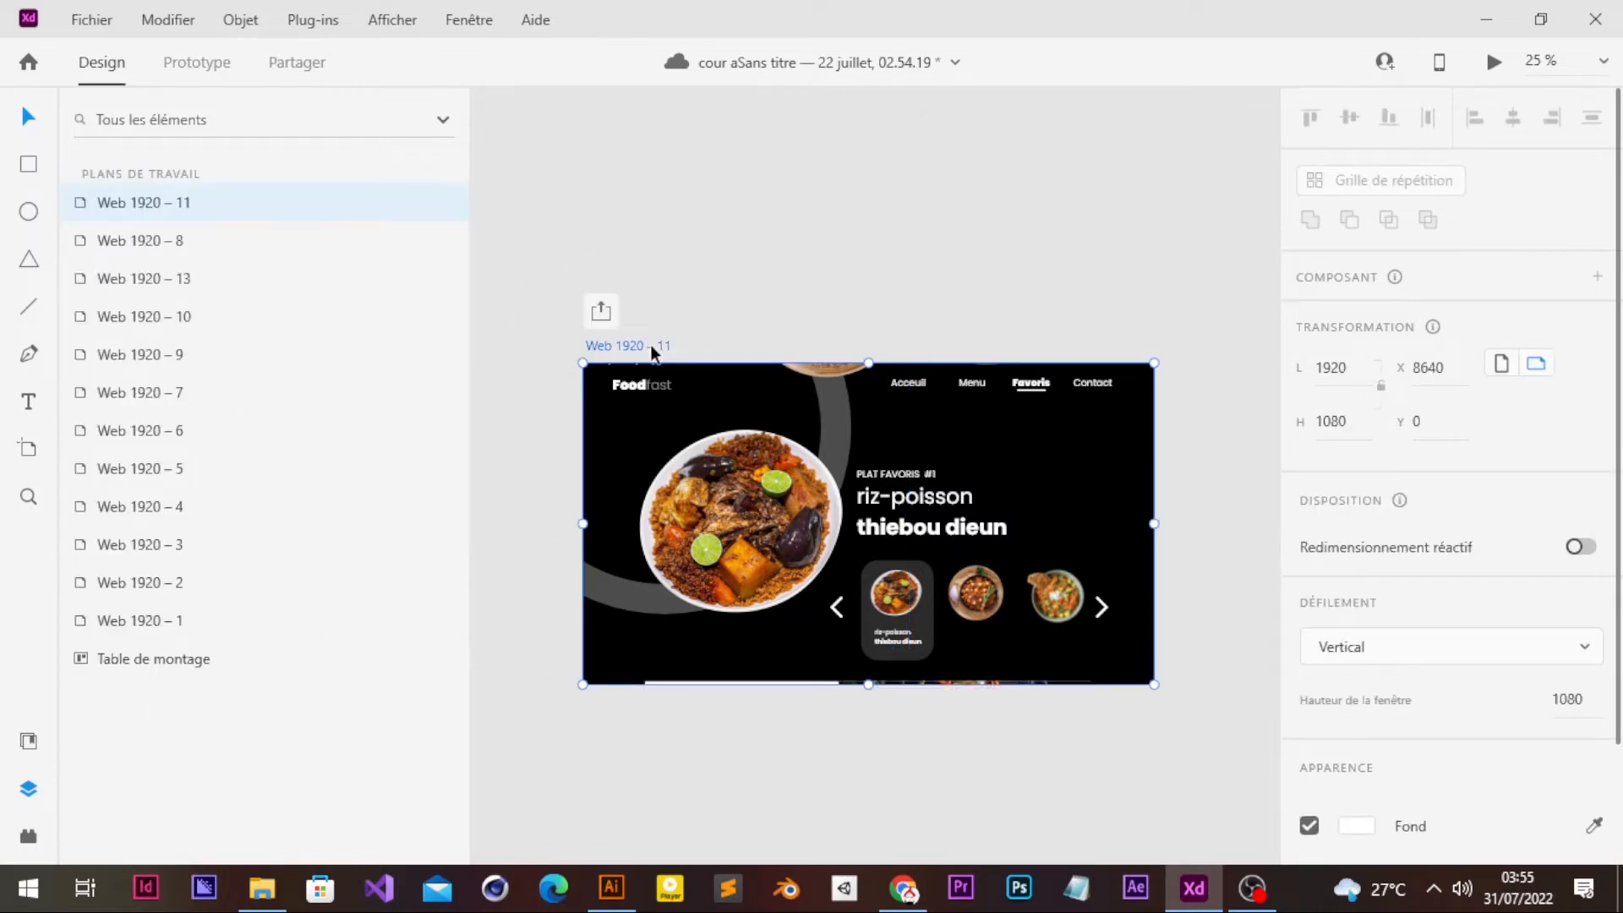
key(ctrl+d)
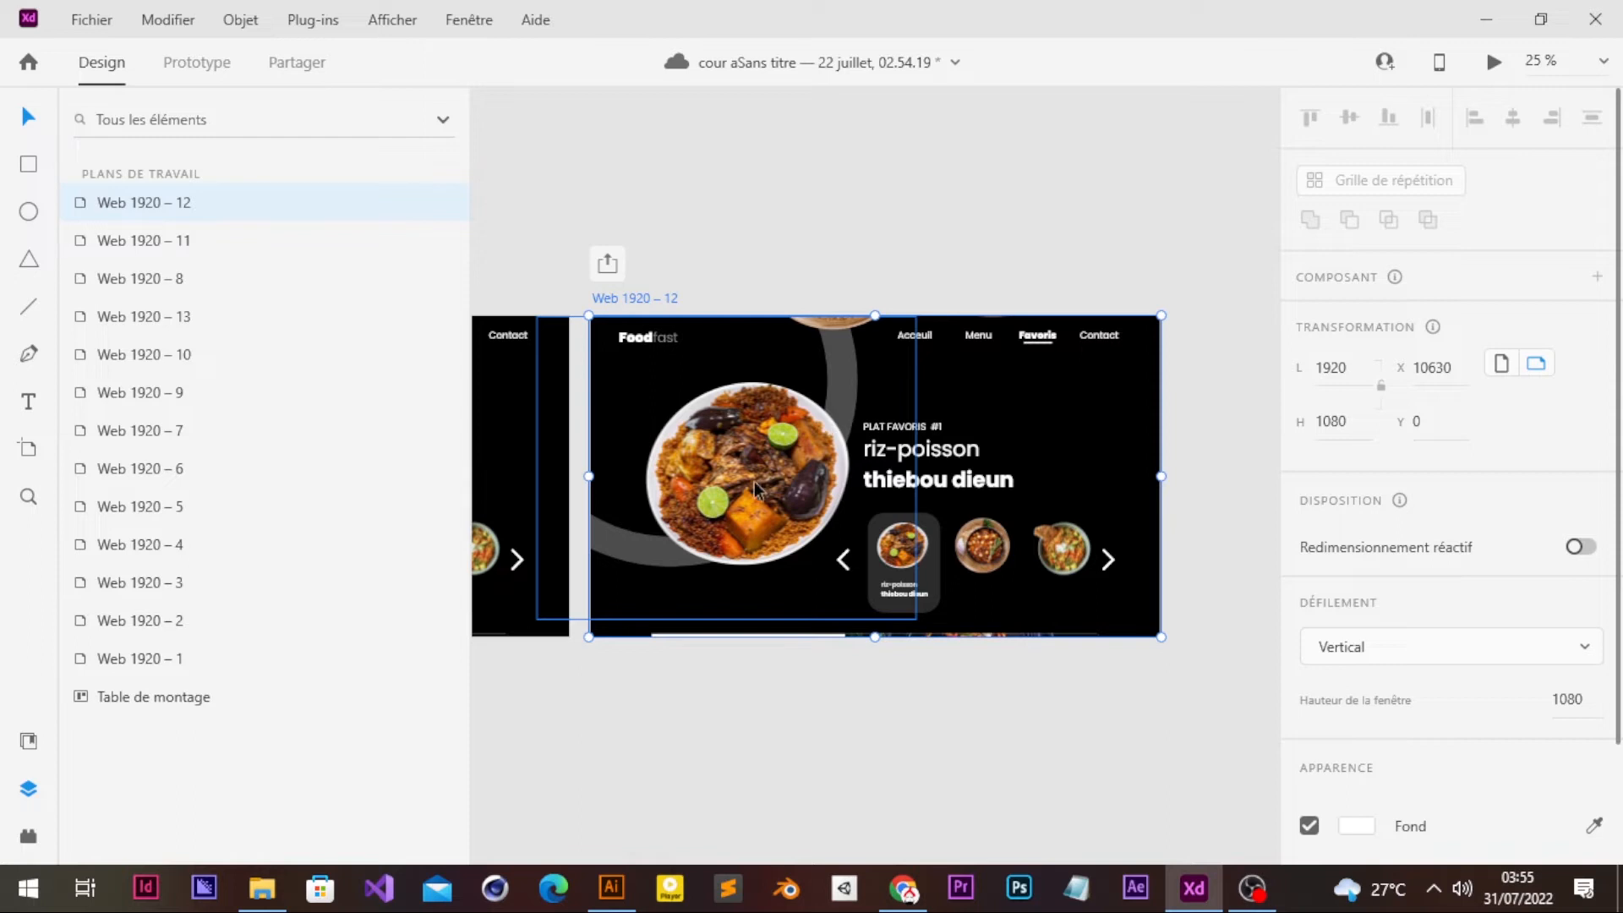
drag(665, 309, 994, 325)
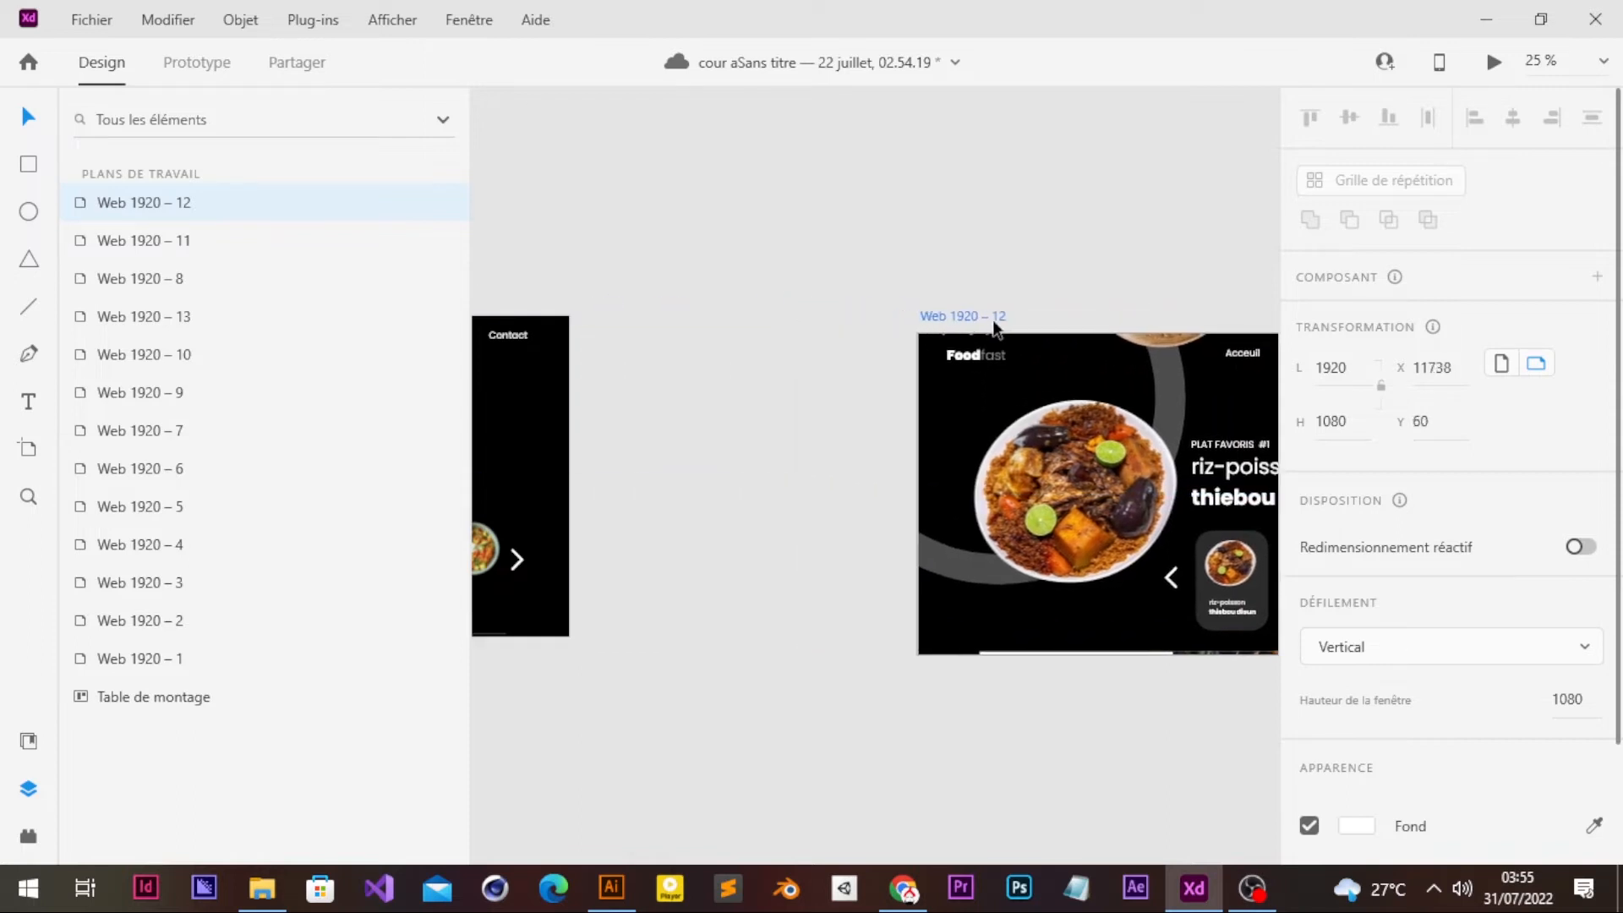
scroll(994, 321, right, 3)
right_click(994, 317)
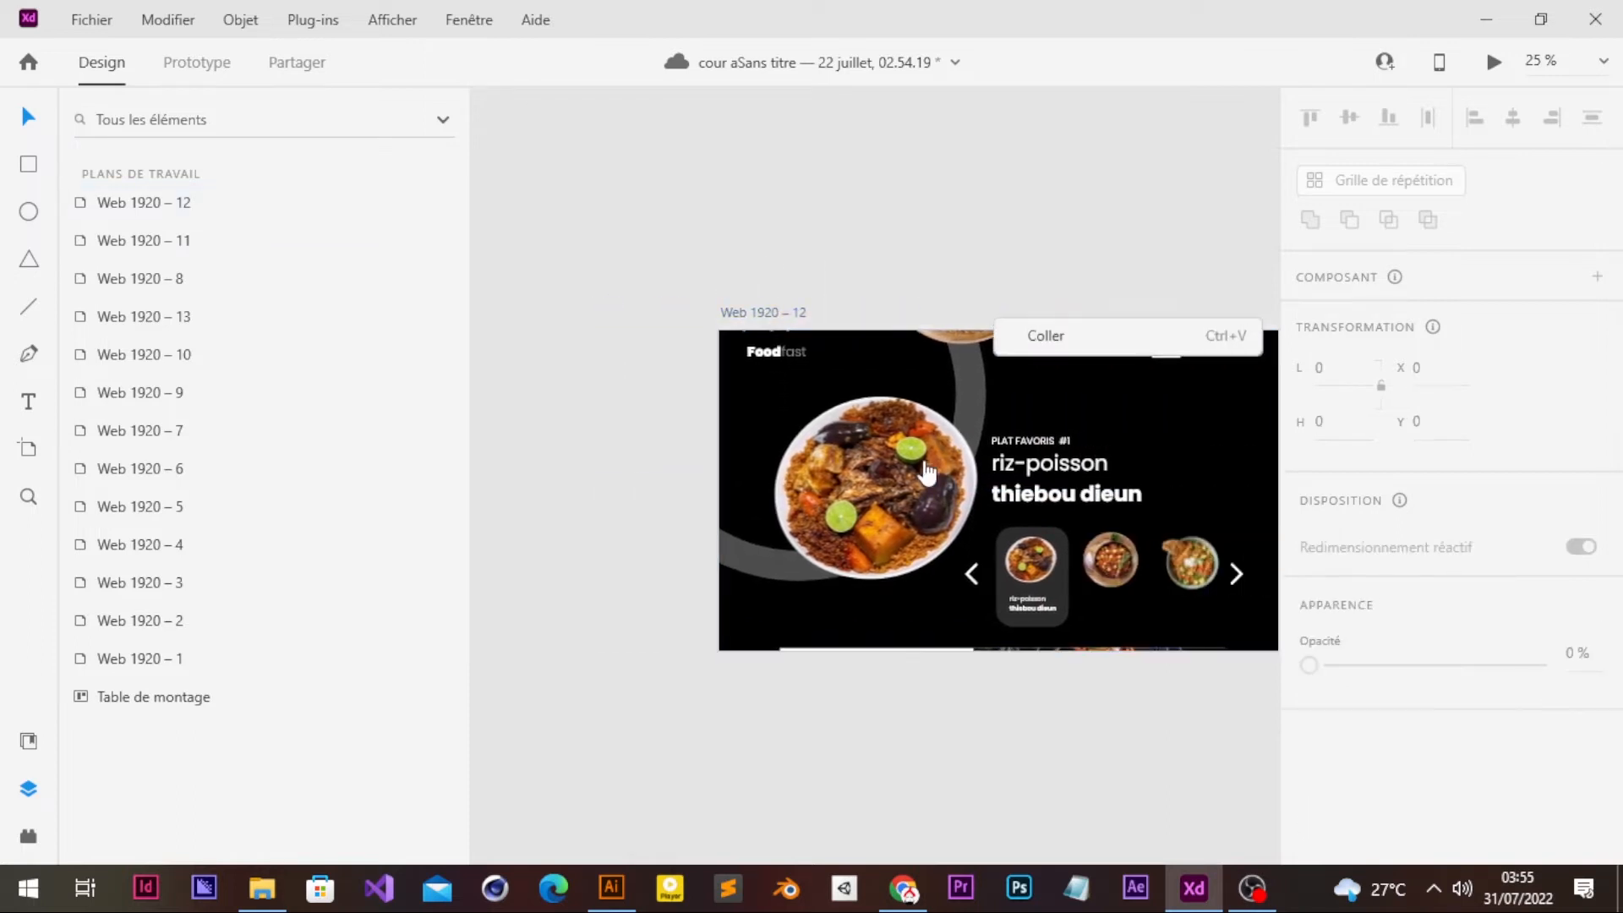
- Move the large rice dish image off the duplicated artboard's left edge to X -983, Y 182
click(917, 490)
click(901, 494)
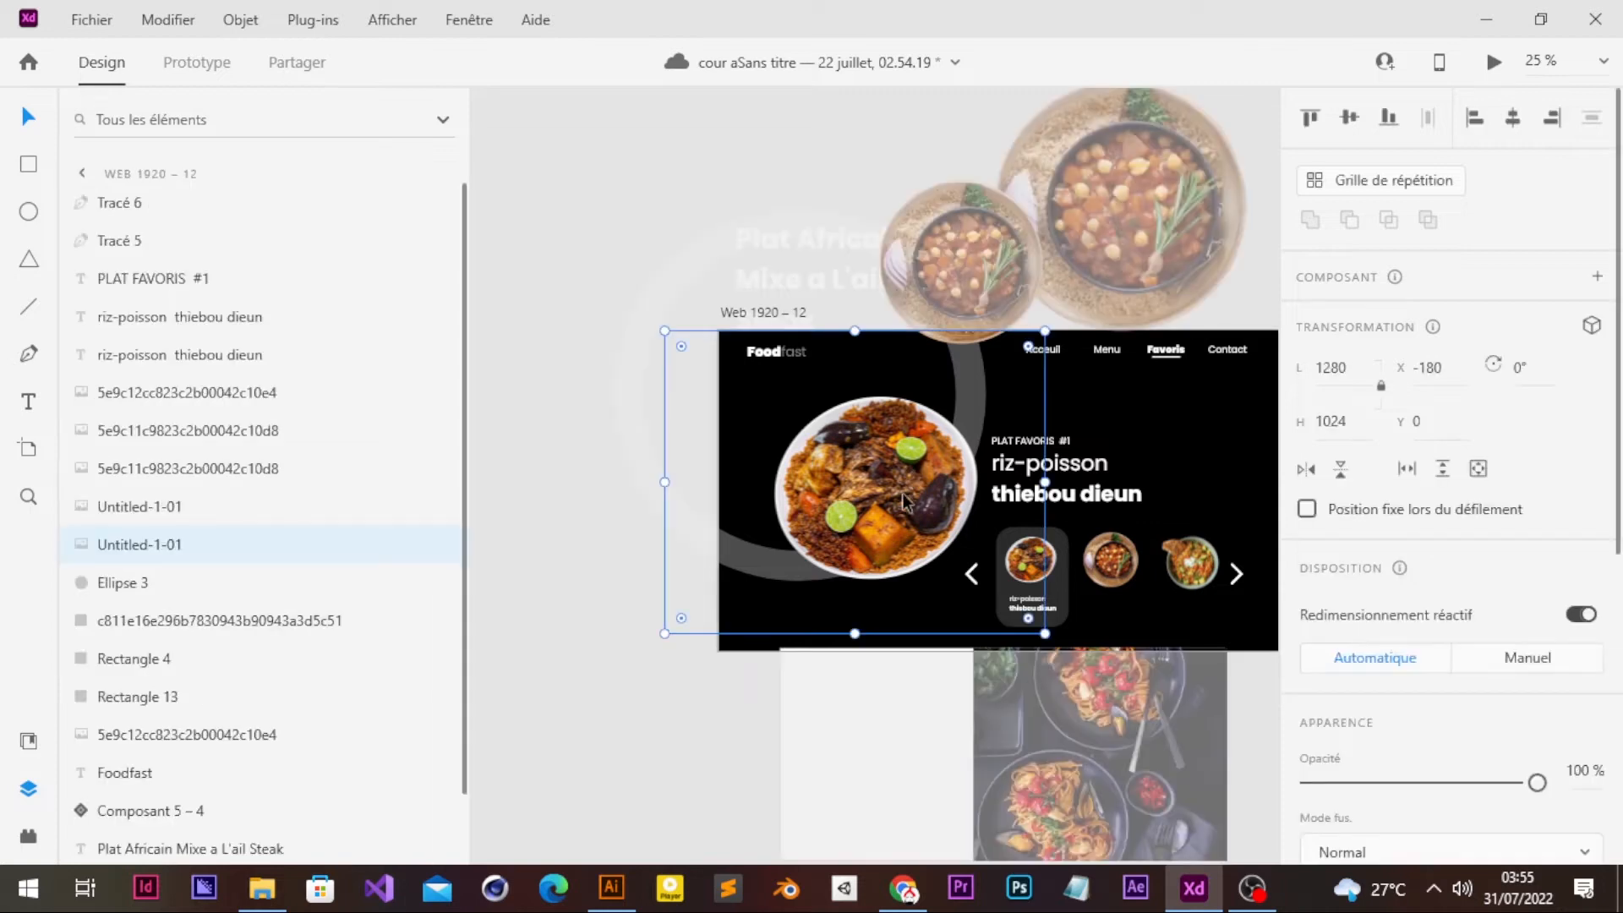
drag(901, 494, 665, 547)
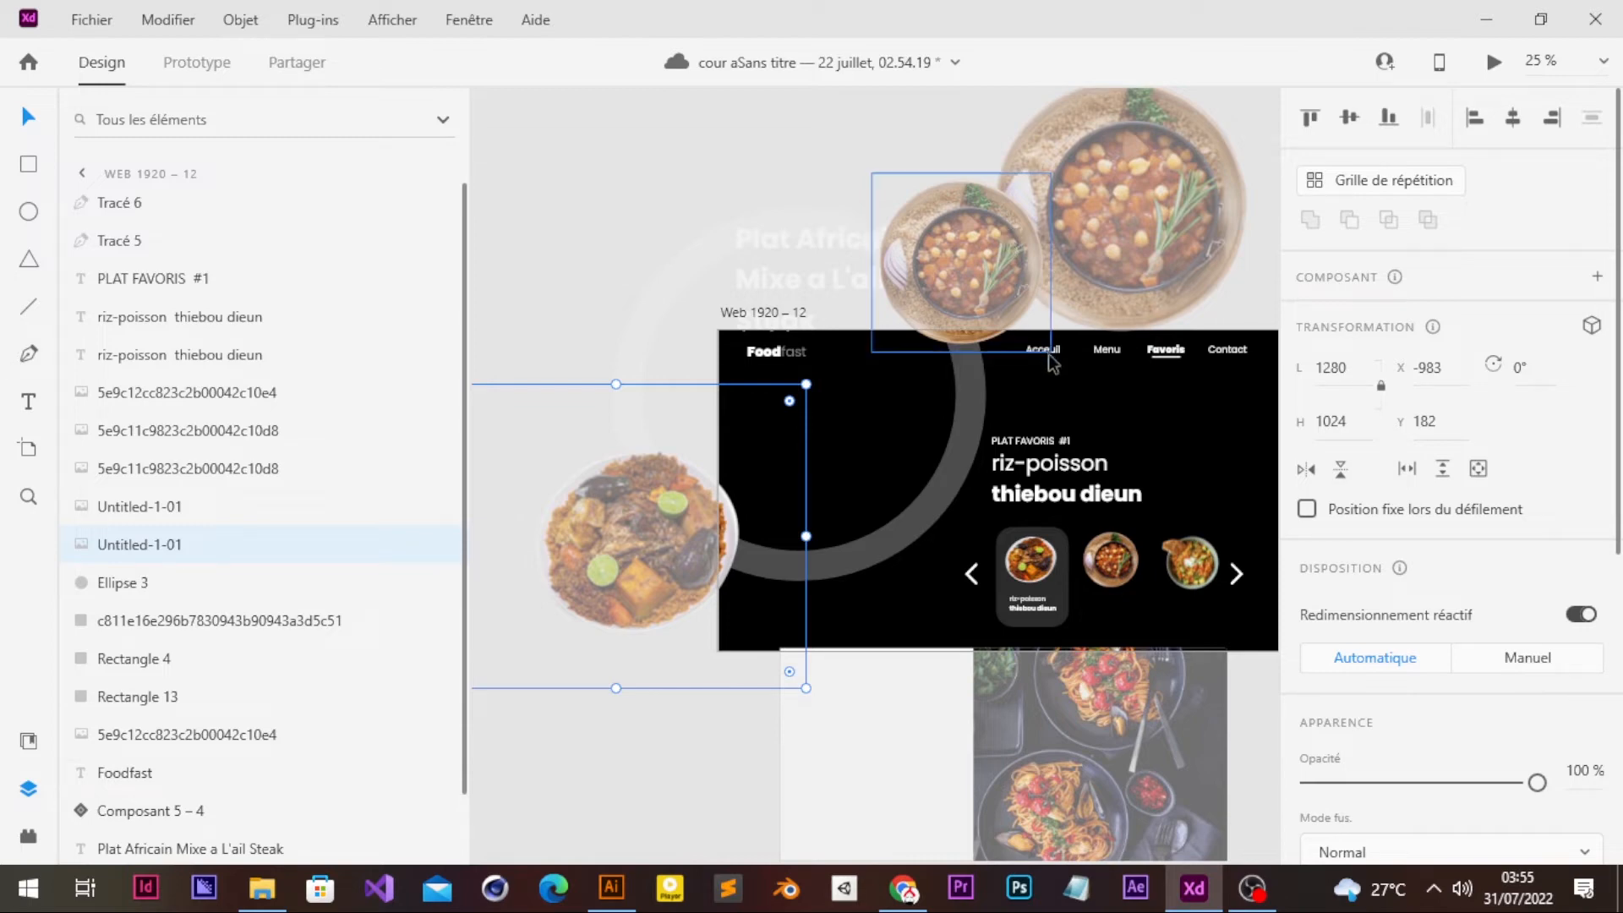
- Enlarge the chickpea dish above the duplicated artboard to 753 × 753 and move it inside the ring at X 168, Y 103
click(986, 292)
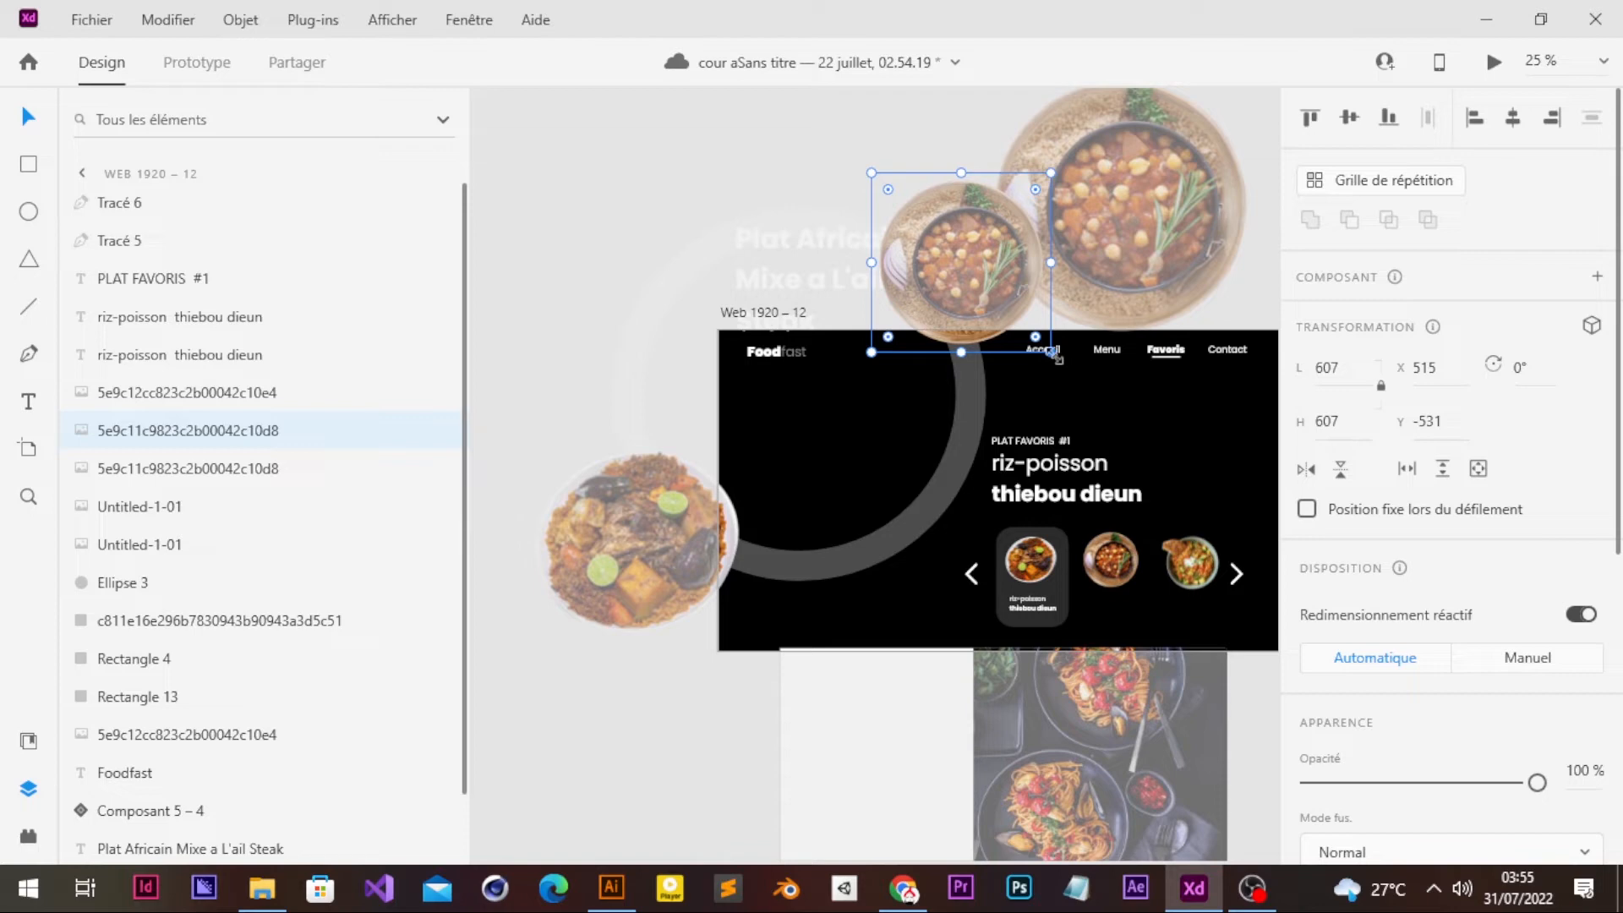
drag(1053, 356, 1073, 378)
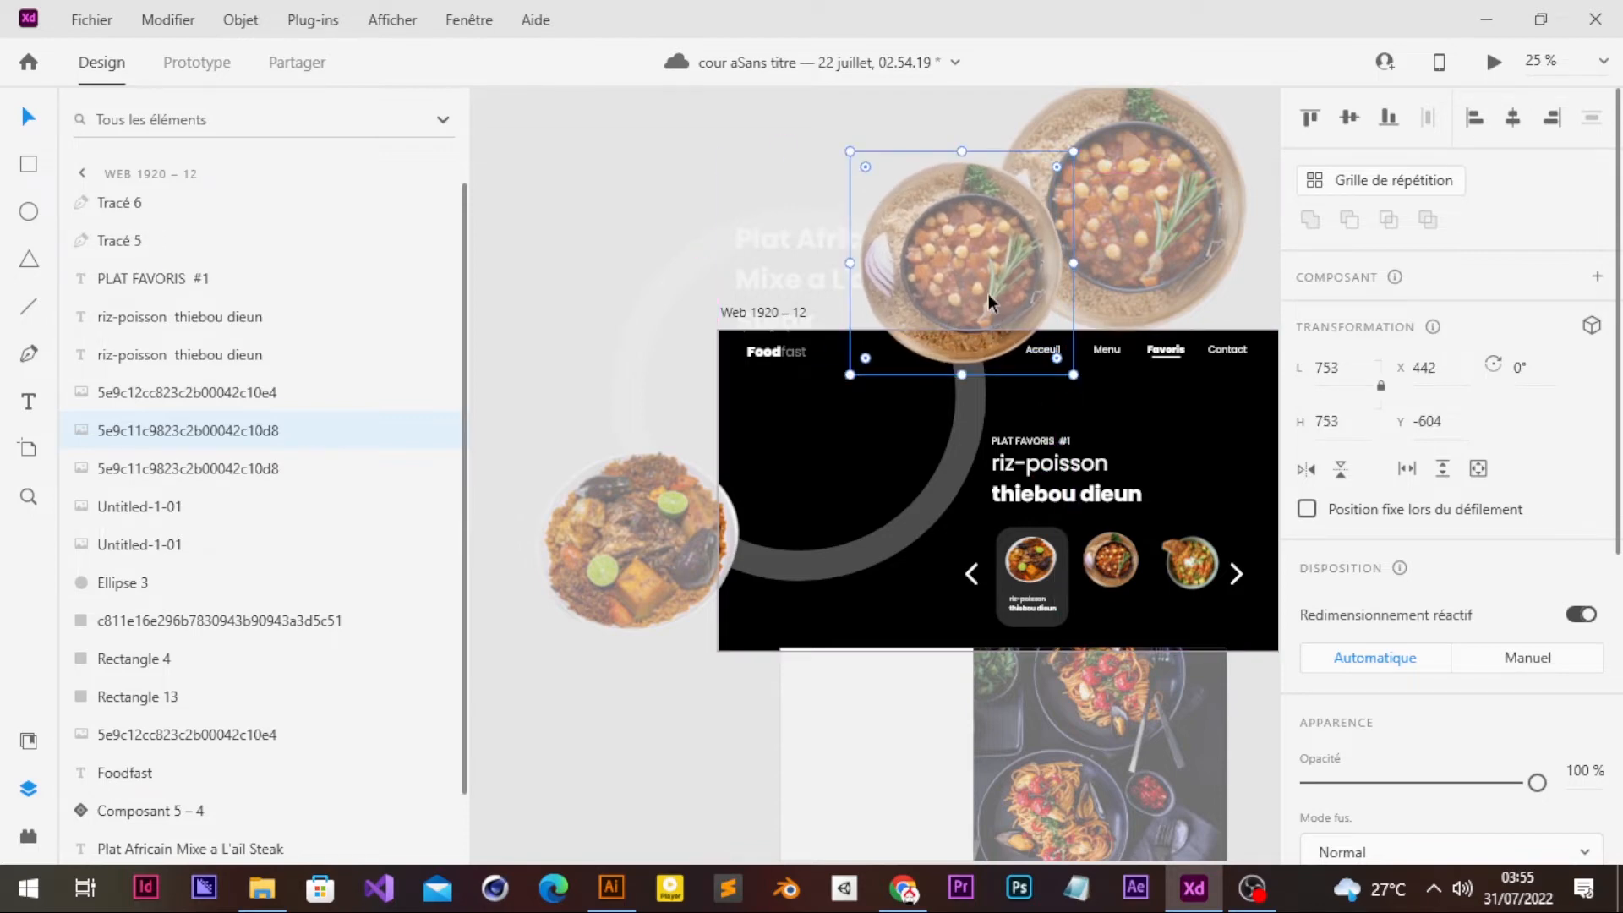
drag(987, 292, 906, 510)
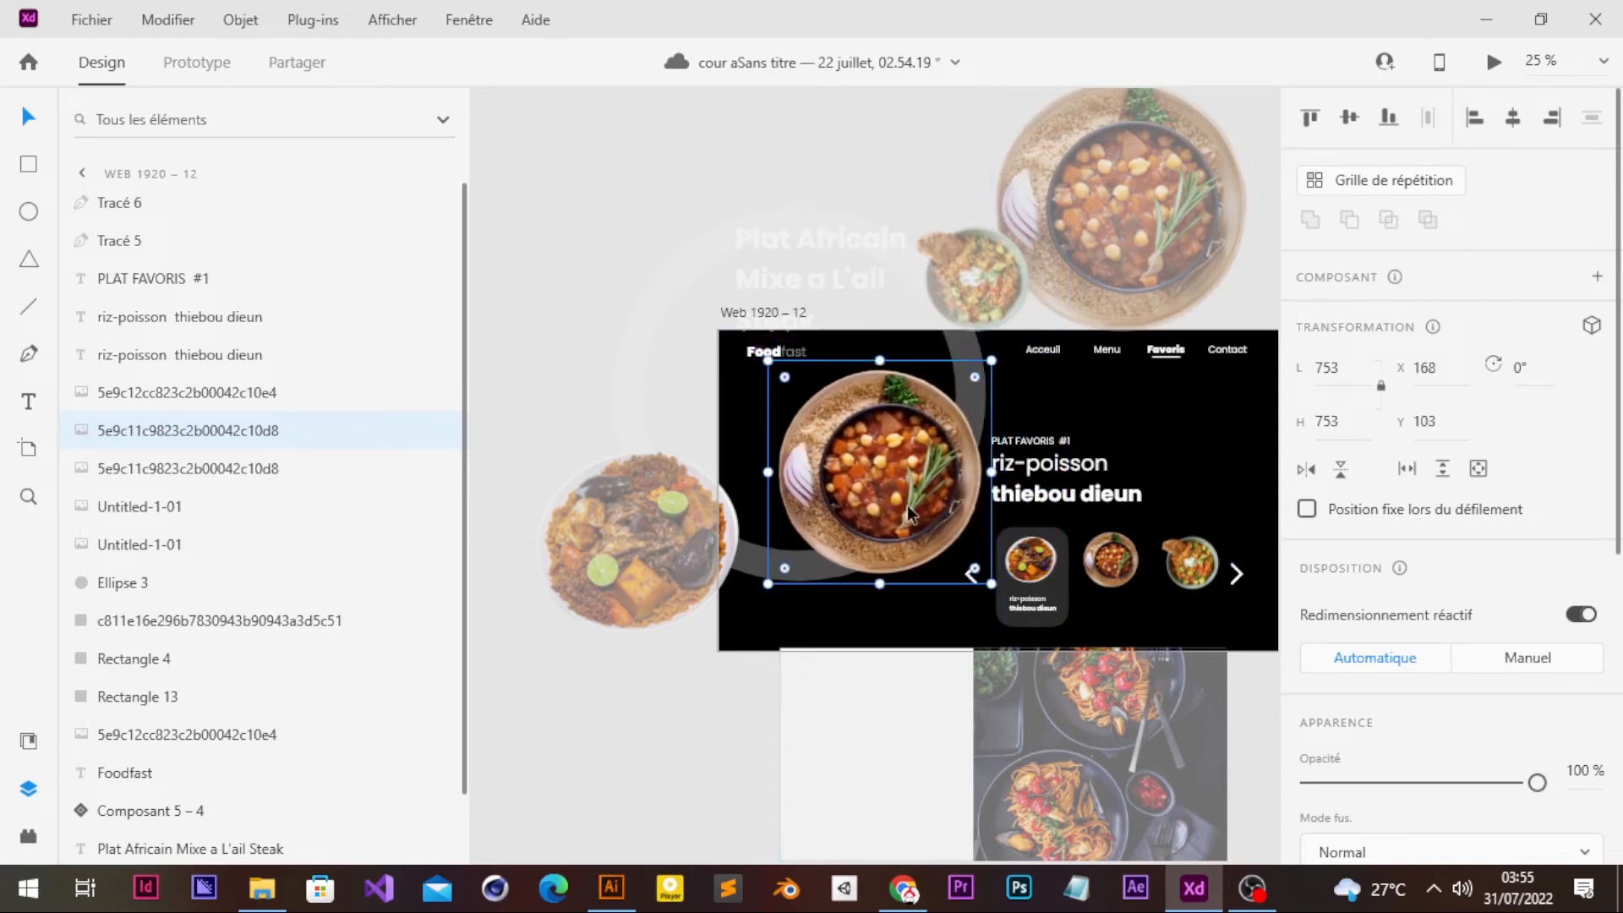
- Replace the first line of the large dish heading with "COUS-COUS"
click(1078, 486)
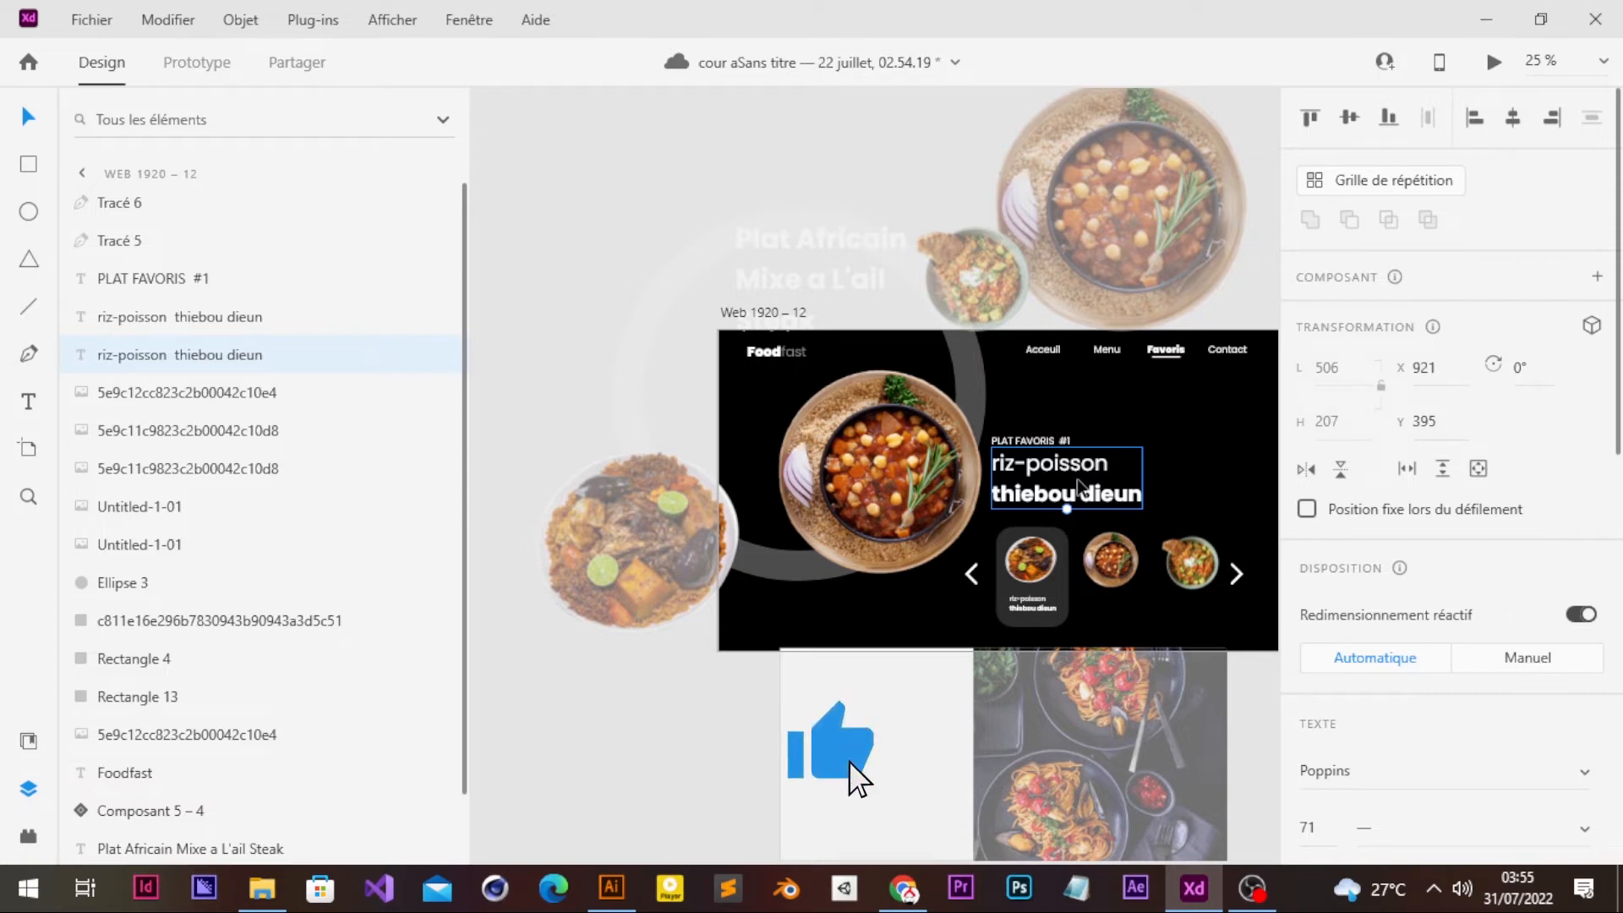
double_click(1086, 475)
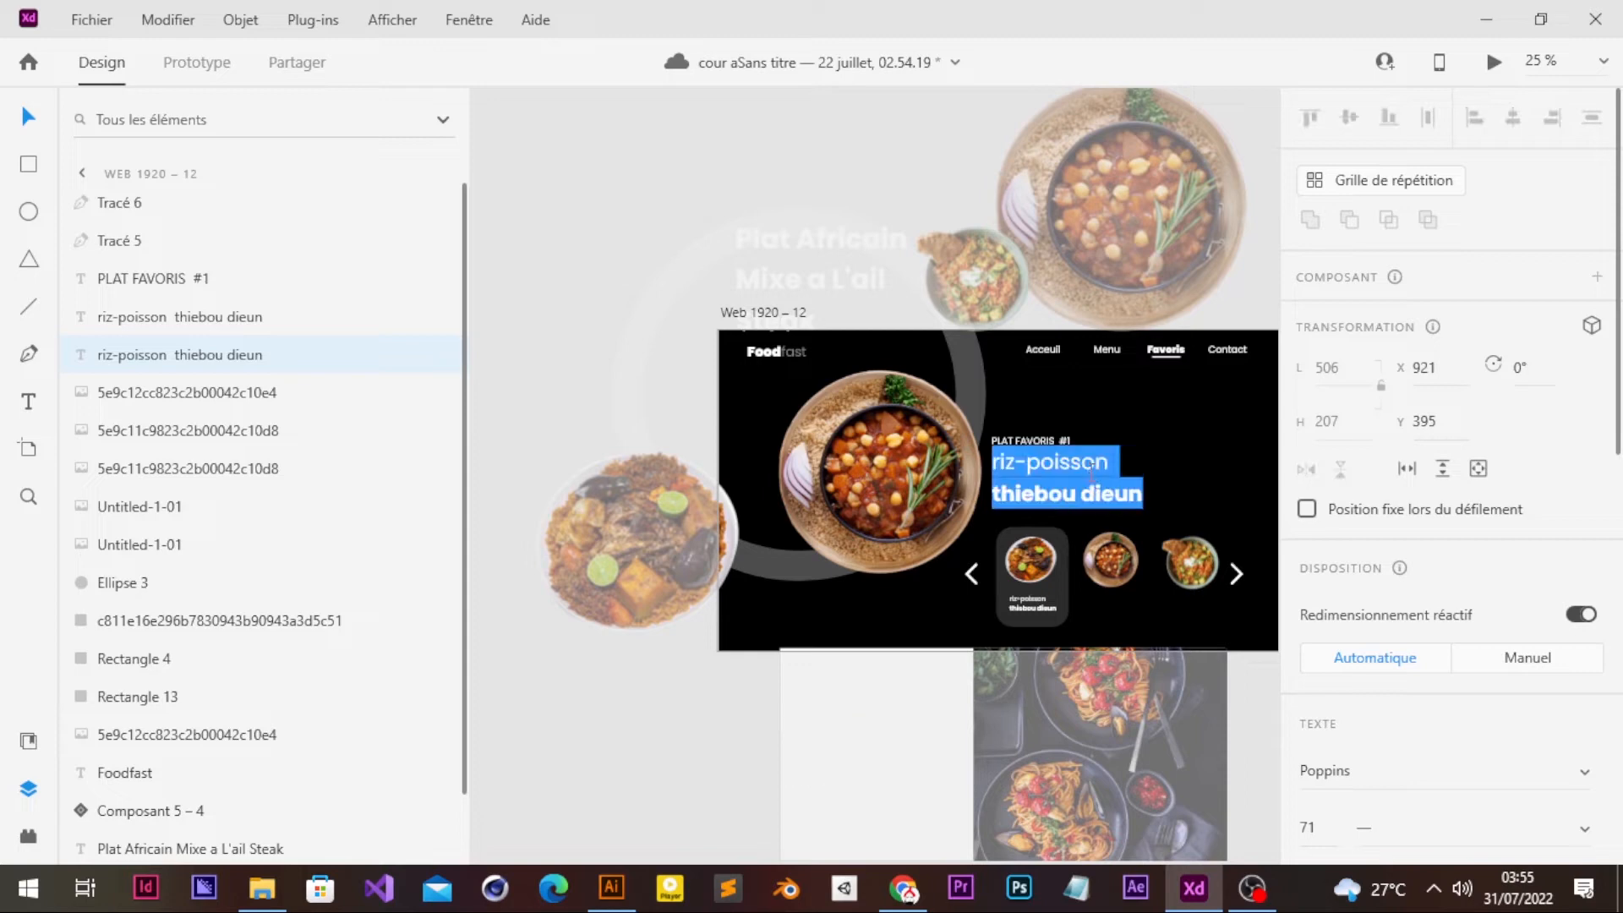
click(1108, 470)
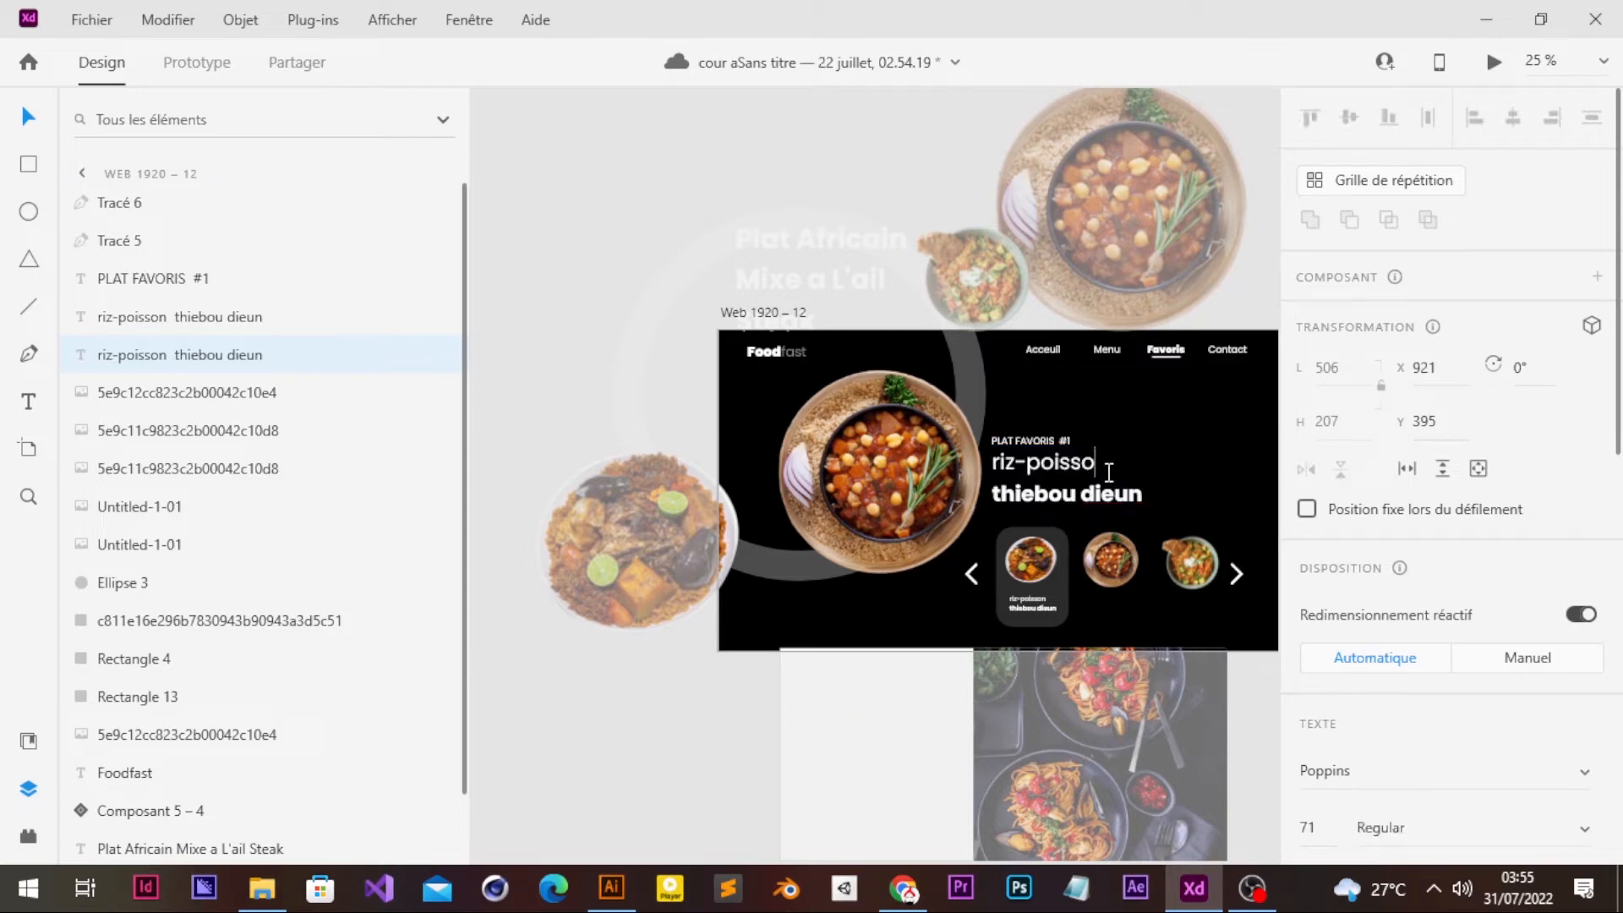
key(BackSpace)
key(BackSpace)
key(BackSpace)
key(BackSpace)
key(BackSpace)
key(BackSpace)
key(BackSpace)
key(BackSpace)
key(BackSpace)
text(COUS-COUS)
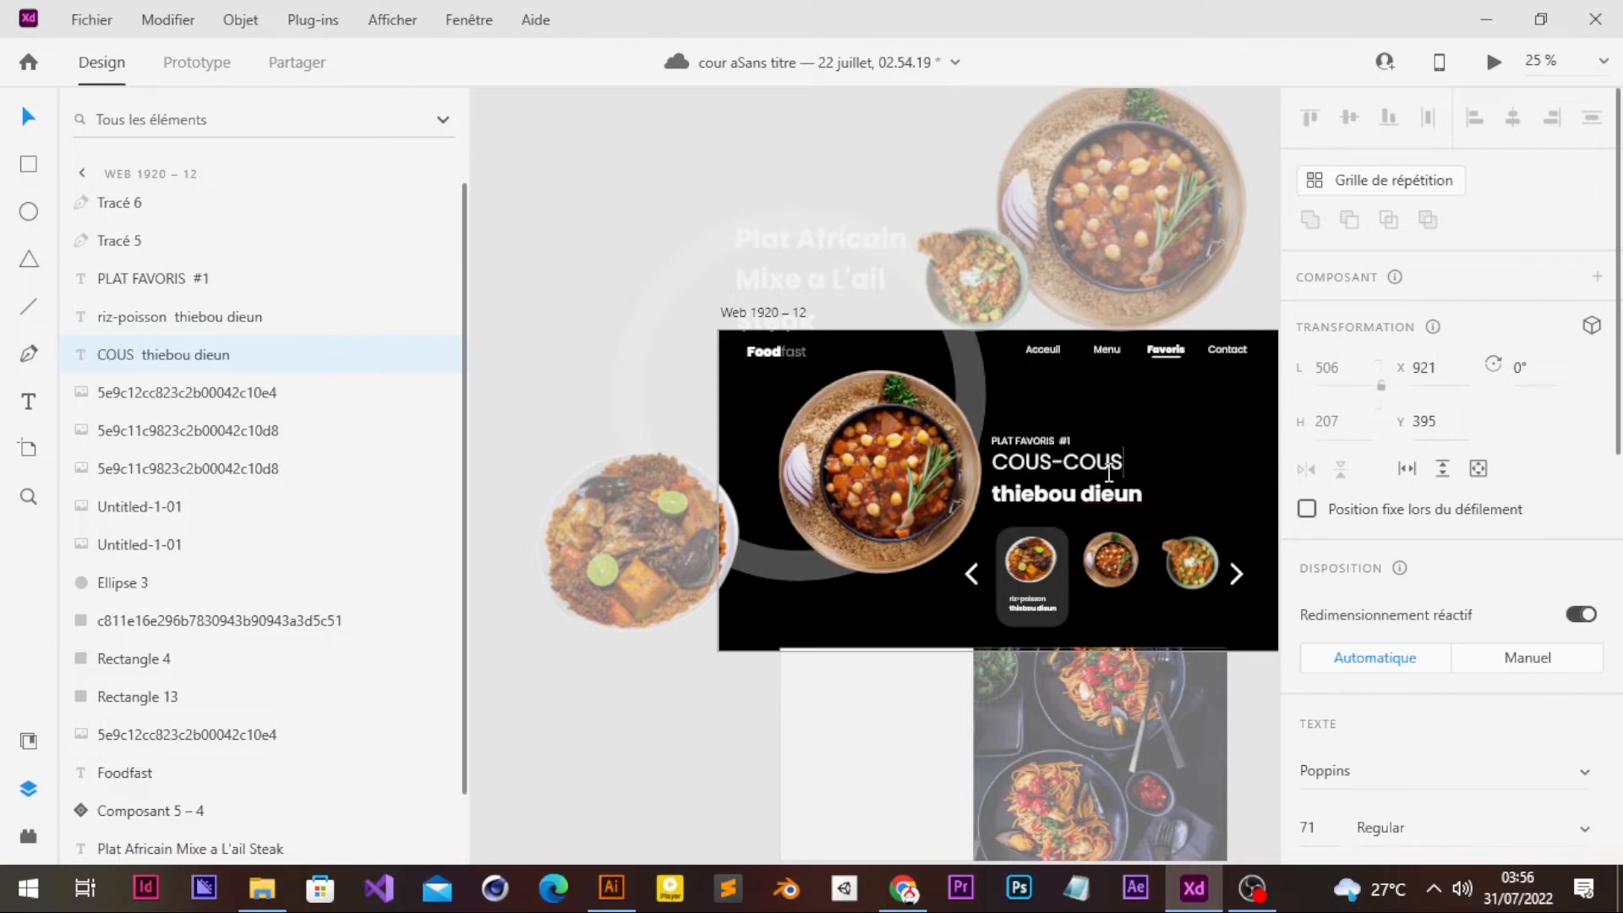
- Replace the second line of the large dish heading with "SAUCE ROUGE"
click(1142, 493)
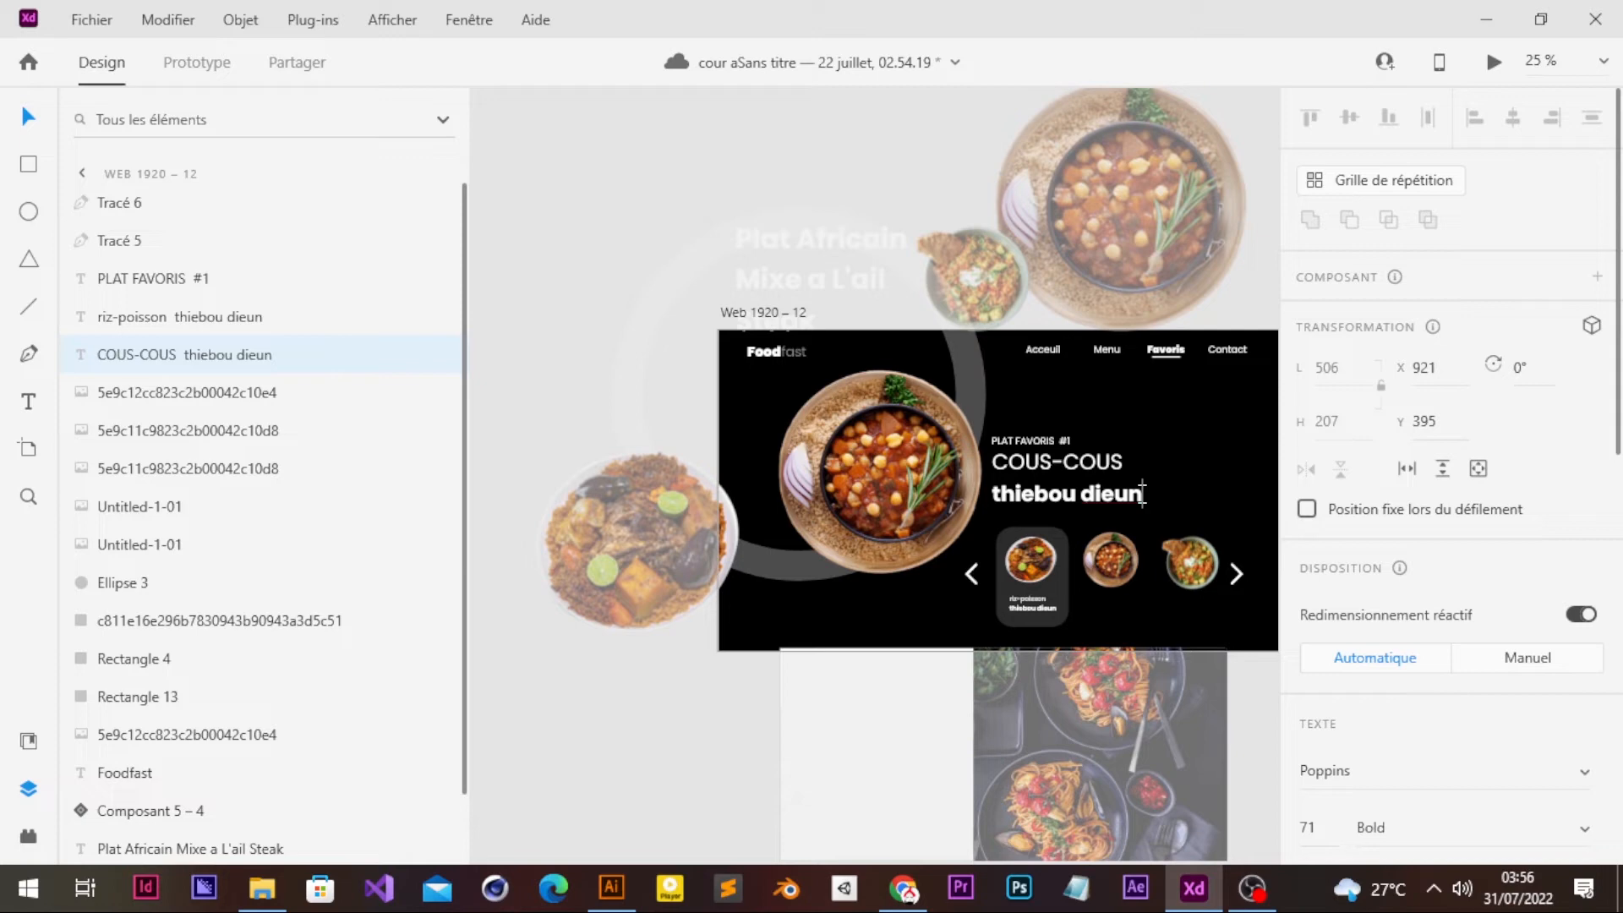
key(BackSpace)
key(BackSpace)
key(BackSpace)
key(BackSpace)
key(BackSpace)
key(BackSpace)
key(BackSpace)
key(BackSpace)
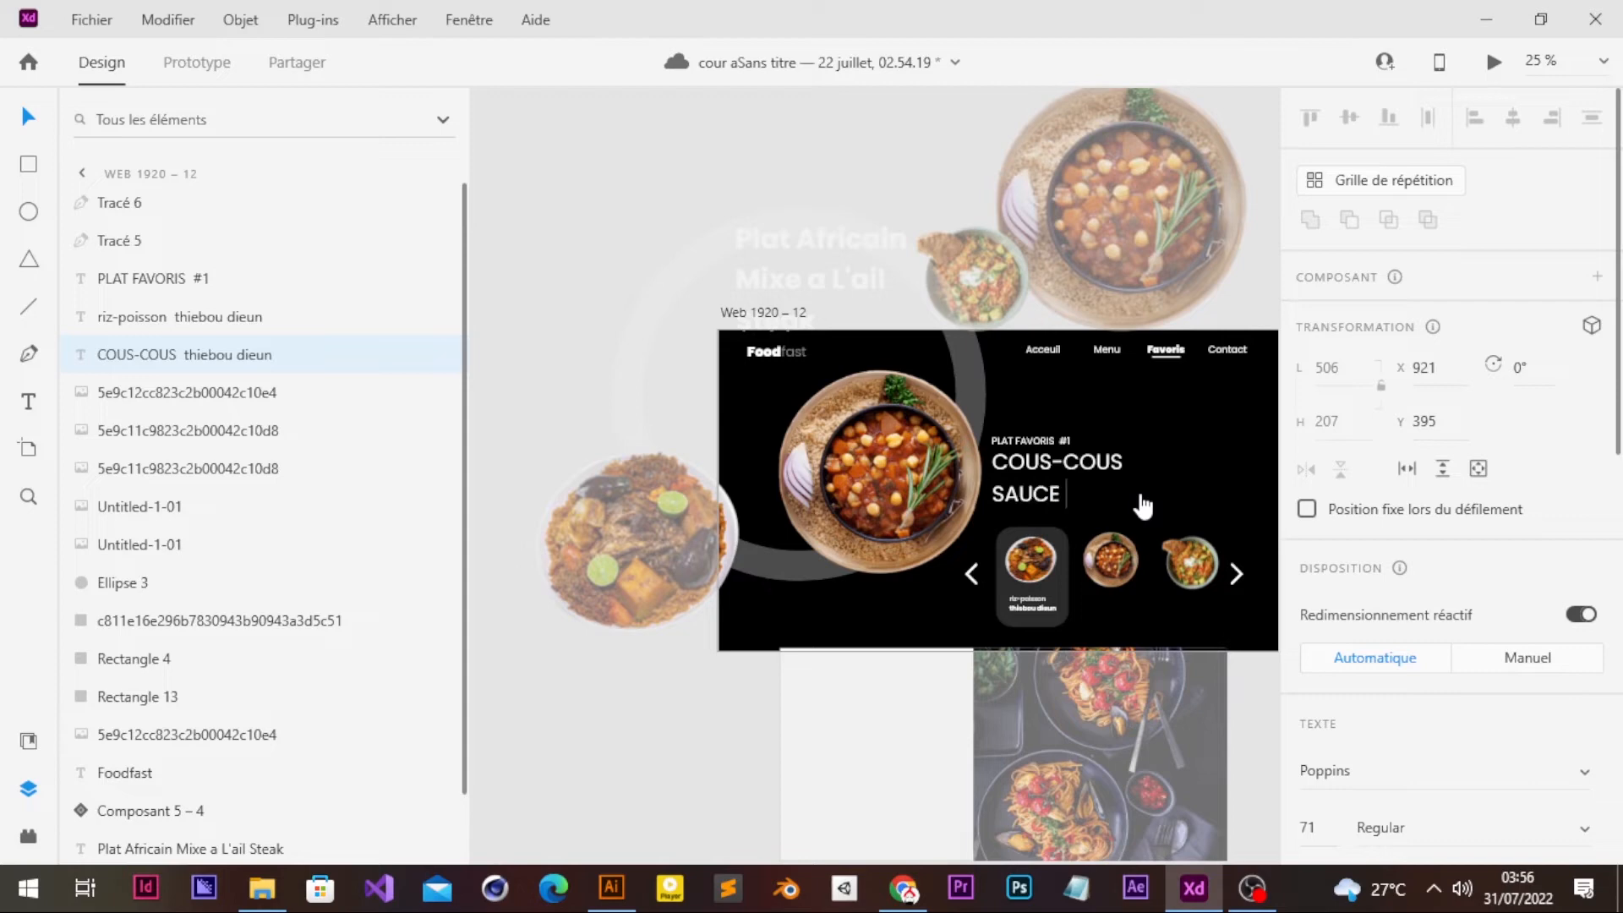
text(SAUCE ROUGE)
- Set the "SAUCE ROUGE" line of the heading to the Bold weight
drag(1141, 494, 1004, 494)
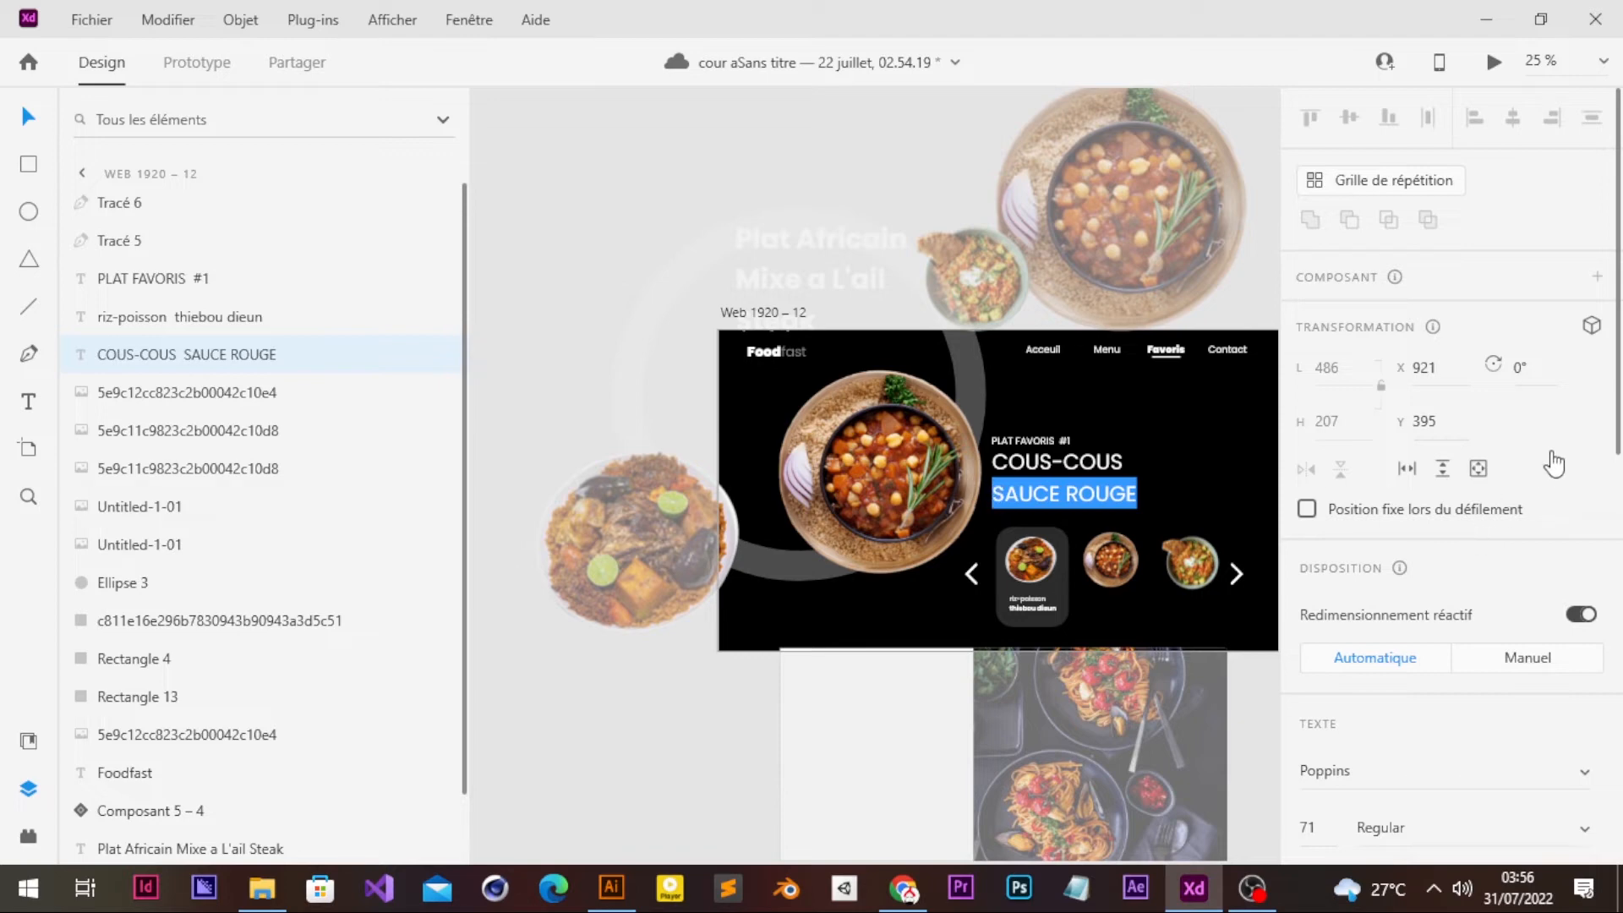
scroll(1550, 461, down, 7)
click(1584, 205)
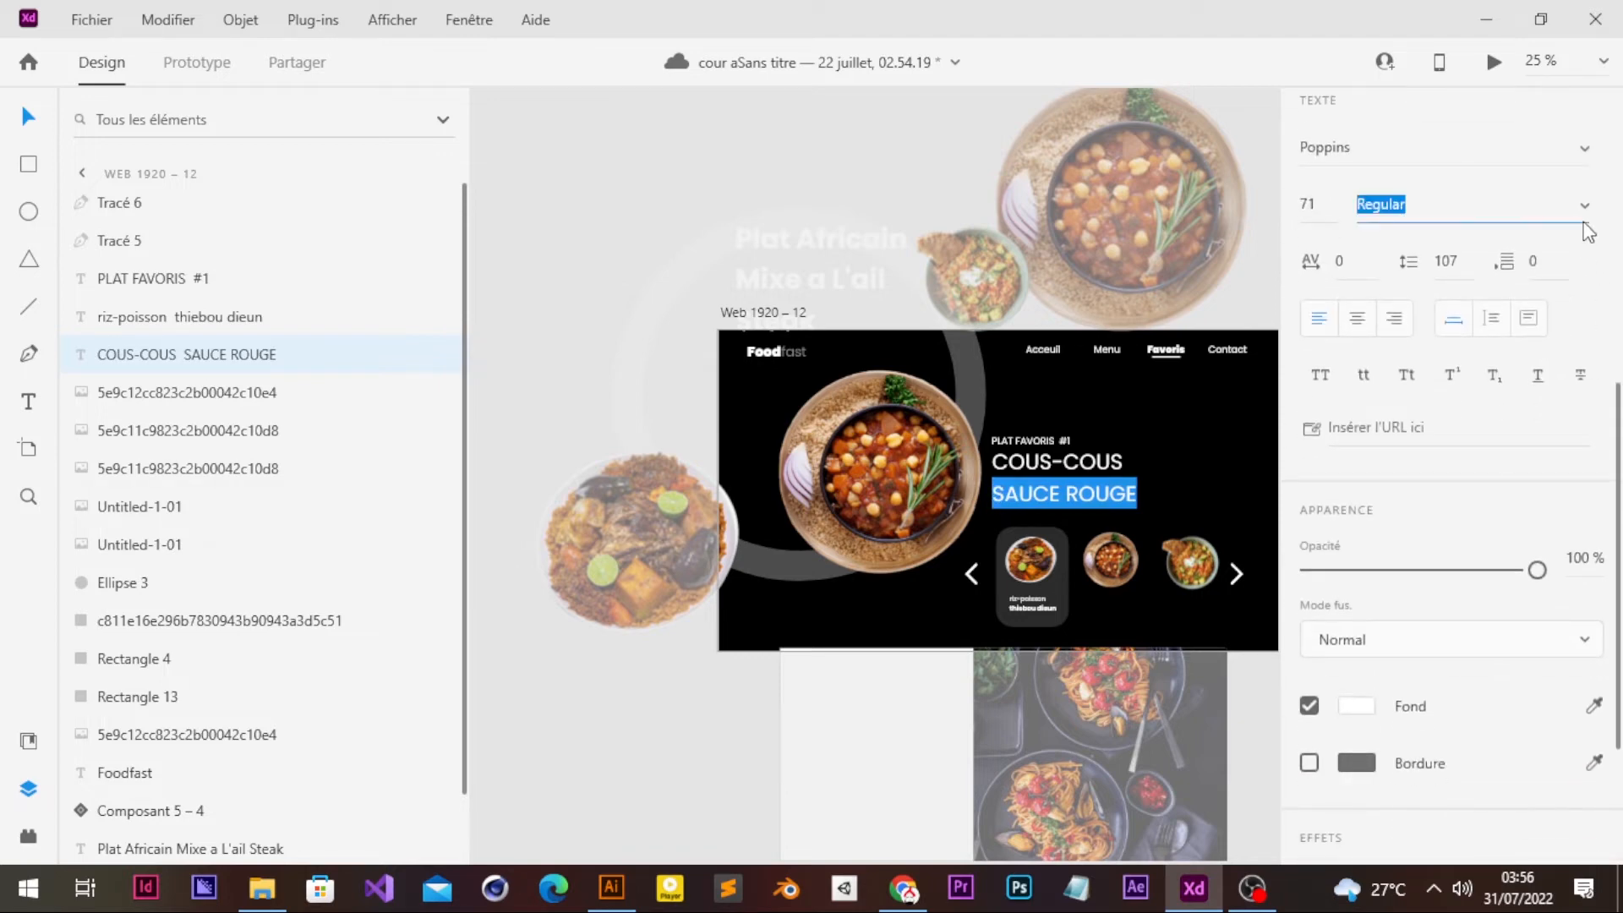
click(1460, 357)
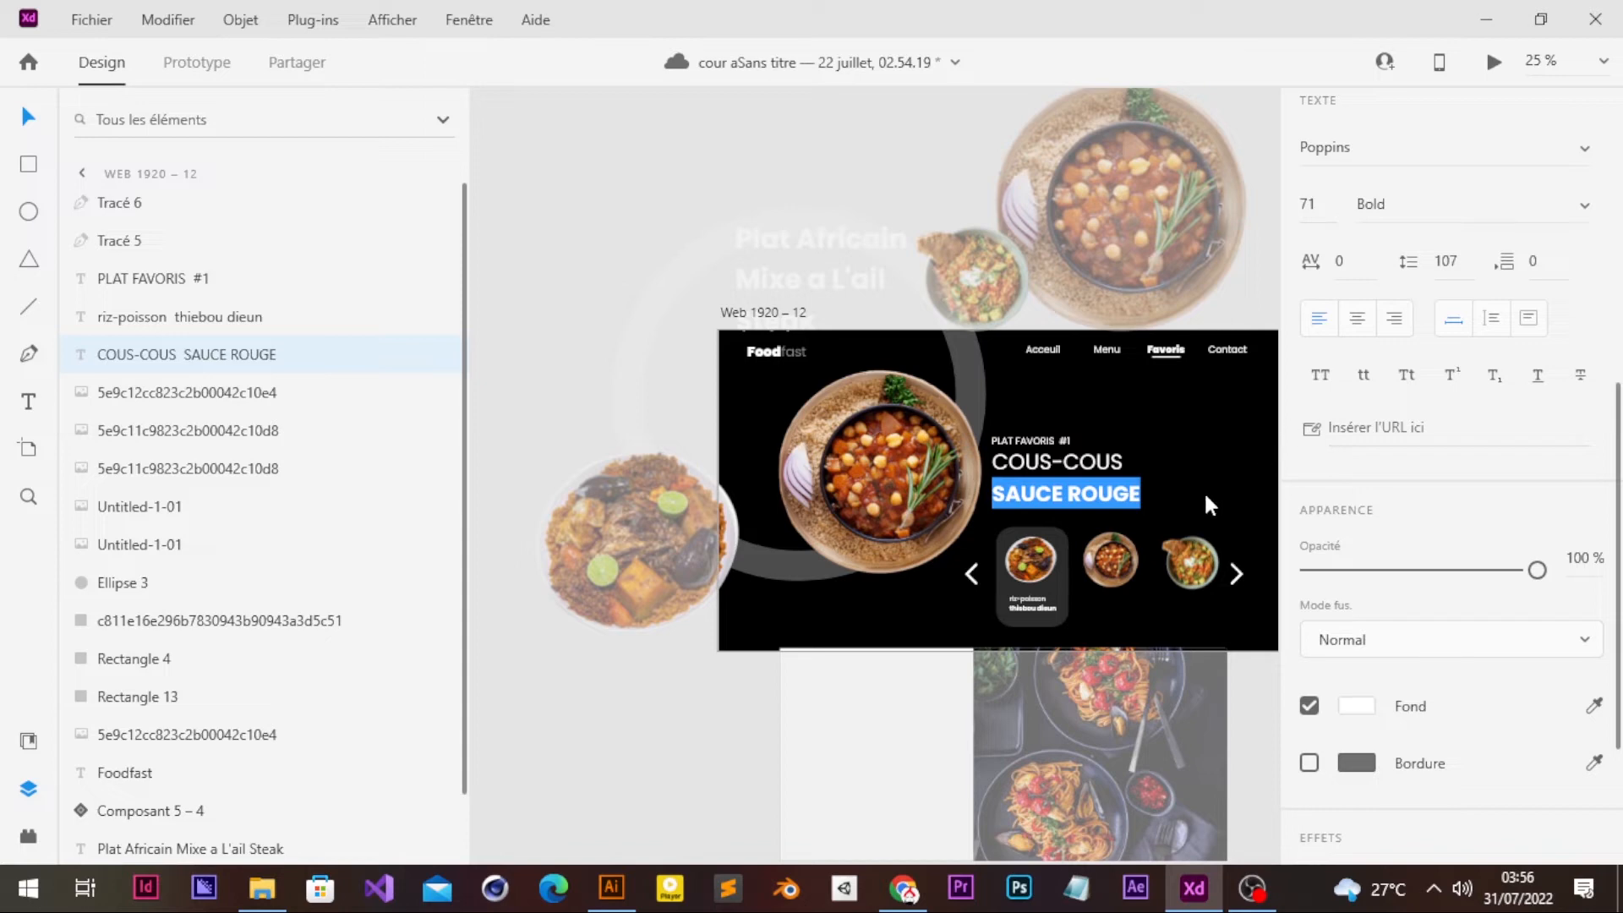
key(Escape)
- Delete the small "riz-poisson thiebou dieun" caption under the first dish thumbnail
click(1032, 615)
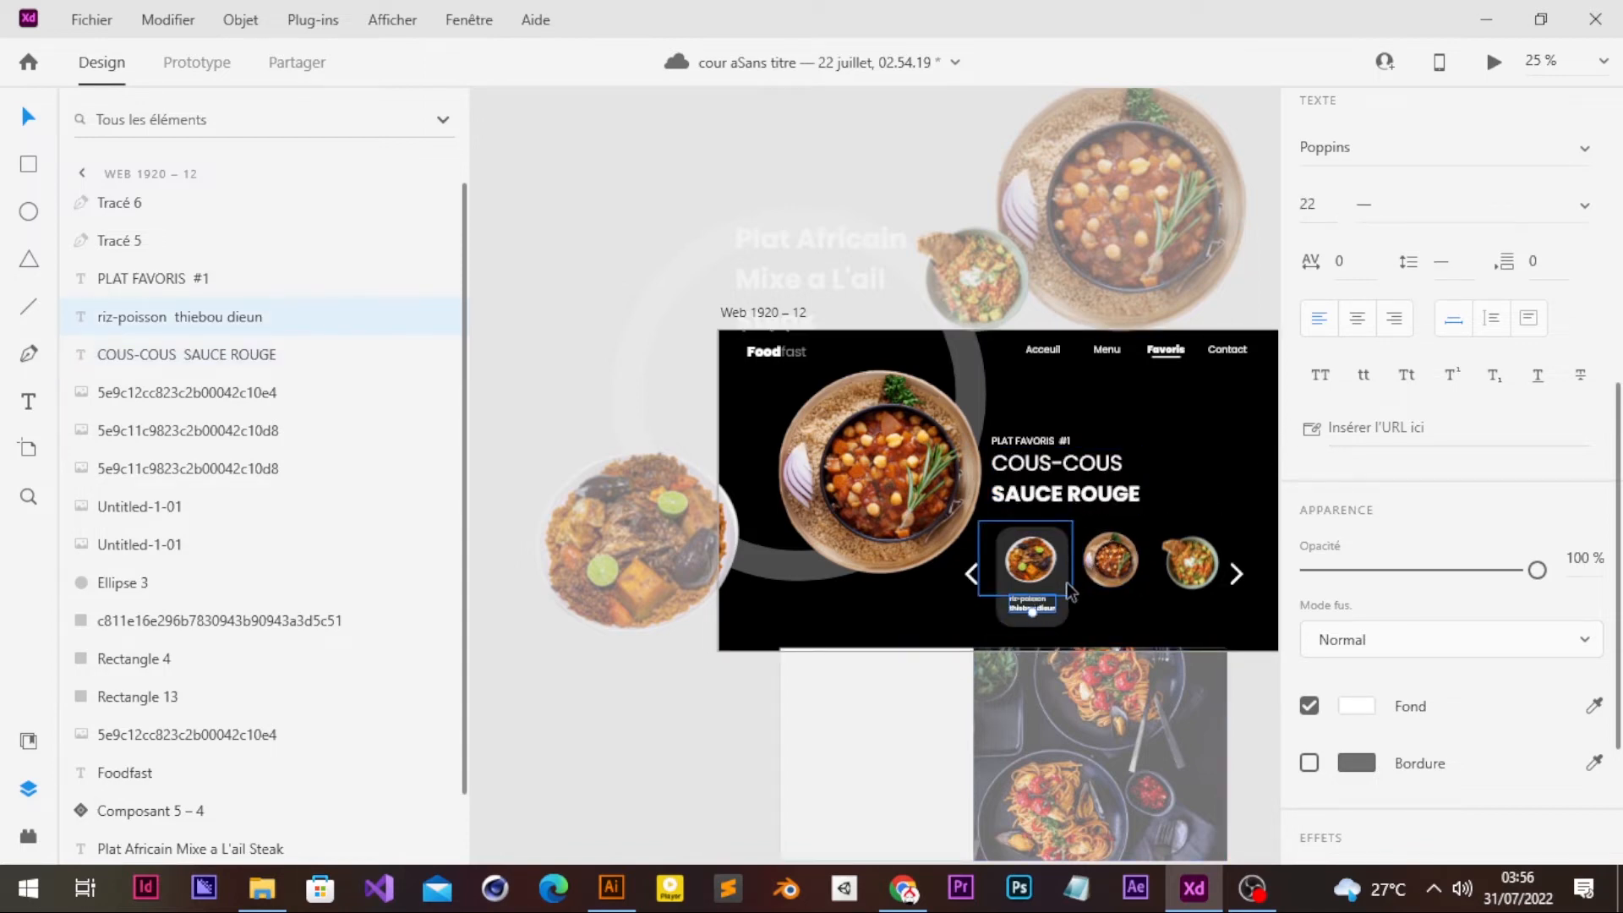
key(ctrl+minus)
key(ctrl+plus)
key(ctrl+plus)
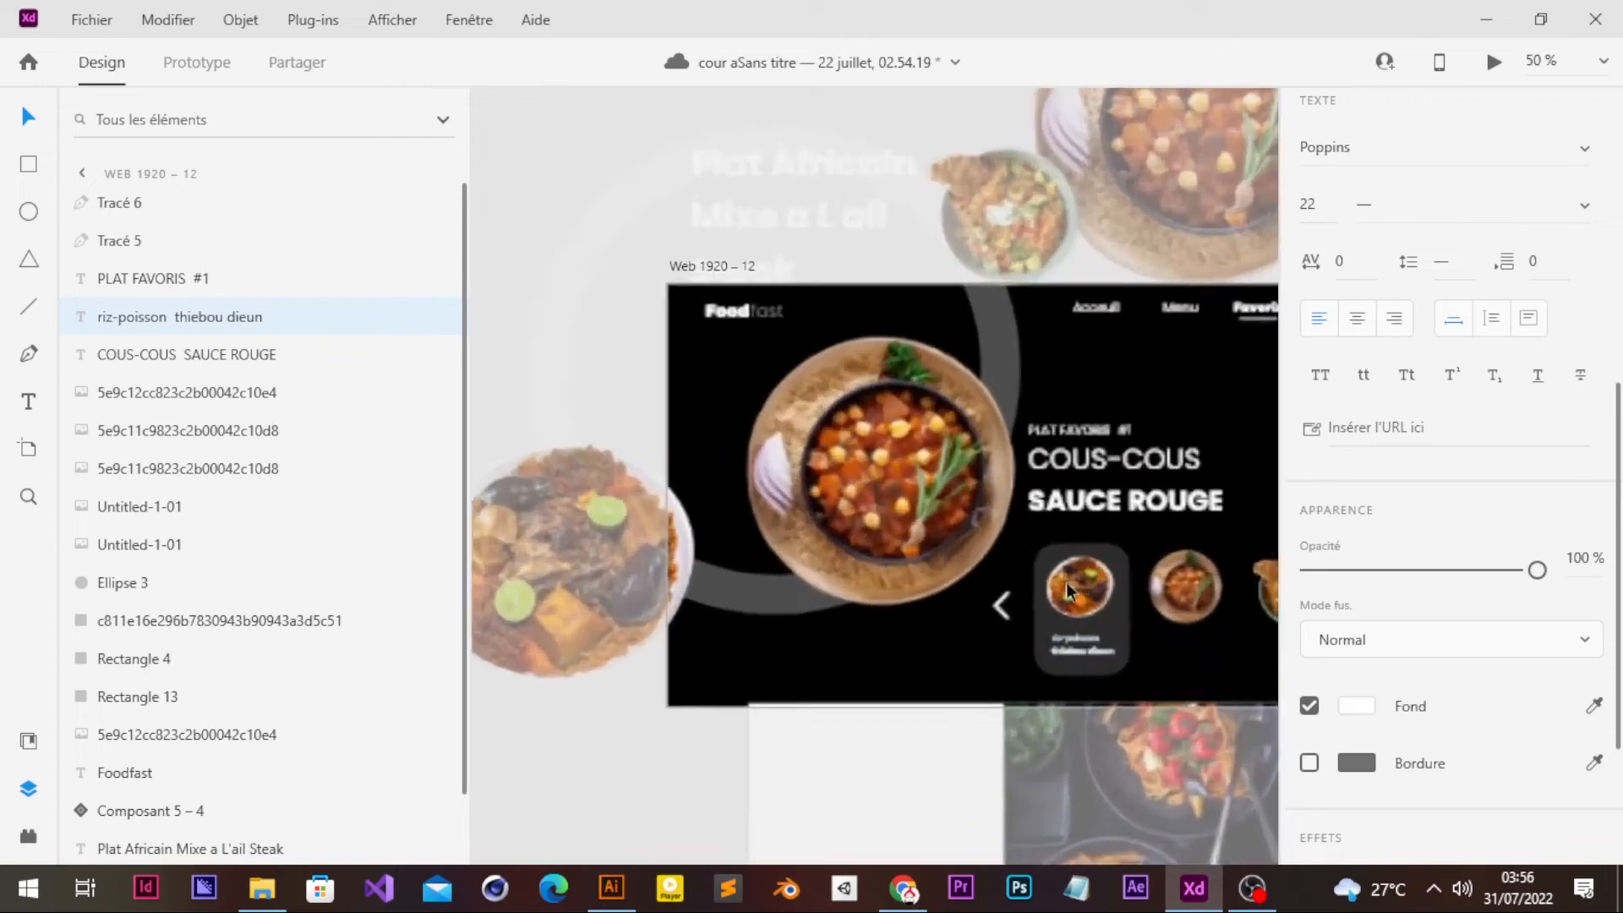
scroll(1066, 583, right, 2)
scroll(1067, 583, right, 6)
scroll(1066, 583, down, 2)
scroll(1066, 583, left, 2)
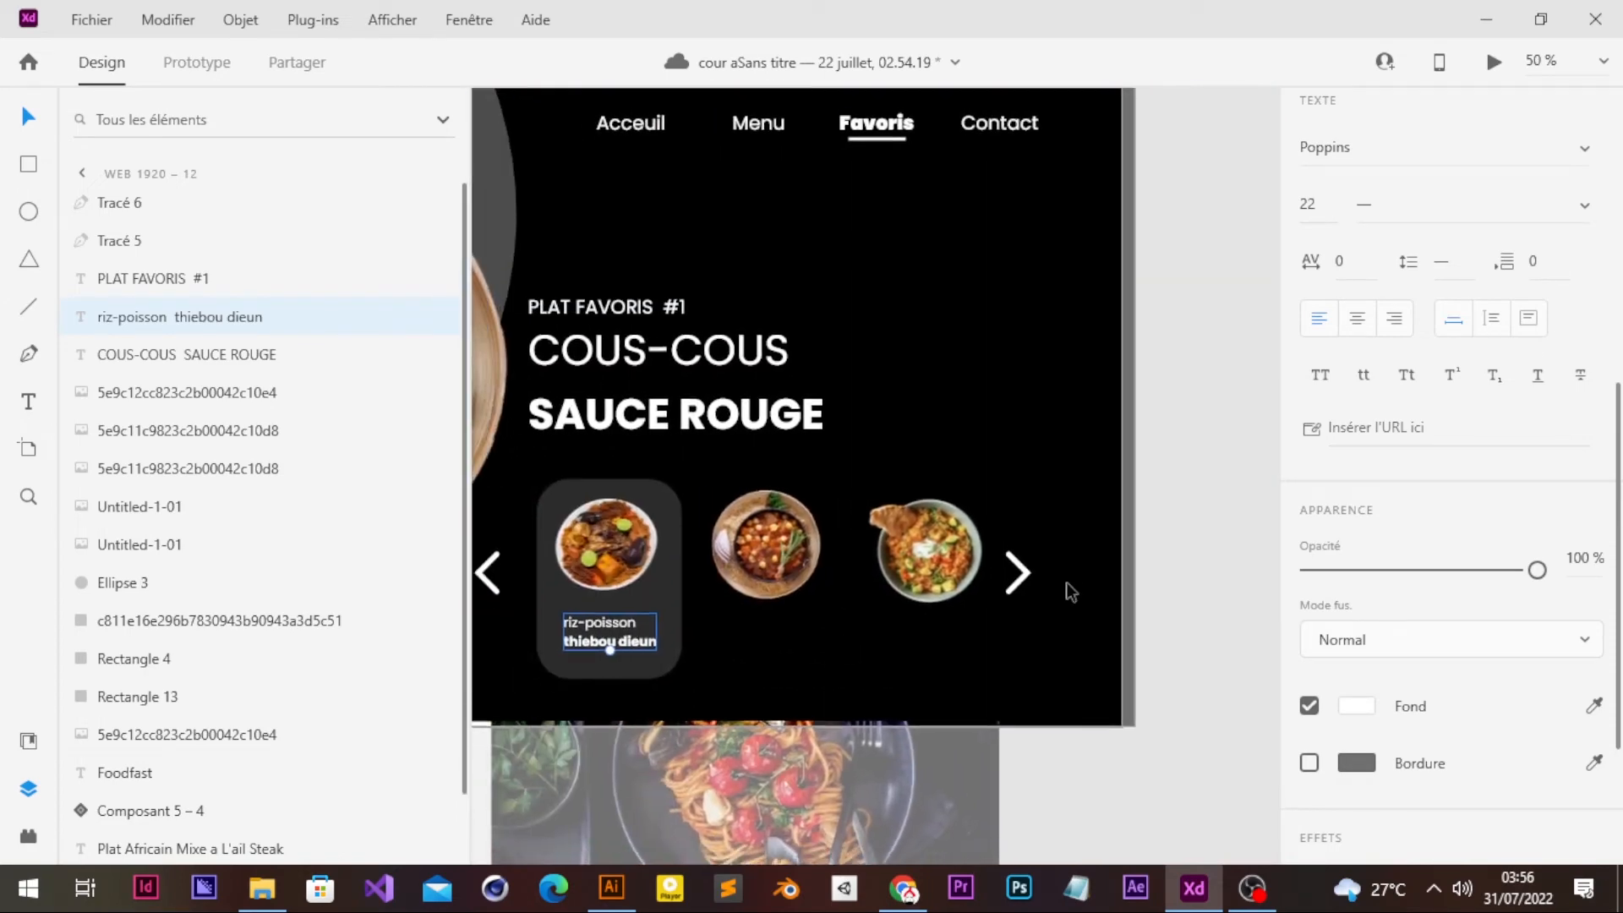
key(Delete)
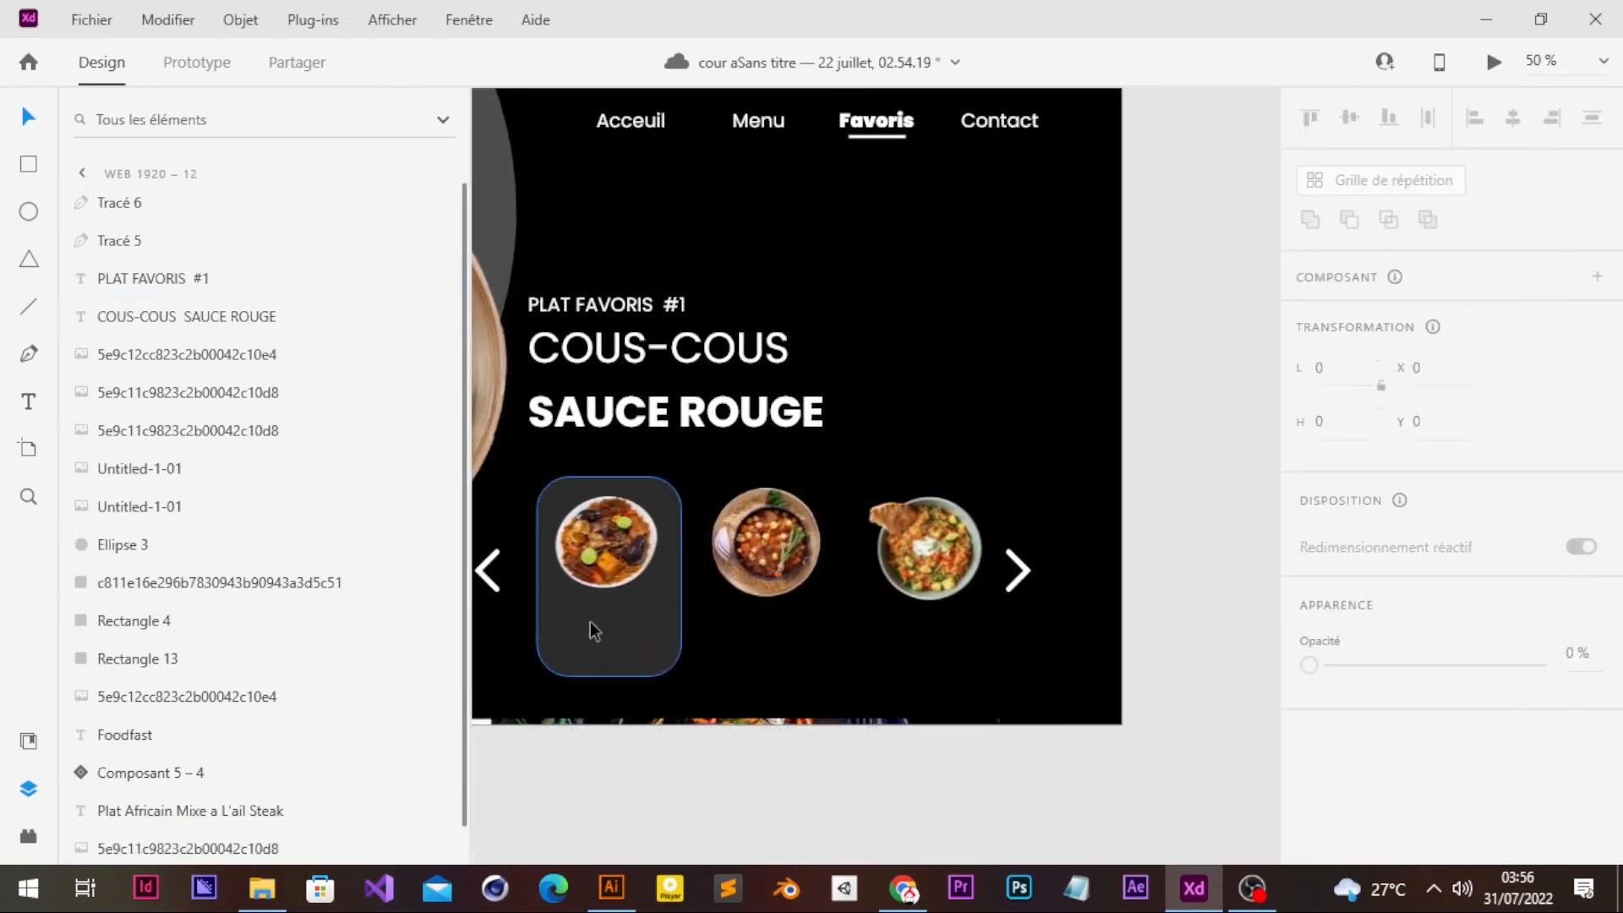
- Nudge the translucent rounded card horizontally to X 1196 behind the second dish thumbnail, keeping its opacity at 17%
click(609, 650)
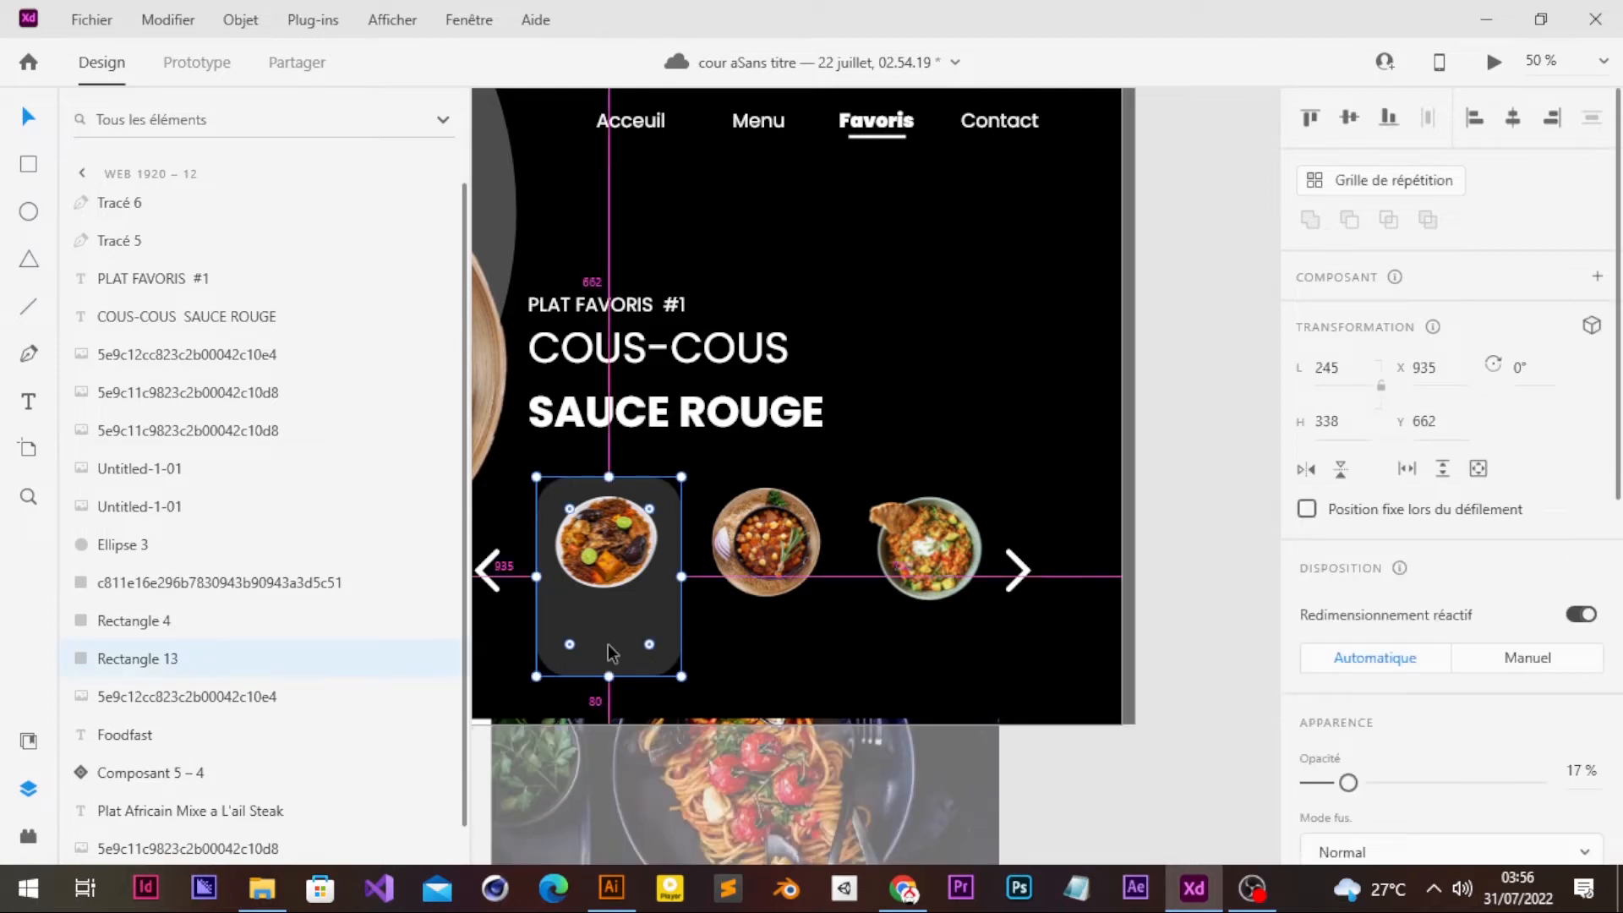
key(Right)
key(0)
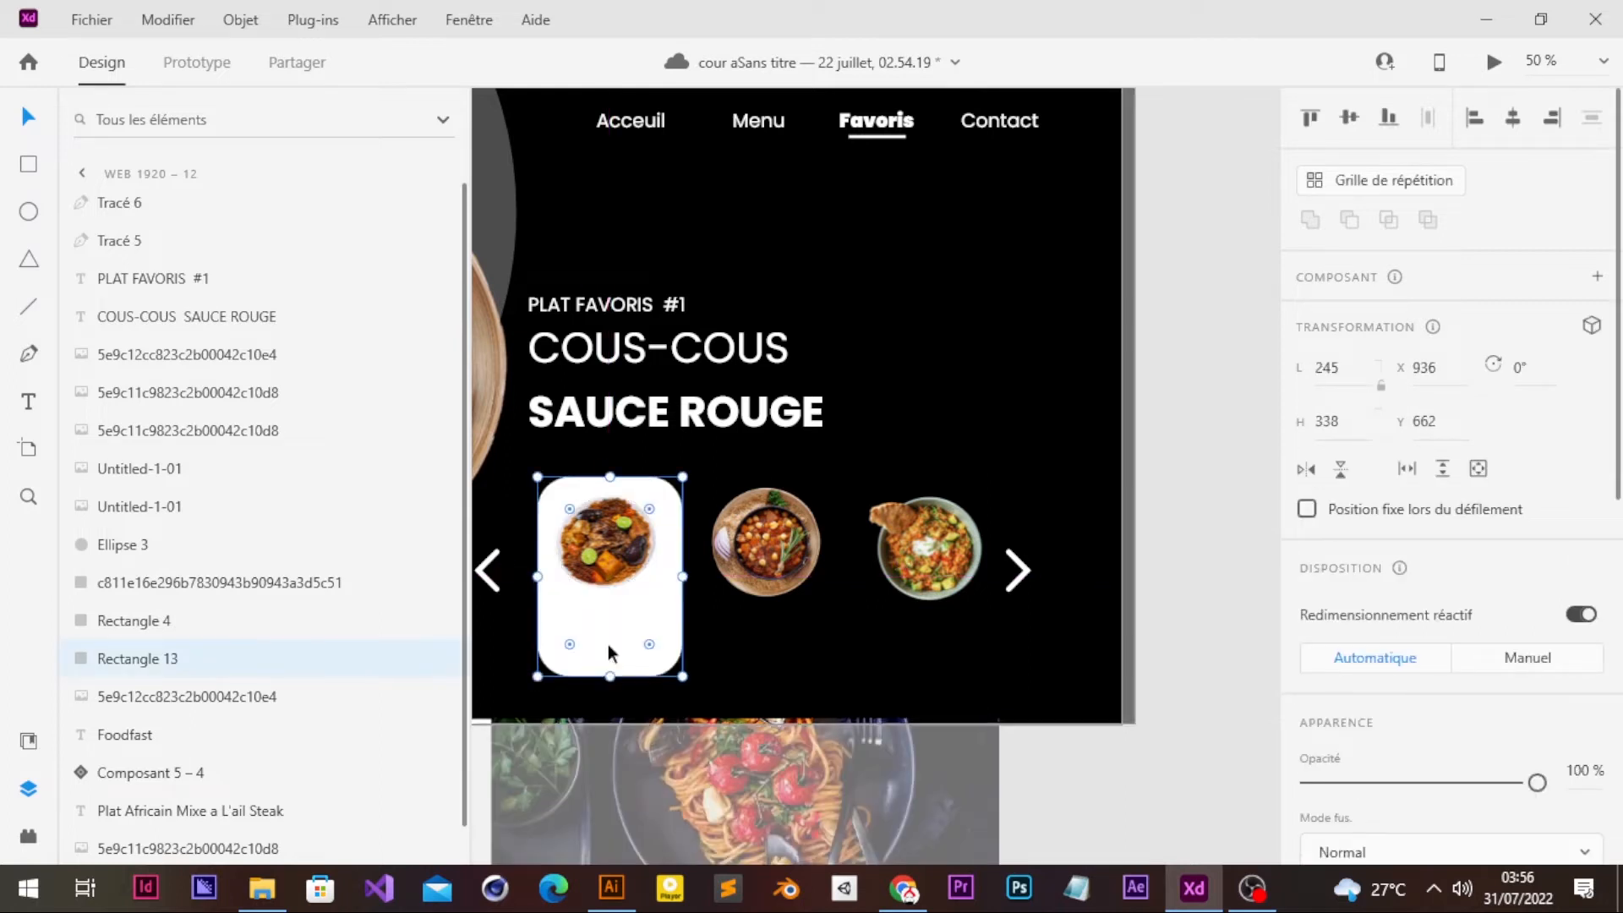
key(ctrl+z)
key(Right)
key(Right)
key(Right)
key(Right)
key(Right)
key(Right)
key(Right)
key(Right)
key(Right)
key(Right)
key(Right)
key(Right)
key(Right)
key(Right)
key(Right)
key(Right)
key(Right)
key(Right)
key(Right)
key(Right)
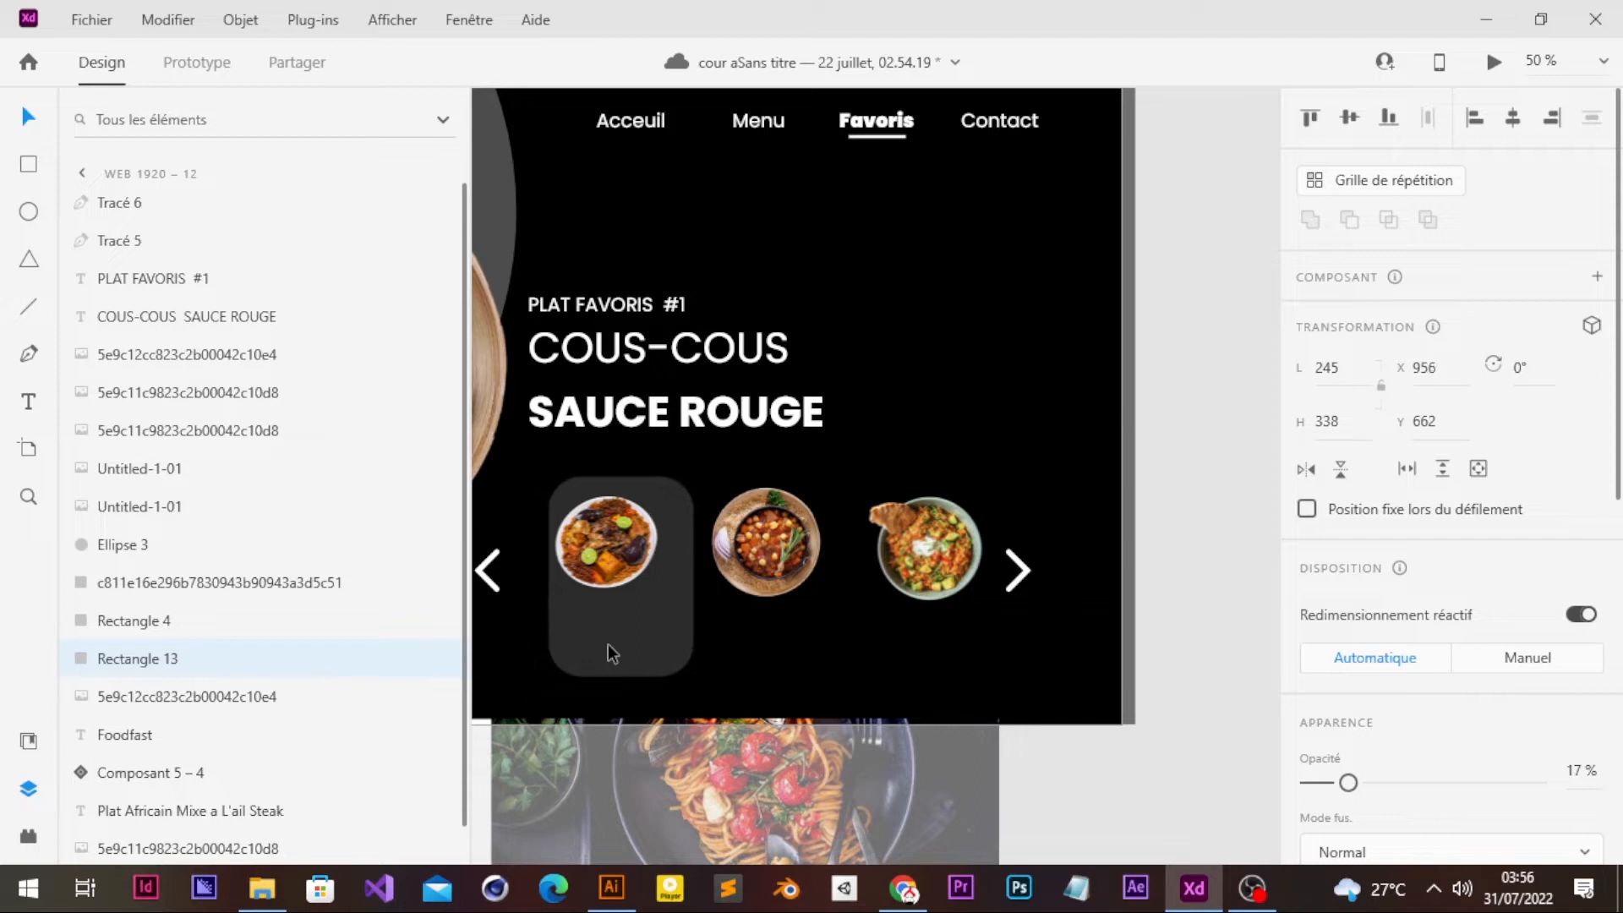
key(Right)
key(Right)
key(Right)
key(Right)
key(Right)
key(Right)
key(Right)
key(Right)
key(Right)
key(Right)
key(Right)
key(Right)
key(Right)
key(Right)
key(Right)
key(Right)
key(Right)
key(Right)
key(Right)
key(Right)
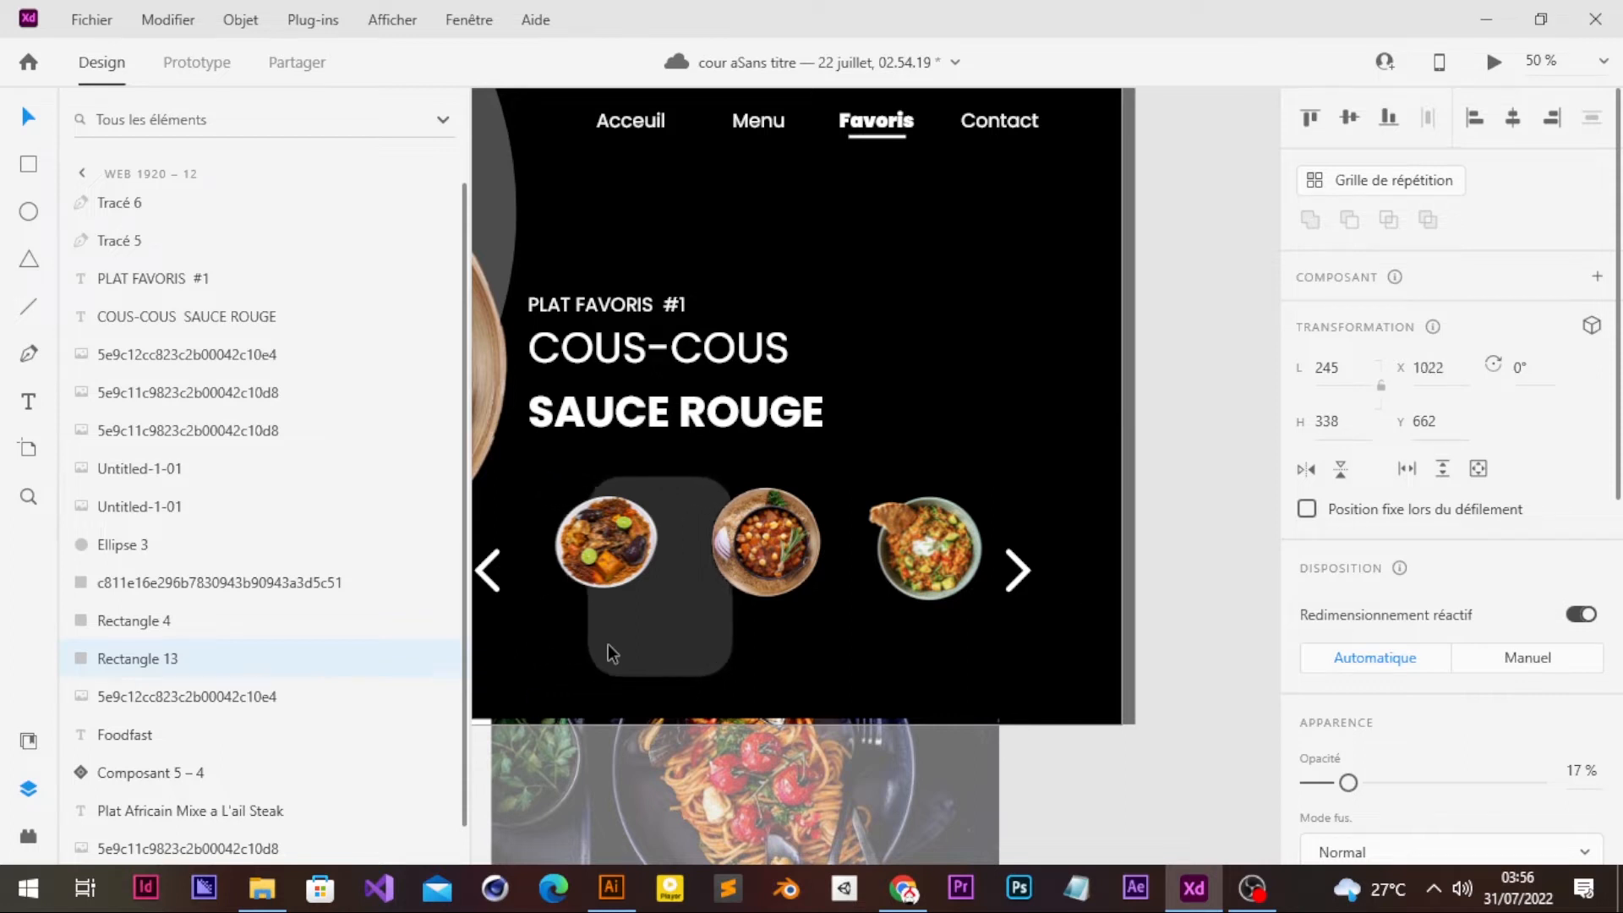
key(Right)
key(Right)
key(Right)
key(Right)
key(Right)
key(Right)
key(Right)
key(Right)
key(Right)
key(Right)
key(Right)
key(Right)
key(Right)
key(Right)
key(Right)
key(Right)
key(Right)
key(Right)
key(Right)
key(Right)
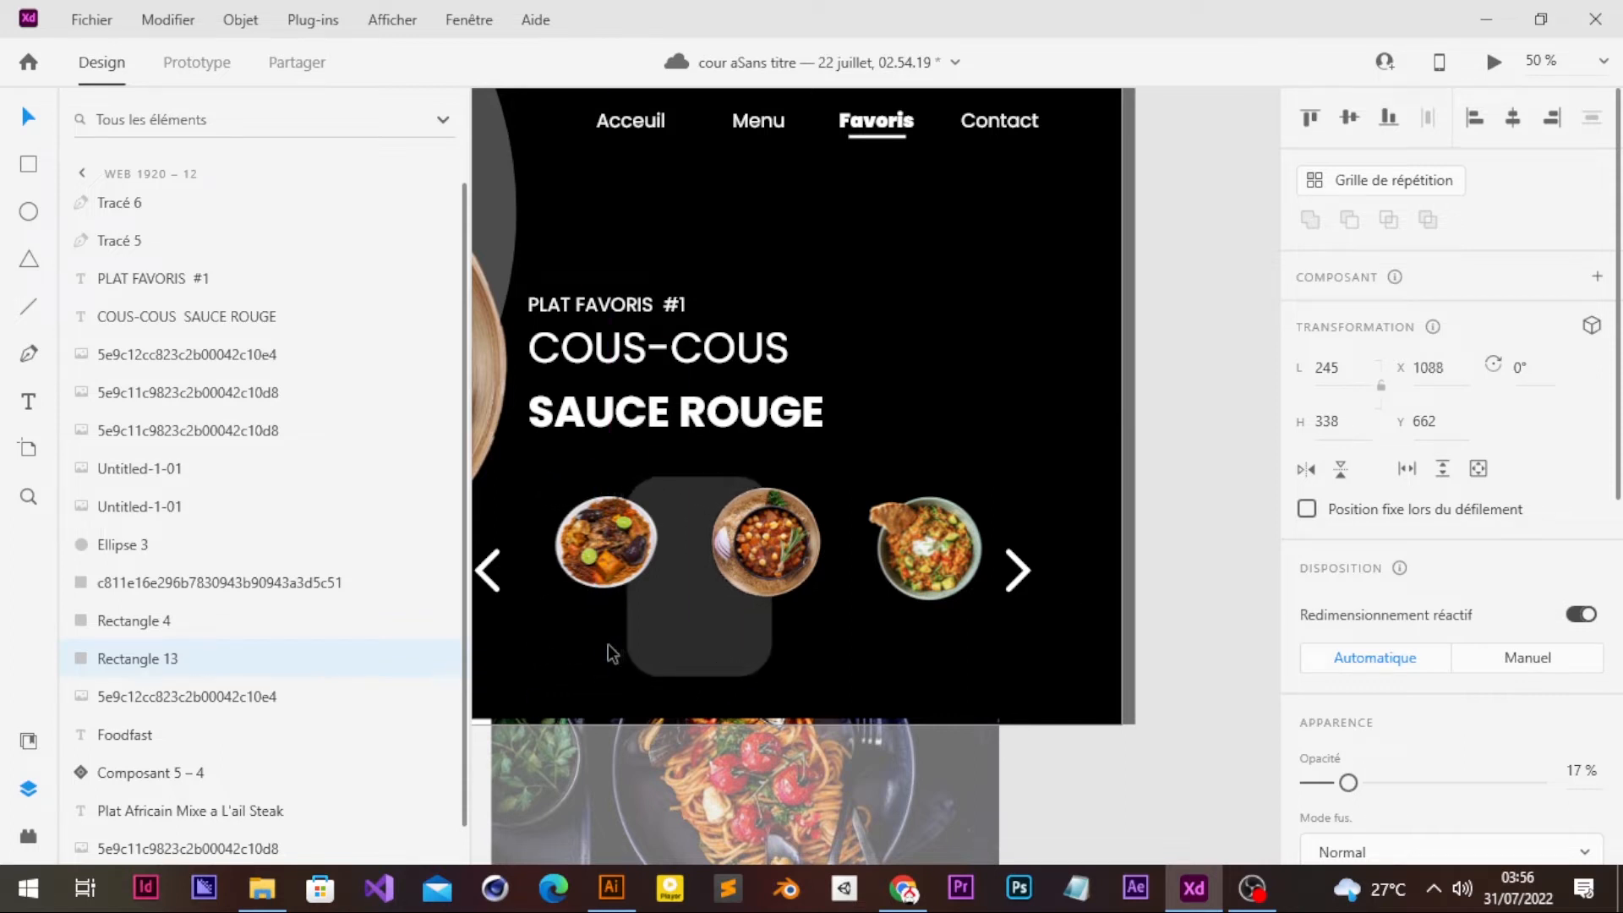
key(Right)
key(Right)
key(Right)
key(Right)
key(Right)
key(Right)
key(Right)
key(Right)
key(Right)
key(Right)
key(Right)
key(Right)
key(Right)
key(Right)
key(Right)
key(Right)
key(Right)
key(Right)
key(Right)
key(Right)
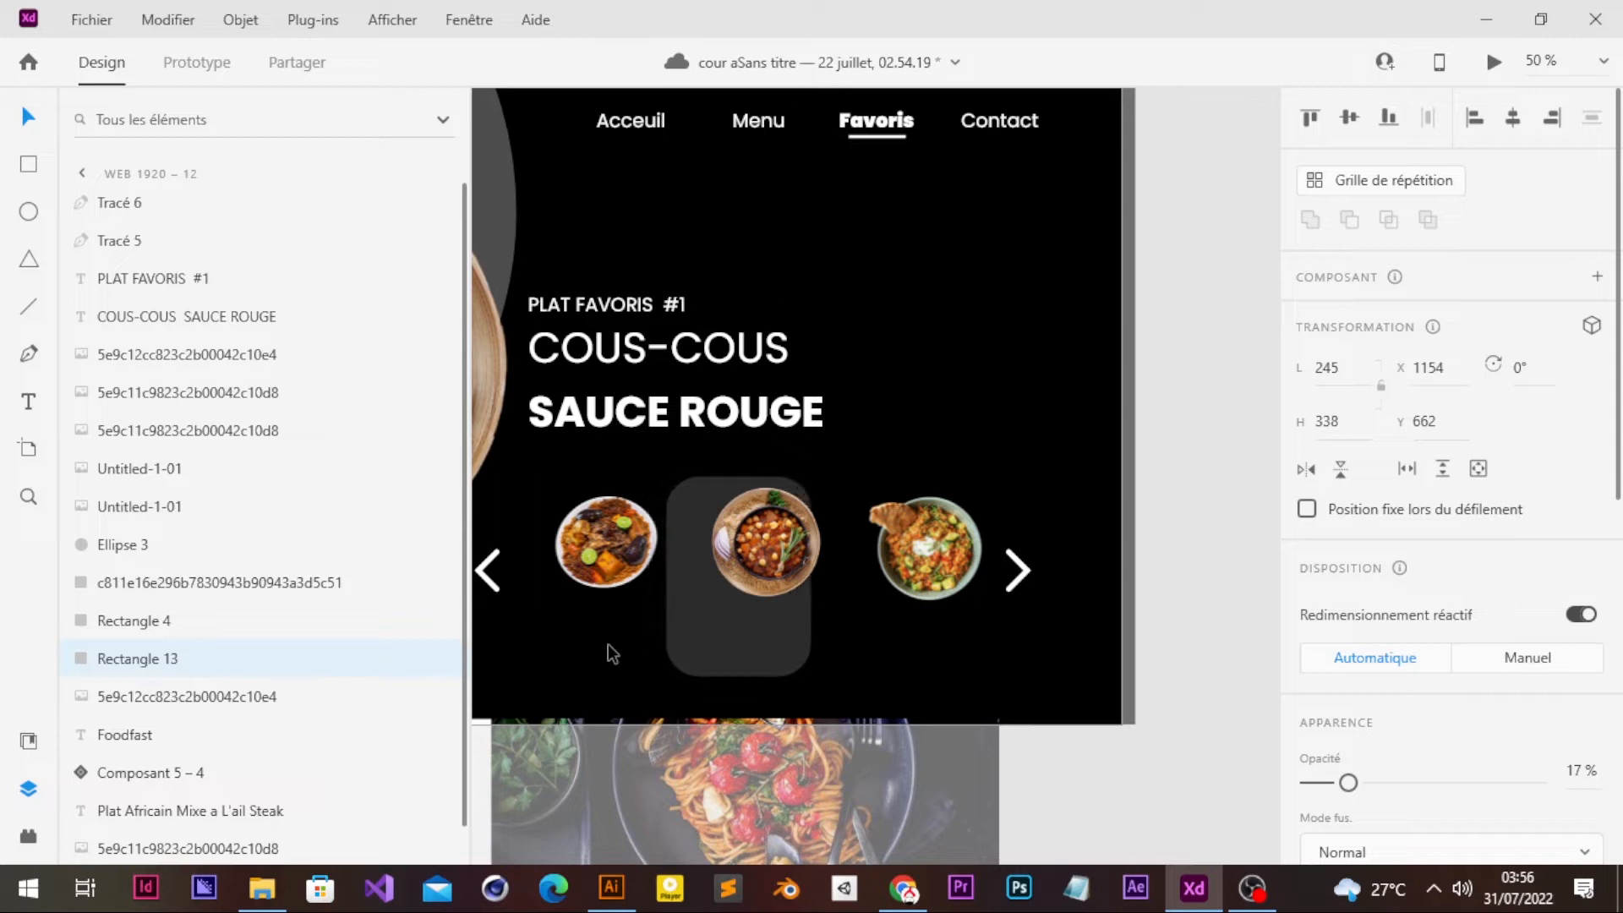
key(Right)
key(Right)
key(Right)
key(Right)
key(Right)
key(Right)
key(Right)
key(Right)
key(Right)
key(Right)
key(Right)
key(Right)
key(Right)
key(Right)
key(Right)
key(Right)
key(Right)
key(Right)
key(Right)
key(Right)
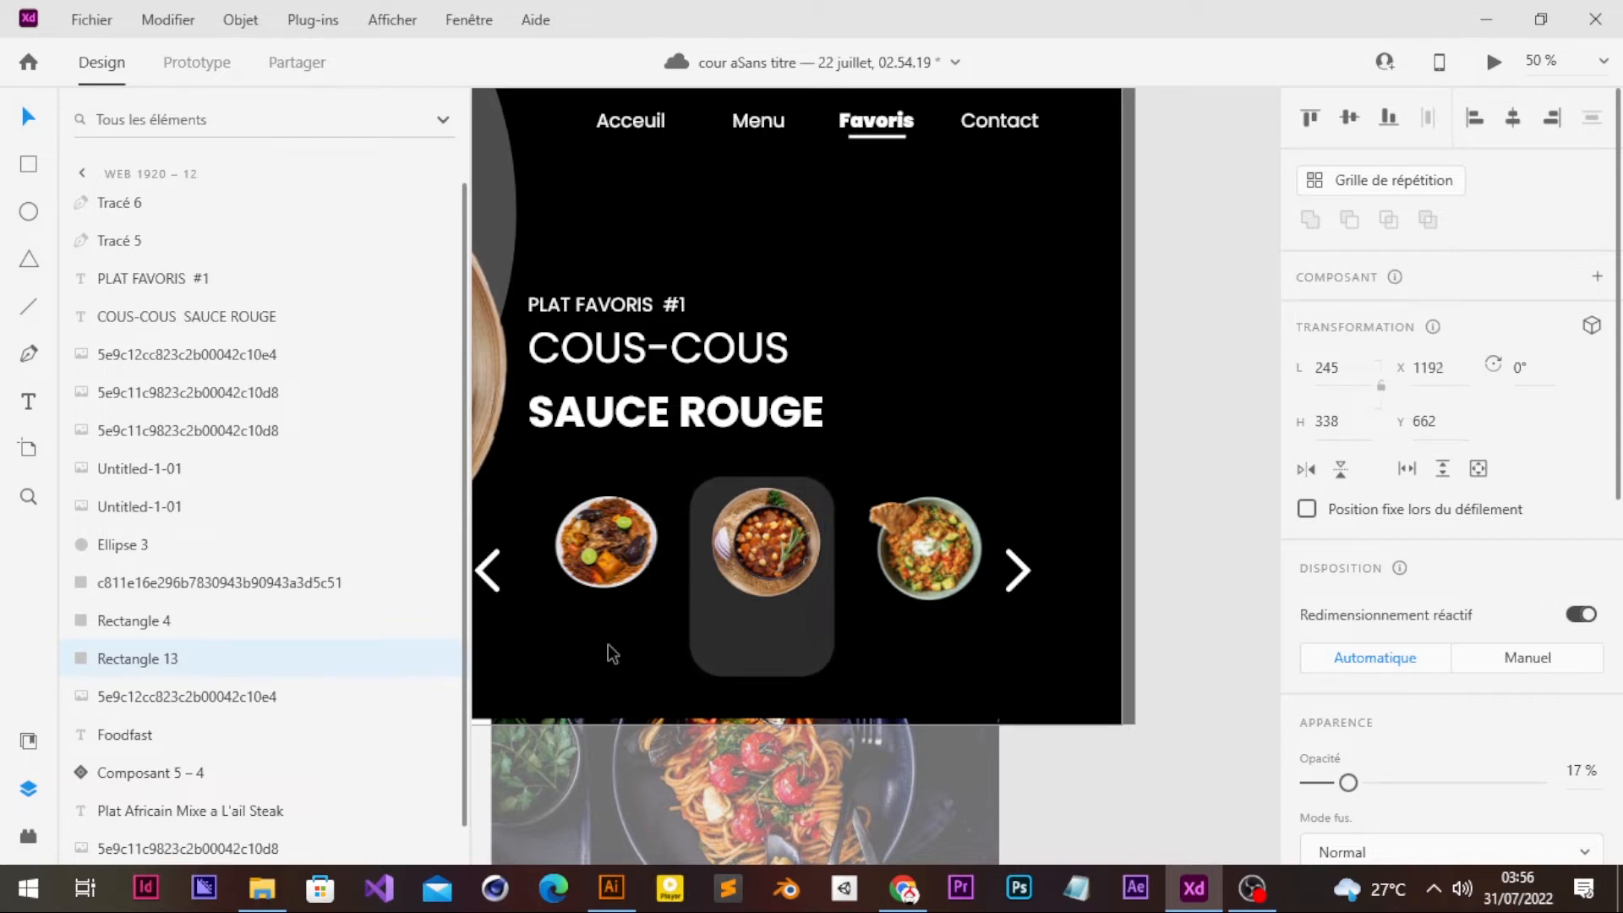
key(Right)
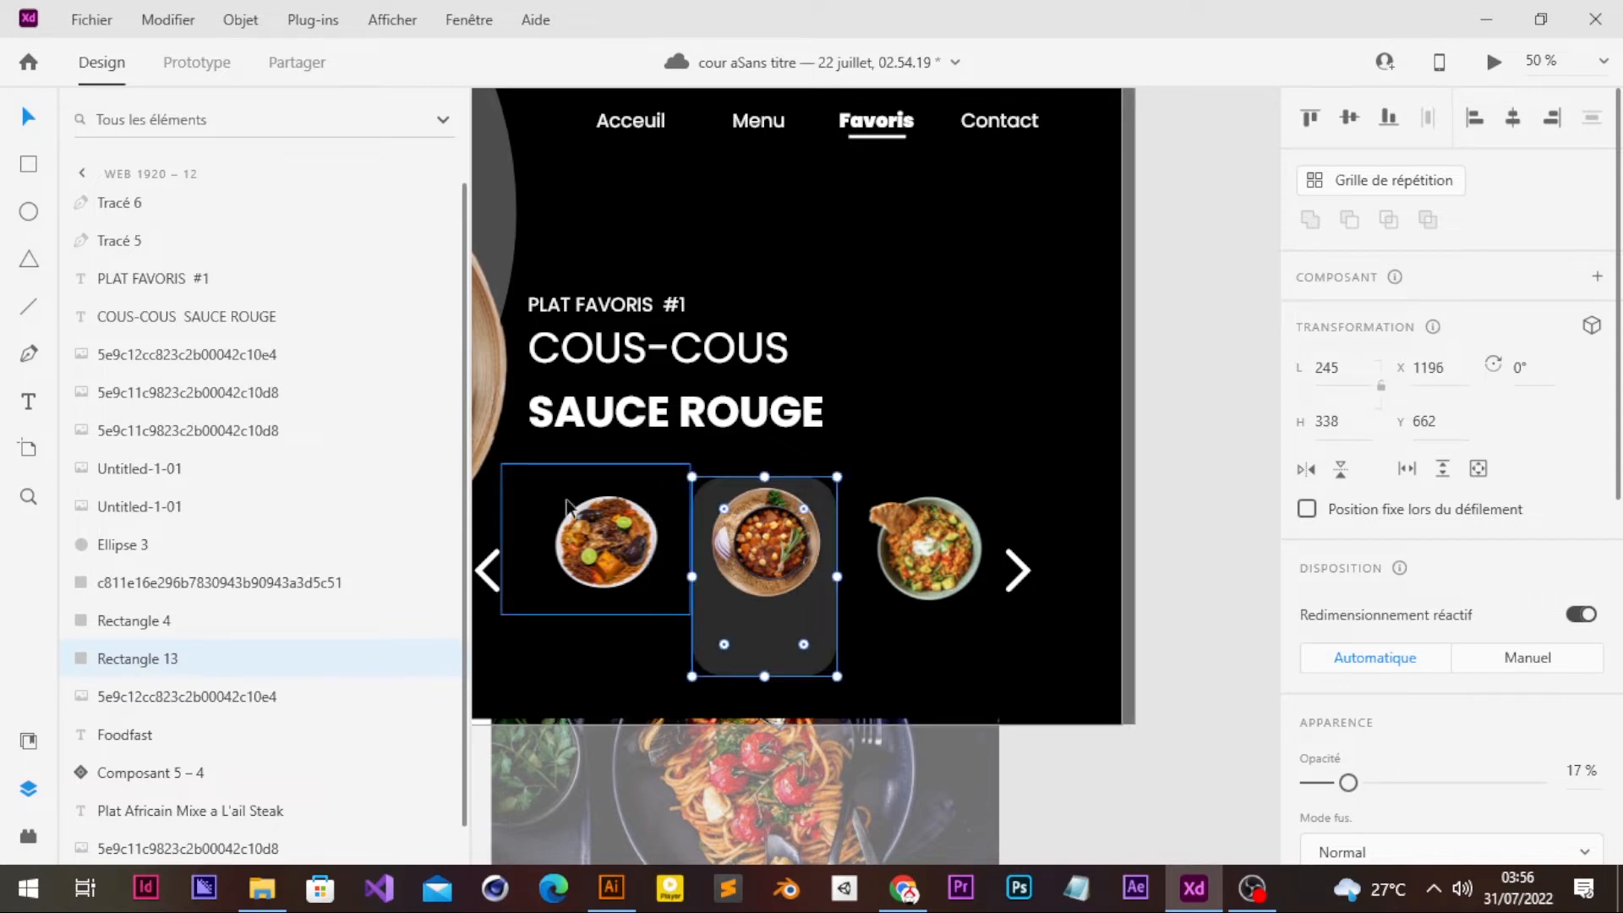
- Duplicate the COUS-COUS SAUCE ROUGE heading and place the copy over the card at X 1121, Y 844
click(655, 393)
drag(655, 393, 773, 657)
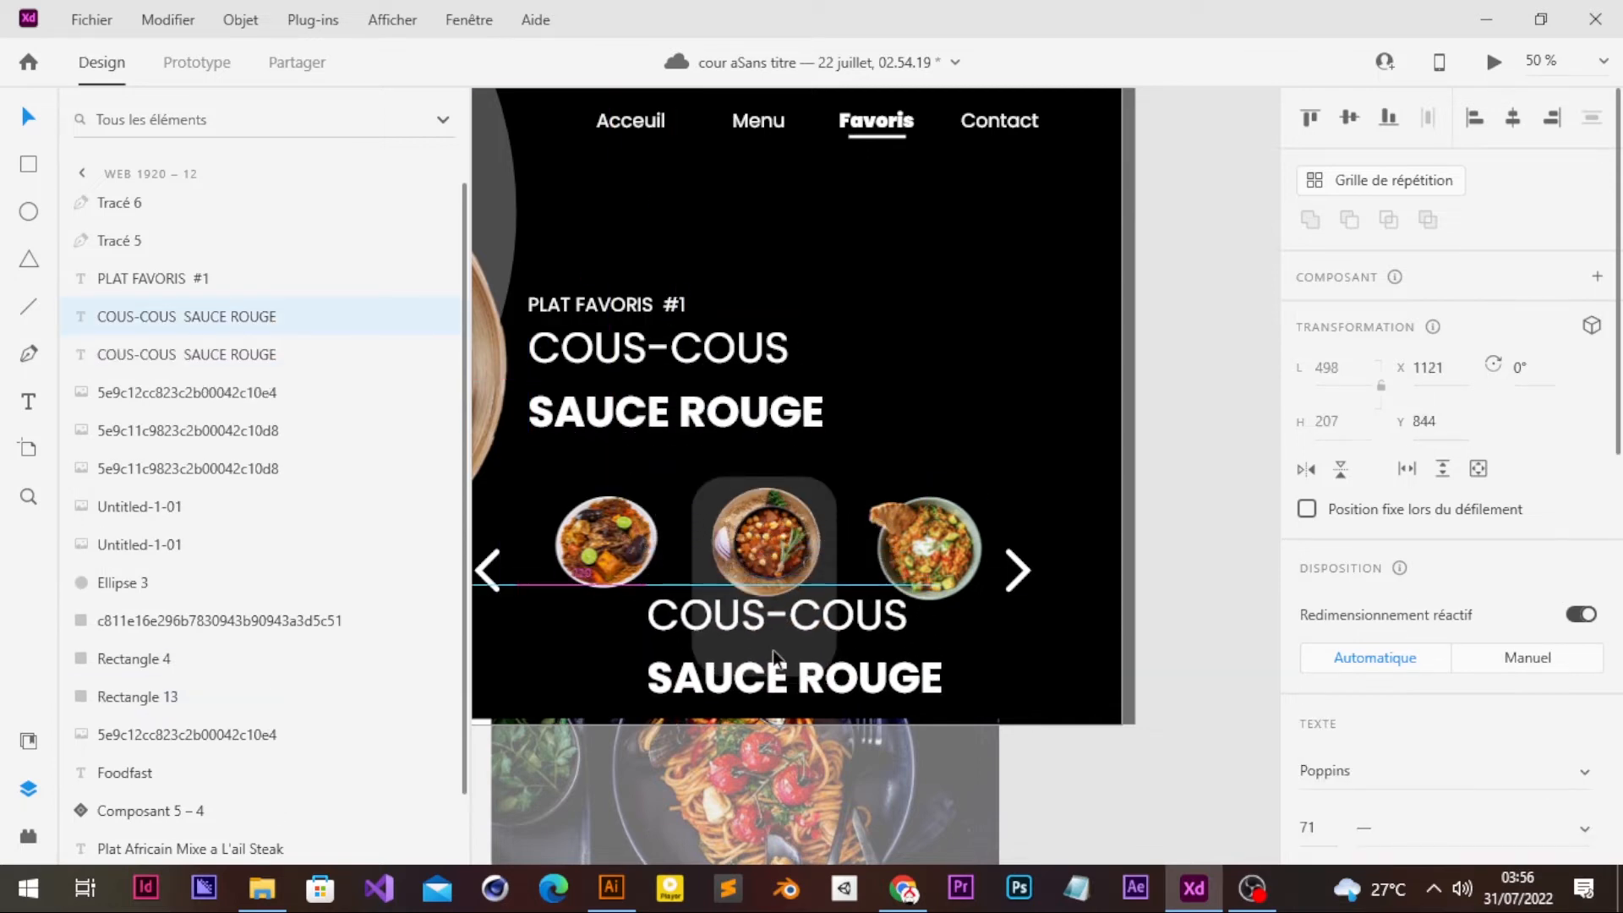
- Check the text size of the small riz-poisson thiebou dieun caption on the Web 1920 – 11 artboard
scroll(773, 657, left, 15)
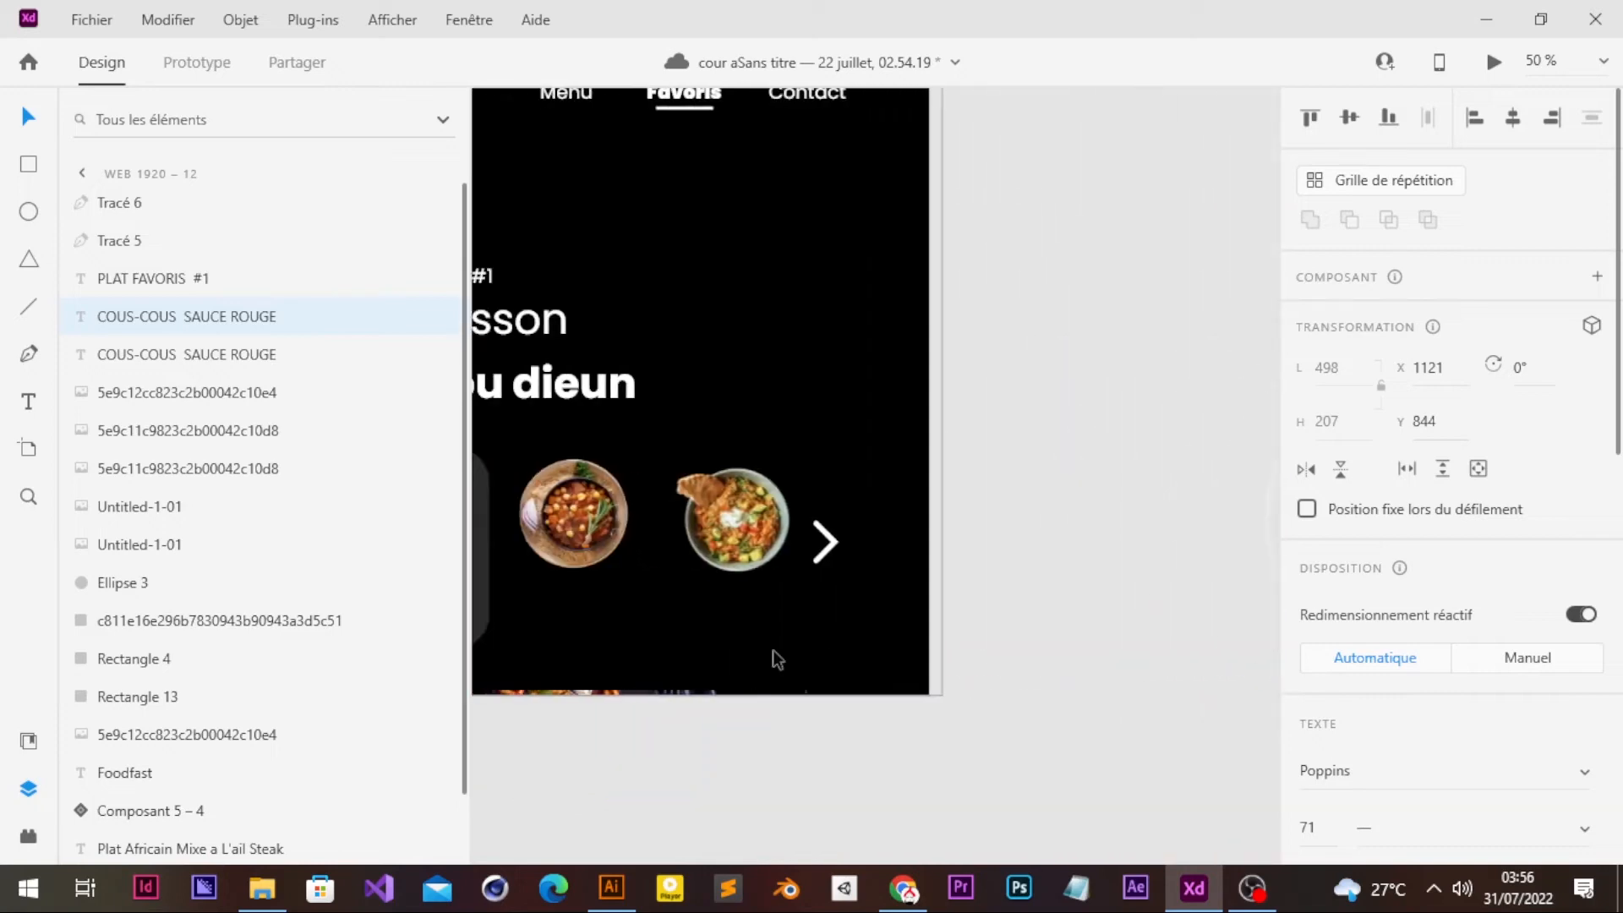
scroll(773, 649, left, 5)
double_click(719, 610)
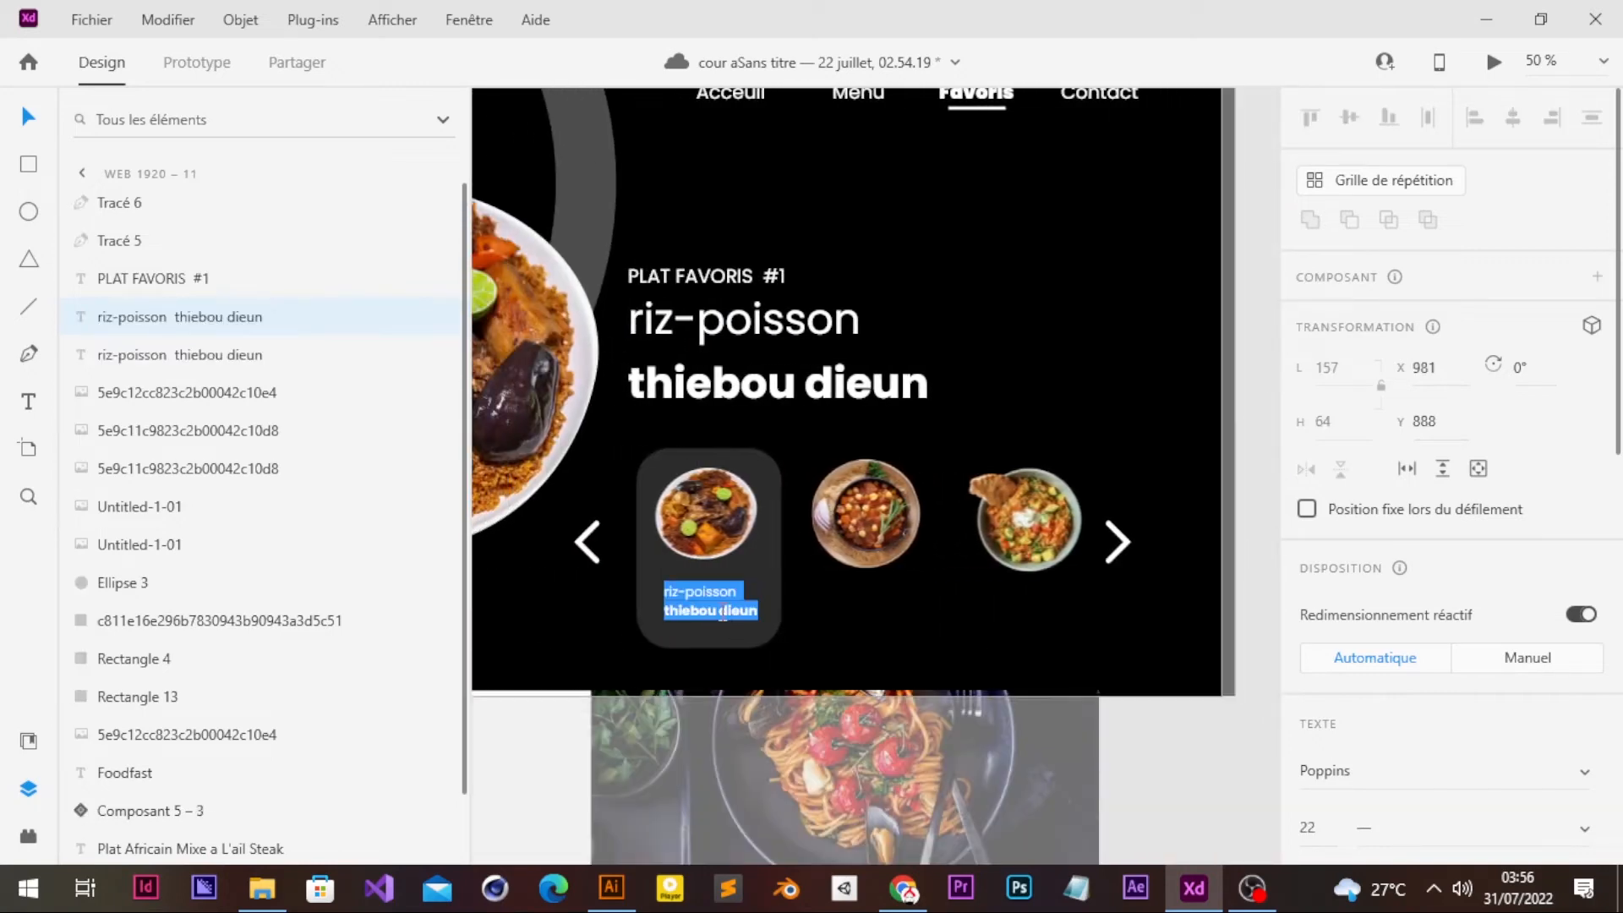
scroll(1342, 629, down, 4)
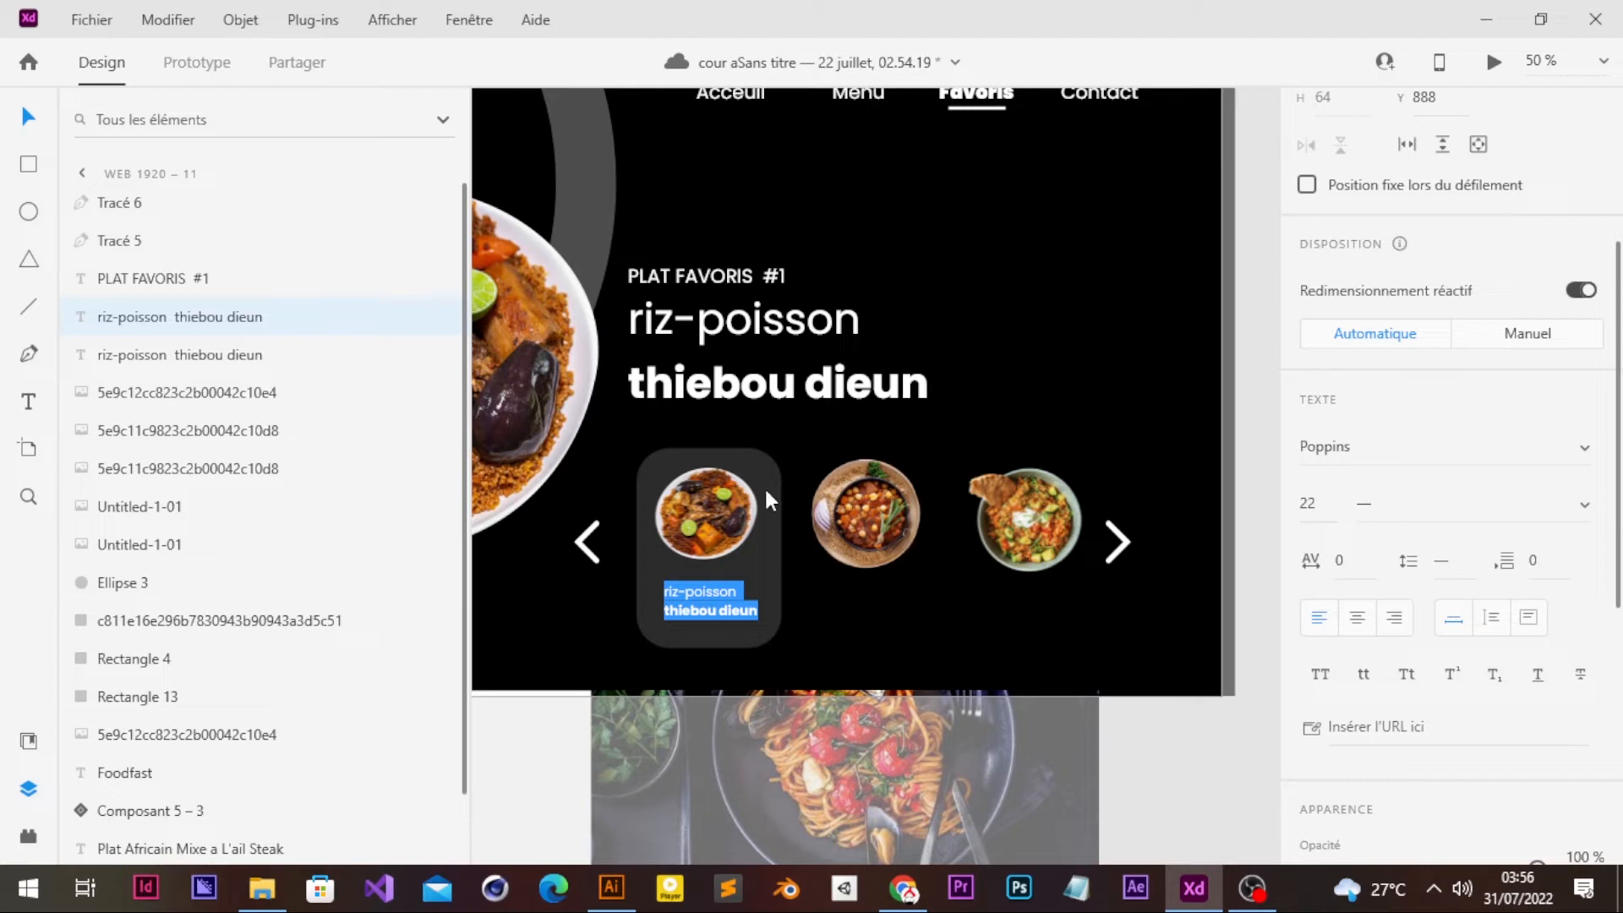
key(Escape)
scroll(1032, 429, right, 10)
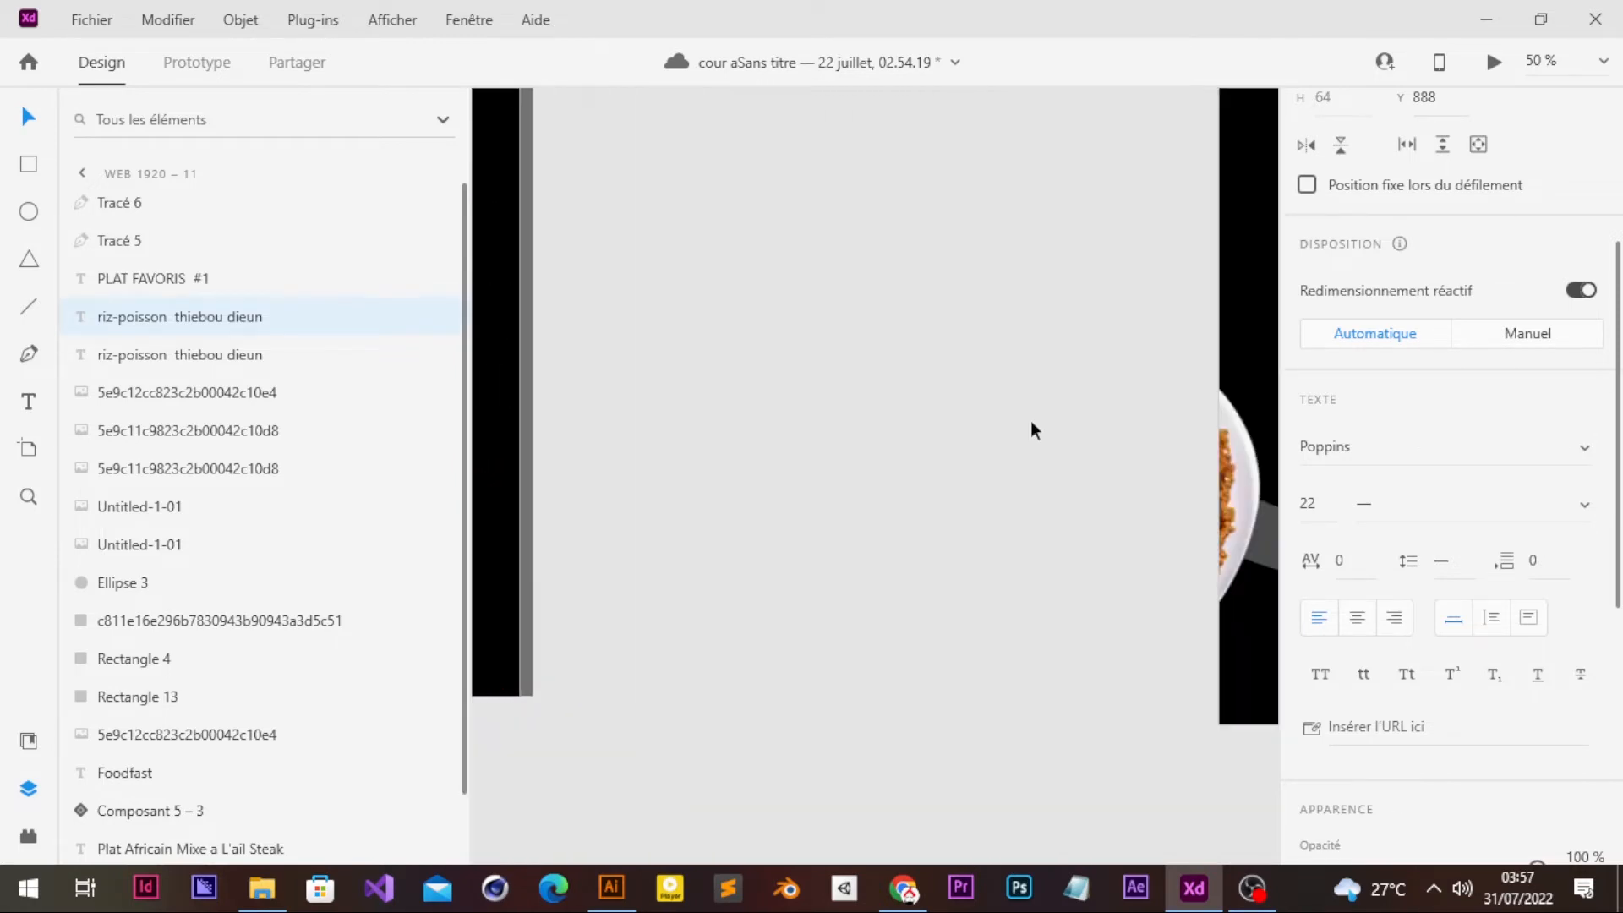
scroll(1031, 429, right, 10)
- Set the duplicated COUS-COUS SAUCE ROUGE text over the card to size 22
click(909, 654)
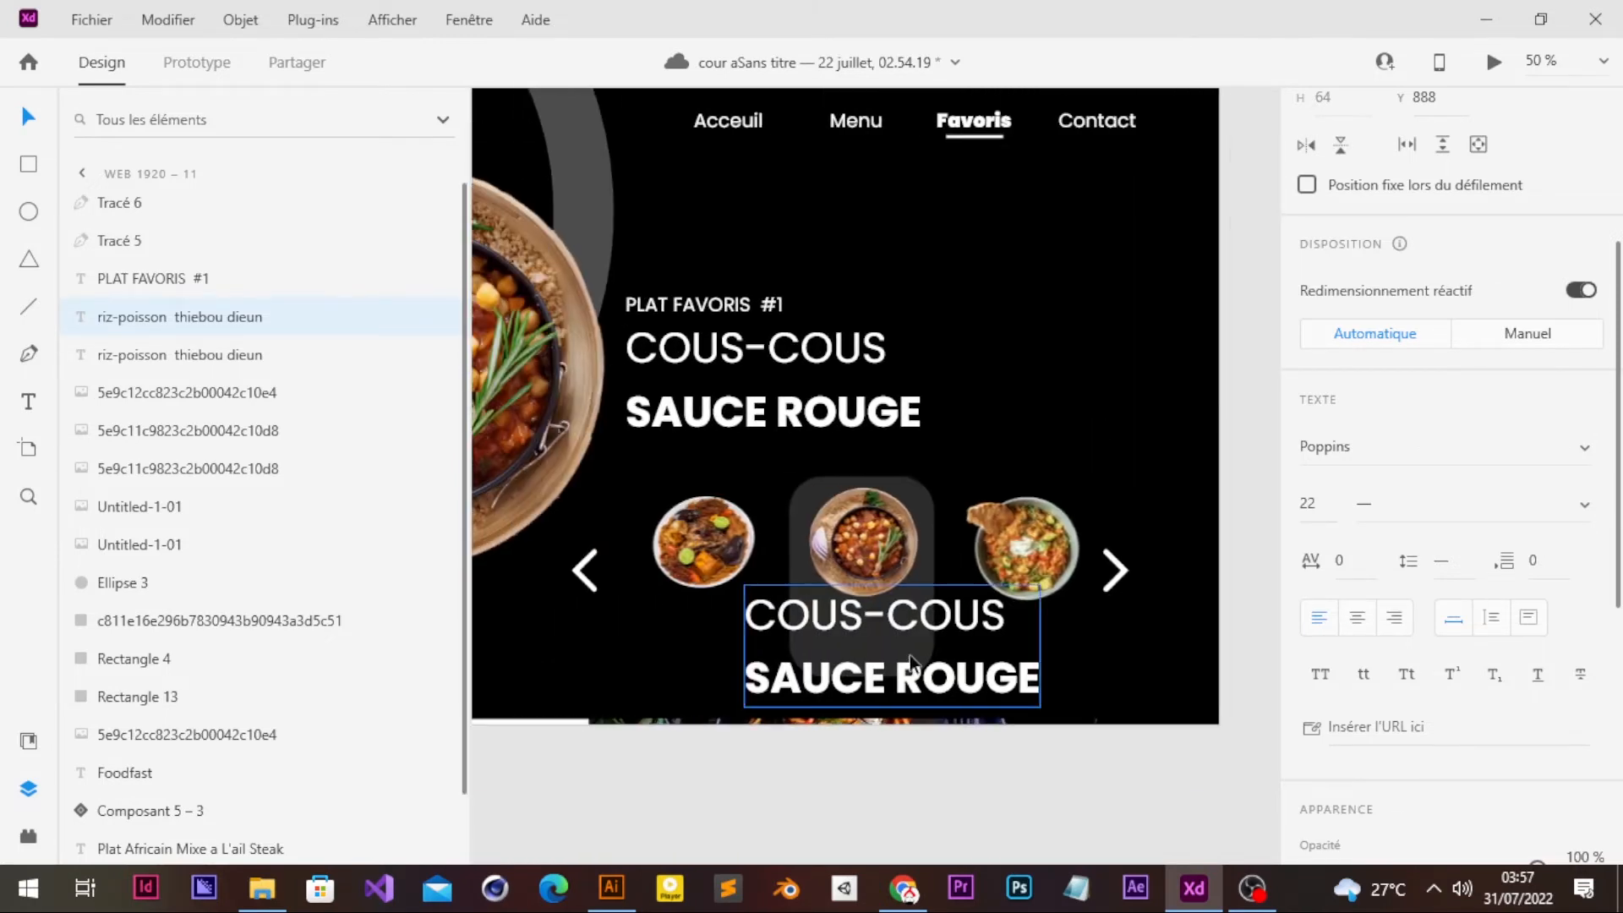
scroll(1443, 546, down, 6)
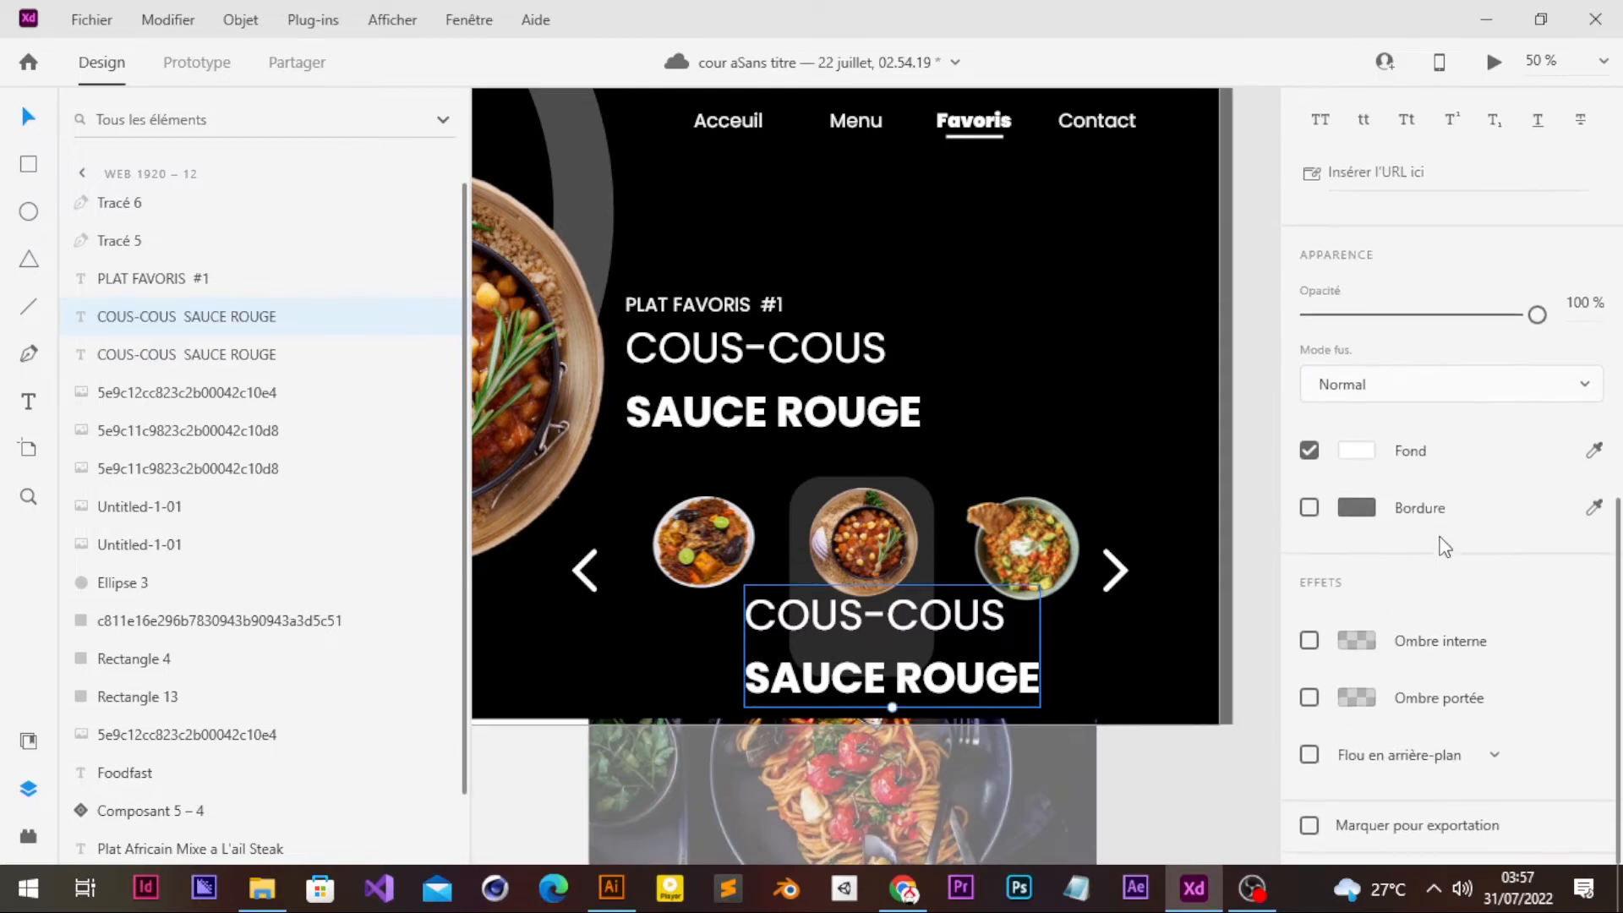
scroll(1442, 543, up, 7)
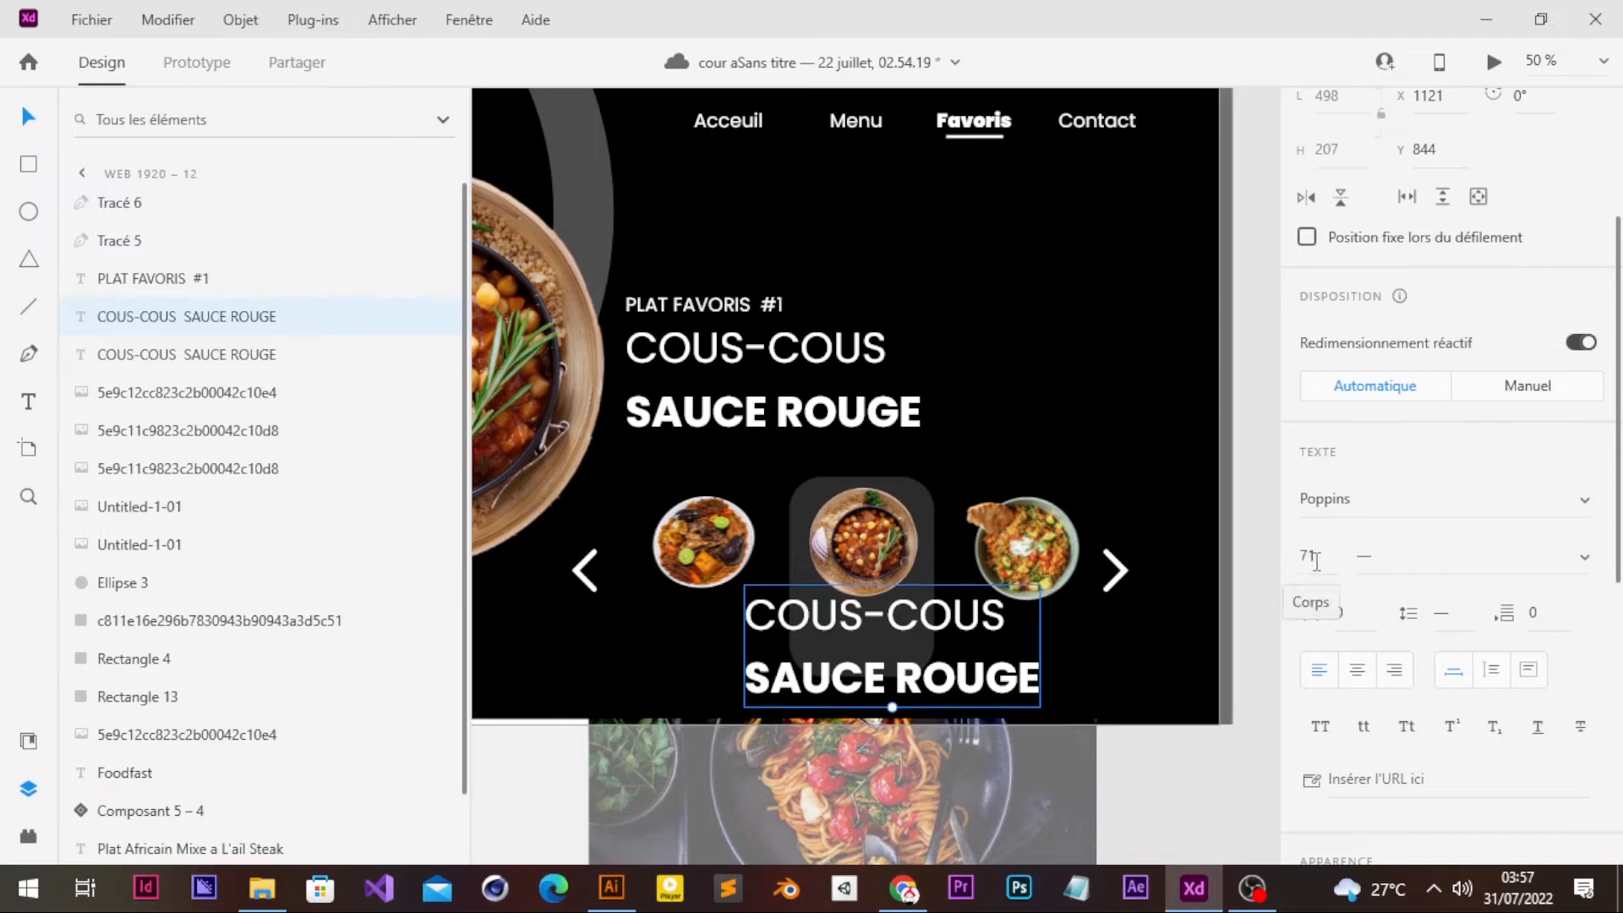
drag(1317, 560, 1272, 554)
text(322)
text(2)
key(BackSpace)
key(BackSpace)
key(BackSpace)
key(BackSpace)
text(22)
key(Return)
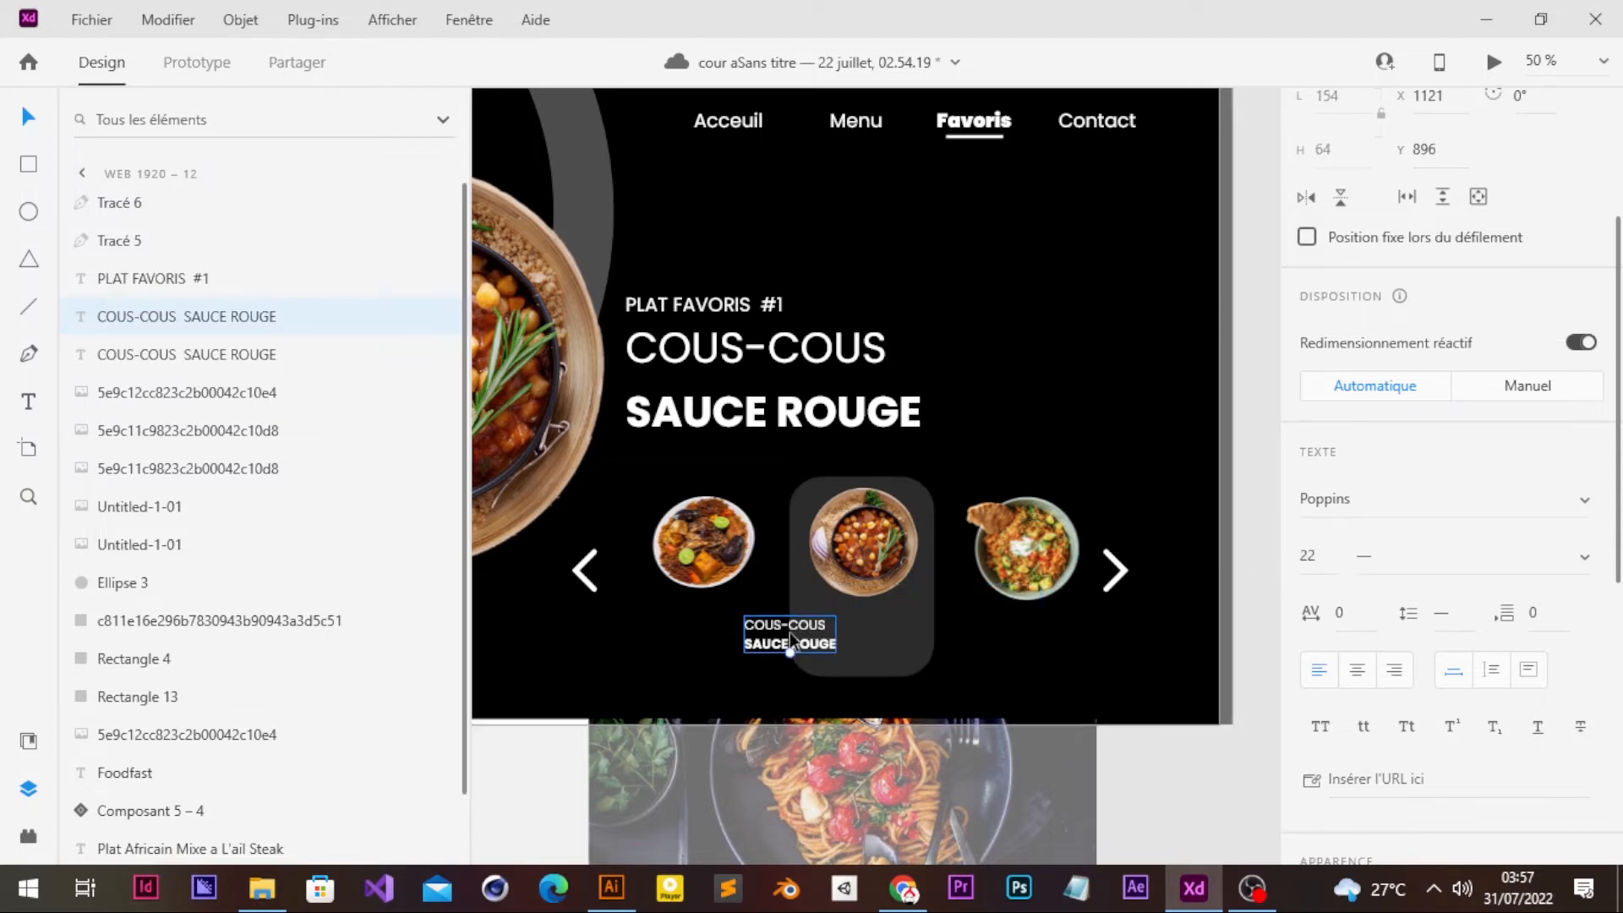
- Move the small COUS-COUS SAUCE ROUGE caption to X 1248, centred on the card beneath the second dish thumbnail
drag(789, 633, 866, 630)
scroll(866, 630, left, 3)
scroll(865, 630, up, 5)
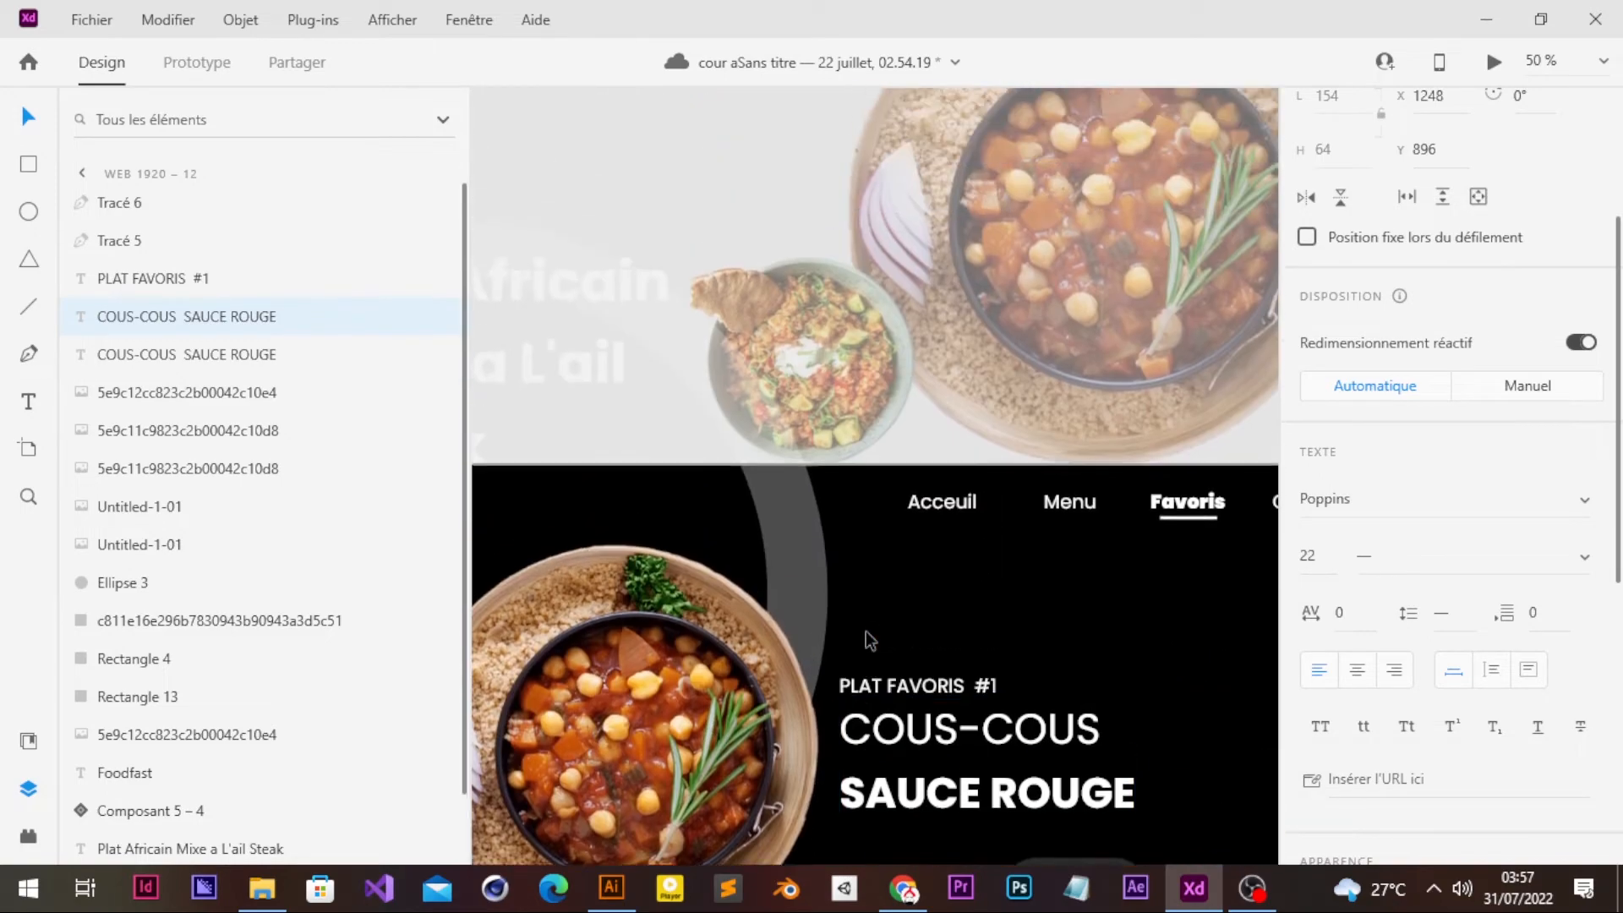
scroll(967, 602, left, 1)
scroll(966, 602, left, 1)
scroll(967, 602, down, 8)
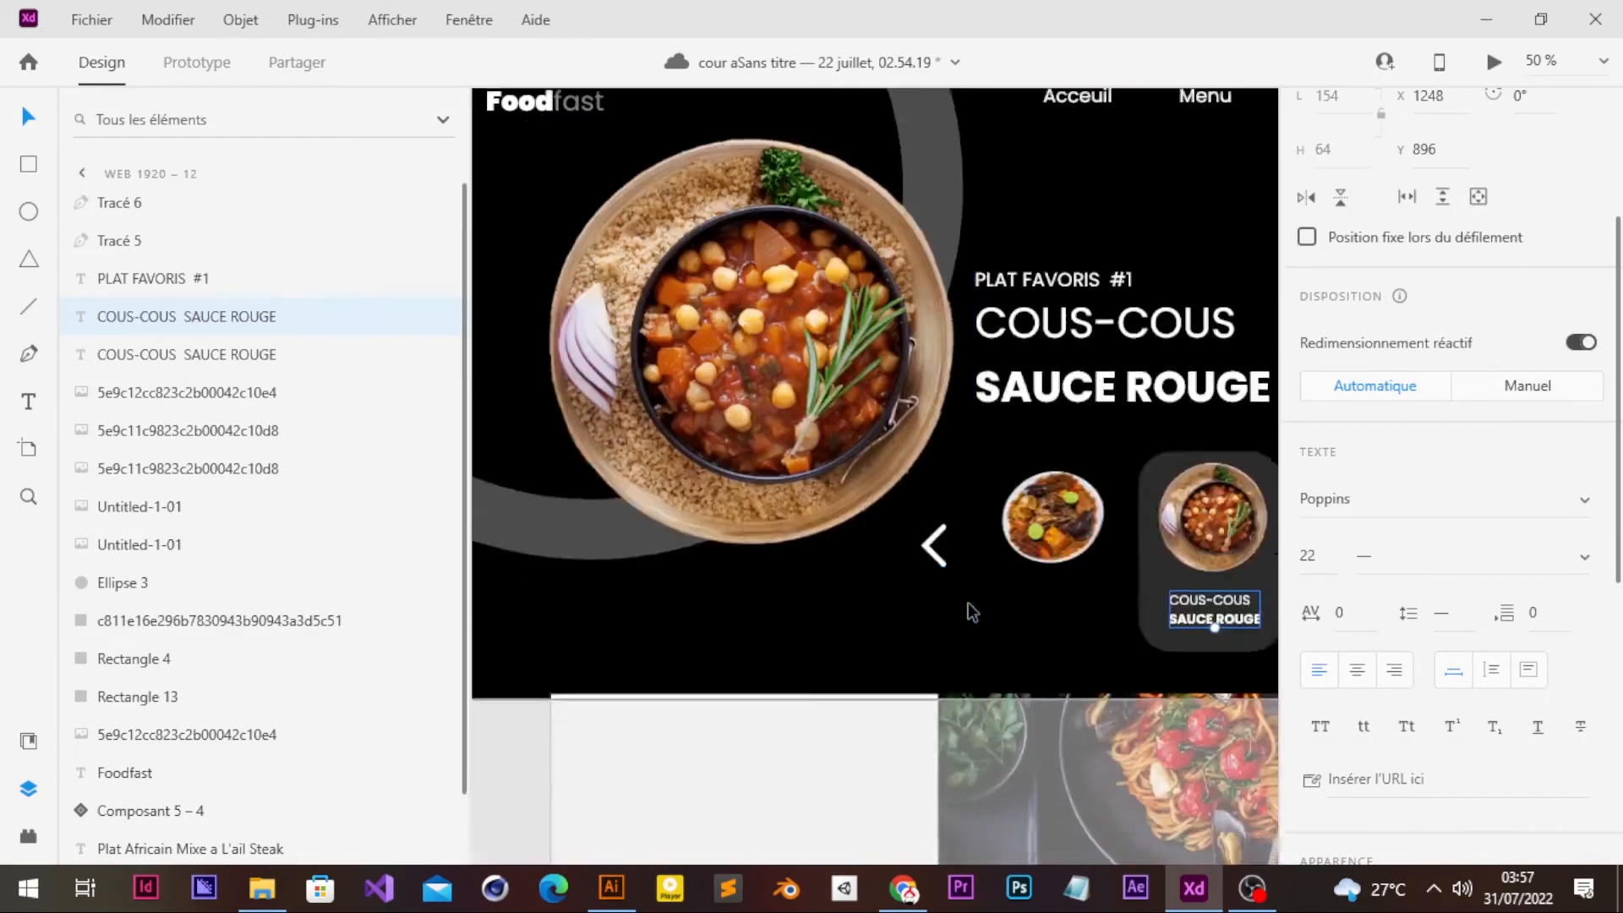
scroll(967, 602, right, 2)
scroll(1134, 531, up, 1)
scroll(1250, 438, up, 4)
scroll(1249, 439, right, 2)
- Import the image 5e9c12cc823c2b00042c10e4 from the xd folder into the Web 1920 – 12 artboard
click(727, 219)
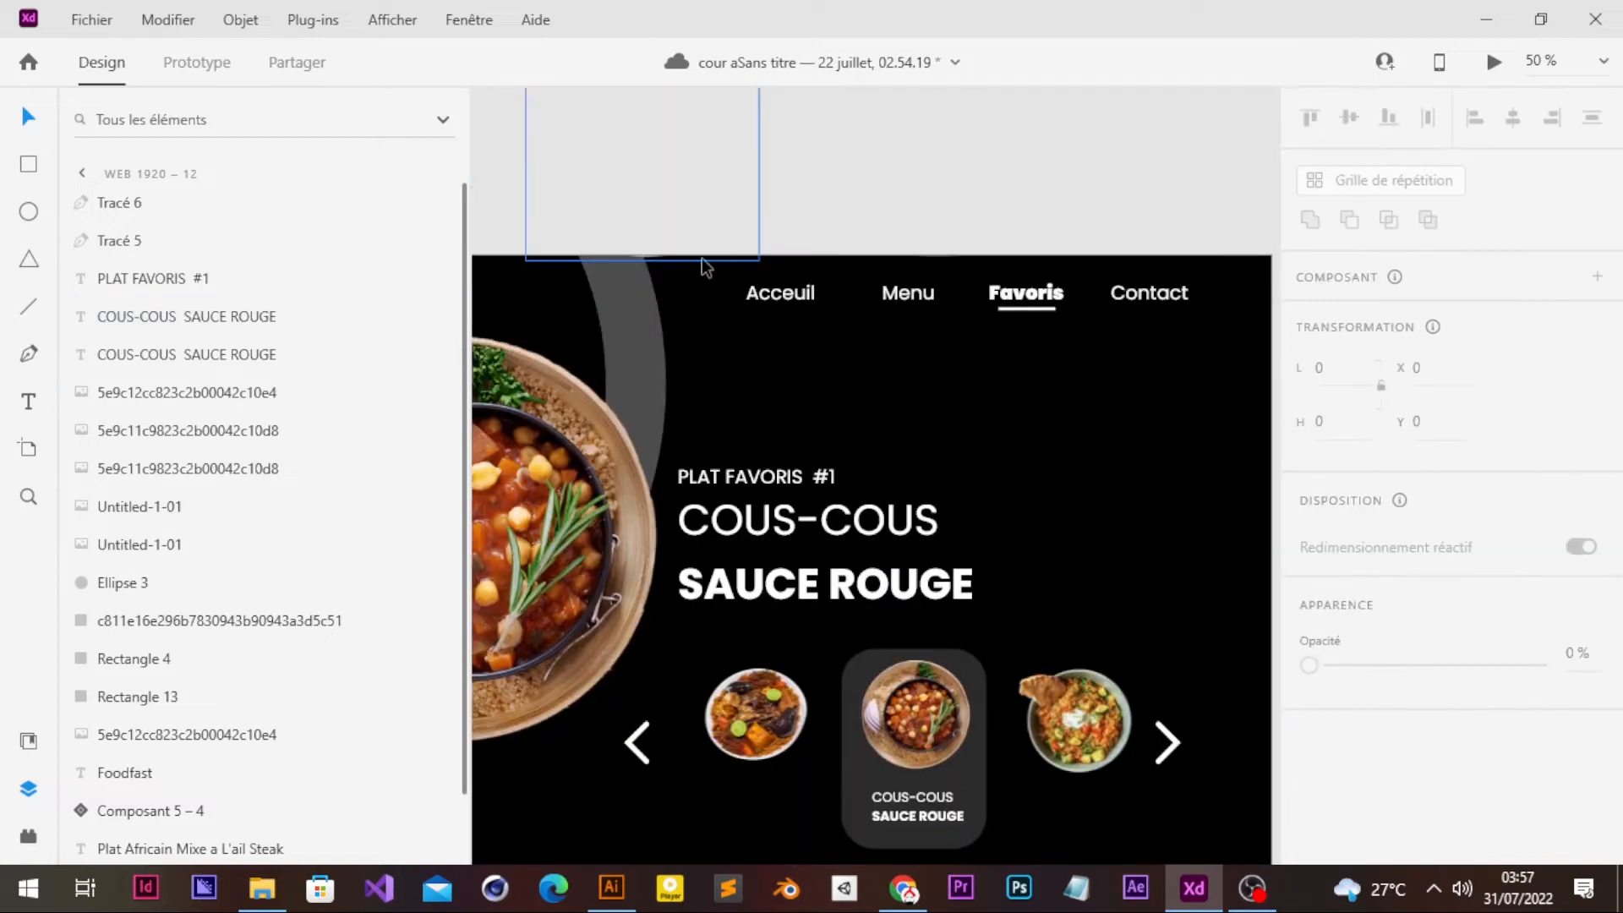
click(262, 887)
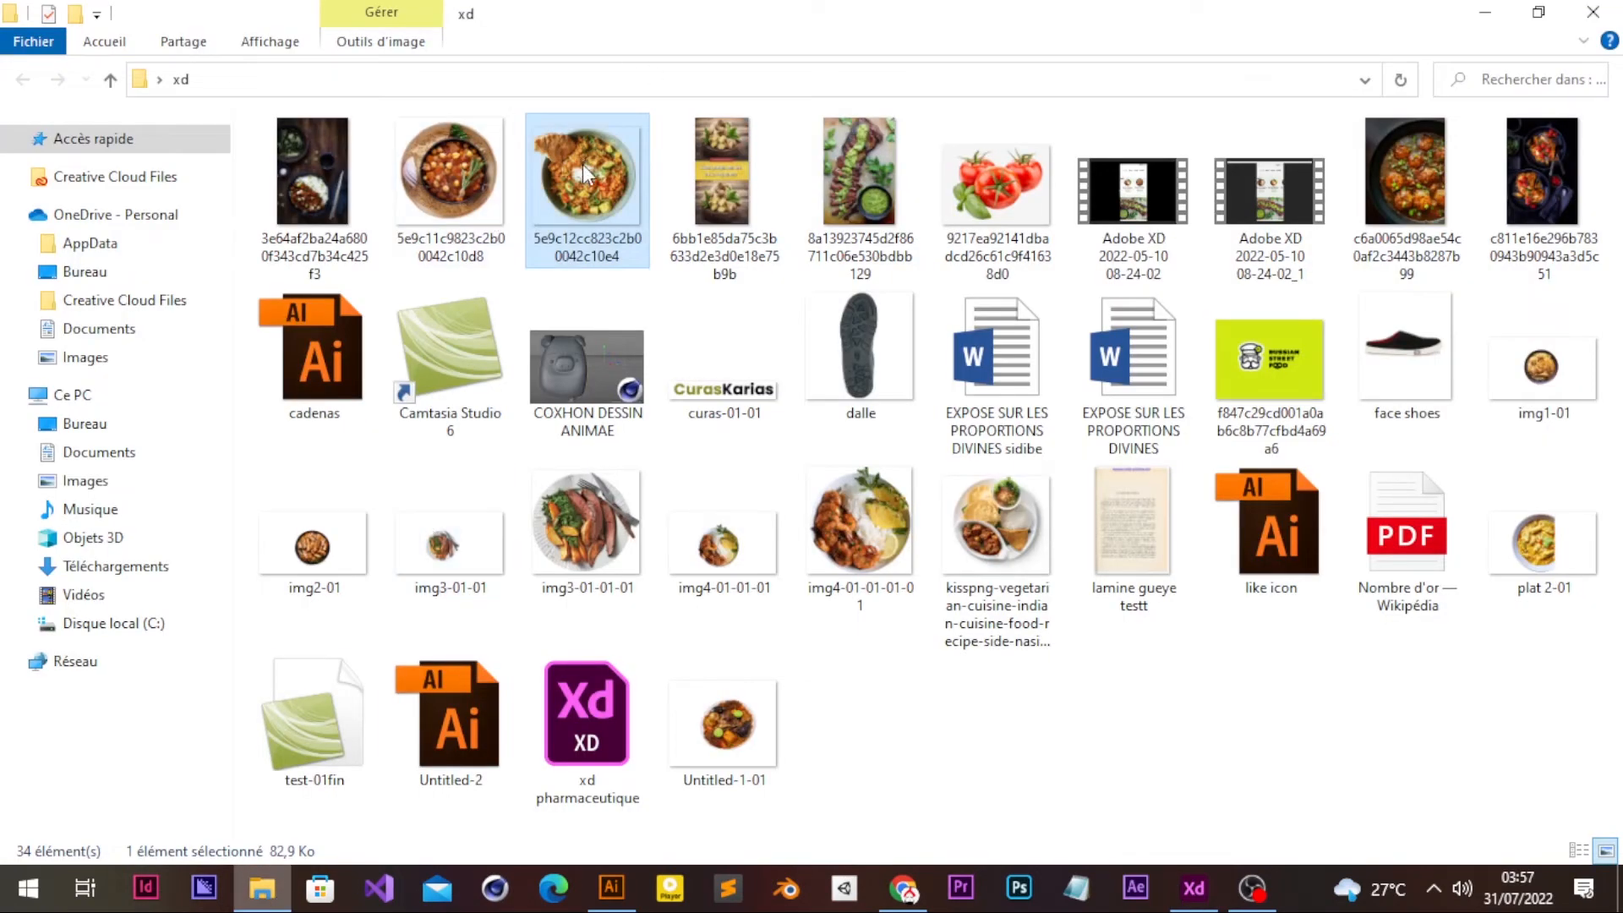
drag(581, 164, 1200, 850)
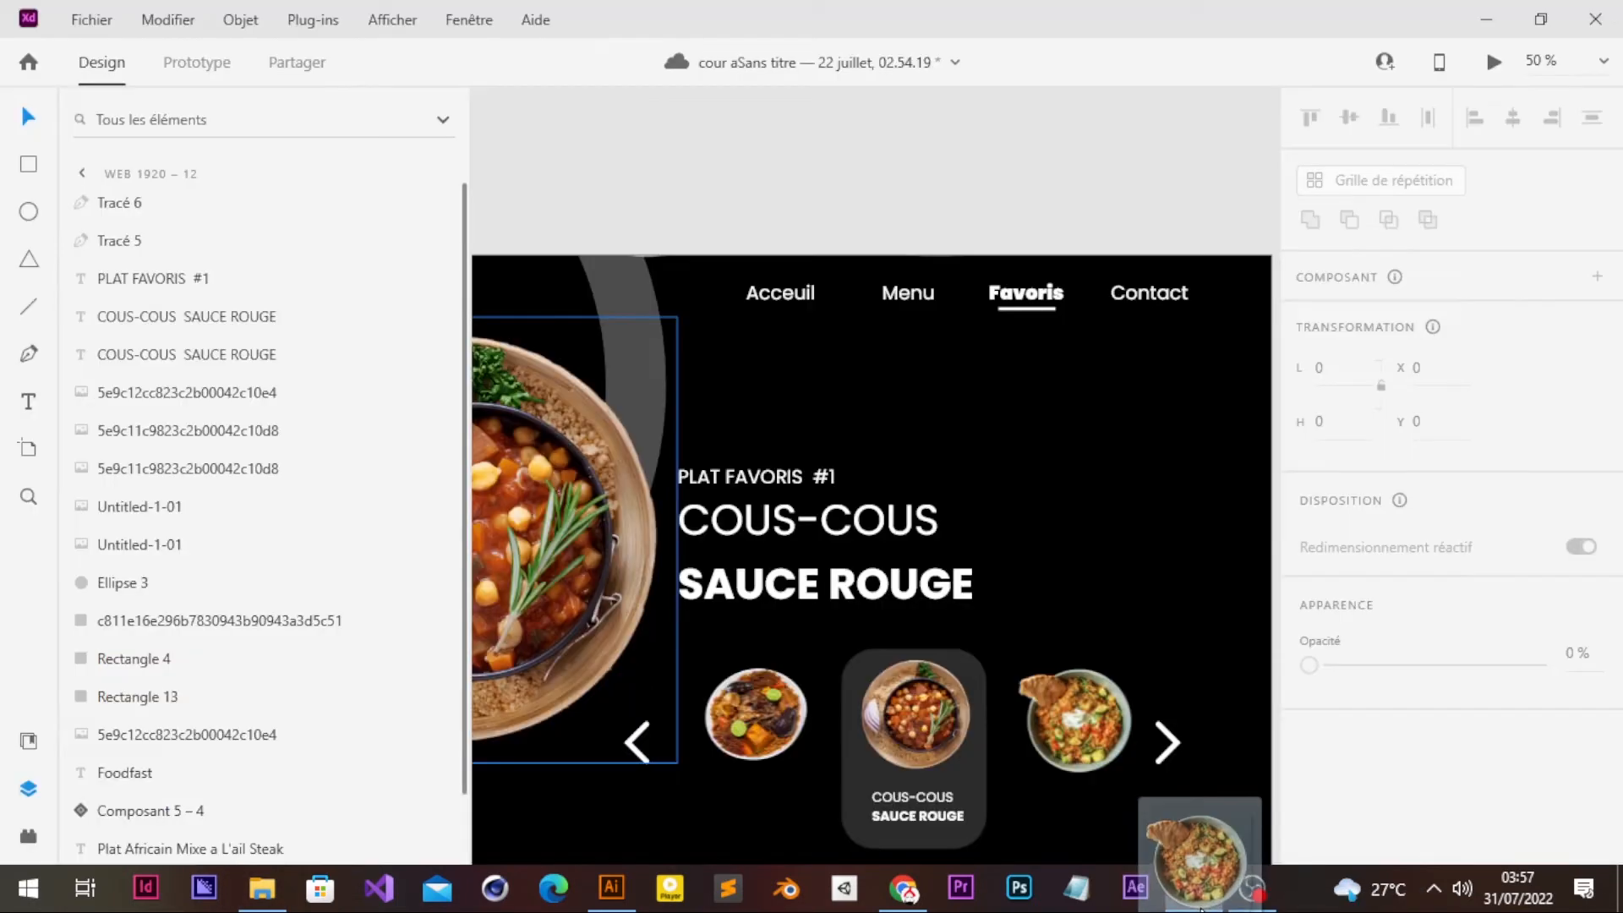
drag(1200, 904, 653, 211)
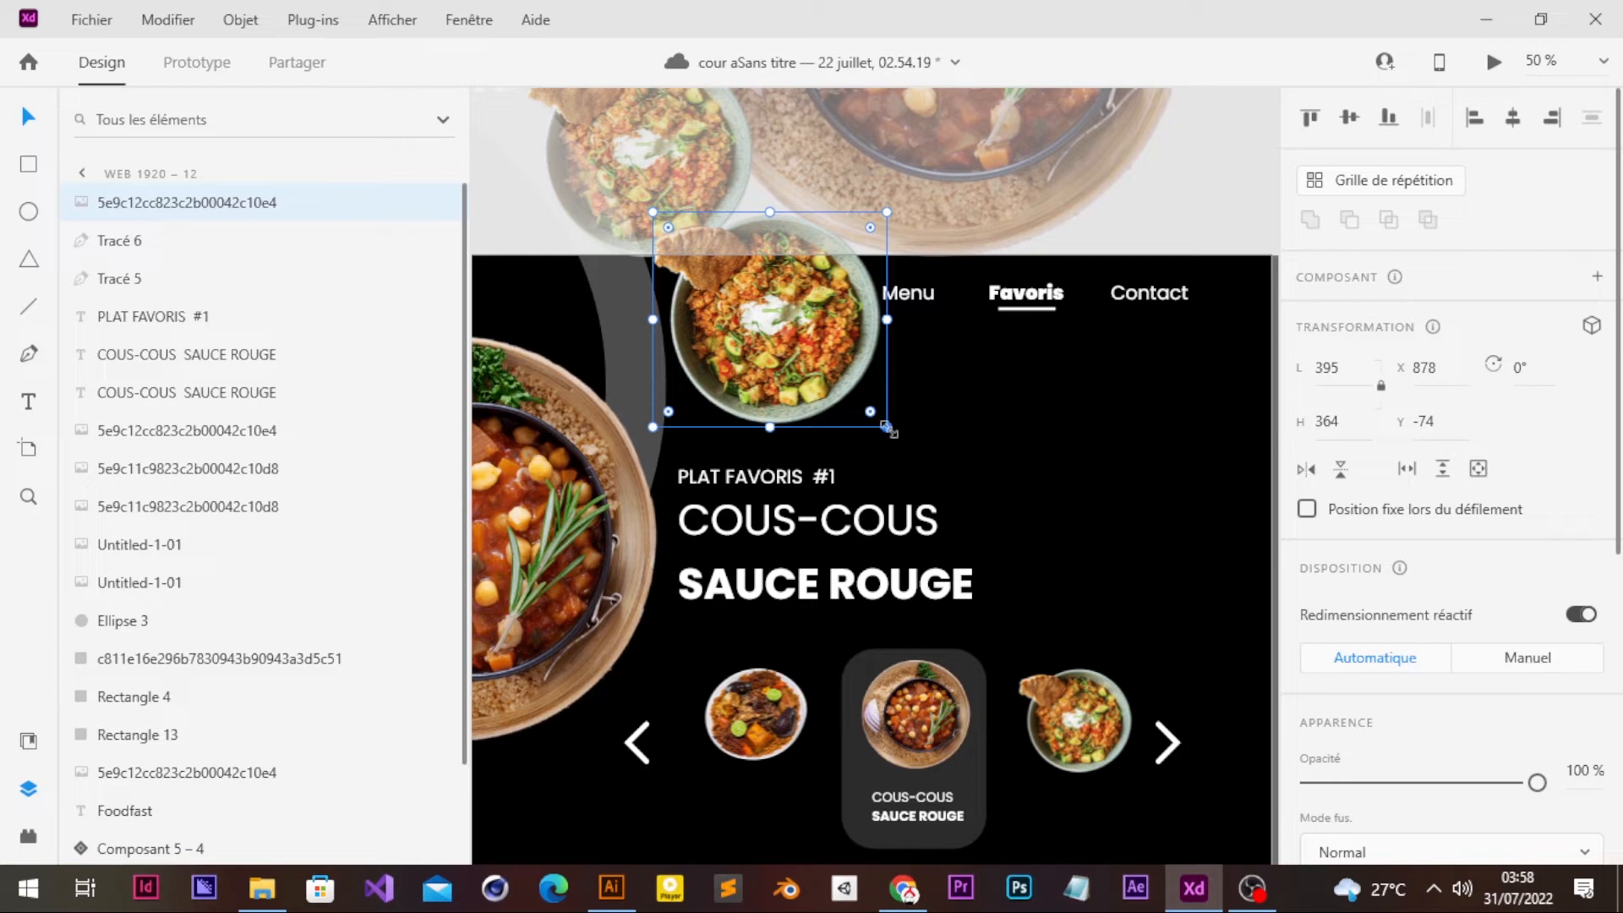
- Enlarge the imported dish image to about 623 × 574 and move it above the artboard at X 486, Y -544
drag(887, 429, 957, 538)
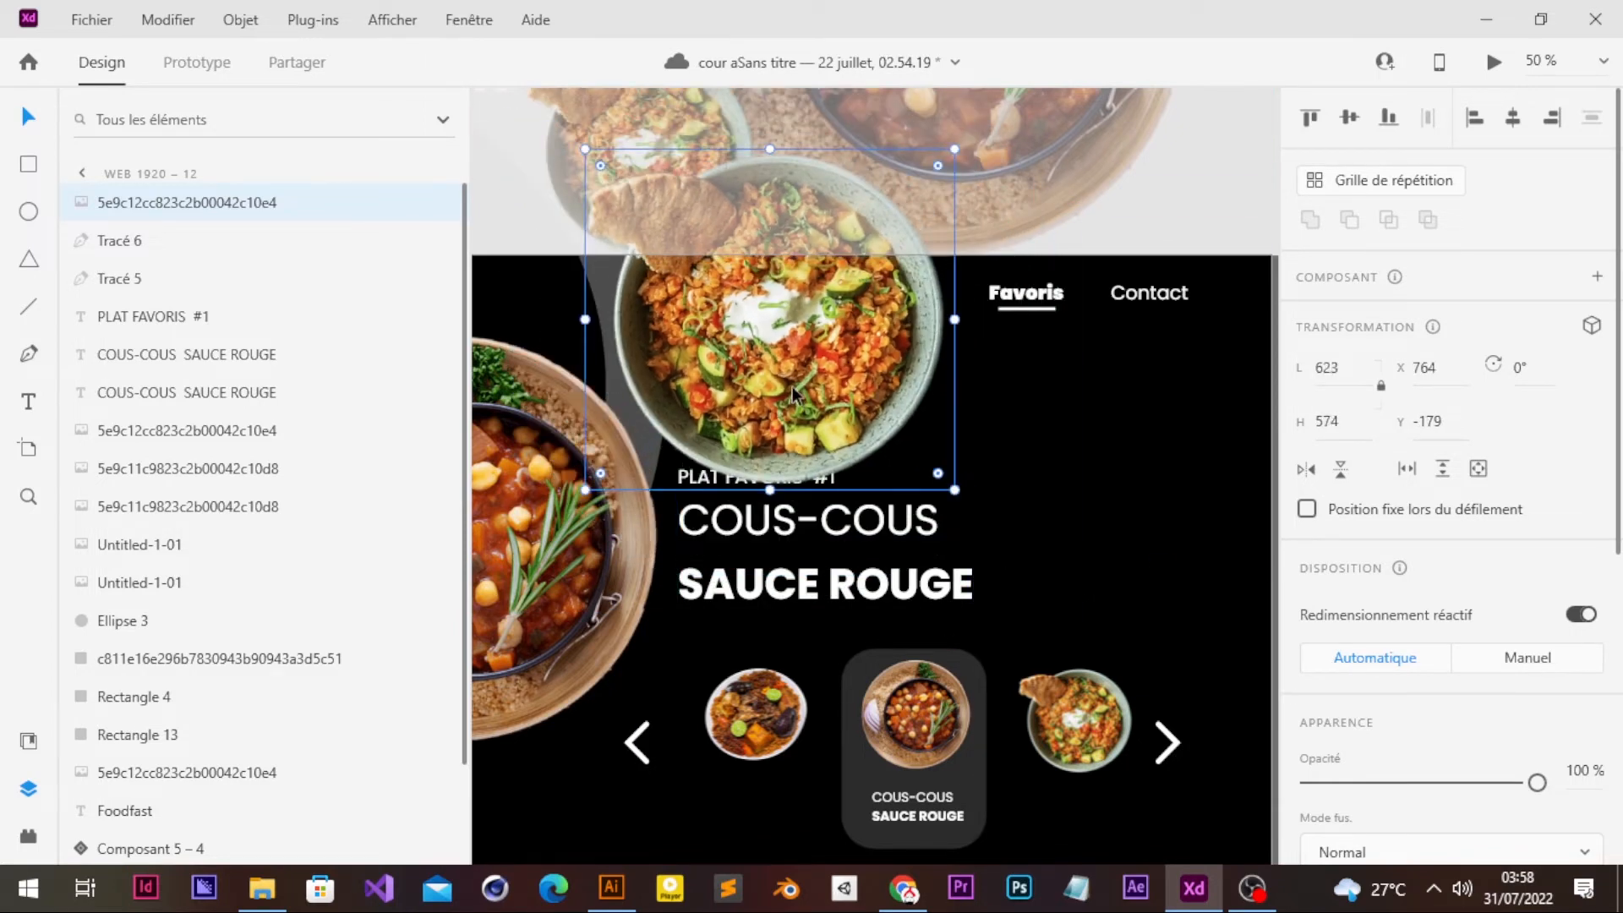
drag(797, 396, 625, 170)
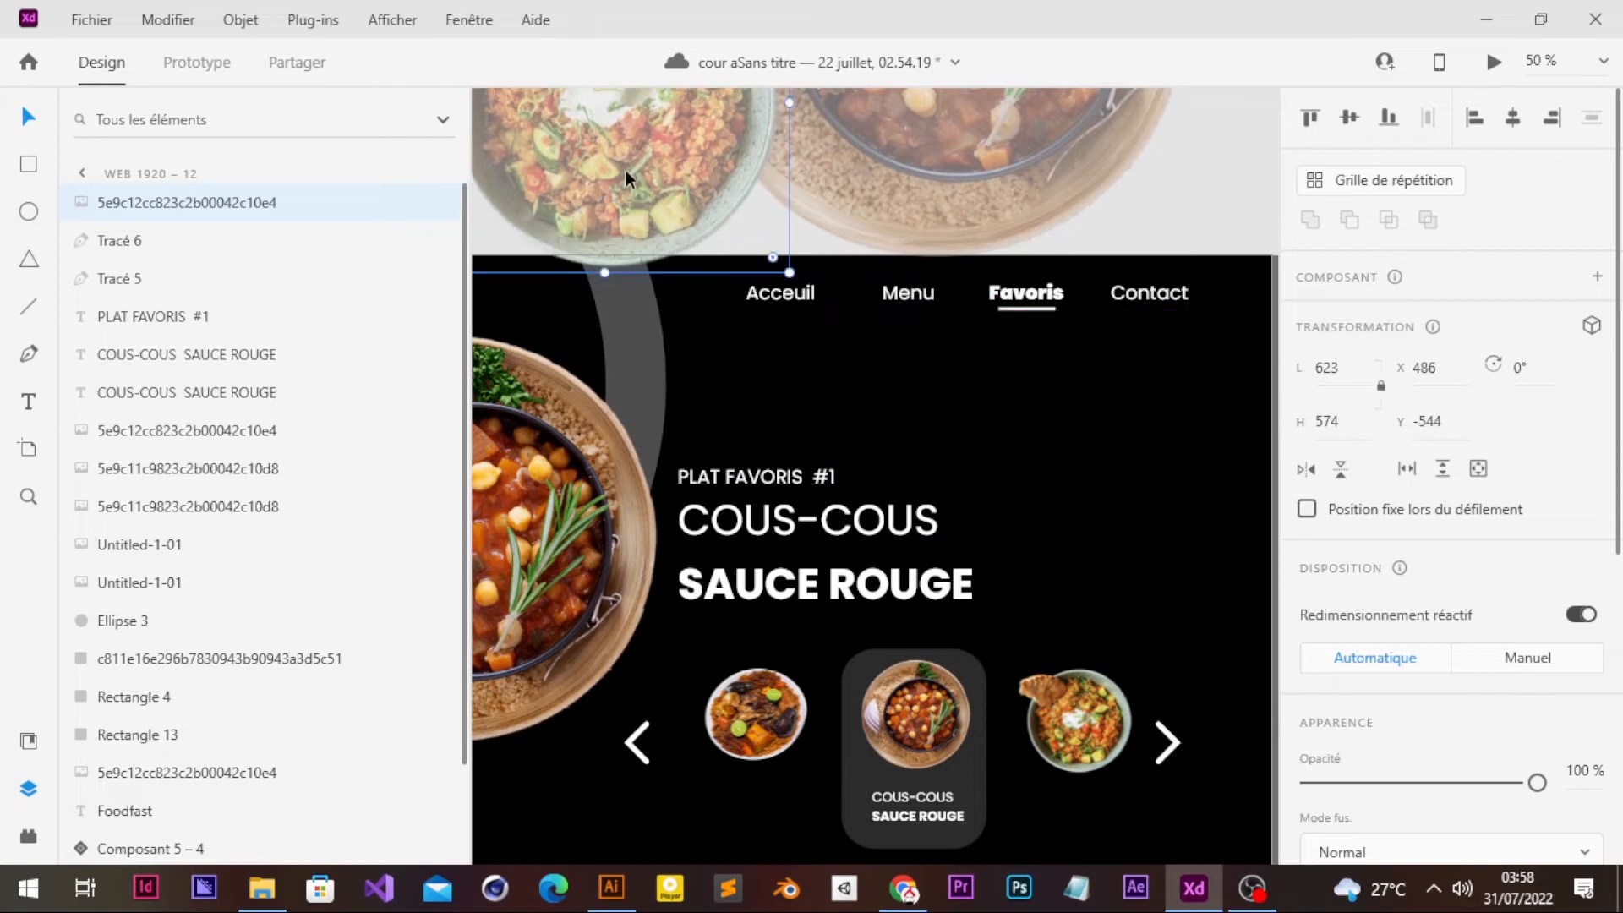
scroll(1000, 647, right, 1)
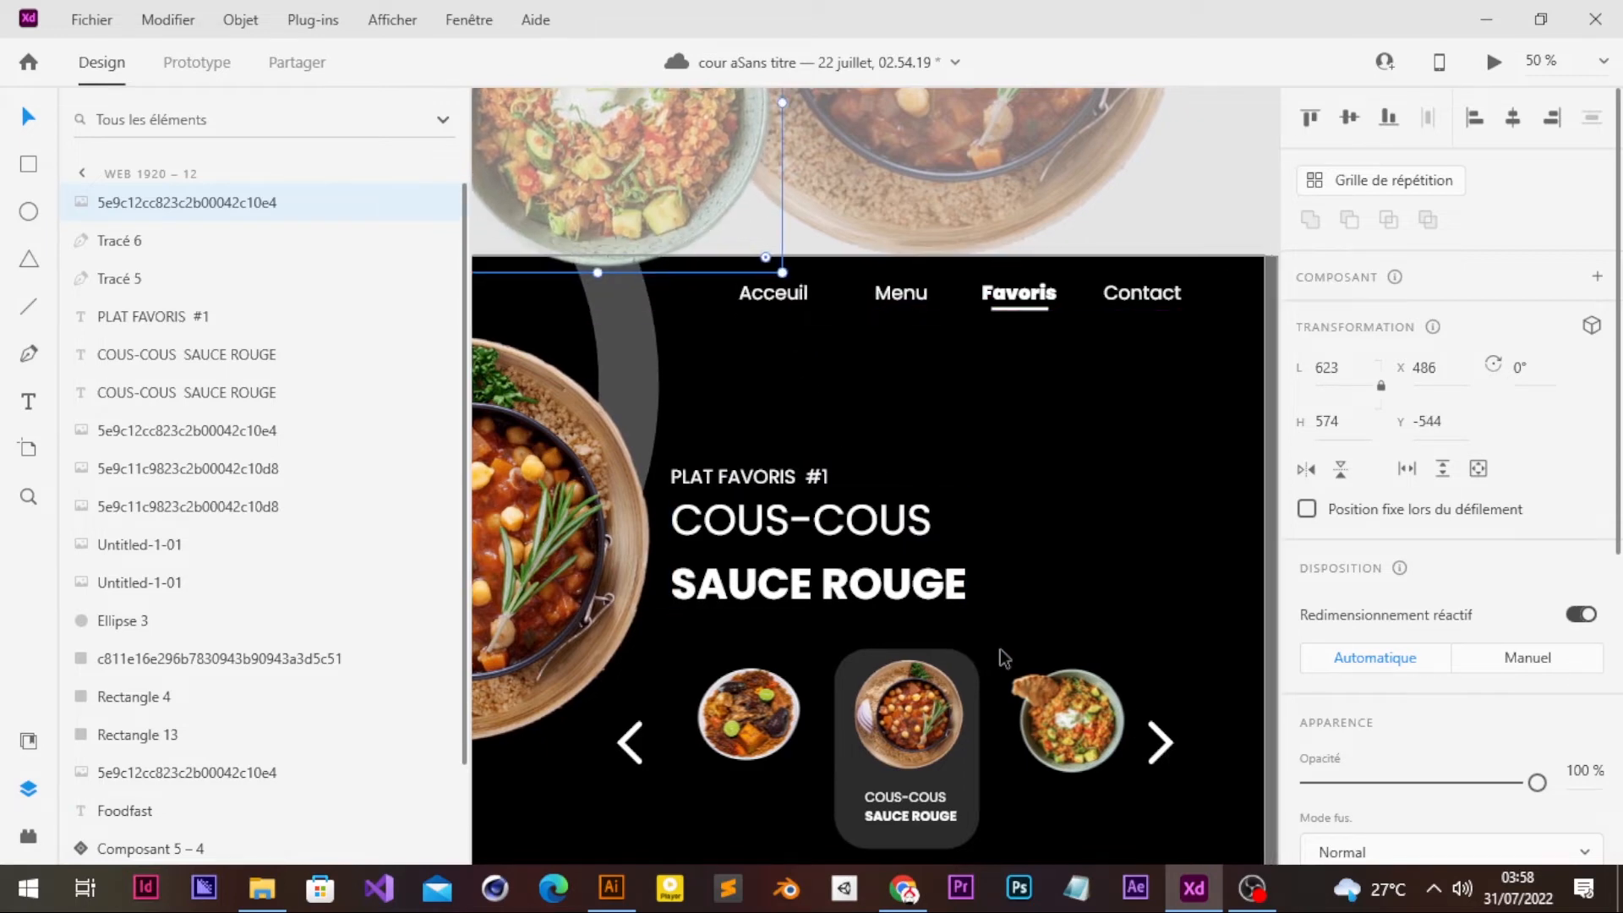
- Duplicate the Web 1920 – 12 artboard and move the copy away to X 15128, Y 72
scroll(1001, 647, left, 6)
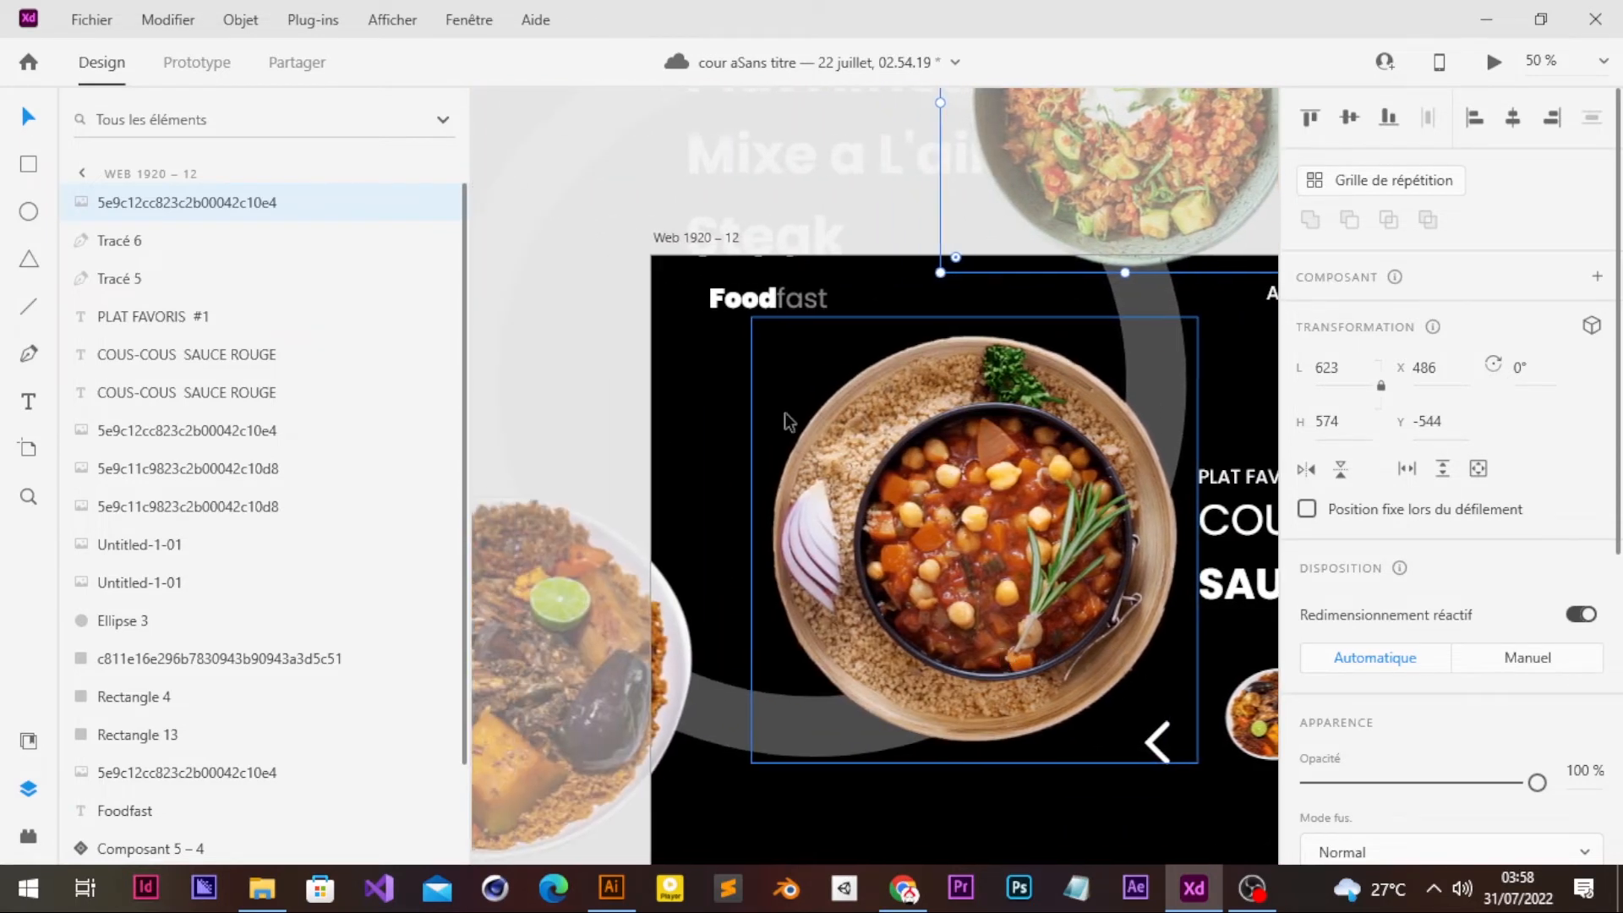
click(725, 248)
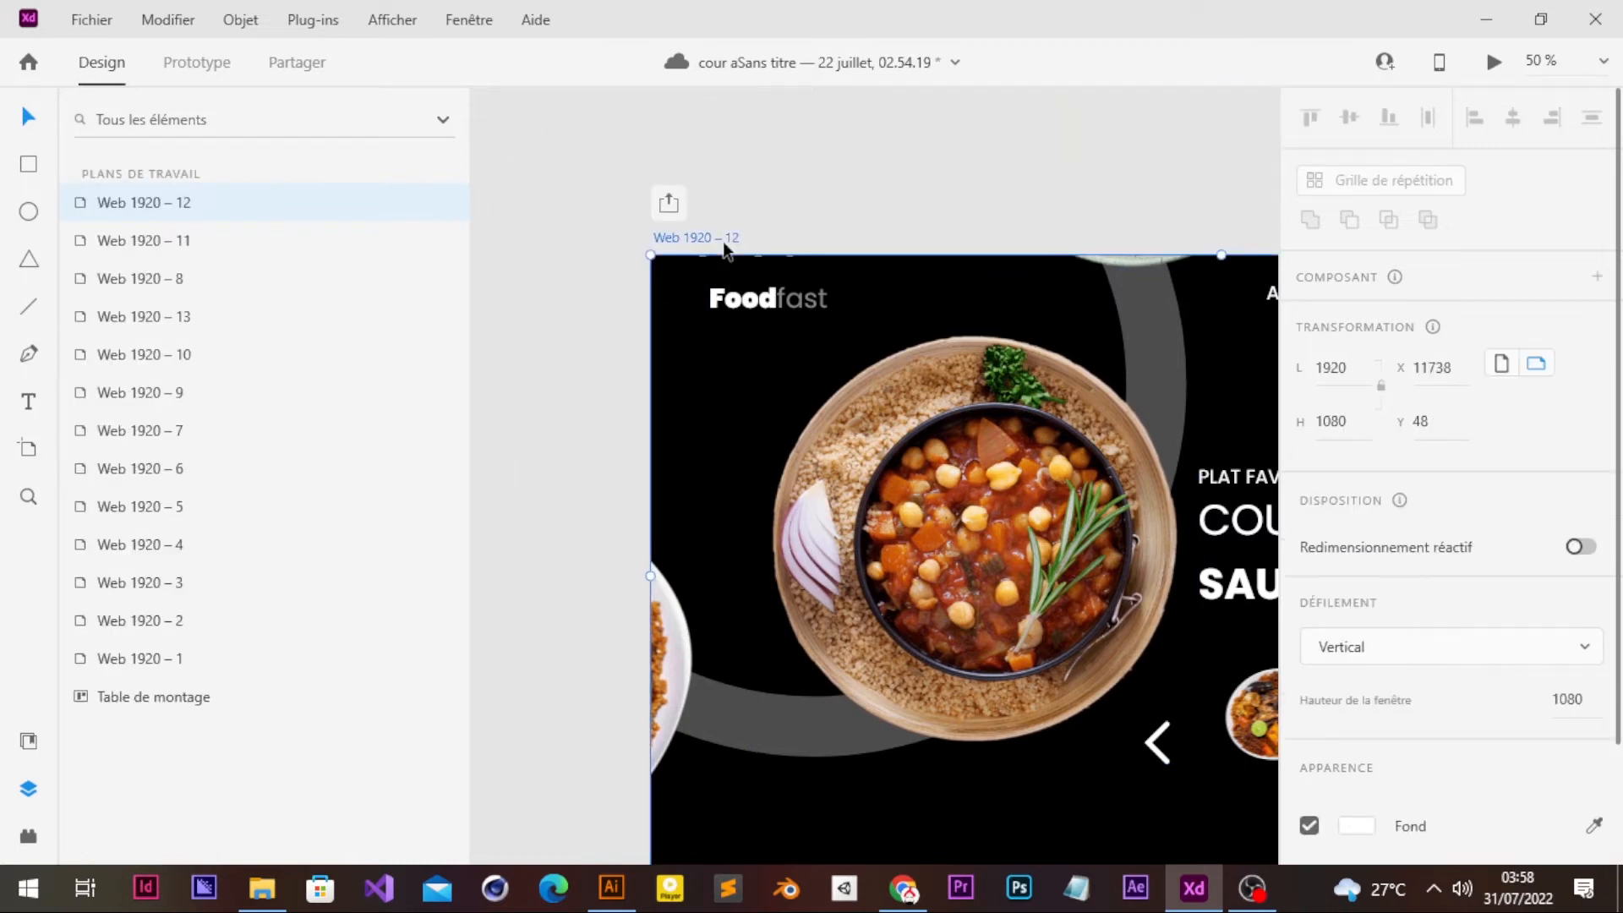
key(ctrl+d)
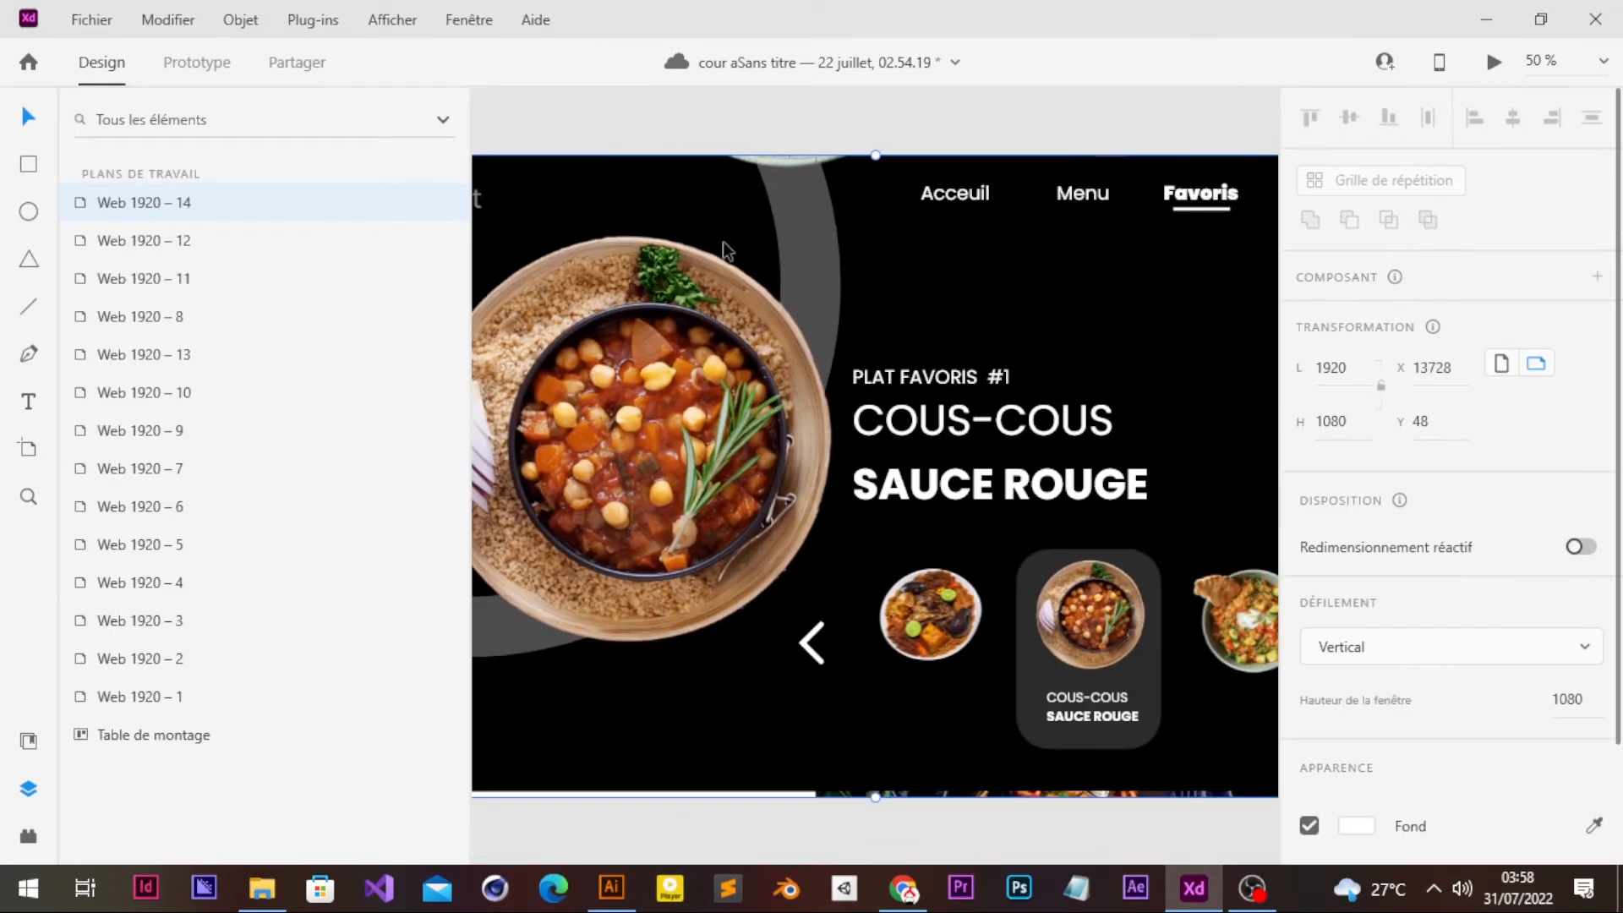
key(ctrl+minus)
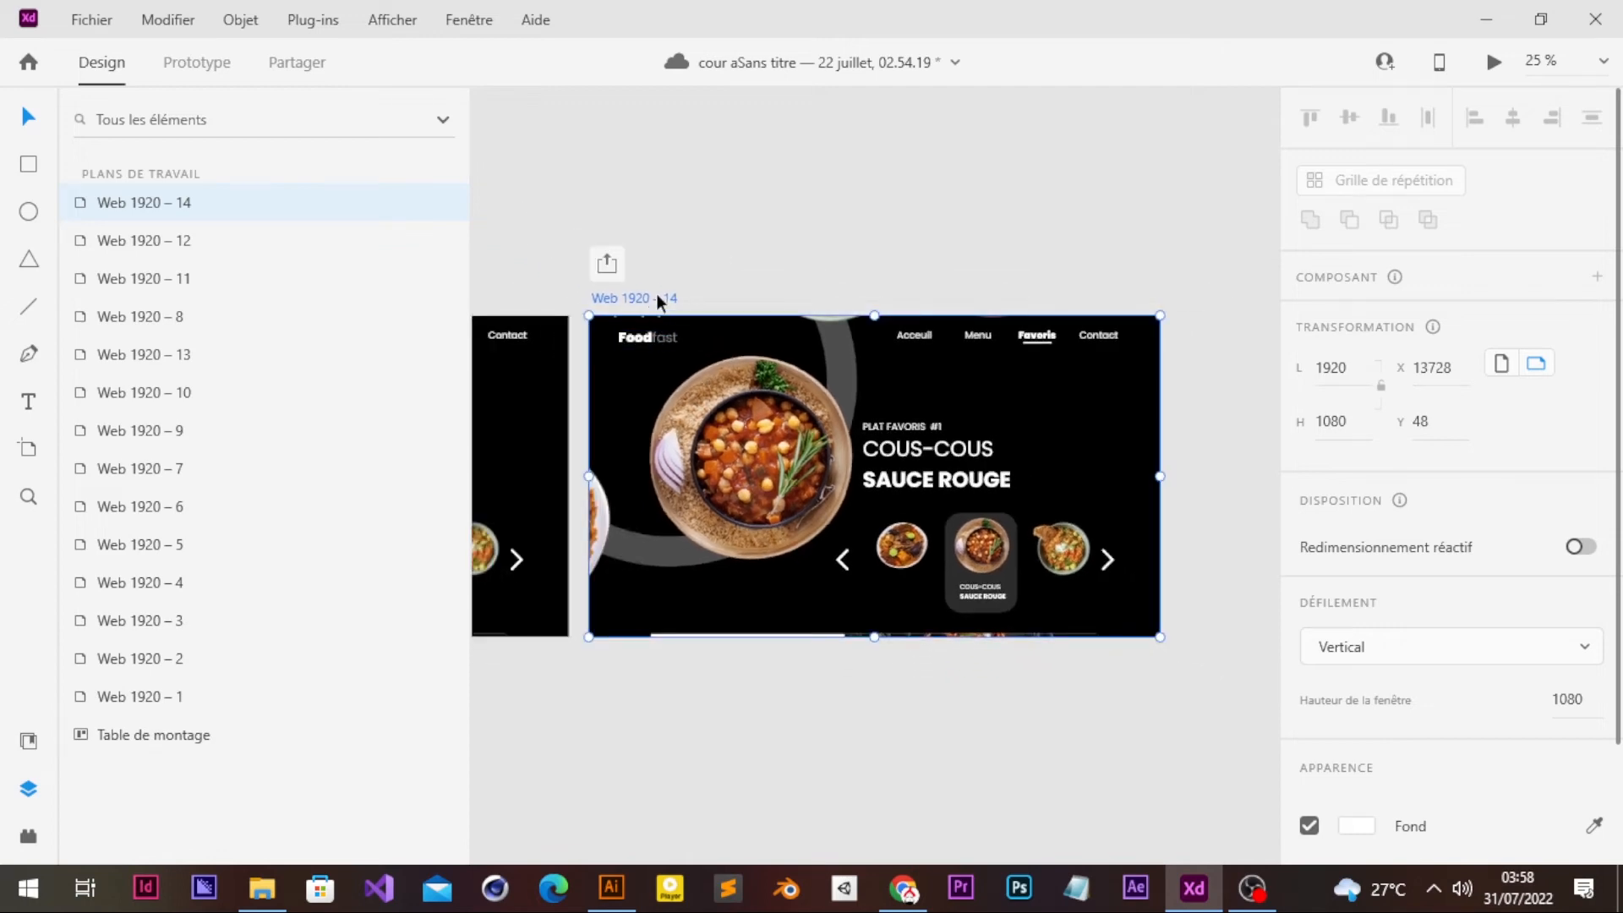
drag(655, 296, 1071, 301)
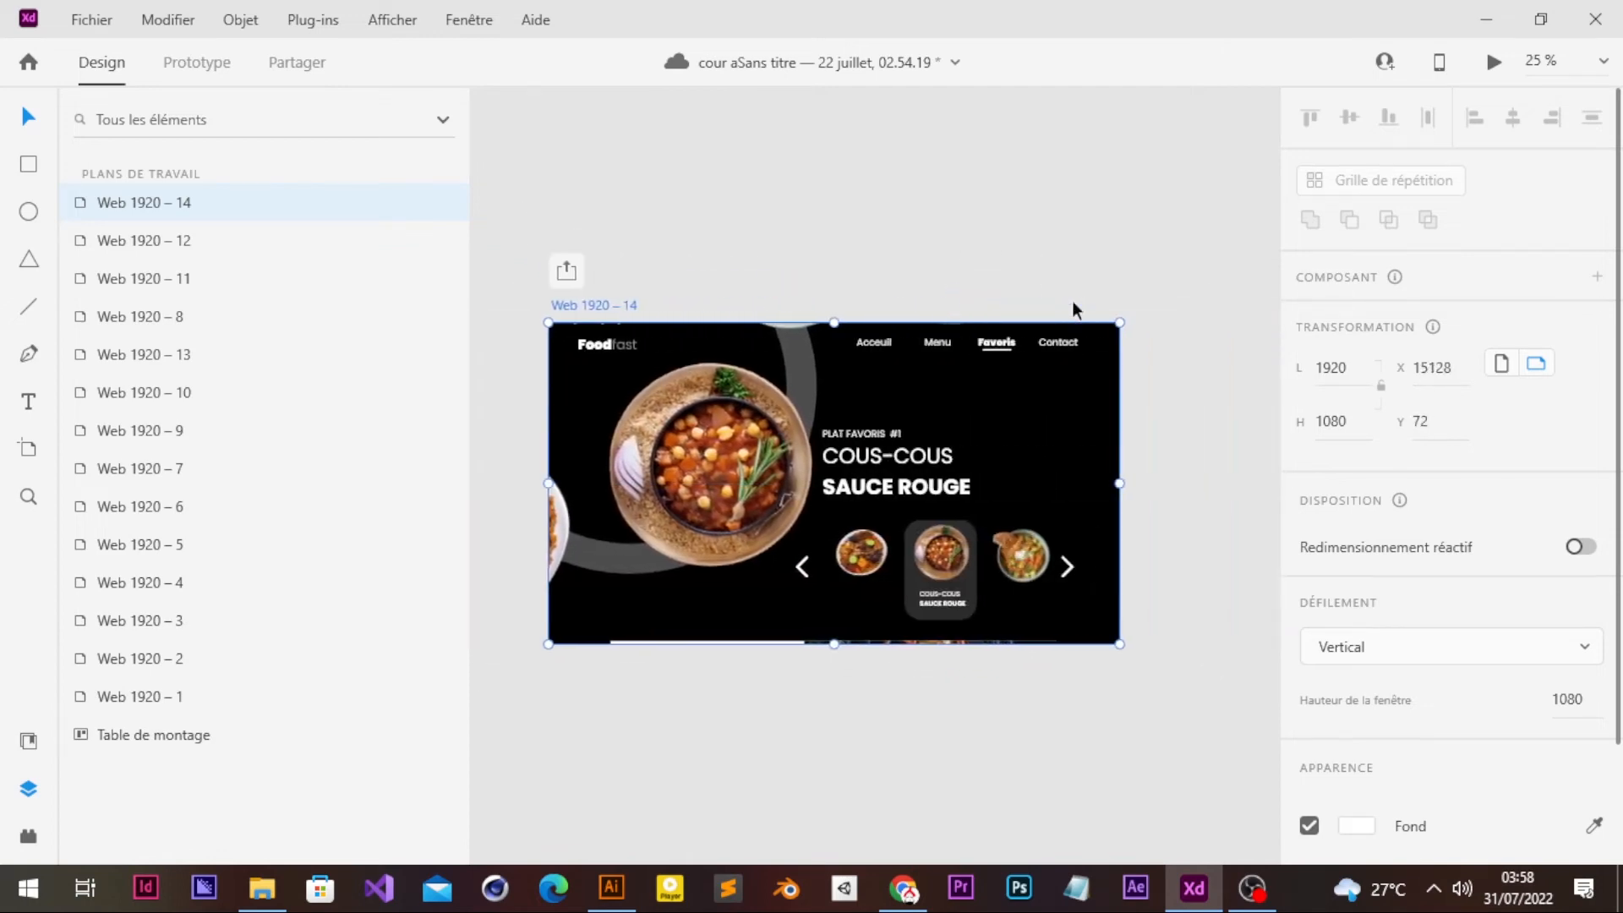
- Move the large riz-poisson and cous-cous plates off the left side of the Web 1920 – 14 artboard
scroll(1071, 301, left, 2)
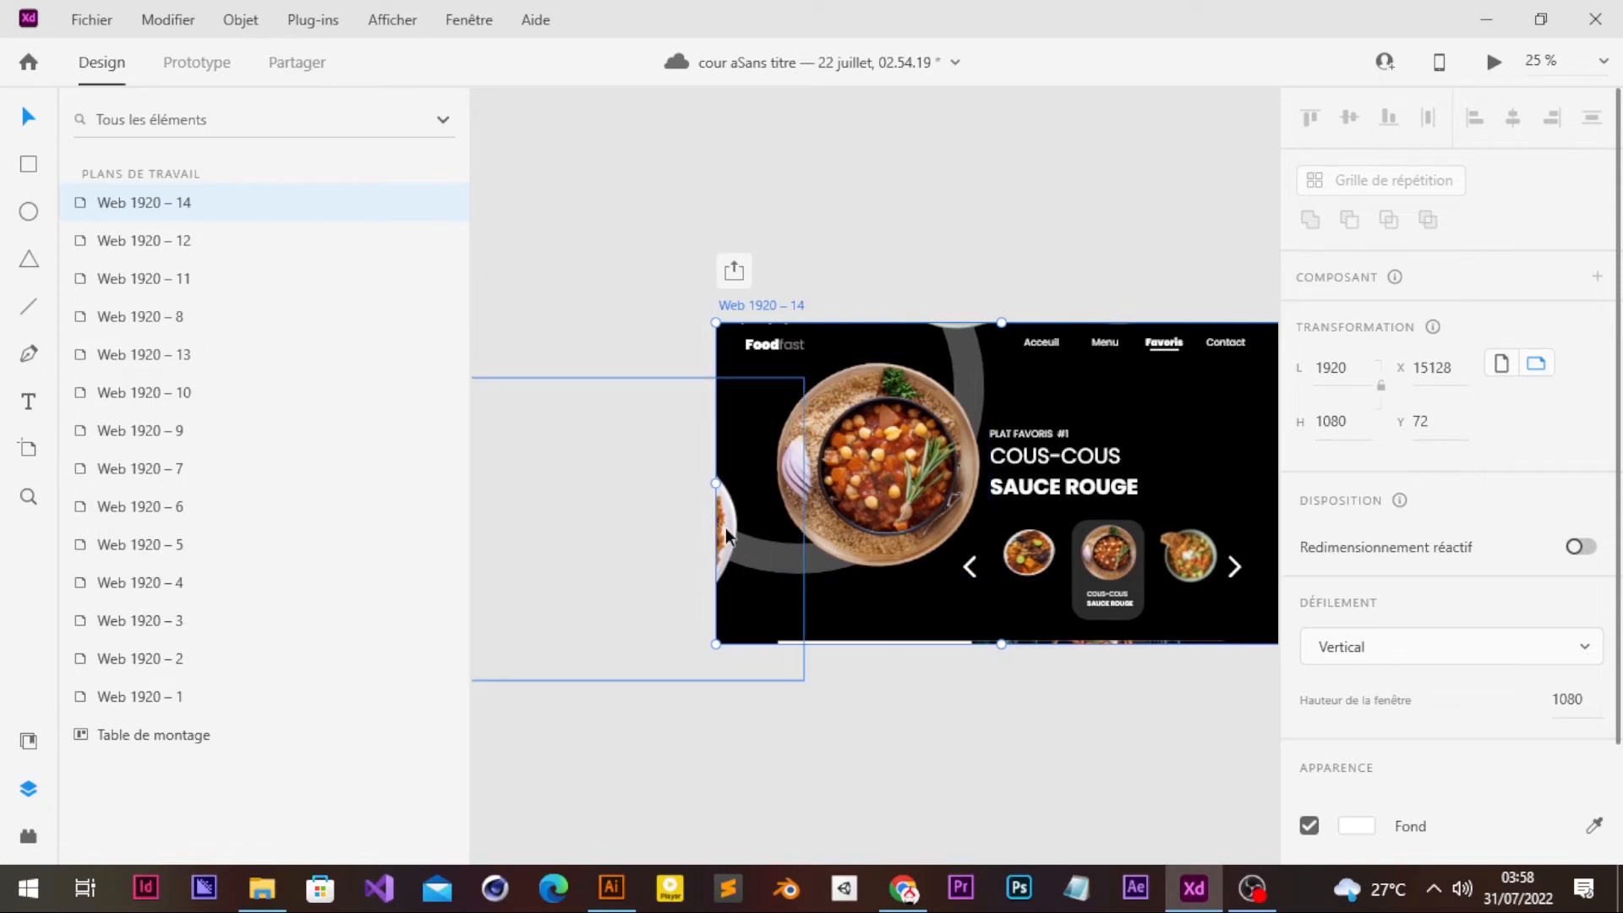
drag(720, 527, 642, 526)
drag(907, 496, 678, 549)
mouse_move(960, 241)
mouse_down()
mouse_move(949, 389)
mouse_move(964, 239)
mouse_up()
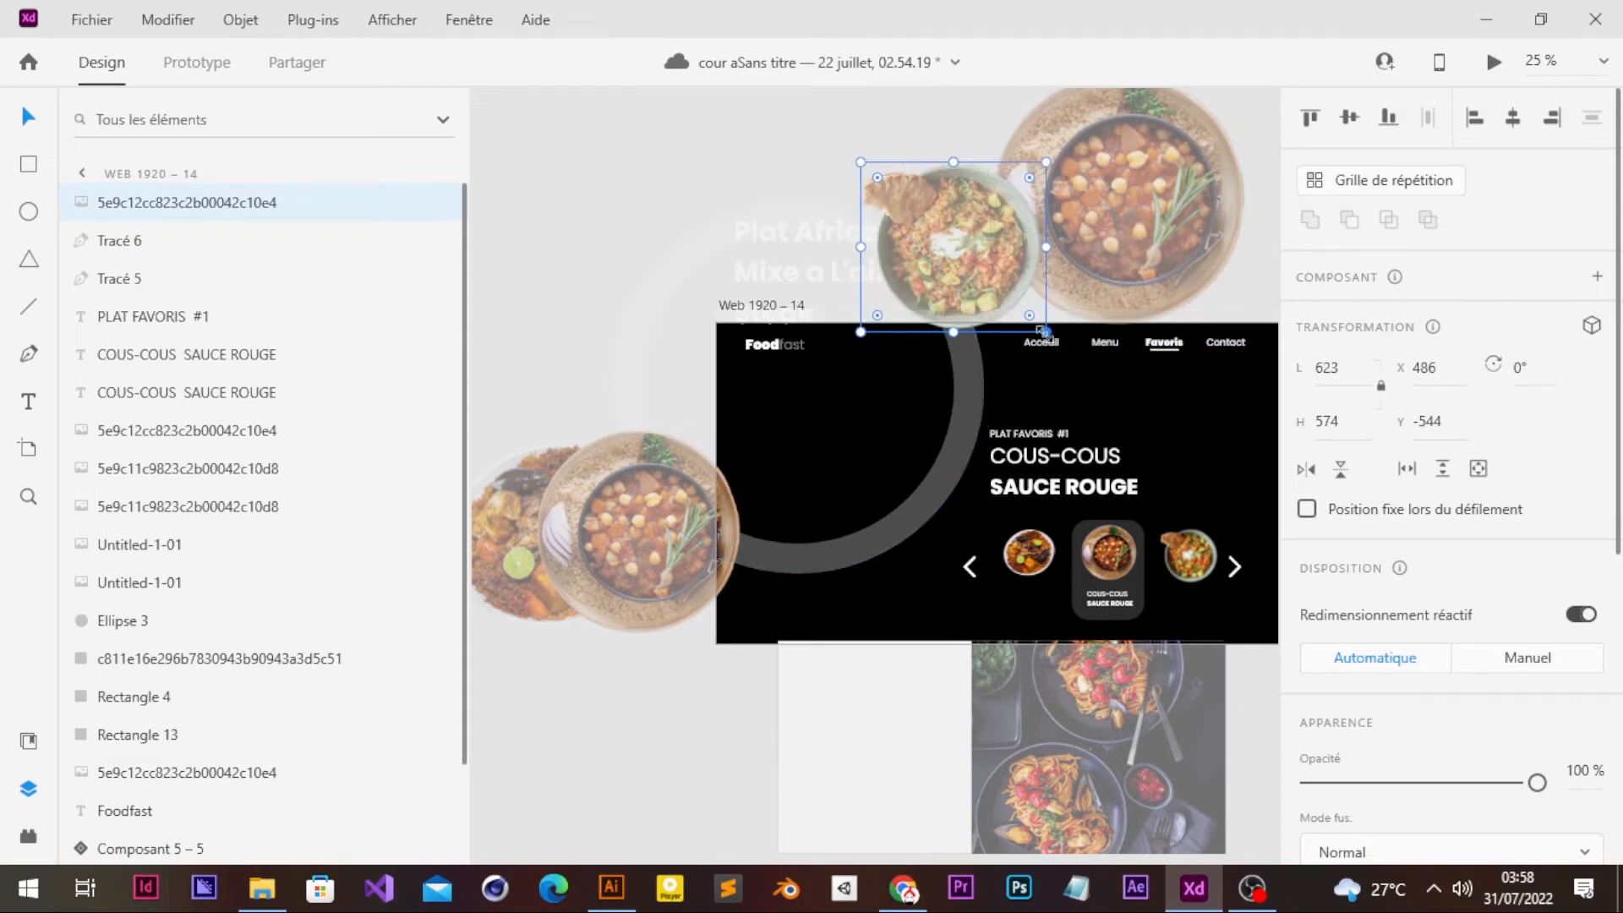
drag(1046, 332, 1098, 385)
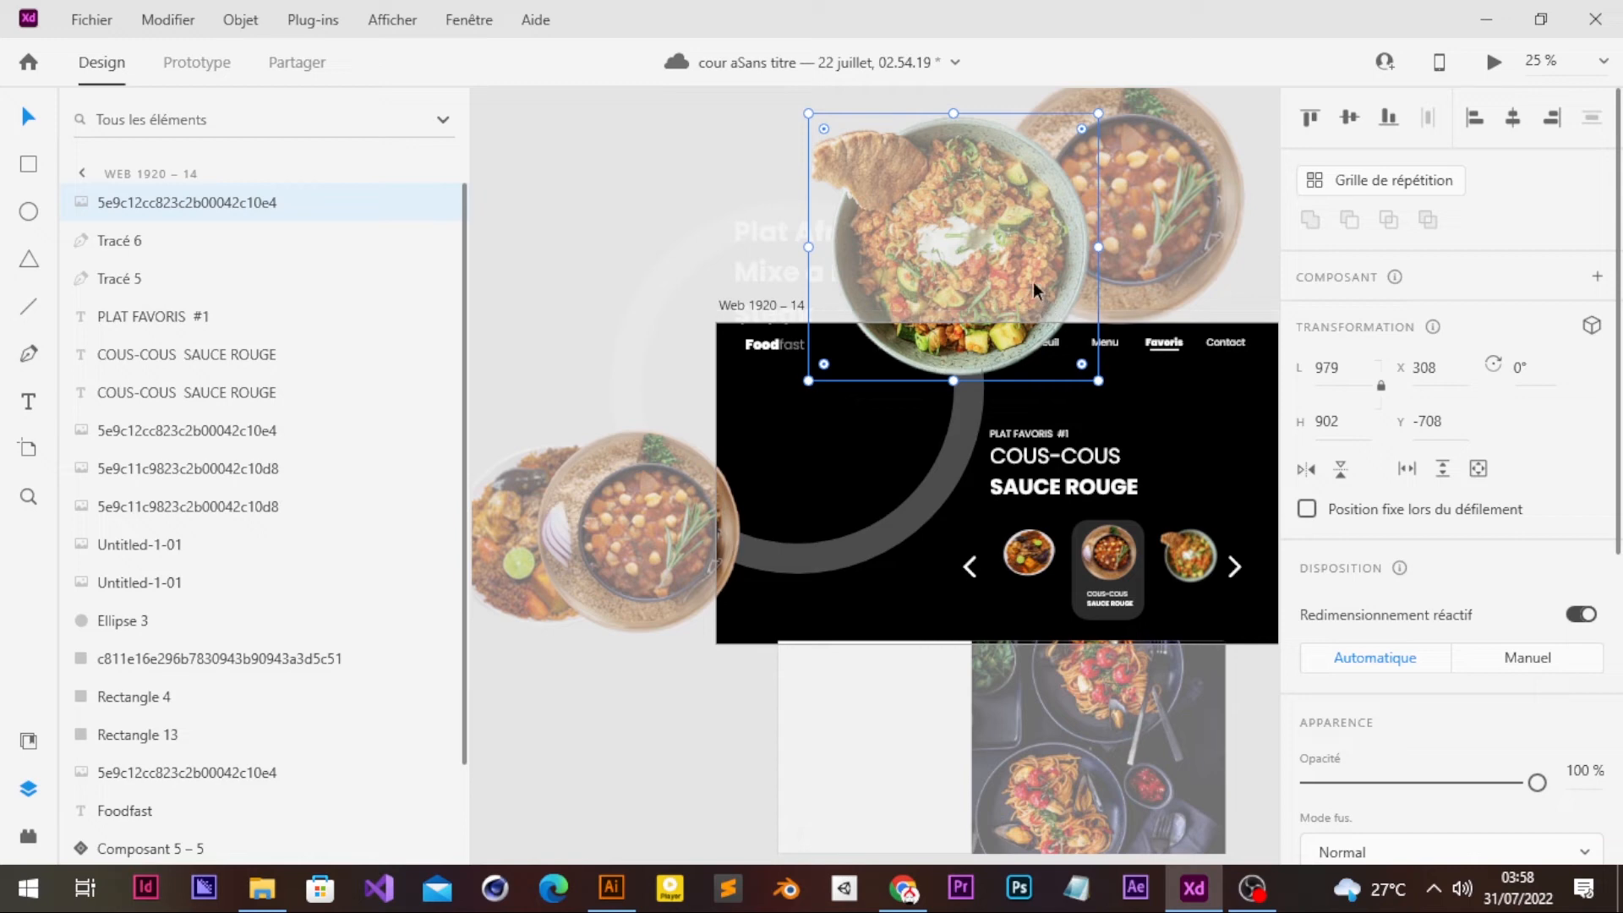
drag(1033, 281, 948, 468)
key(ctrl+z)
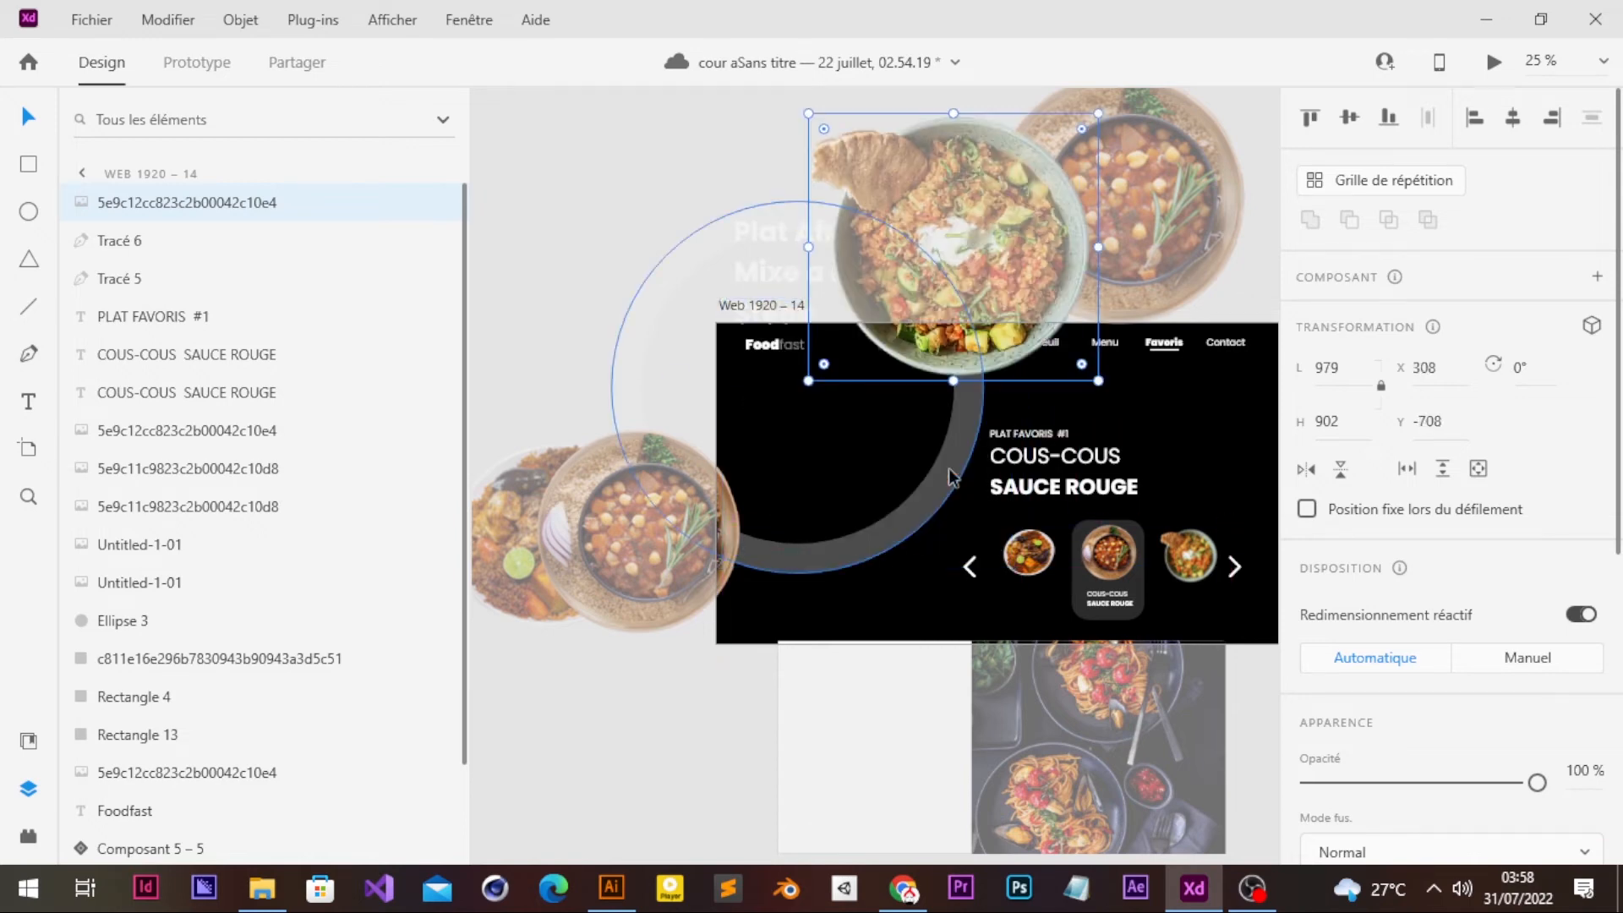
key(ctrl+z)
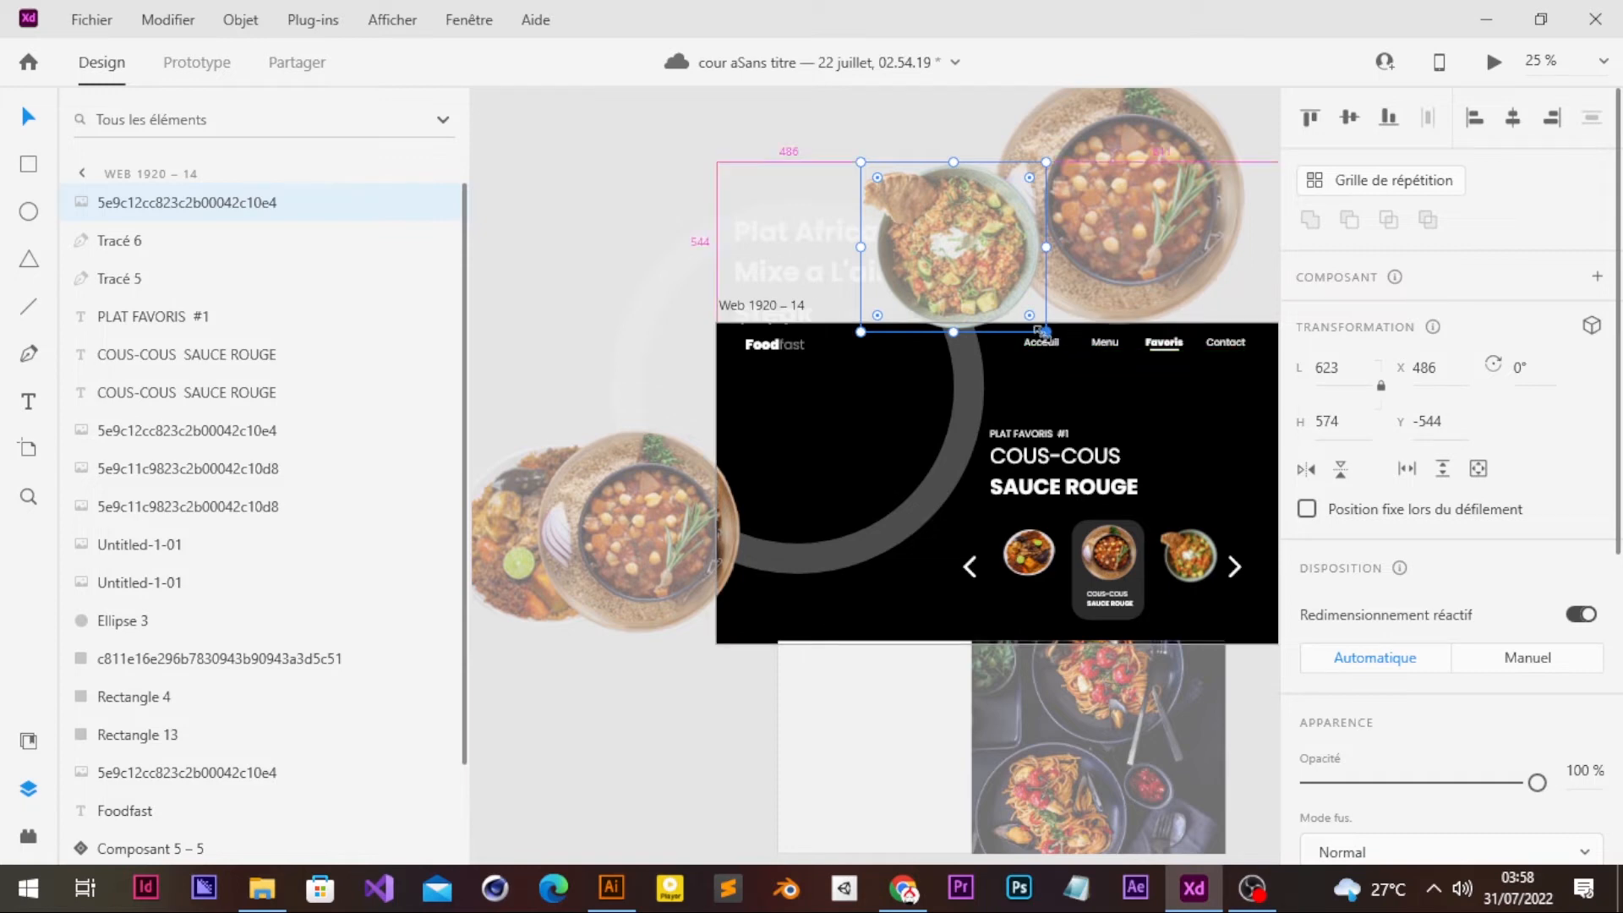
- Enlarge the third dish image to about 797 × 734 and place it as the main dish at X 124, Y 133
drag(1046, 330, 1088, 382)
drag(1038, 292, 964, 525)
drag(1024, 460, 1098, 237)
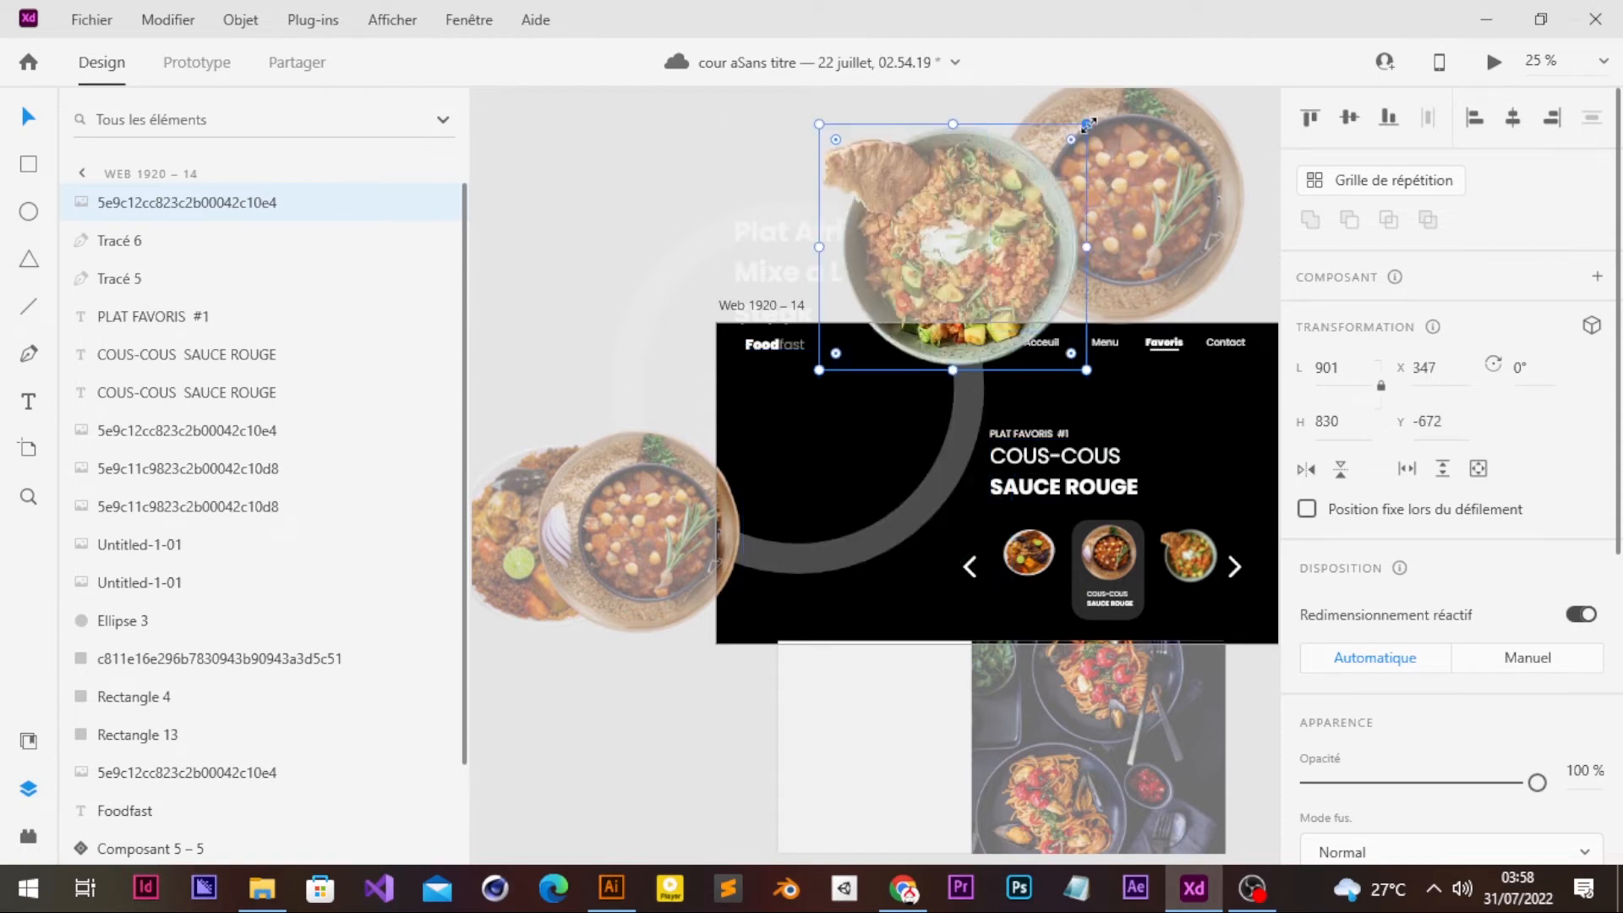
drag(1086, 124, 1070, 142)
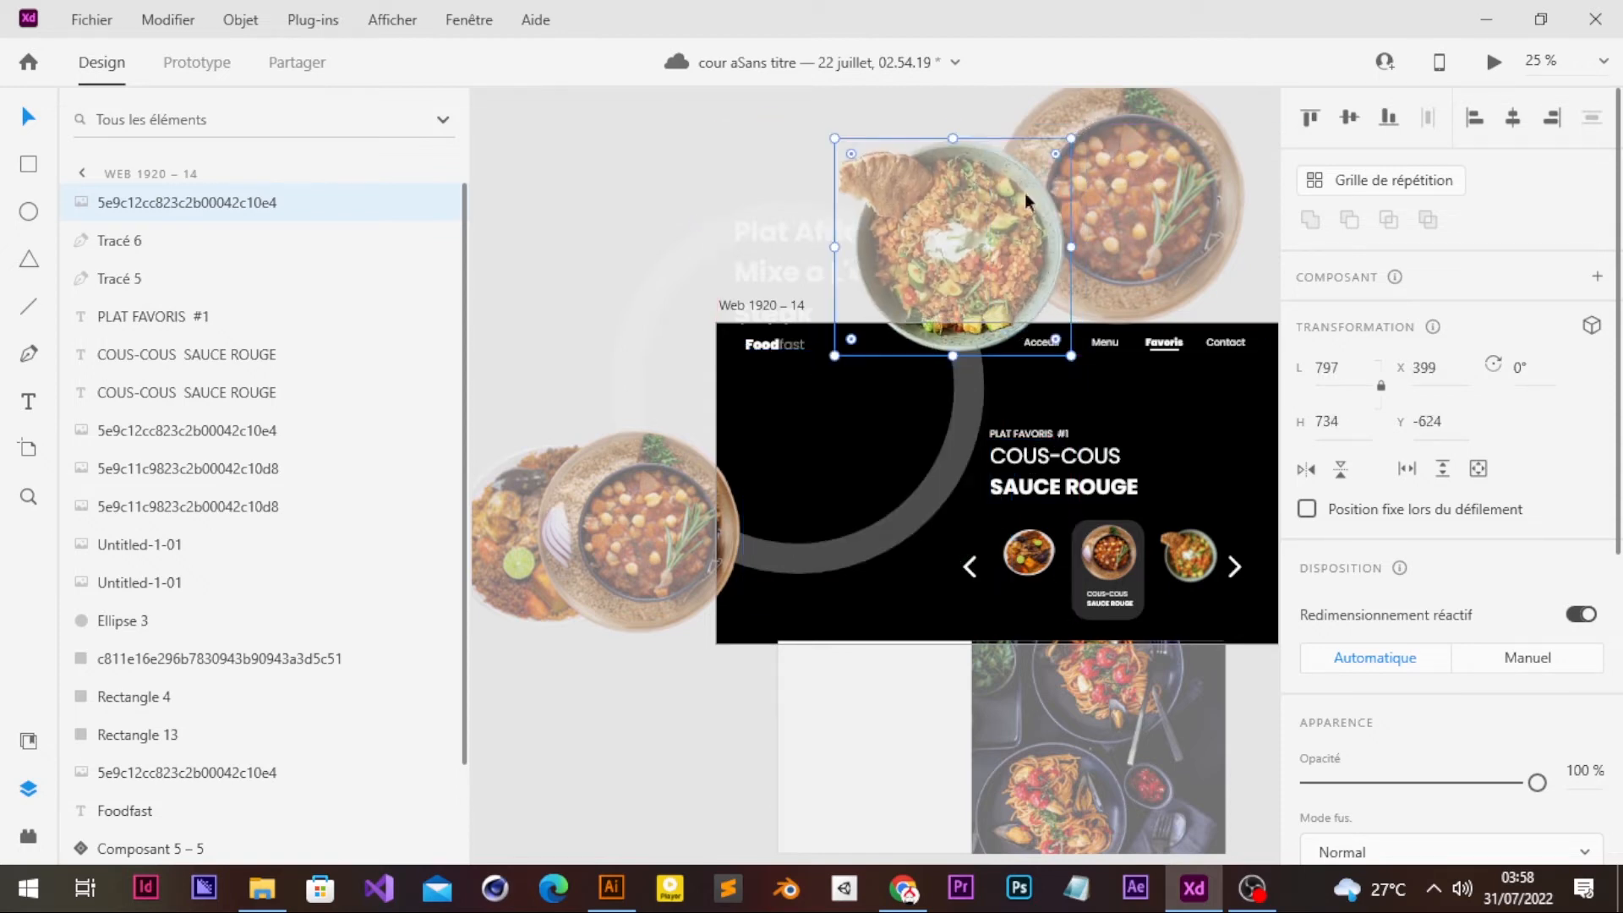
drag(1006, 228, 930, 440)
scroll(929, 439, down, 2)
scroll(930, 439, right, 4)
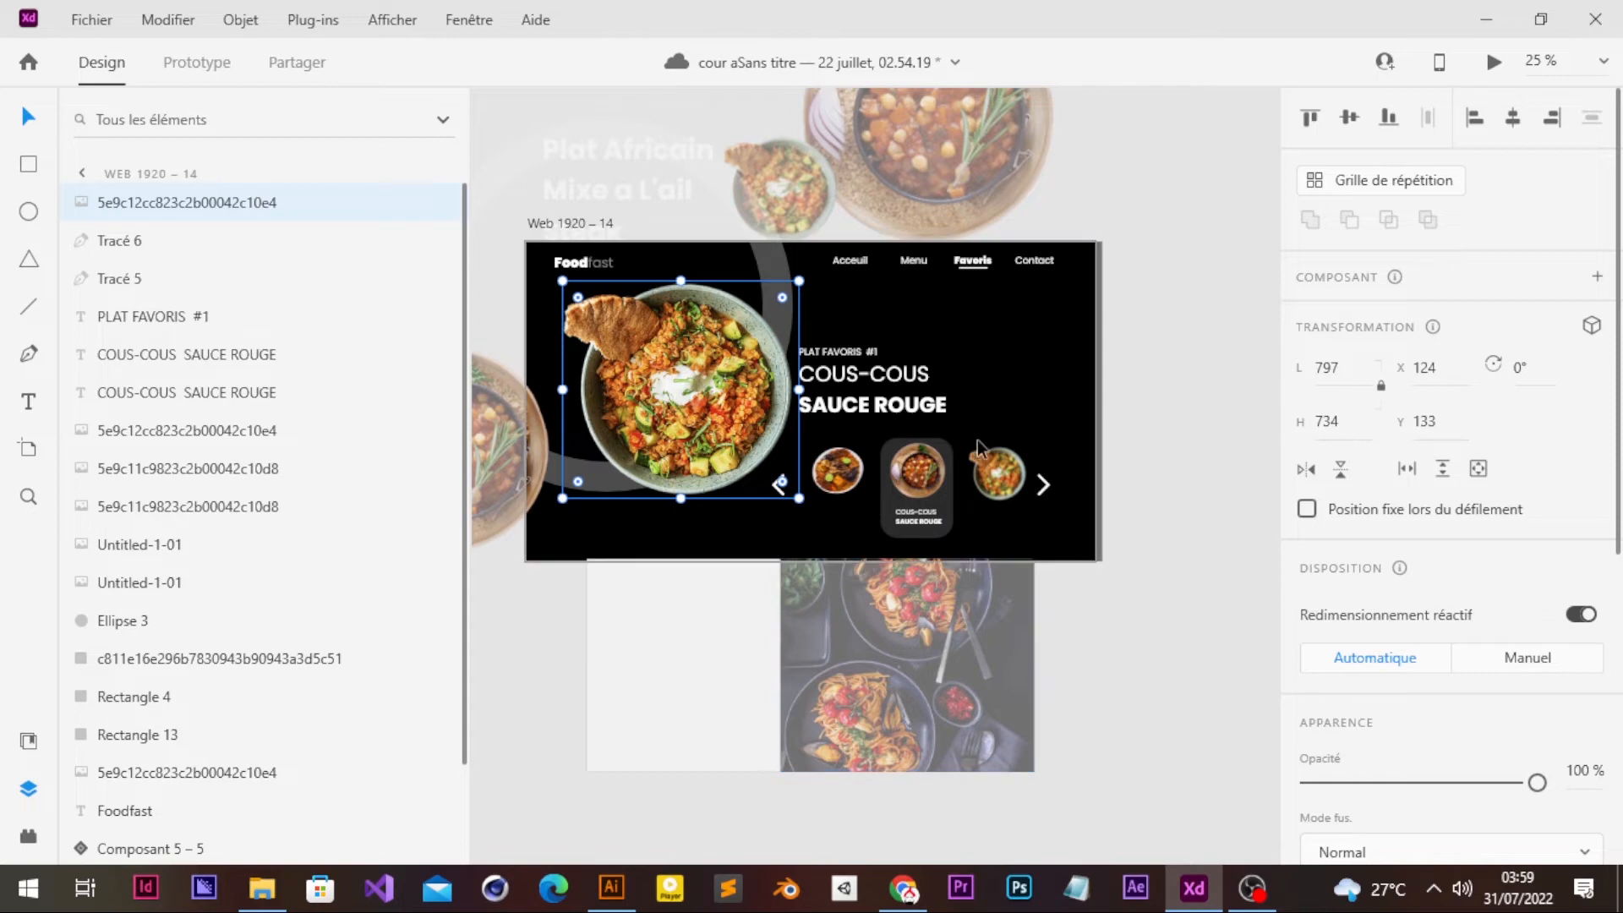
- Move the translucent rounded highlight card from the second dish thumbnail to behind the third thumbnail on the Web 1920 – 14 artboard
click(944, 497)
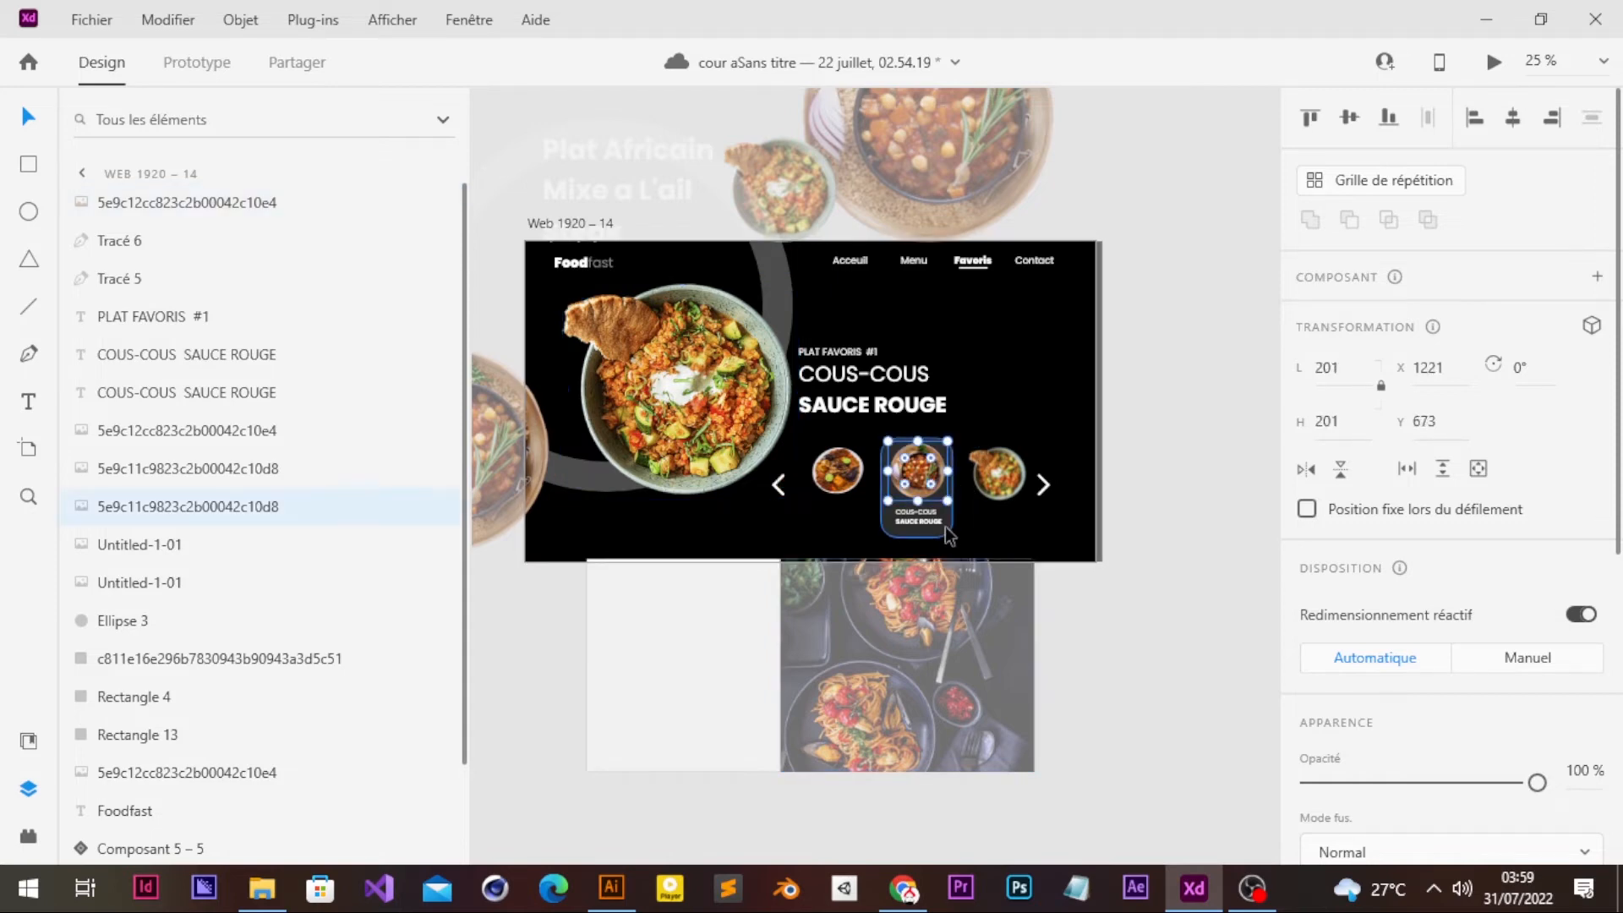
click(944, 537)
drag(947, 545, 947, 546)
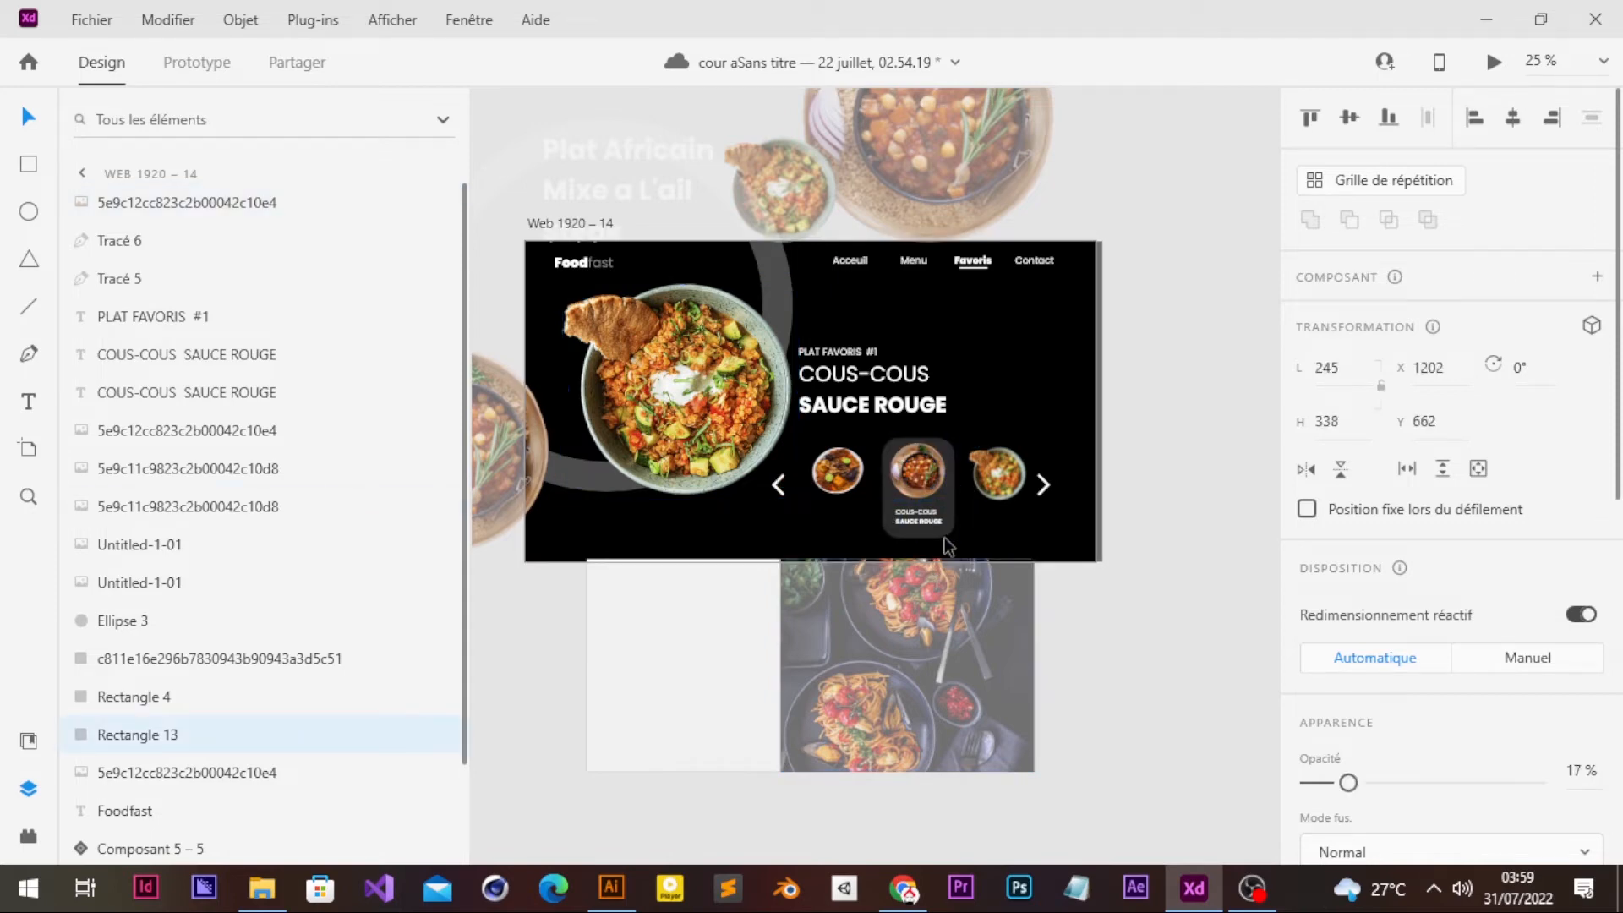
key(Right)
key(Right)
key(Right)
key(Right)
key(Right)
key(Right)
key(Right)
key(Right)
key(Right)
key(Right)
key(Right)
key(Right)
key(Right)
key(Right)
key(Right)
key(Right)
key(Right)
key(Right)
key(Right)
key(Right)
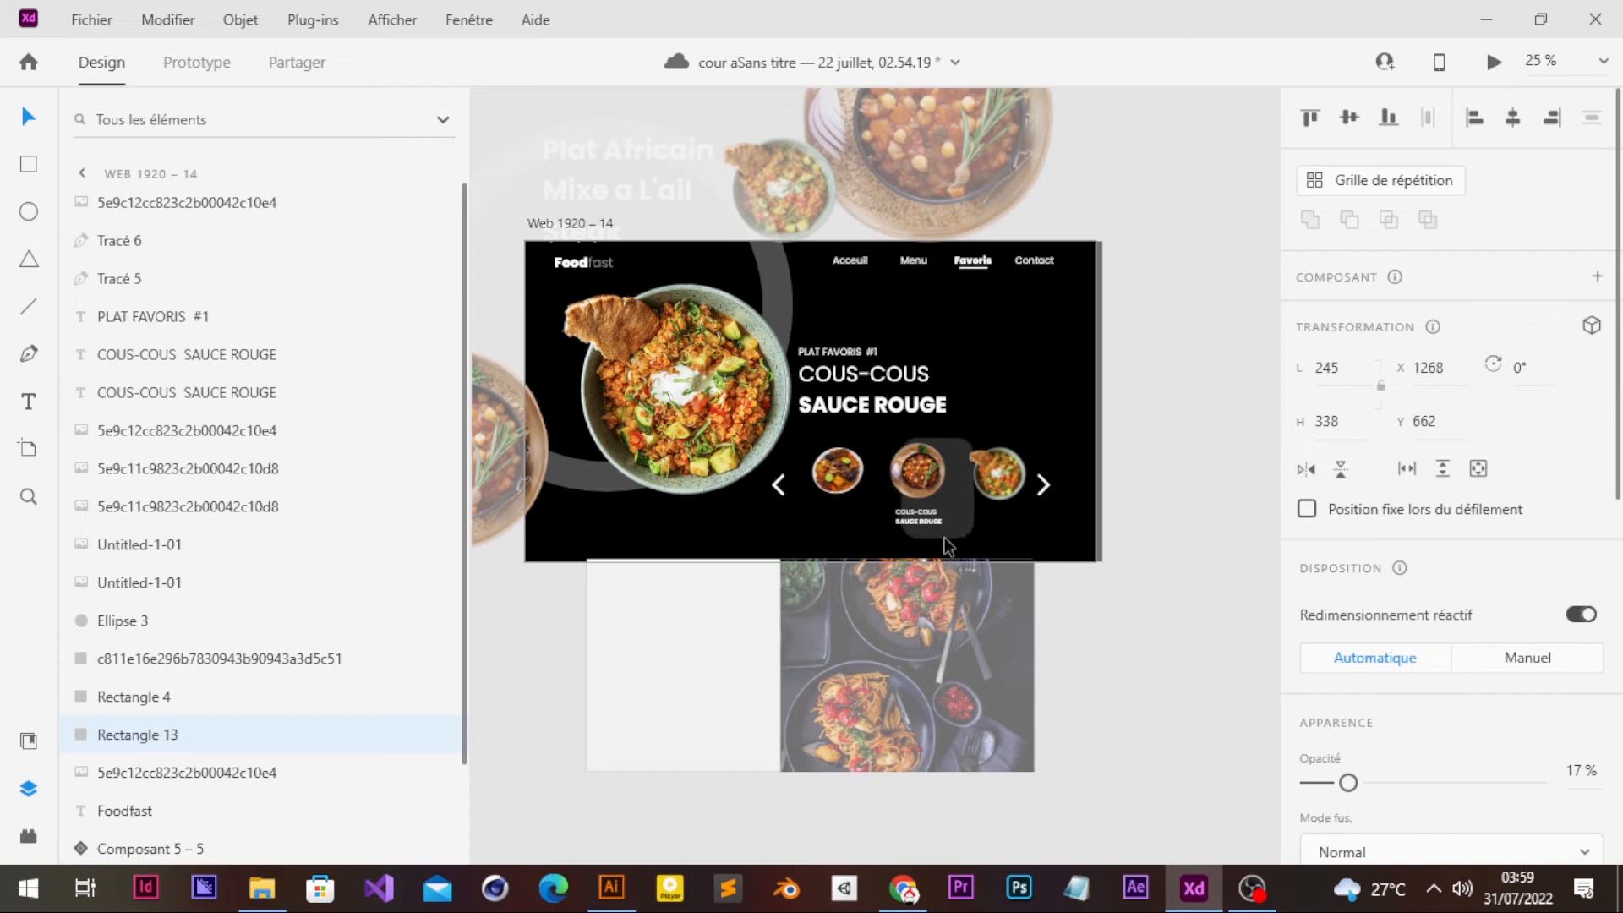
key(Right)
key(Right)
key(Right)
key(Right)
key(Right)
key(Right)
key(Right)
key(Right)
key(Right)
key(Right)
key(Right)
key(Right)
key(Right)
key(Right)
key(Right)
key(Right)
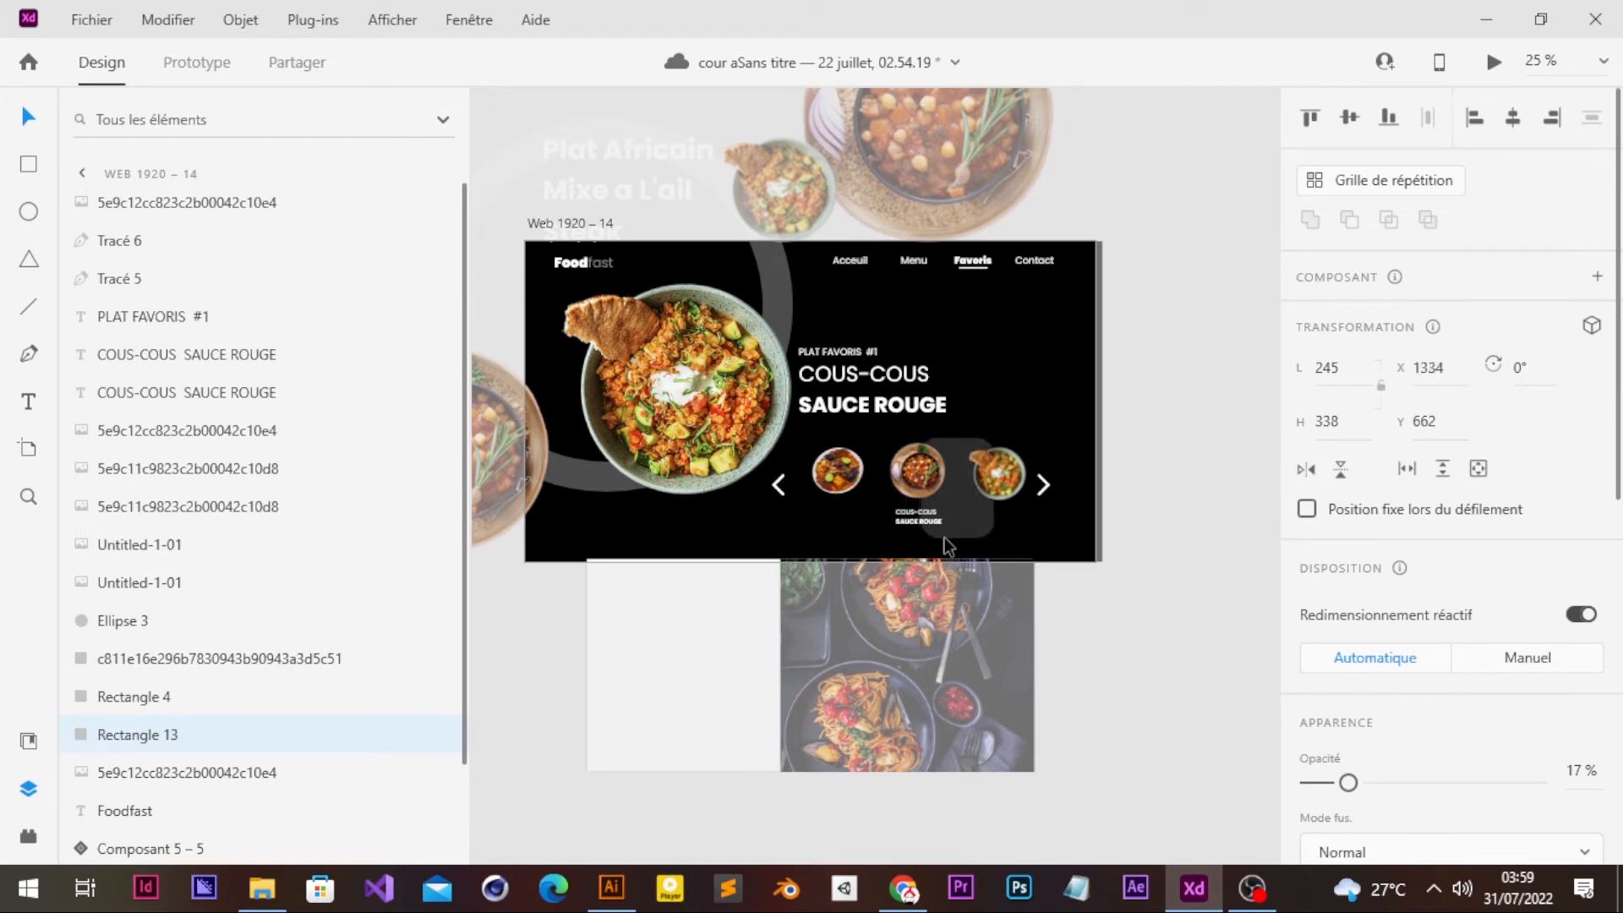
key(Right)
key(Right)
key(Right)
key(Right)
key(Right)
key(Right)
key(Right)
key(Right)
key(Right)
key(Right)
key(Right)
key(Right)
key(Right)
key(Right)
key(Right)
key(Right)
key(Right)
key(Right)
key(Right)
key(Right)
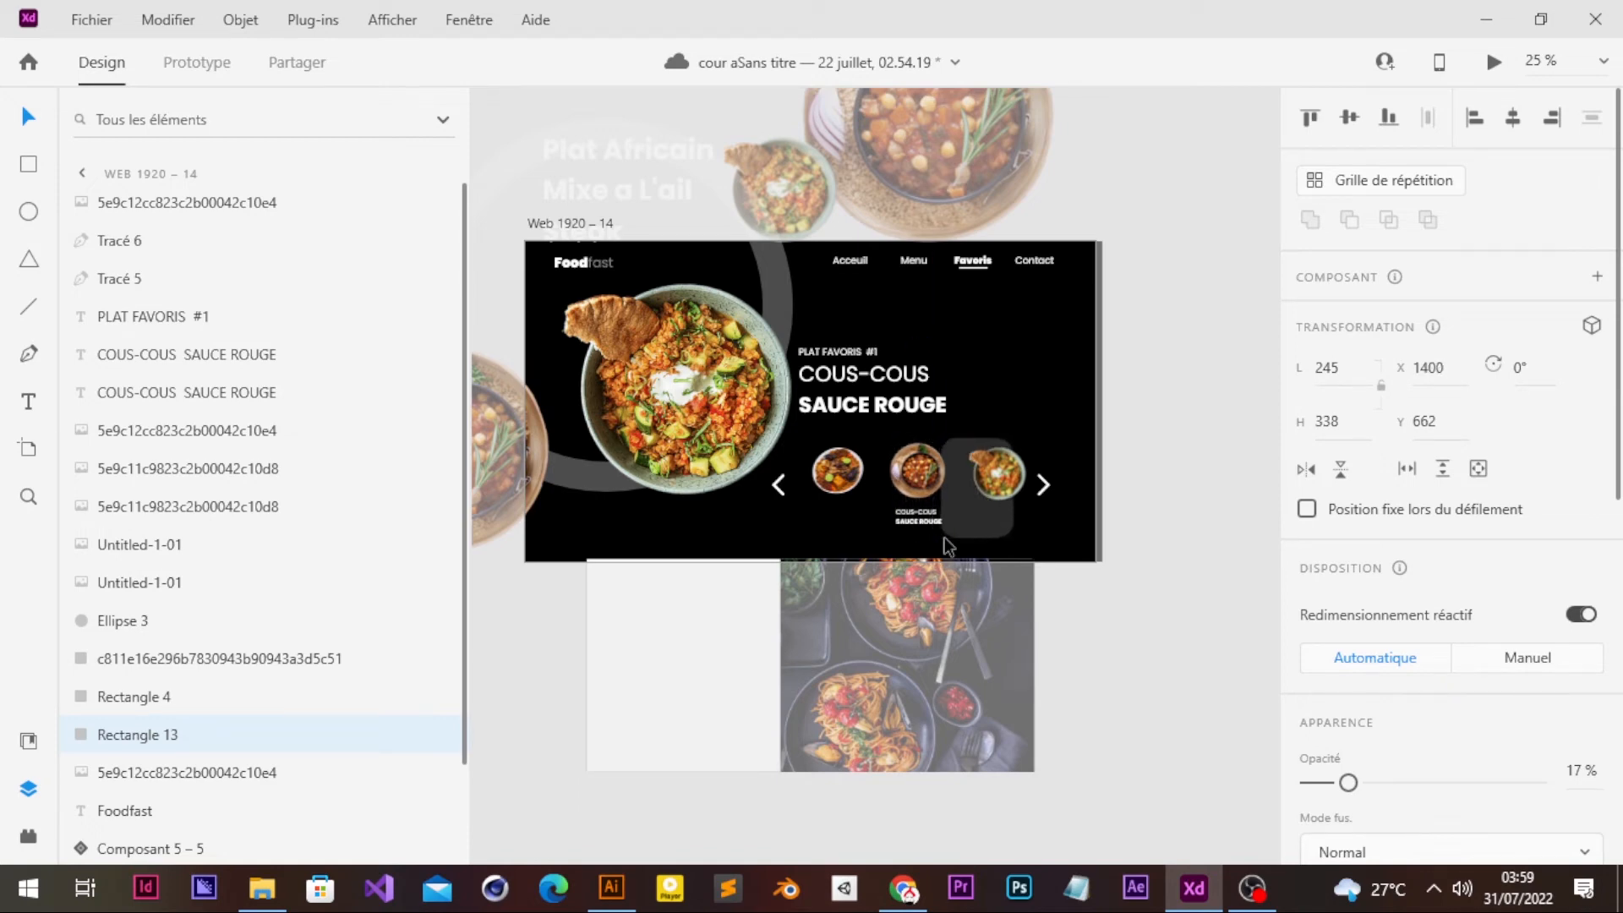
key(Right)
key(Right)
key(Right)
key(Right)
key(Right)
key(Right)
key(Right)
key(Right)
key(Right)
key(Right)
key(Right)
key(Right)
key(Right)
key(Right)
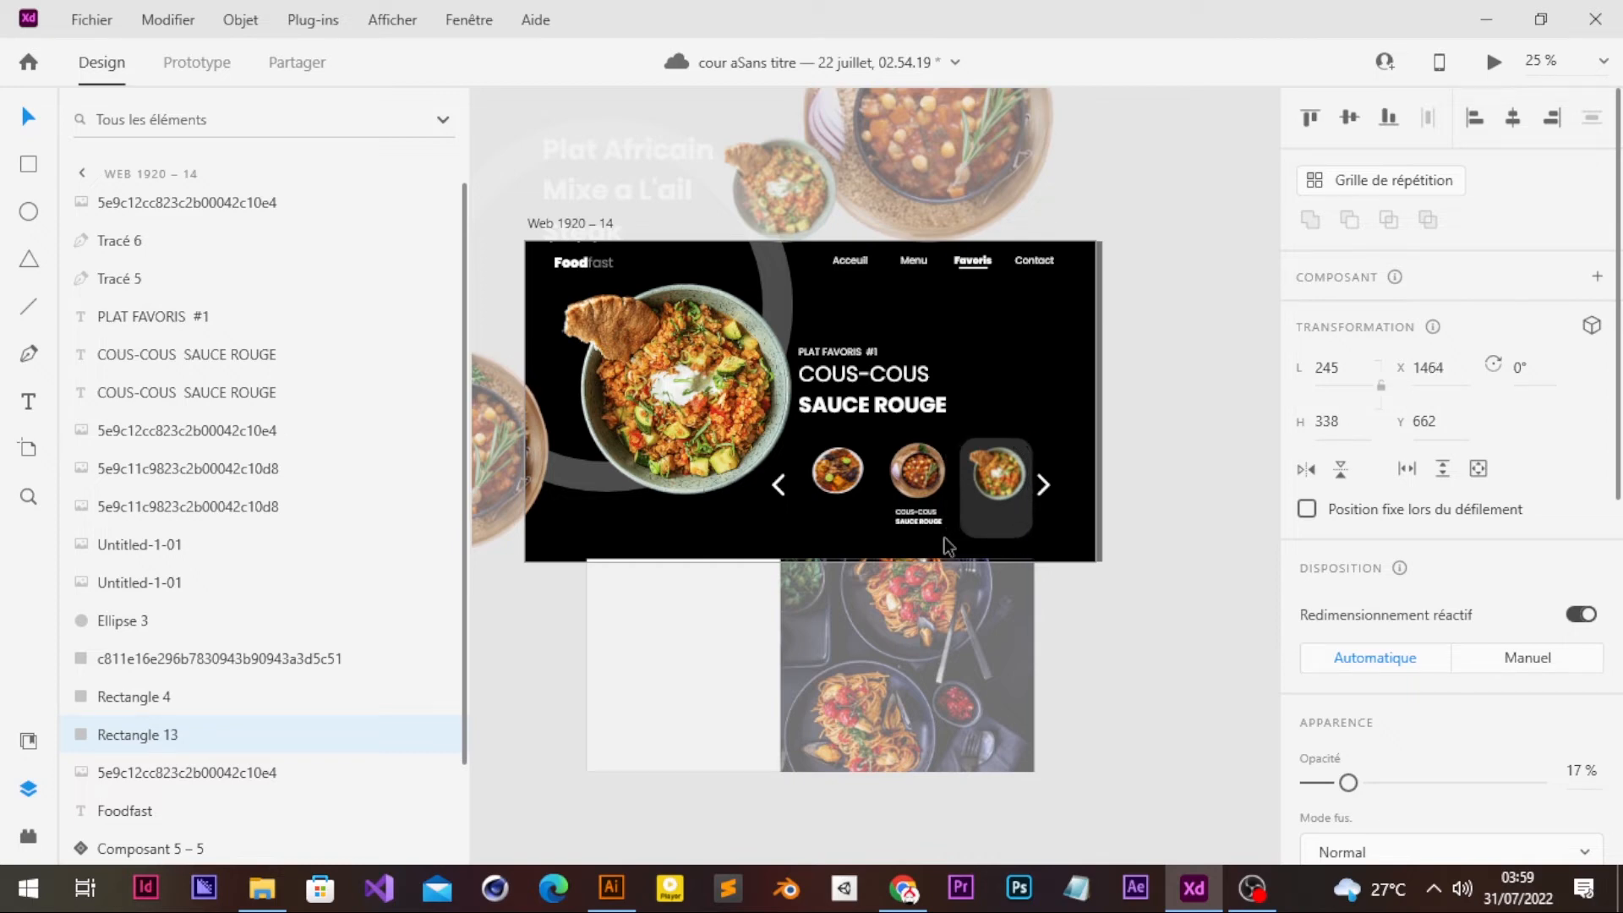
key(Right)
key(Right)
- Duplicate the COUS-COUS SAUCE ROUGE caption under the third thumbnail at X 1516, Y 896, and delete the original under the second thumbnail
click(927, 522)
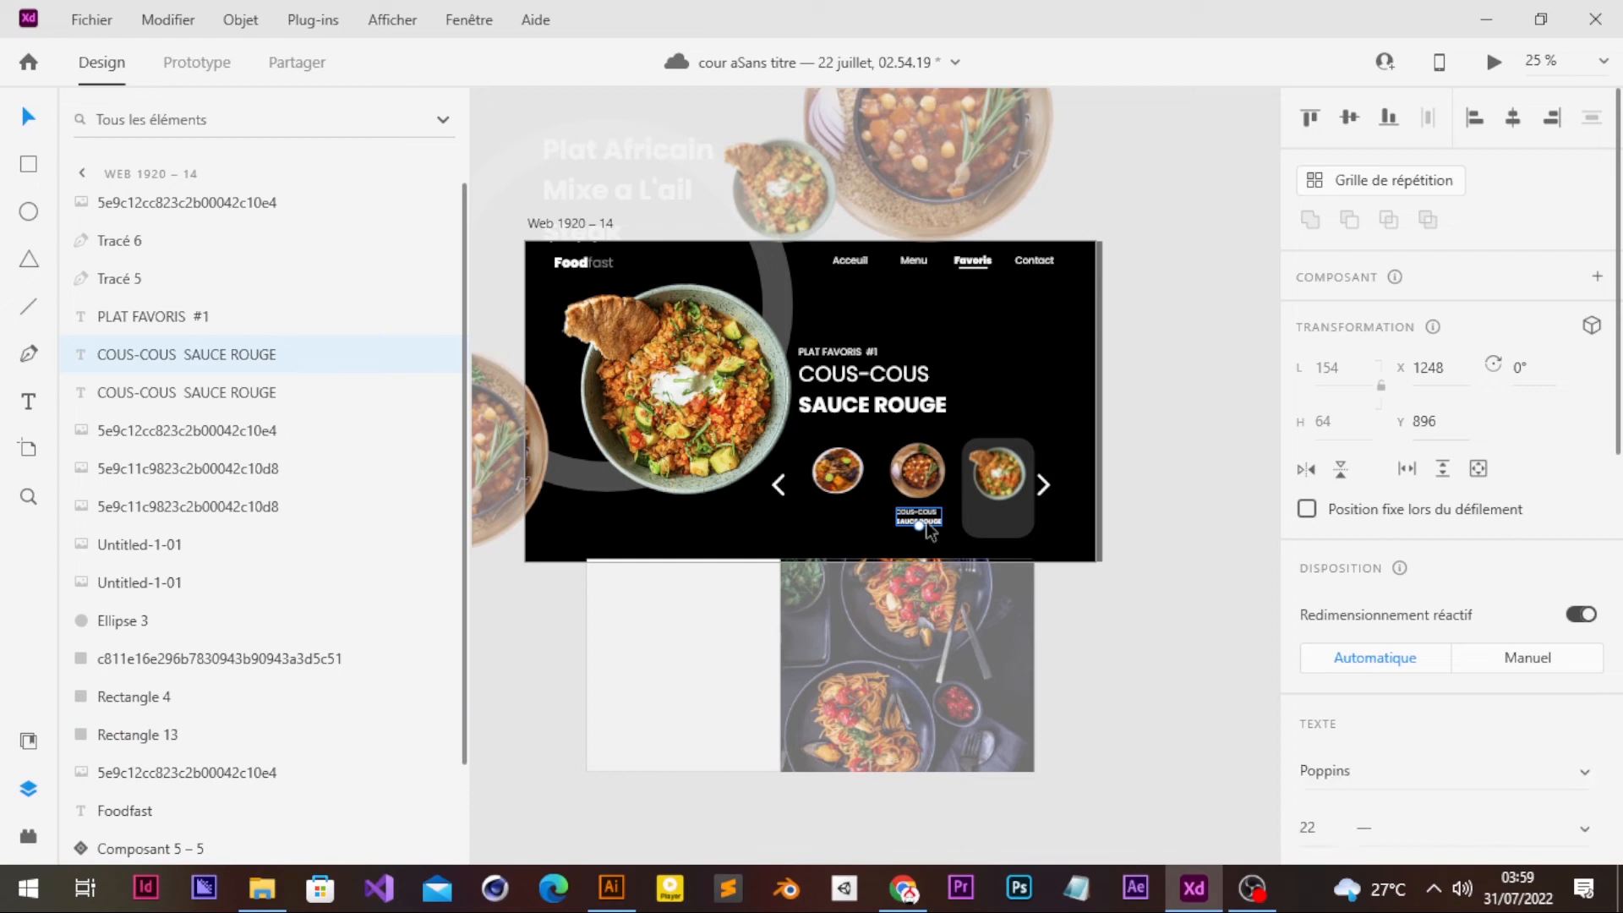
key(alt)
drag(927, 522, 1007, 525)
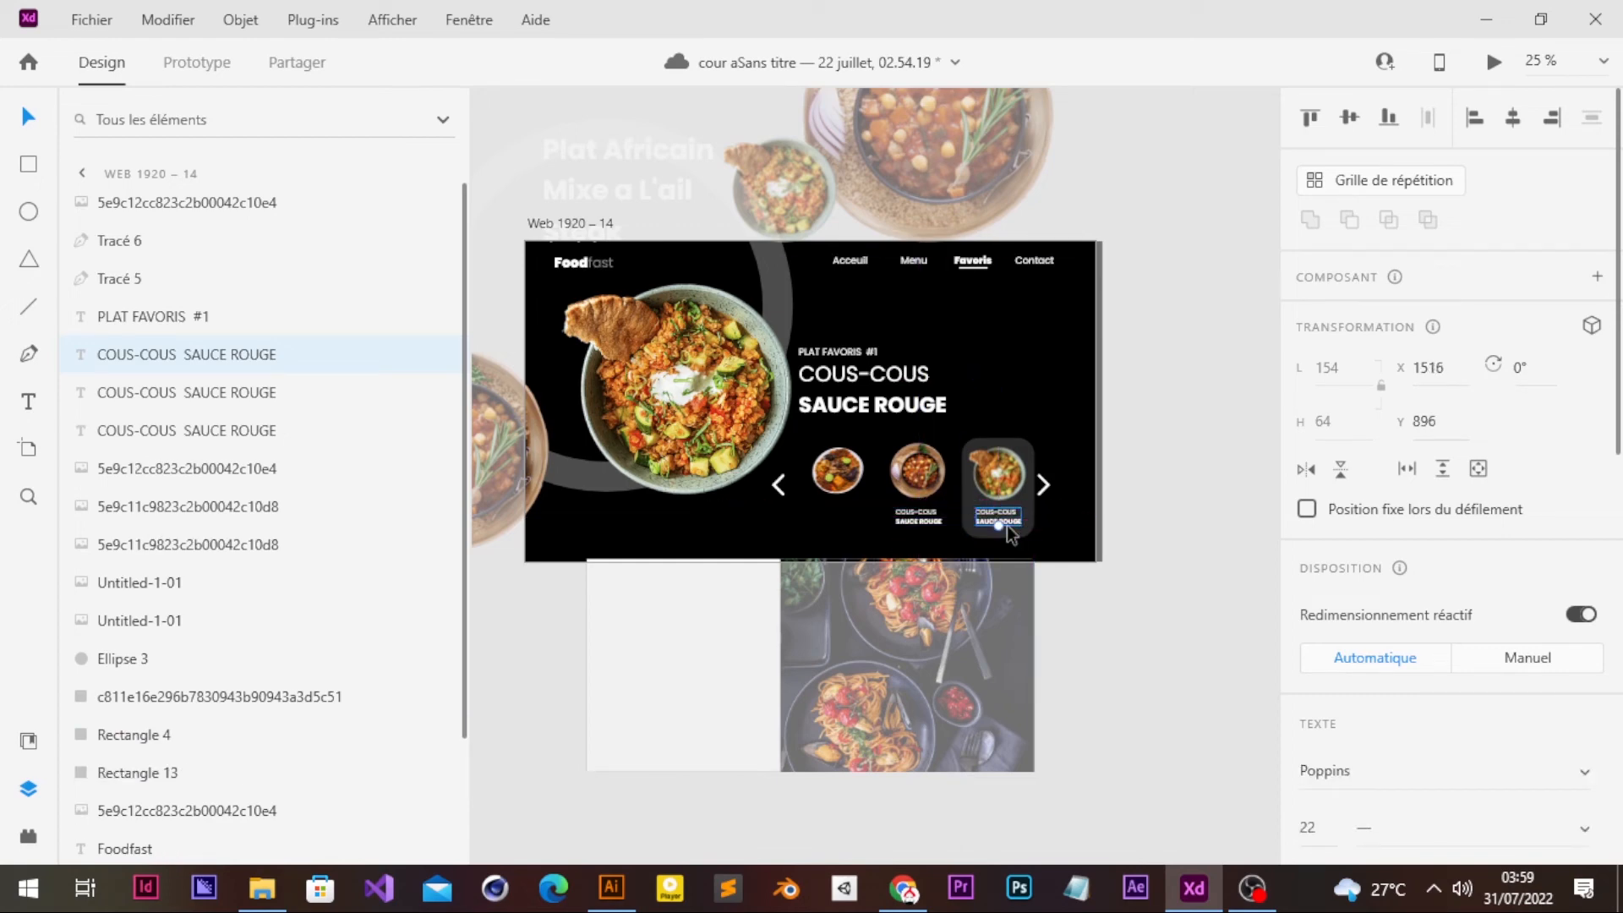
click(922, 527)
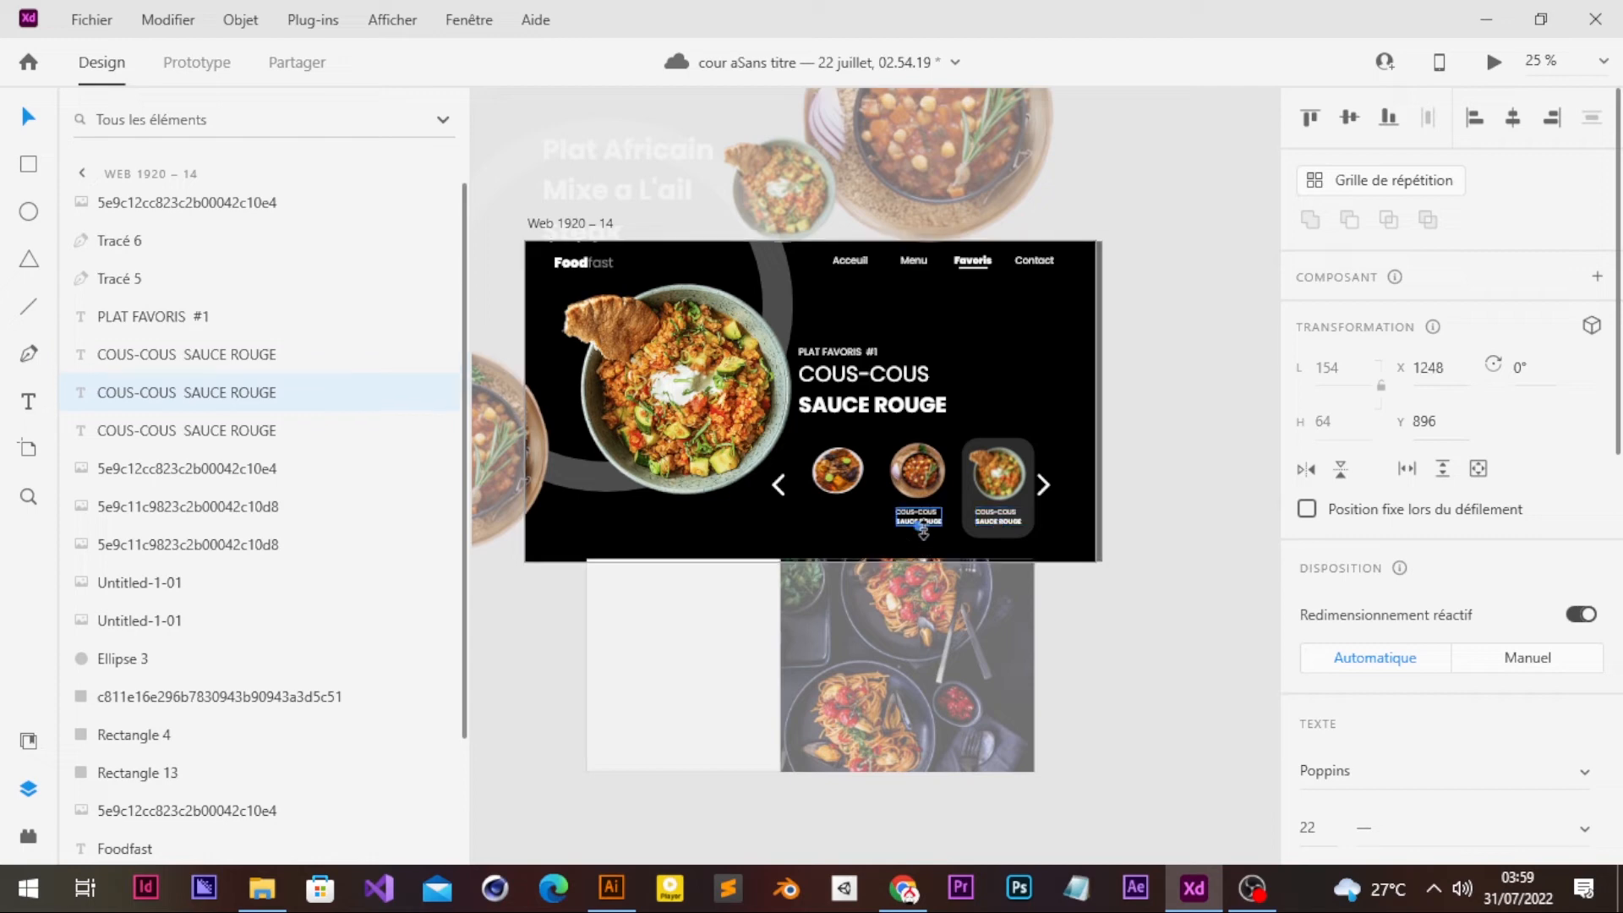
key(Delete)
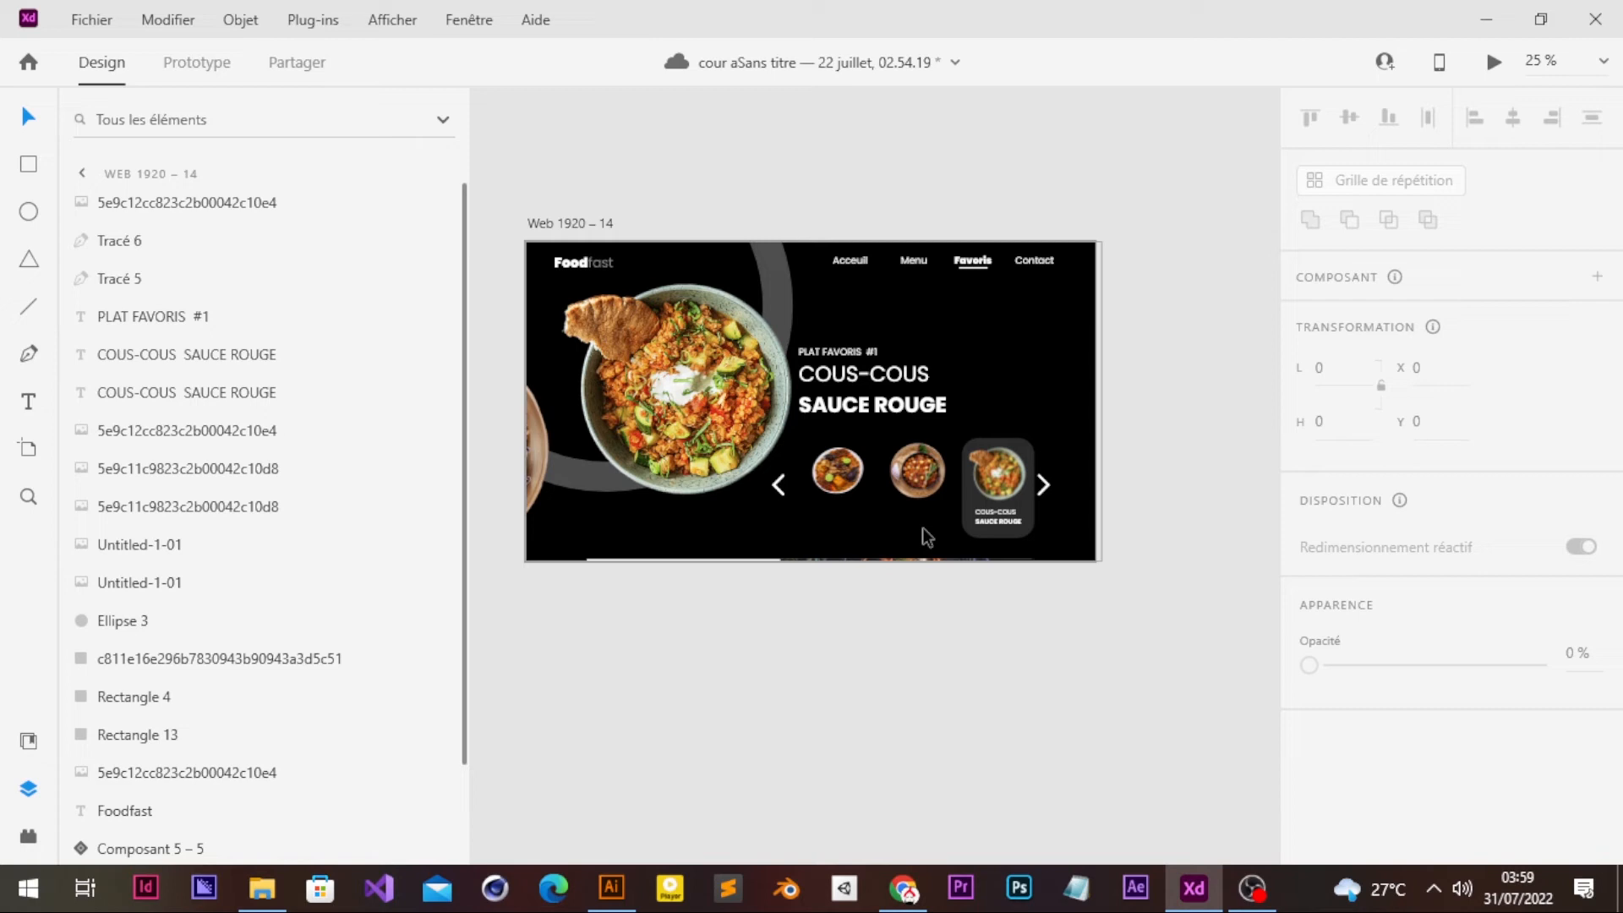
- Replace COUS-COUS with POULET in the first line of the third thumbnail's caption
key(ctrl+plus)
key(ctrl+plus)
scroll(921, 528, right, 2)
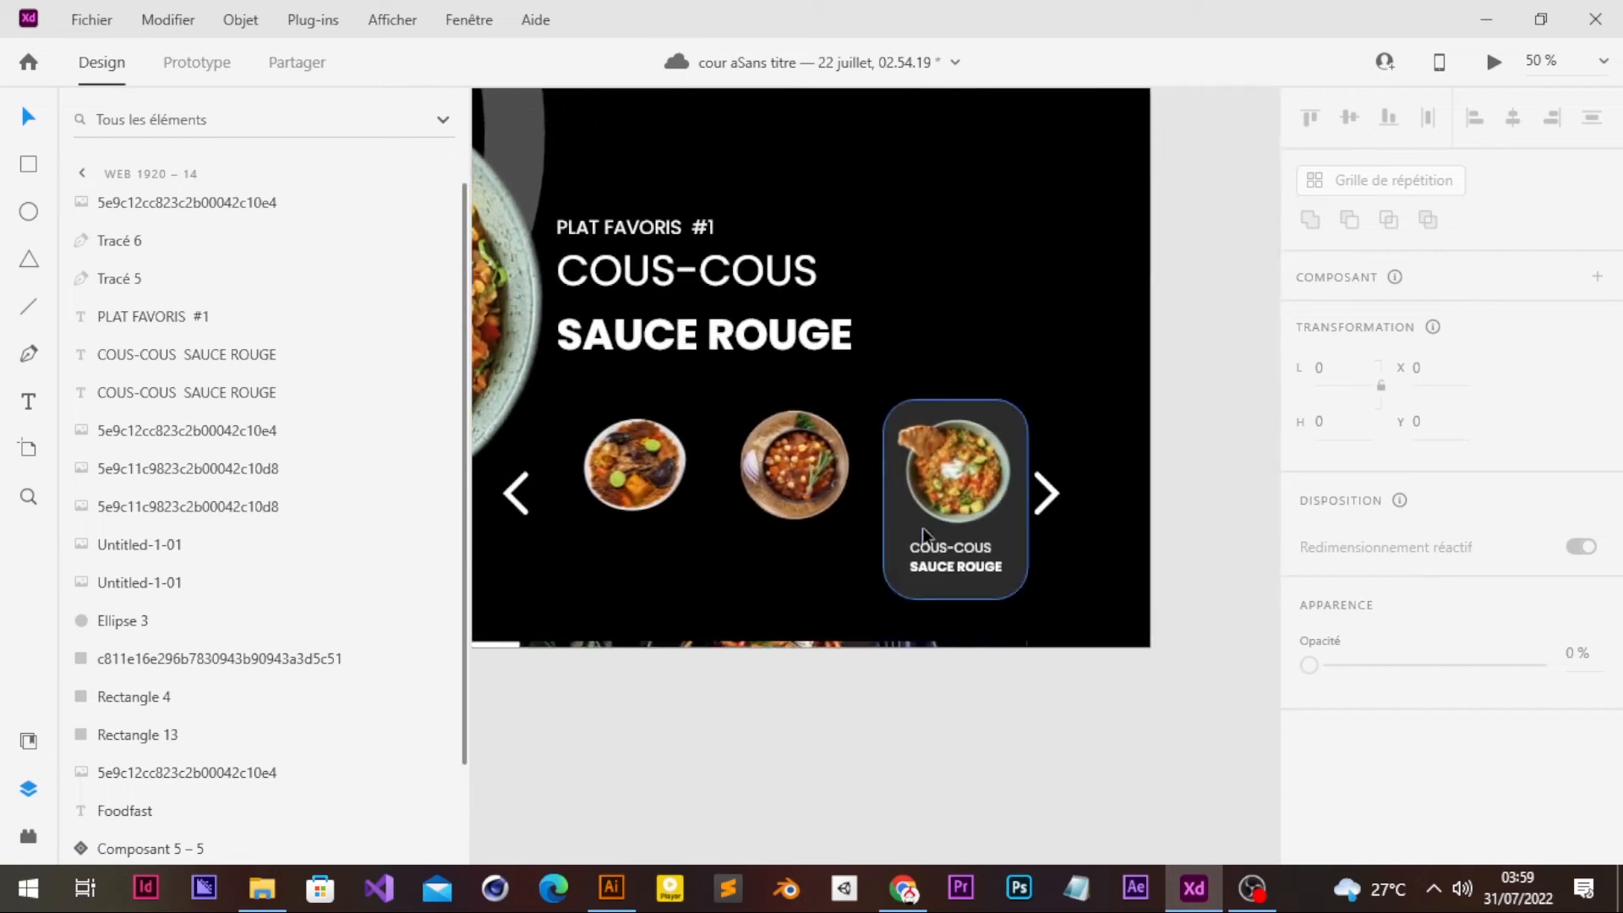
scroll(921, 527, down, 1)
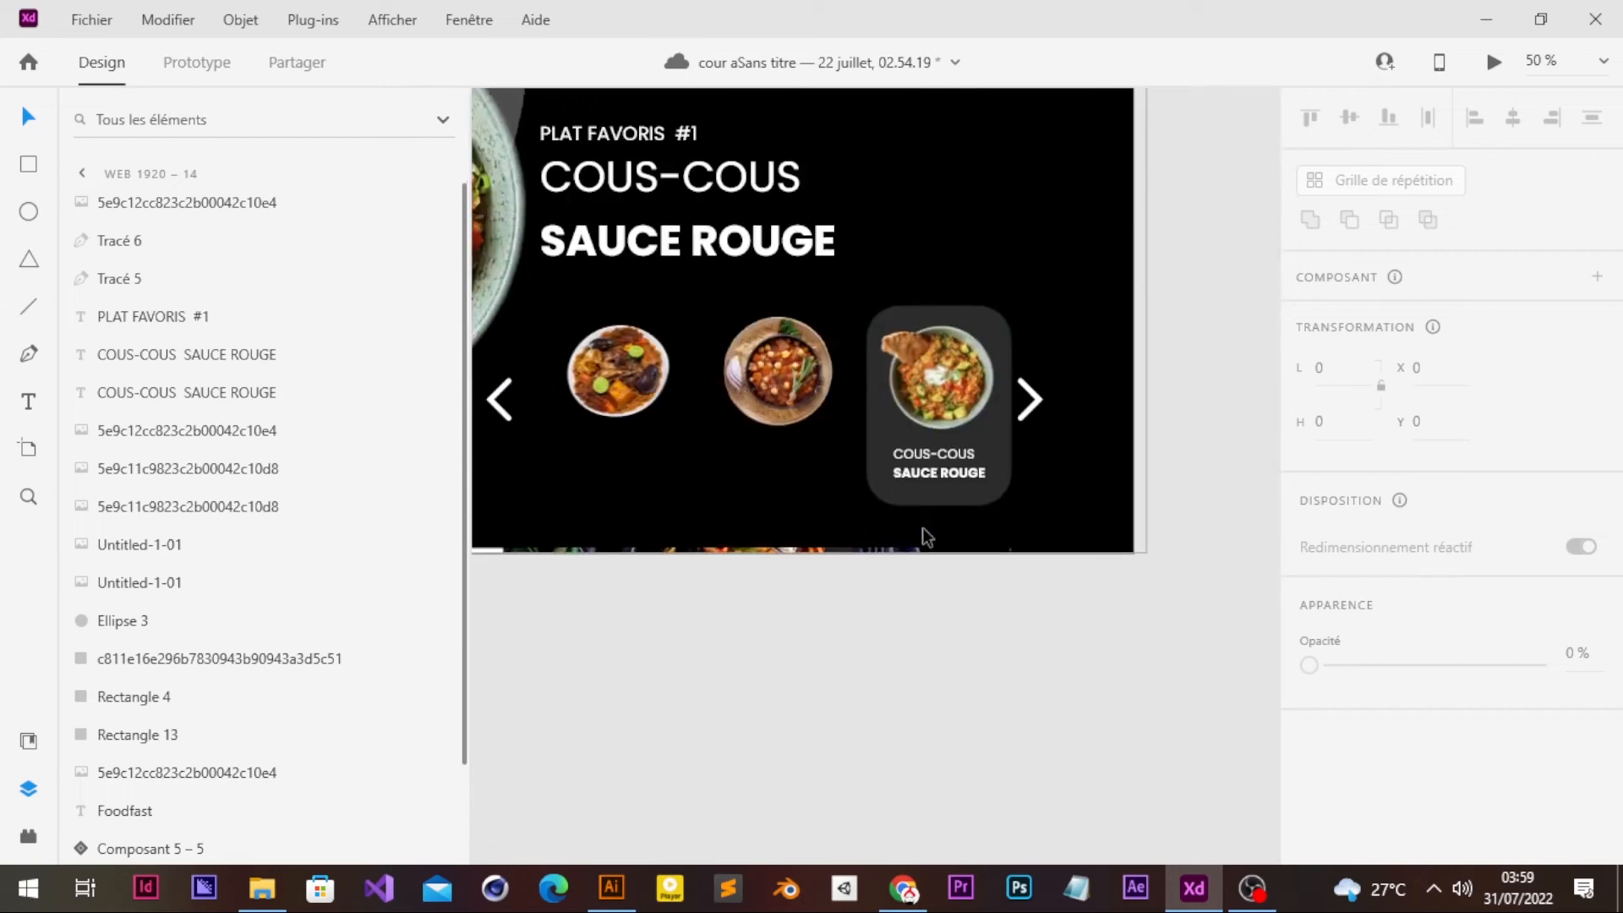
double_click(950, 471)
click(977, 453)
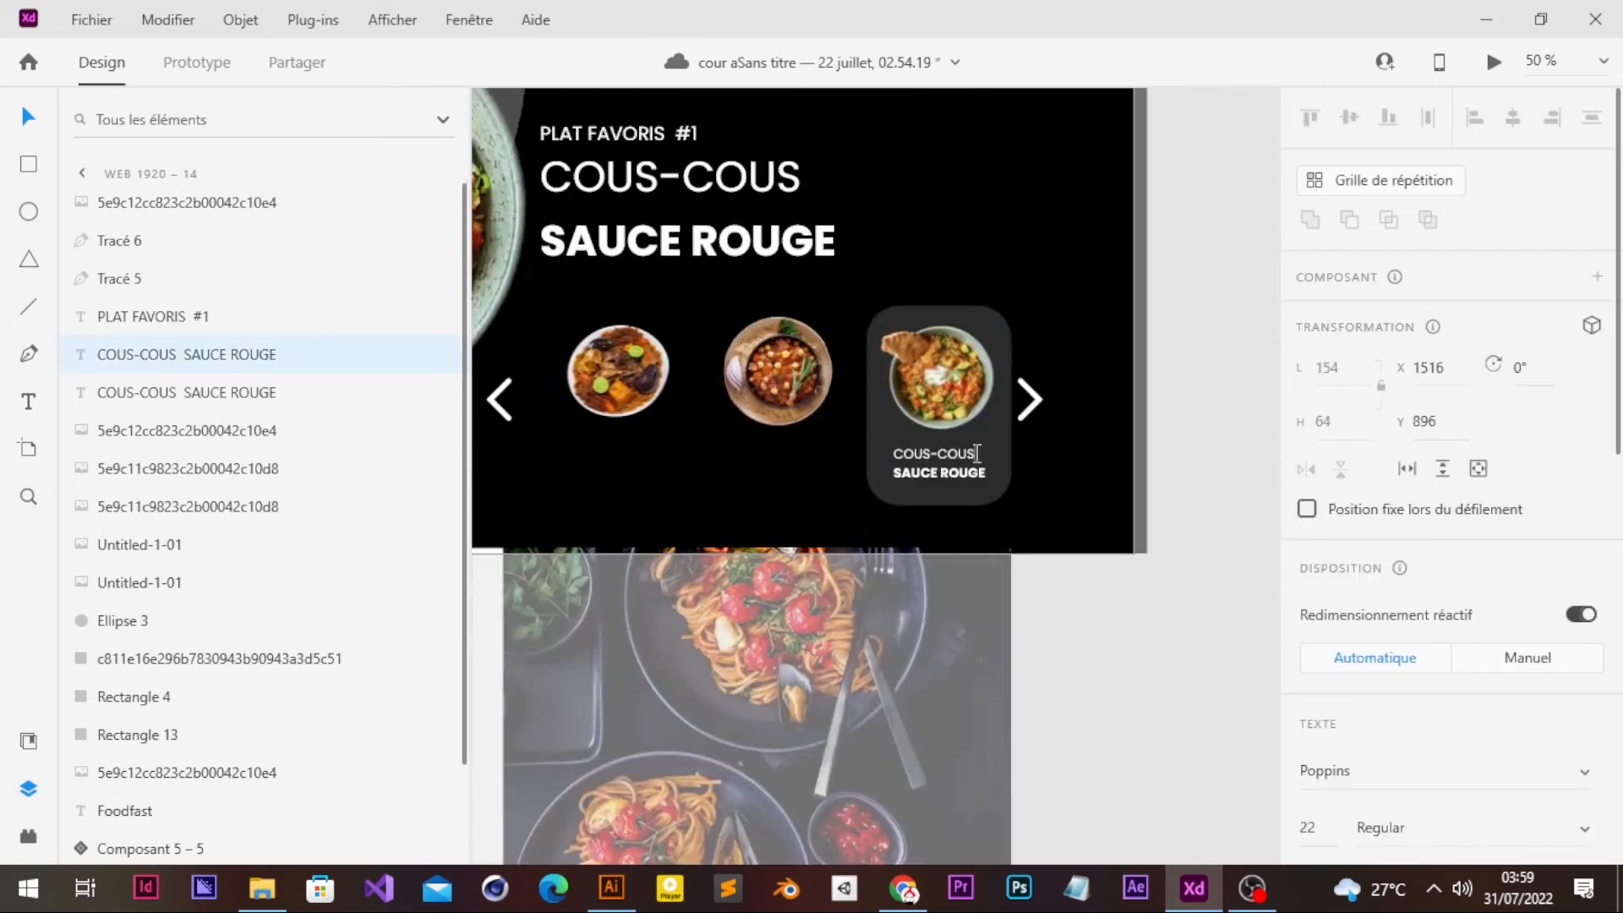
key(BackSpace)
key(BackSpace)
key(BackSpace)
key(BackSpace)
key(BackSpace)
key(BackSpace)
key(BackSpace)
text(POUL)
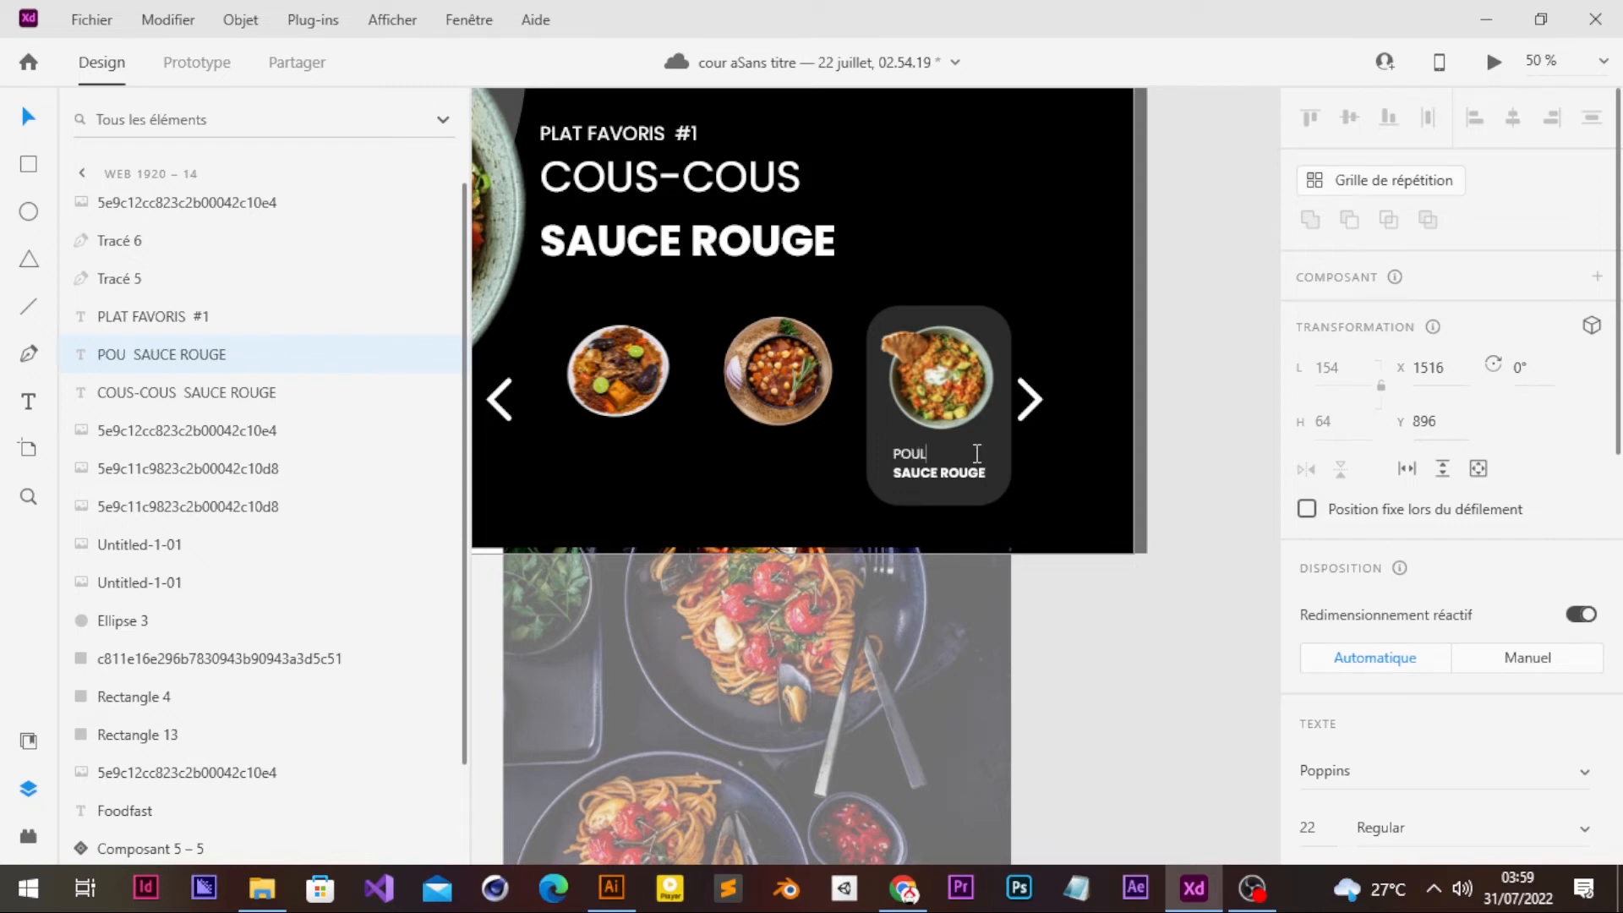
text(ET)
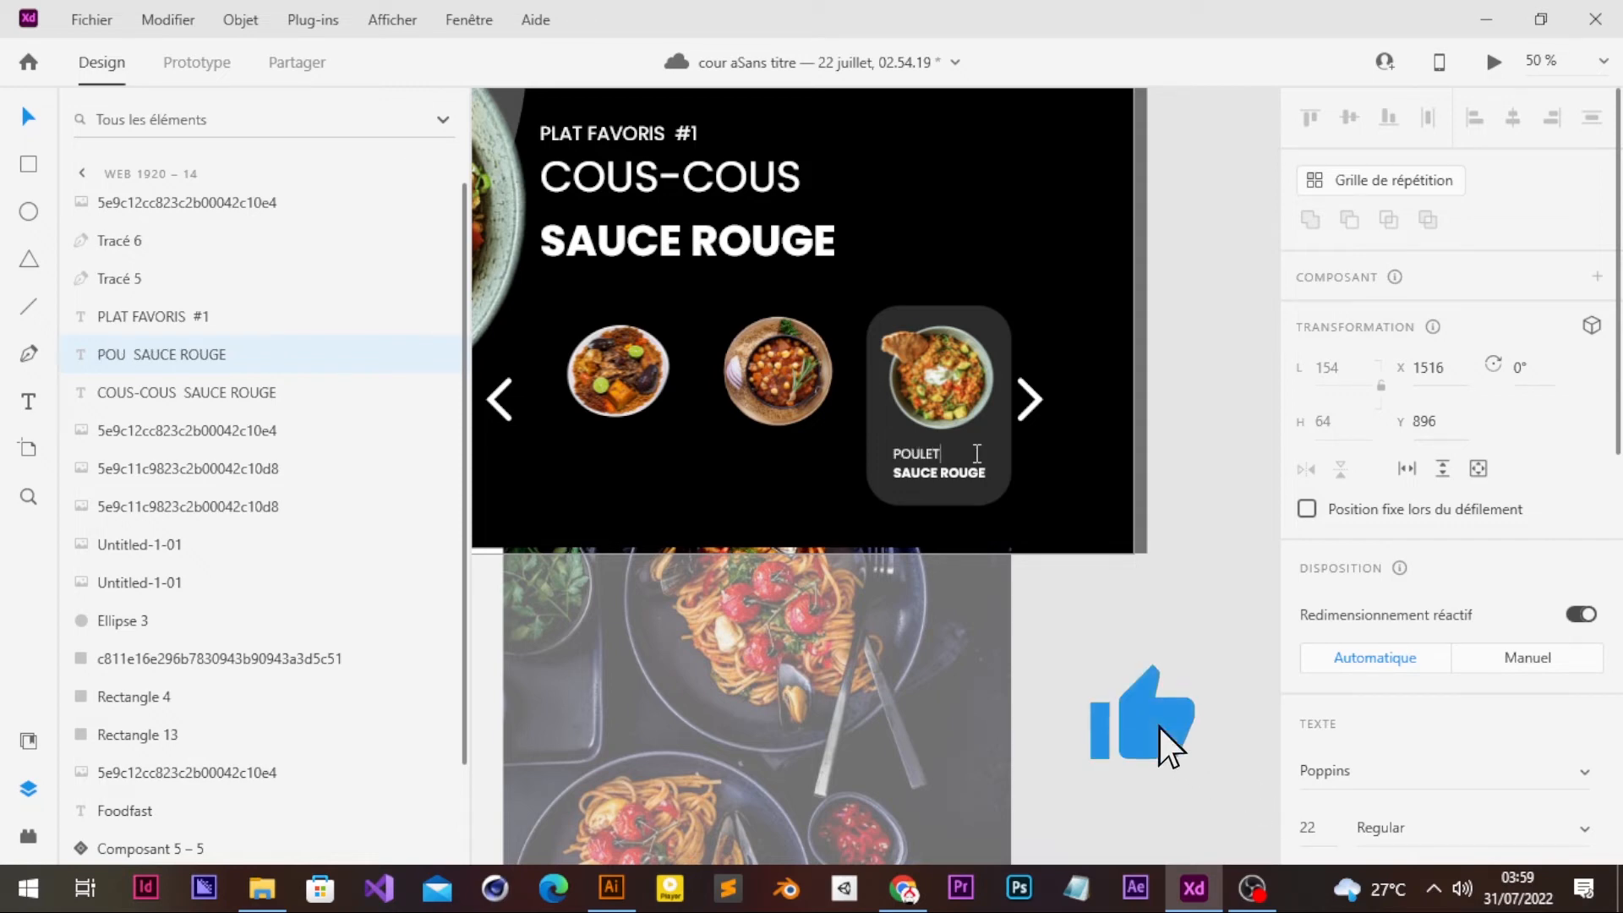
key(Escape)
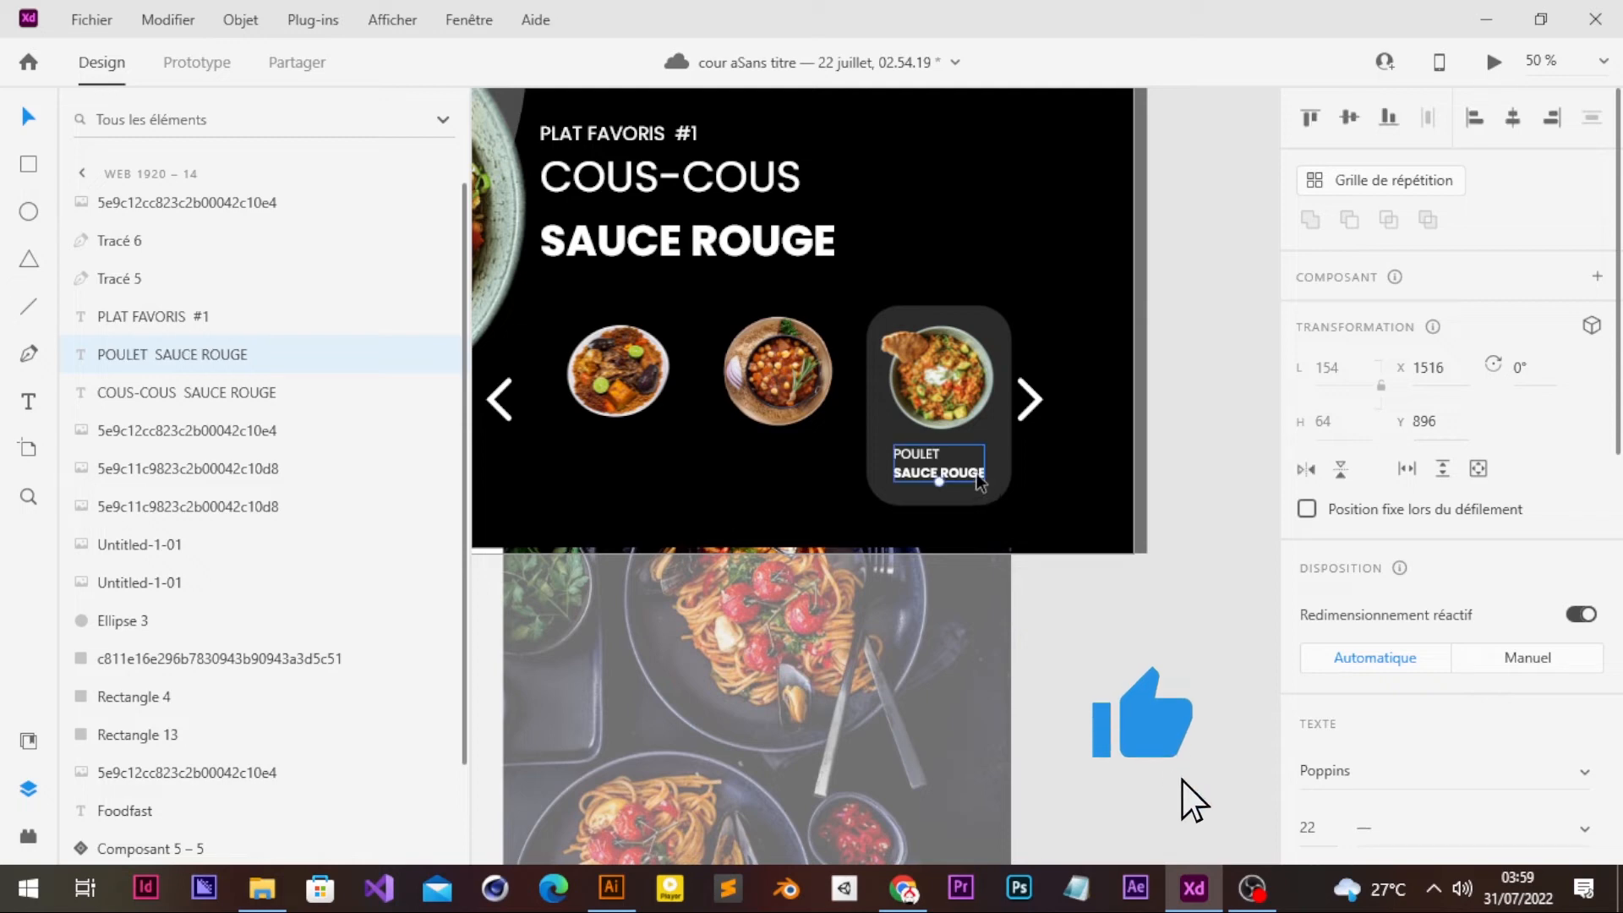
- Change the bold second line of the third thumbnail's caption to SAUCE FRITTE
double_click(979, 477)
click(980, 475)
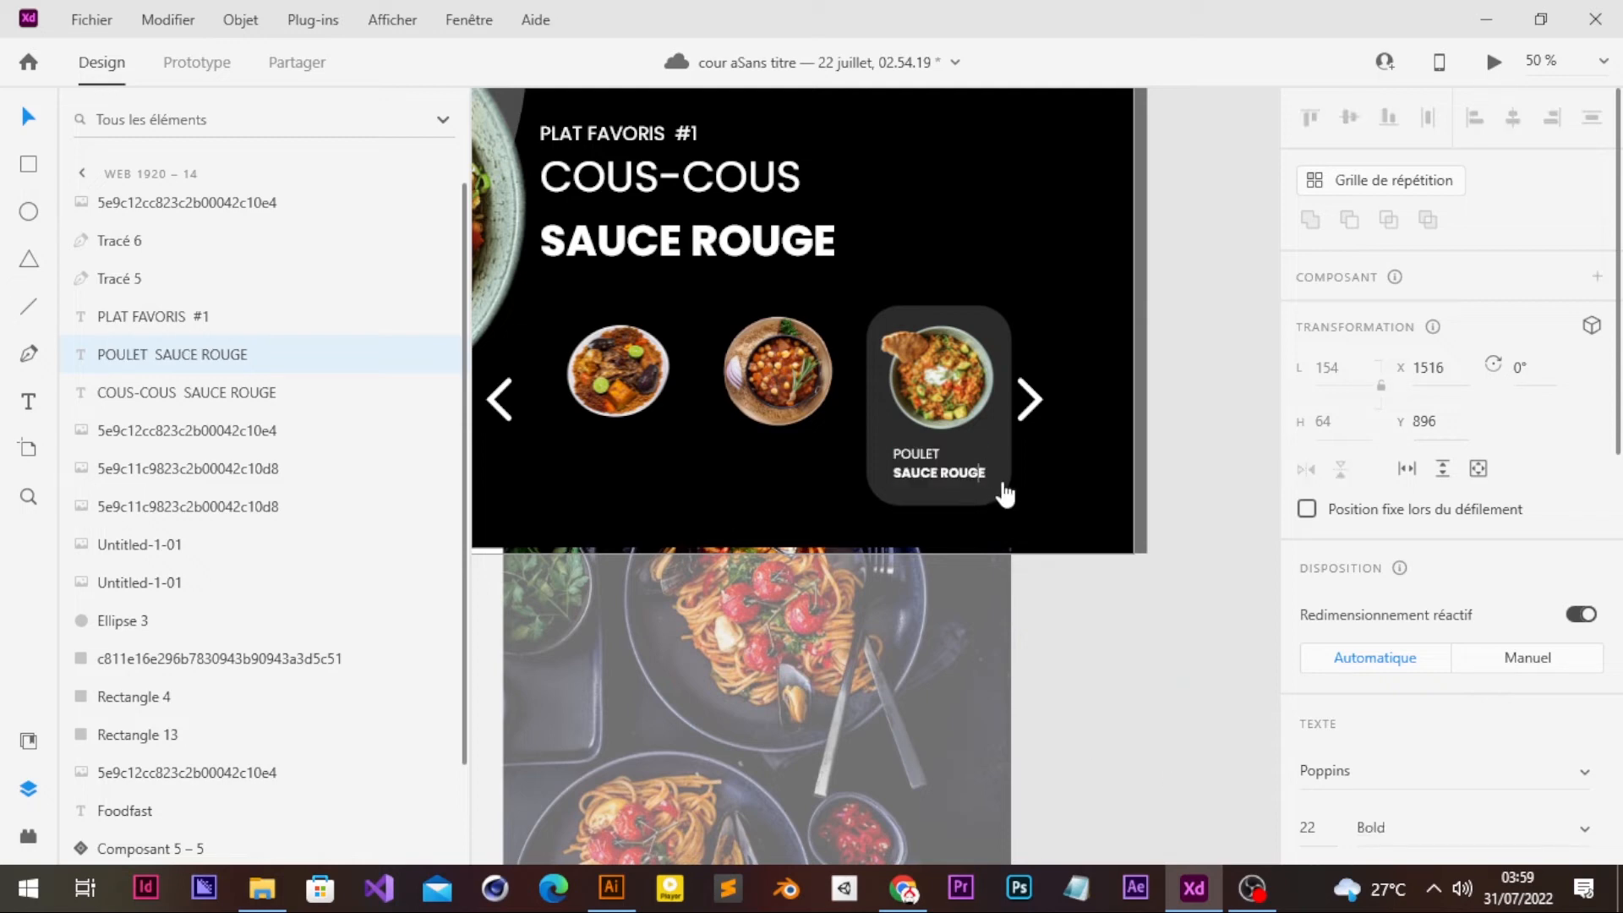
key(BackSpace)
key(BackSpace)
key(BackSpace)
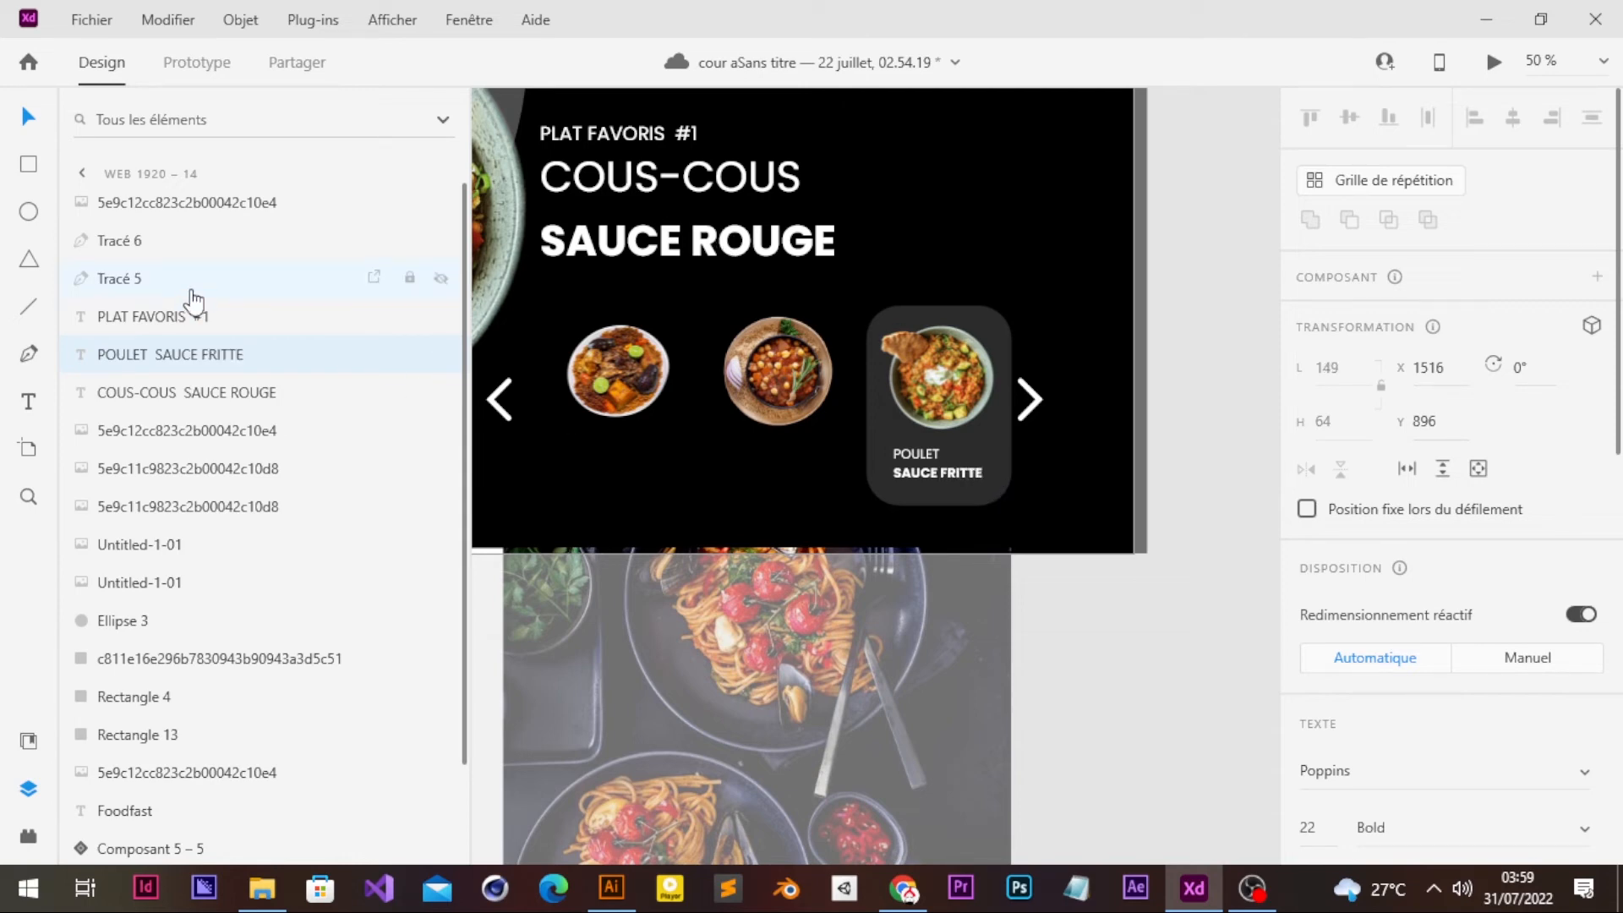
click(26, 113)
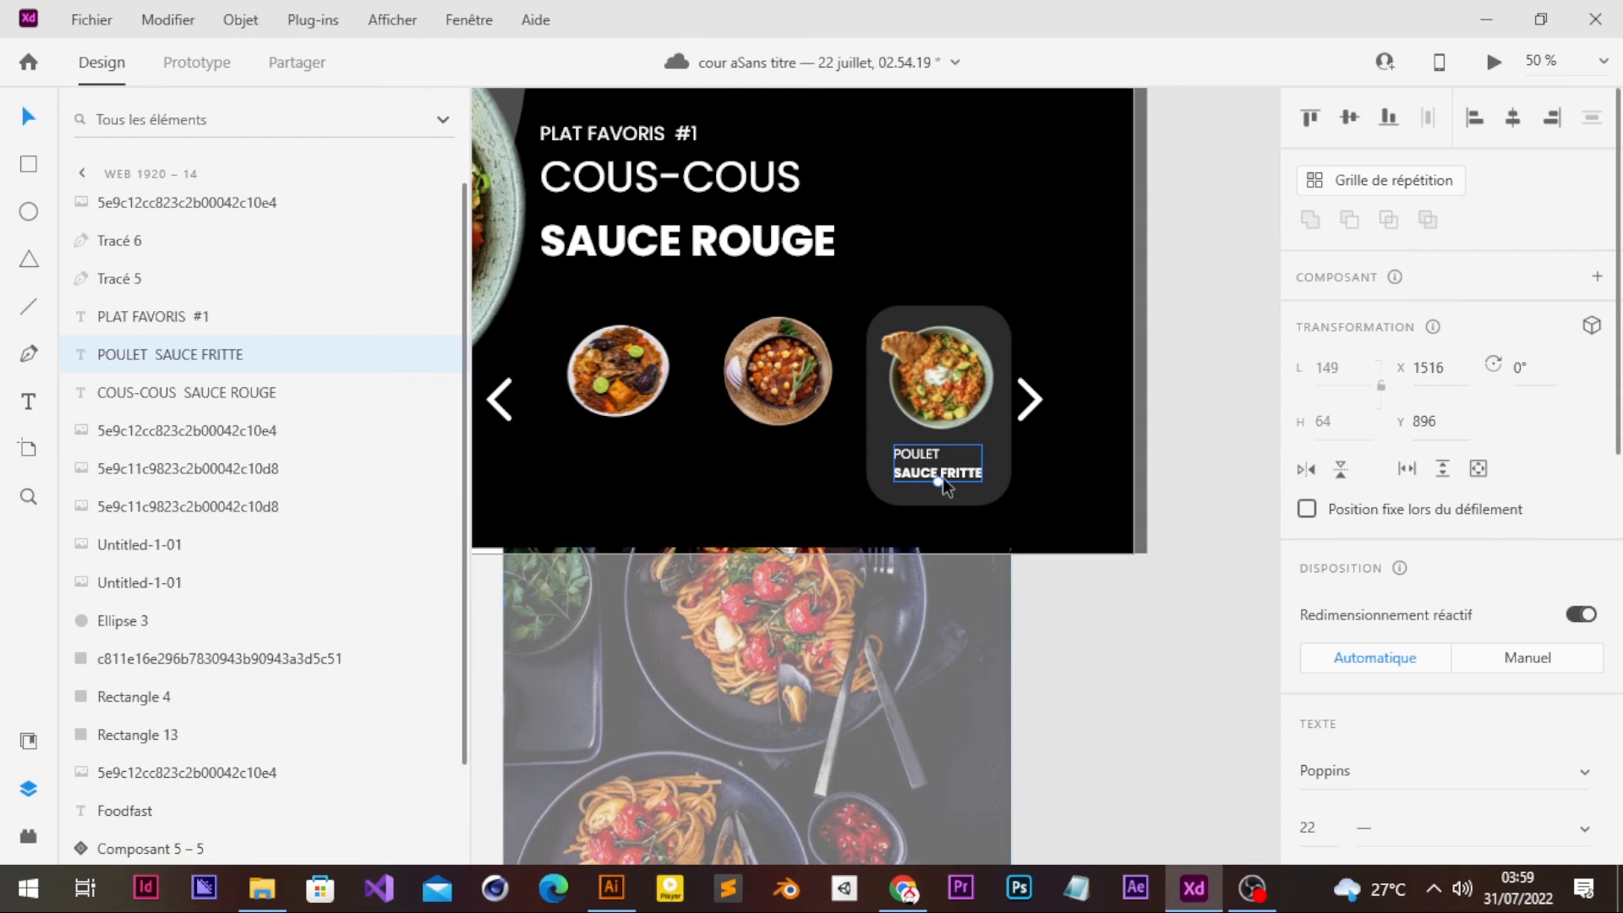
- Change the large dish heading on the Web 1920 – 14 artboard to POULET SAUCE FRITTE
double_click(729, 172)
click(799, 176)
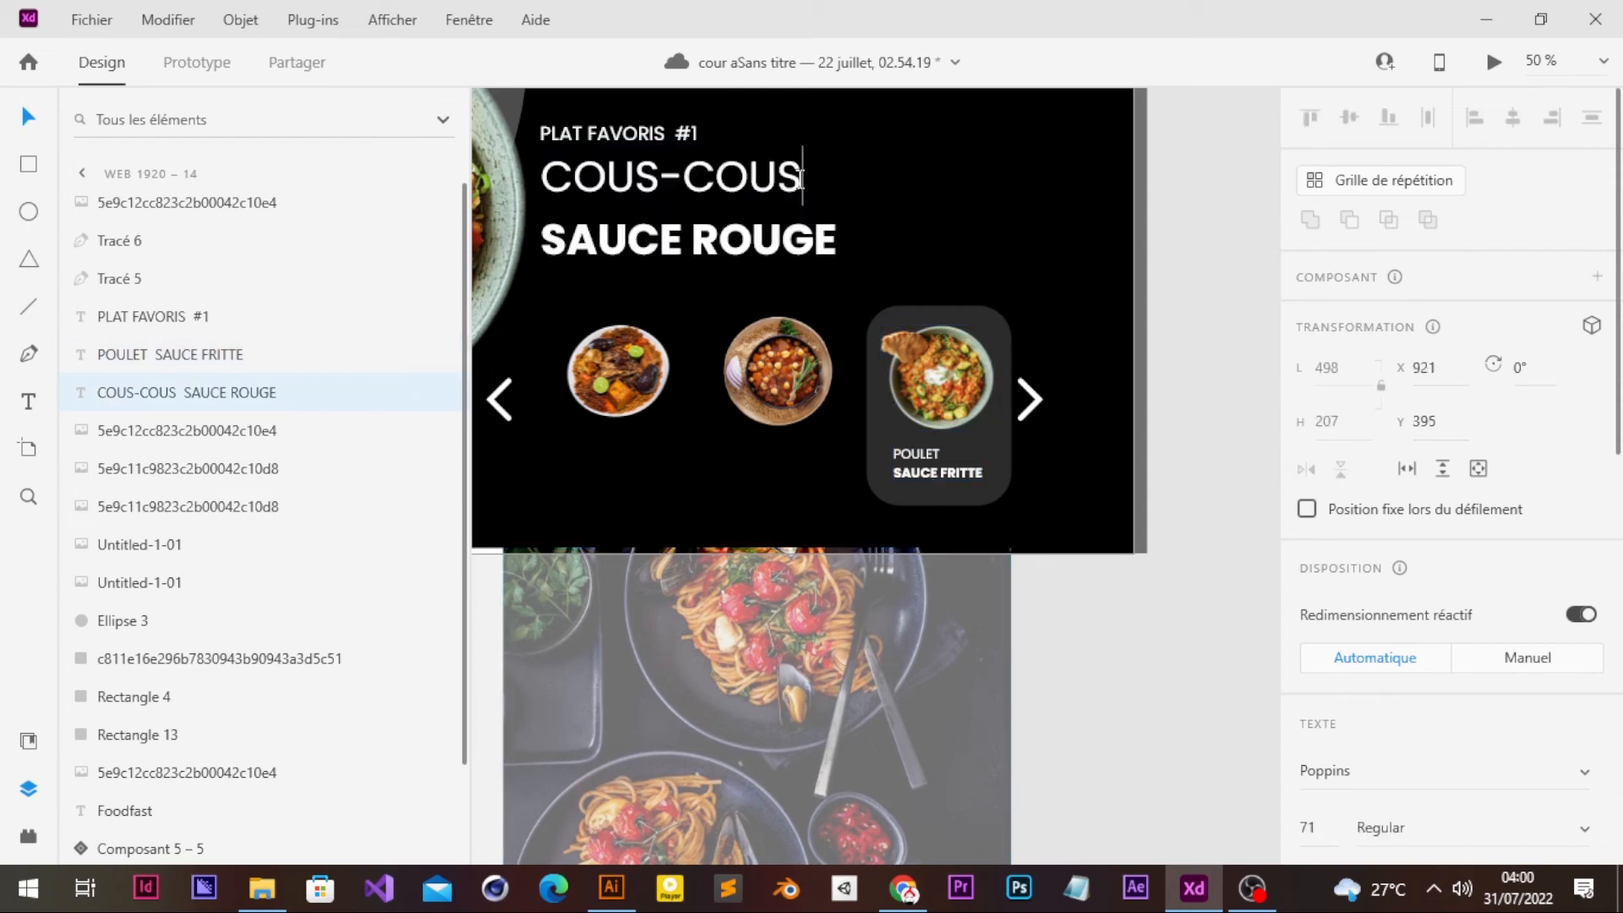
drag(801, 176, 561, 161)
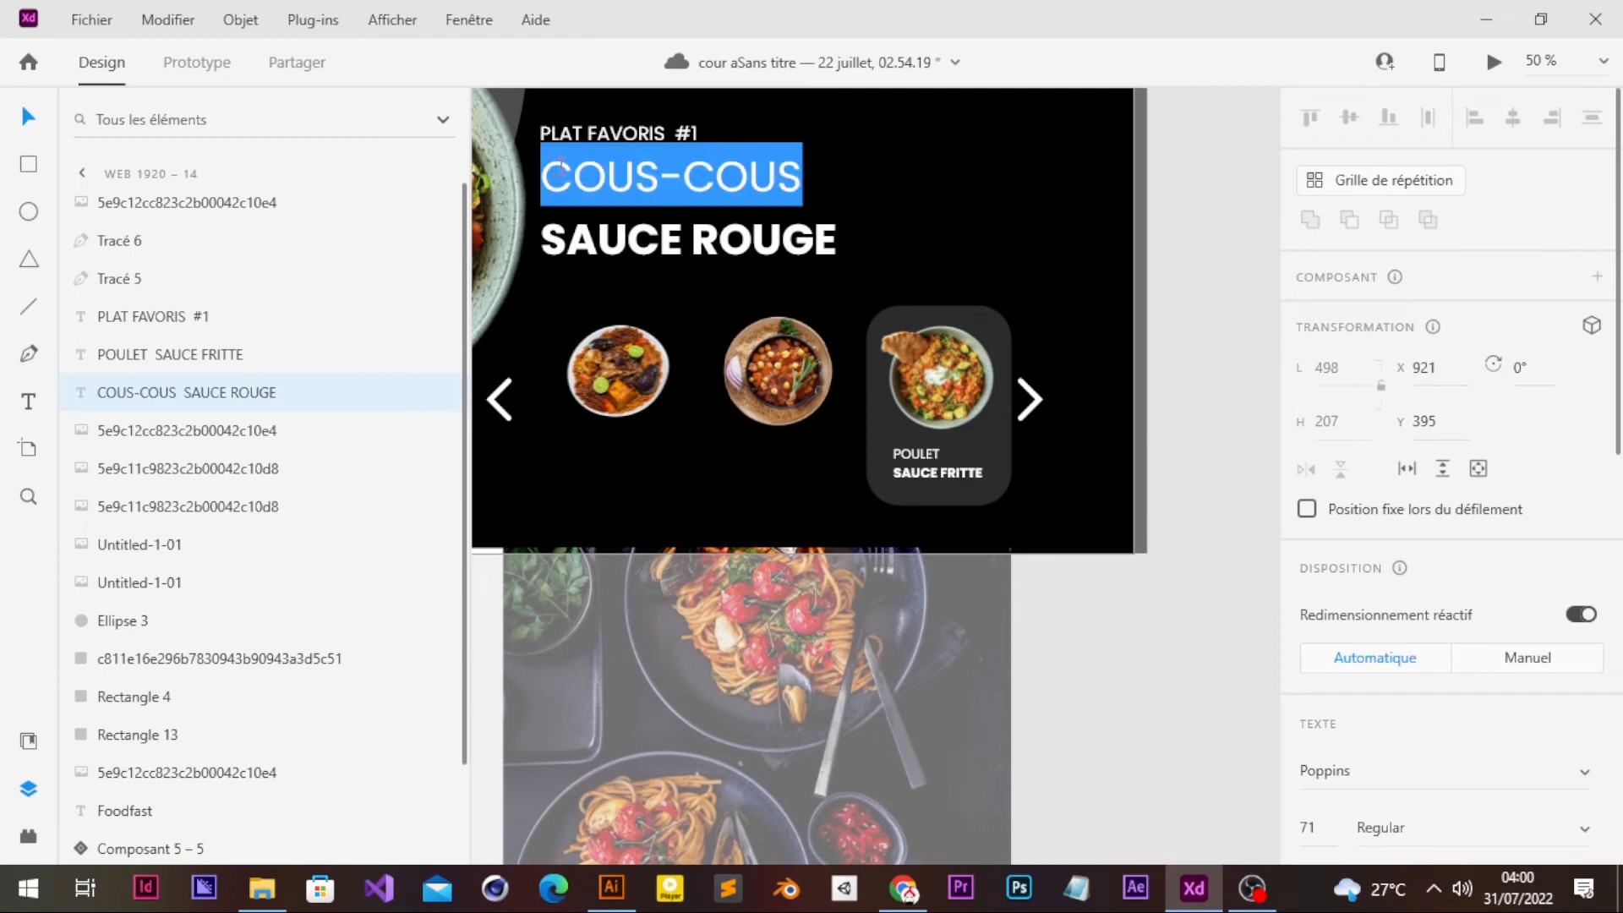
text(POULET)
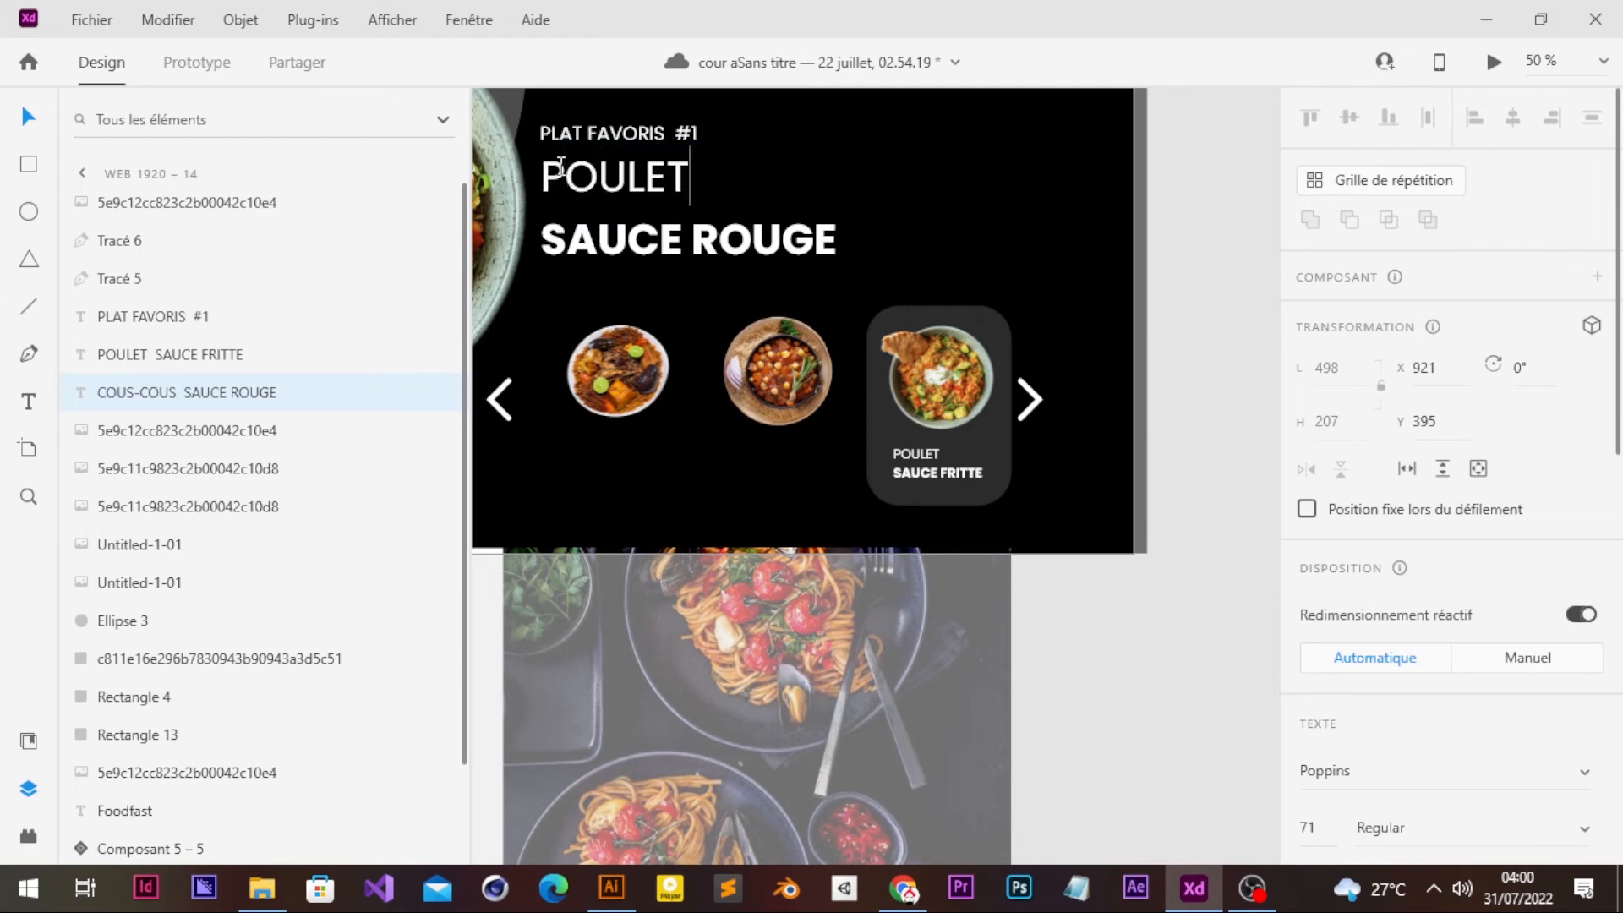
click(786, 241)
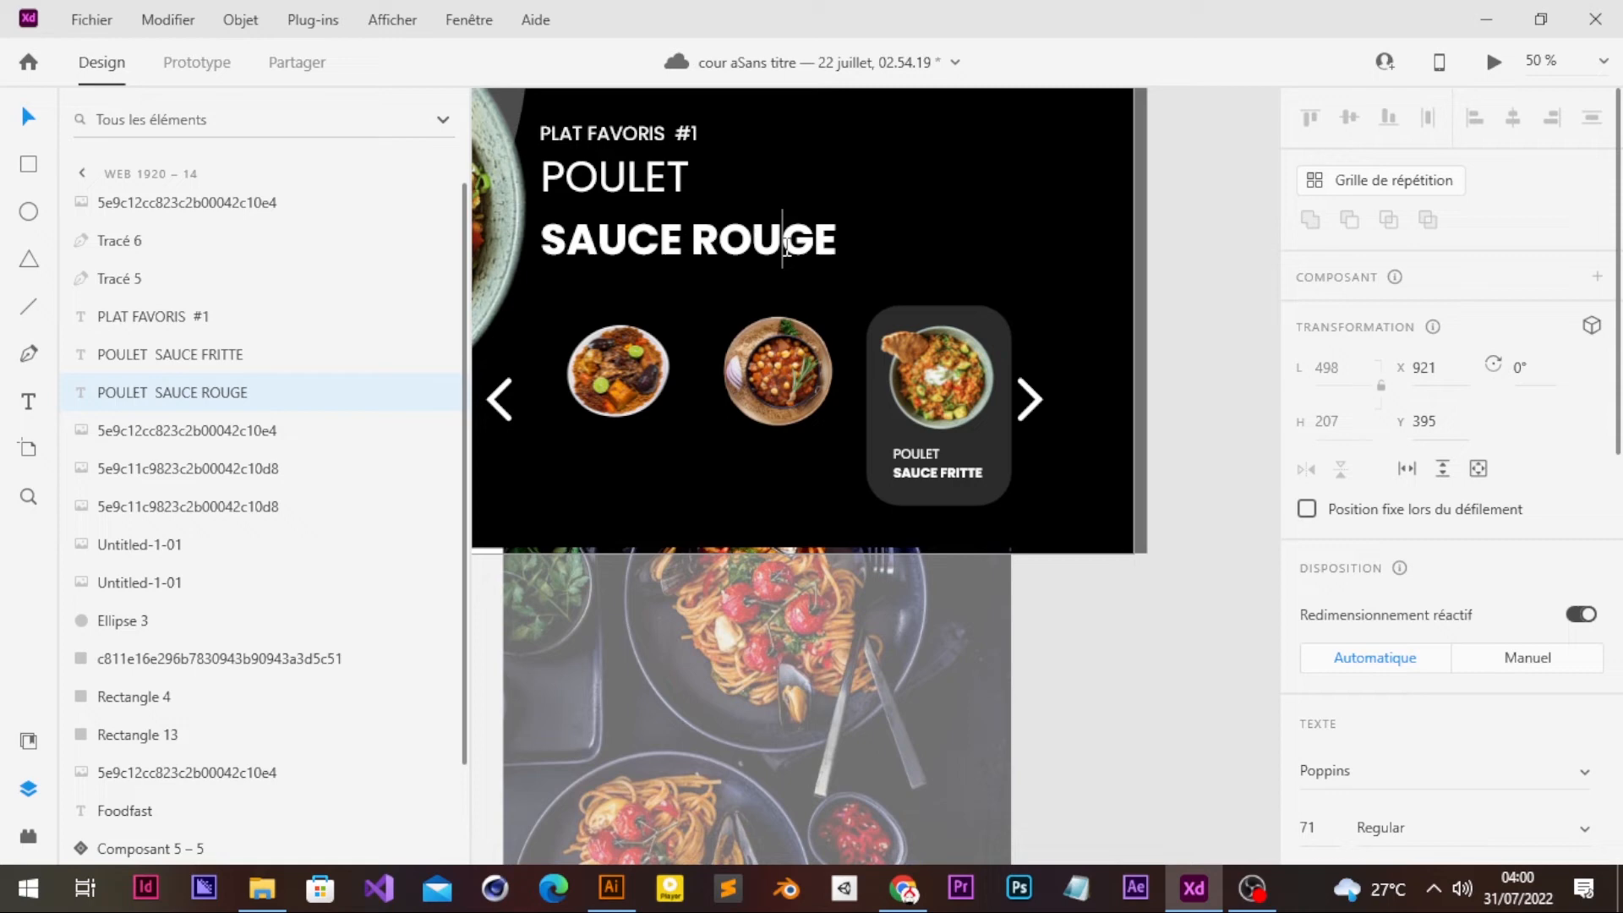
click(835, 244)
key(BackSpace)
key(BackSpace)
key(BackSpace)
key(BackSpace)
key(BackSpace)
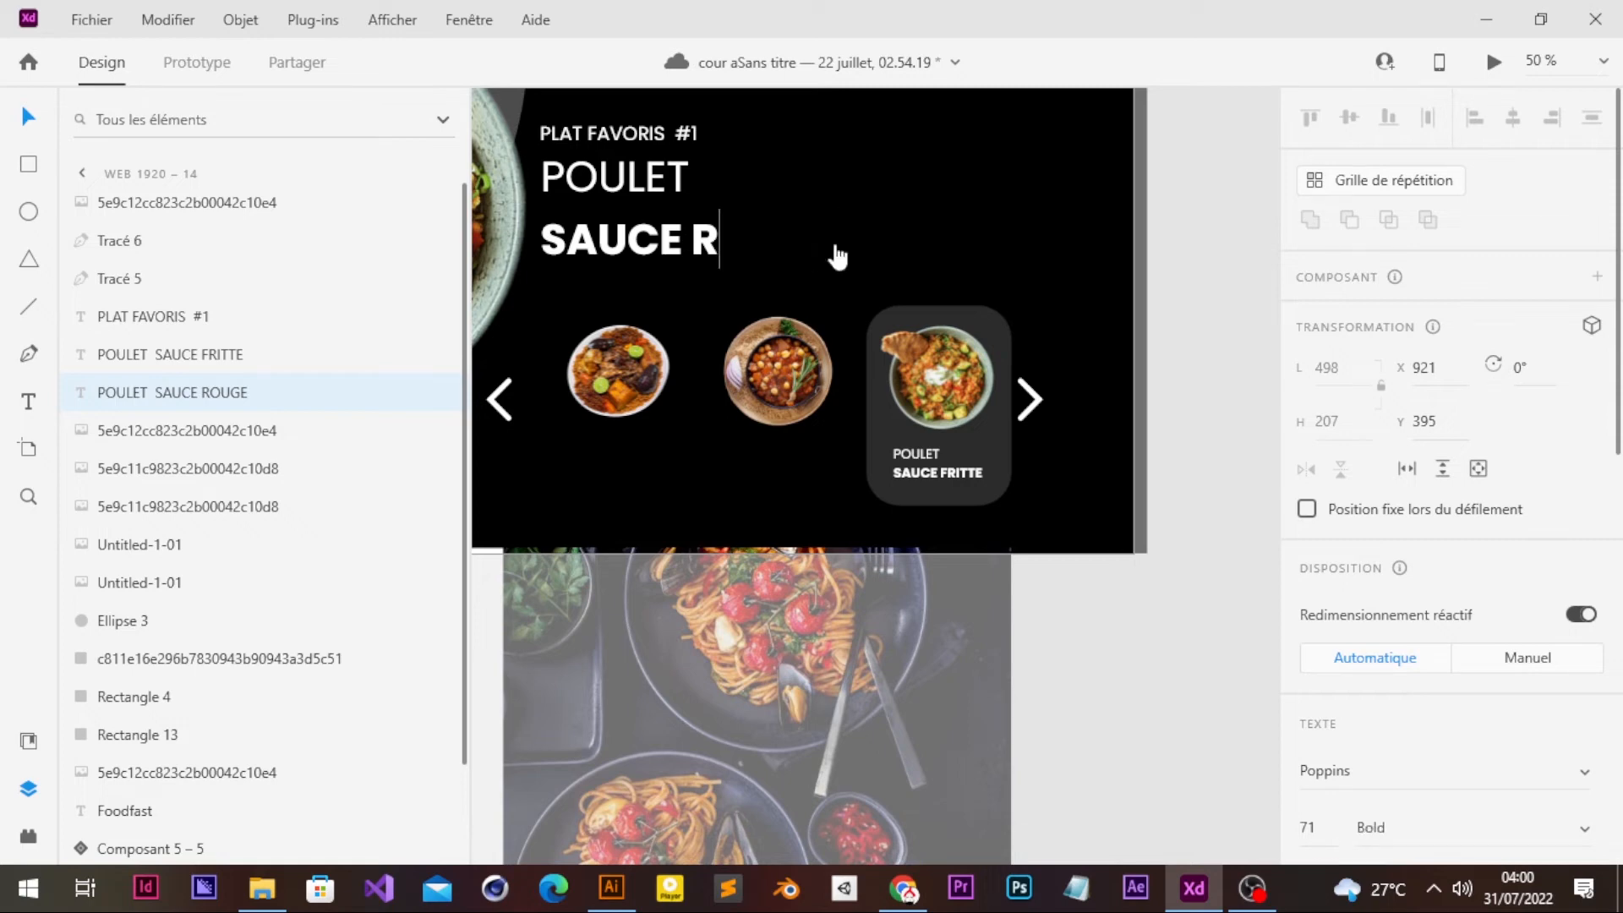
text(FRITTE)
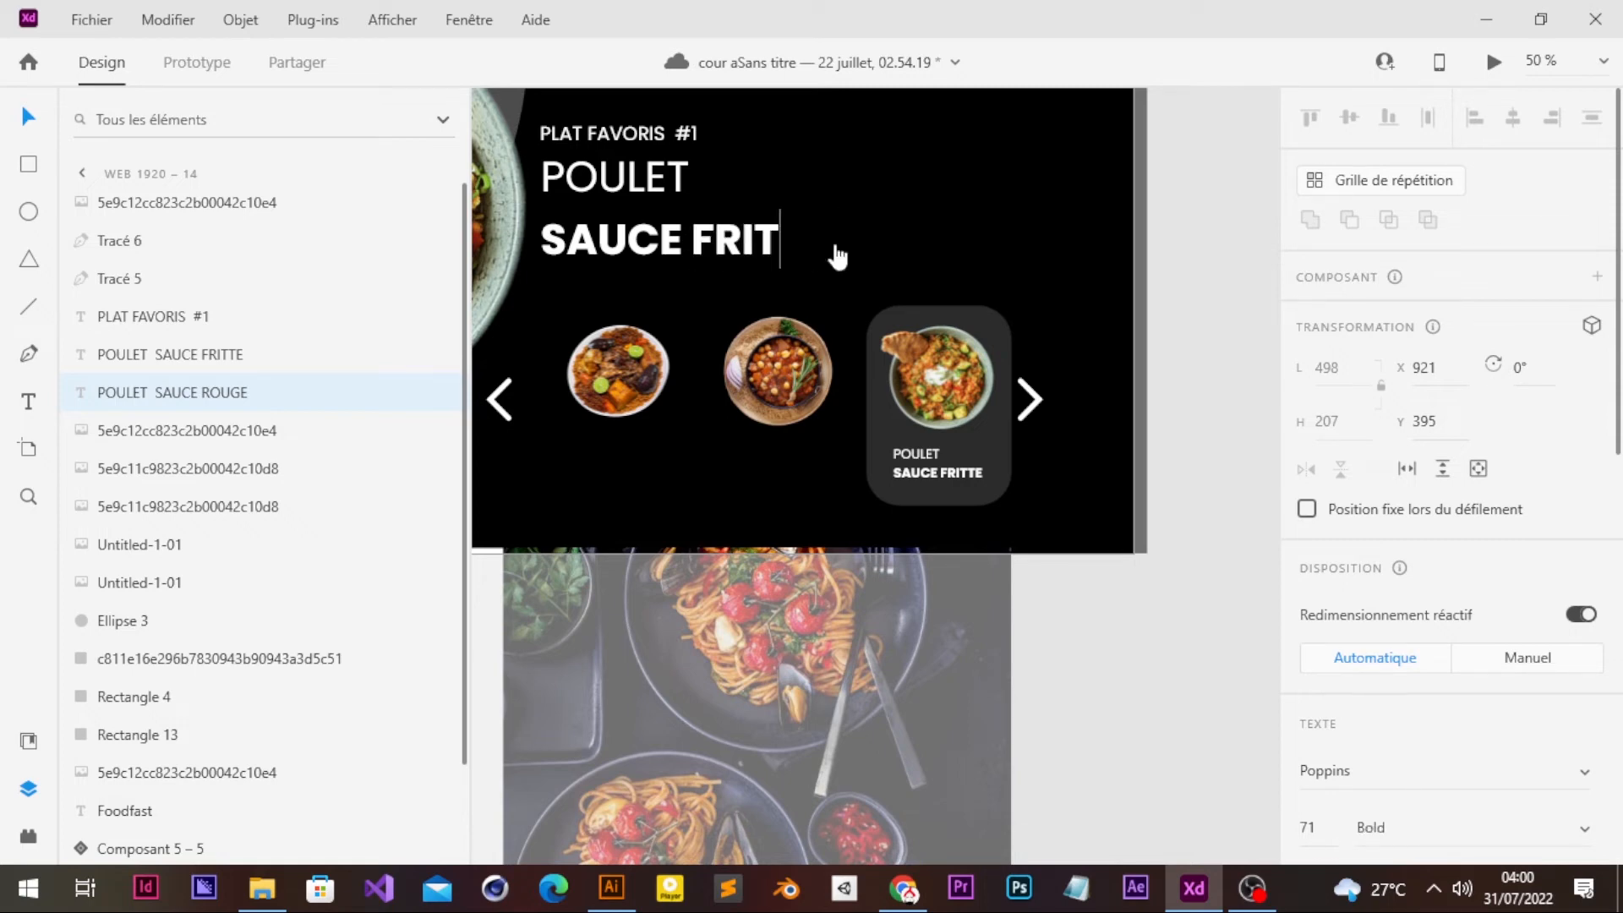
- Change the label above the POULET heading to PLAT FAVORIS #3
click(698, 135)
double_click(698, 135)
click(699, 135)
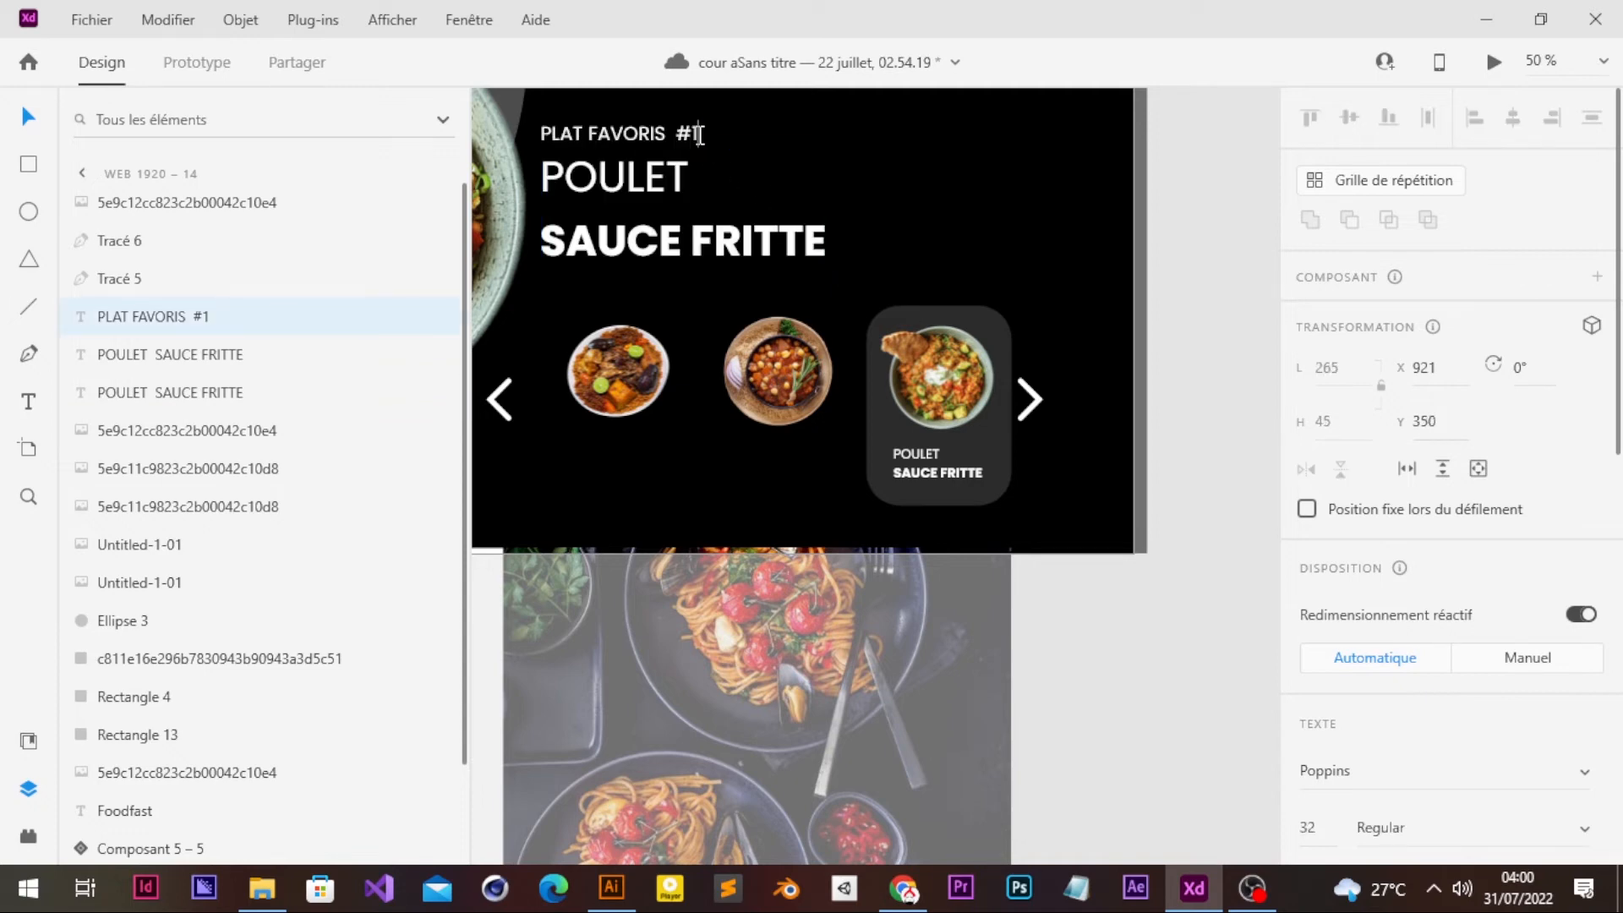
key(BackSpace)
text(2)
key(BackSpace)
text(3)
click(34, 118)
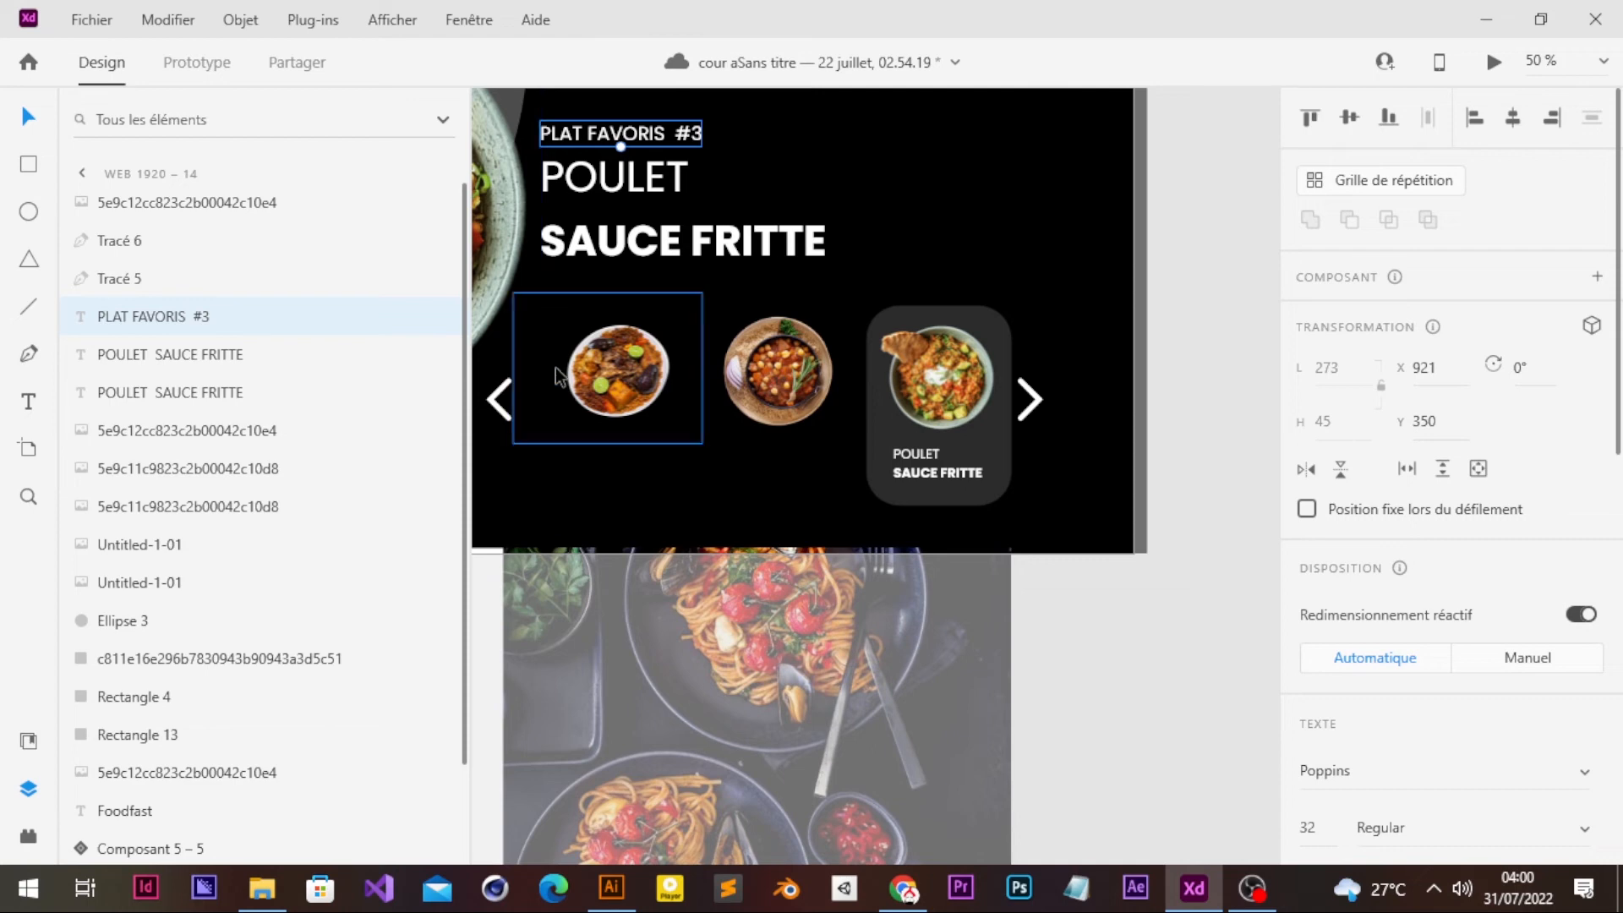
- Change the label above the COUS-COUS heading on the Web 1920 – 12 artboard to PLAT FAVORIS #2
click(583, 404)
scroll(582, 397, left, 15)
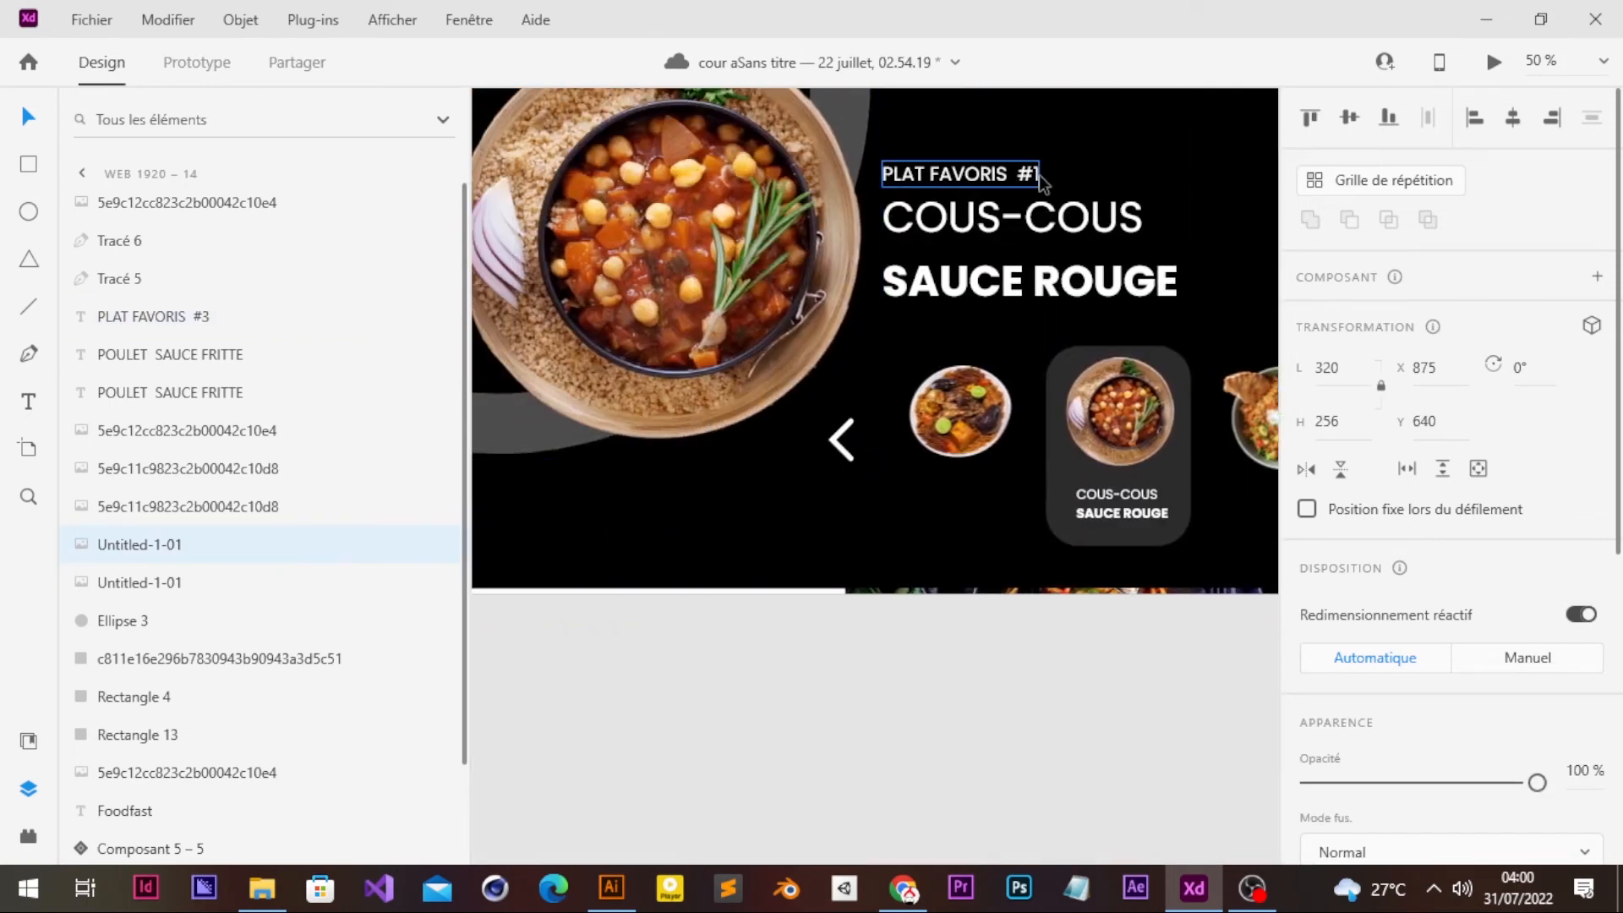
click(1040, 178)
double_click(1042, 180)
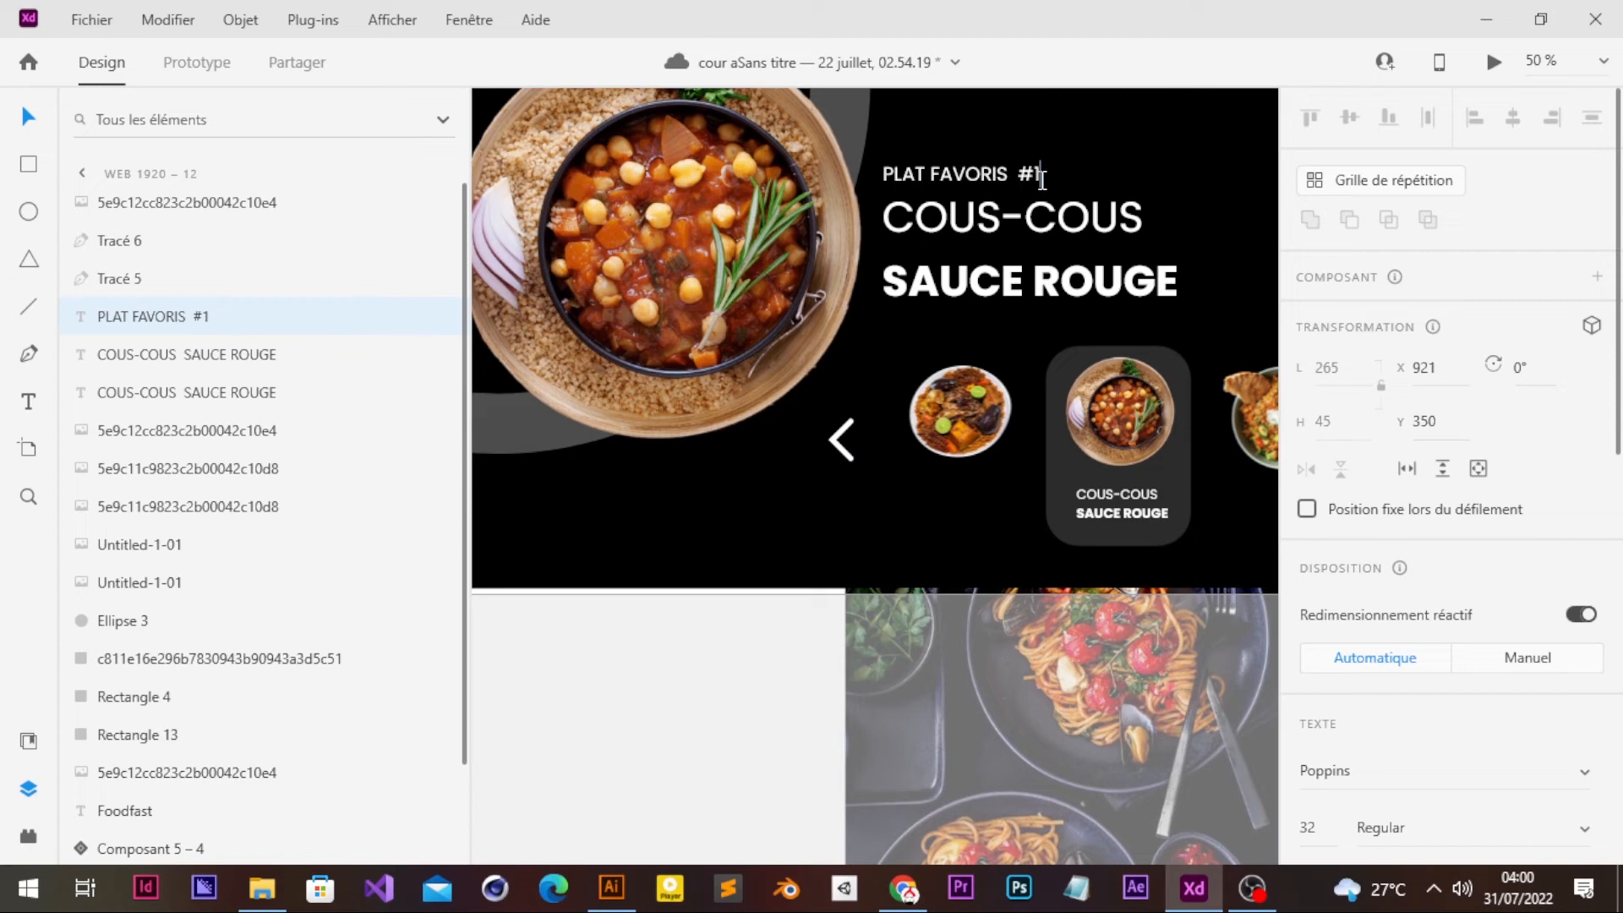
key(BackSpace)
text(2)
key(Escape)
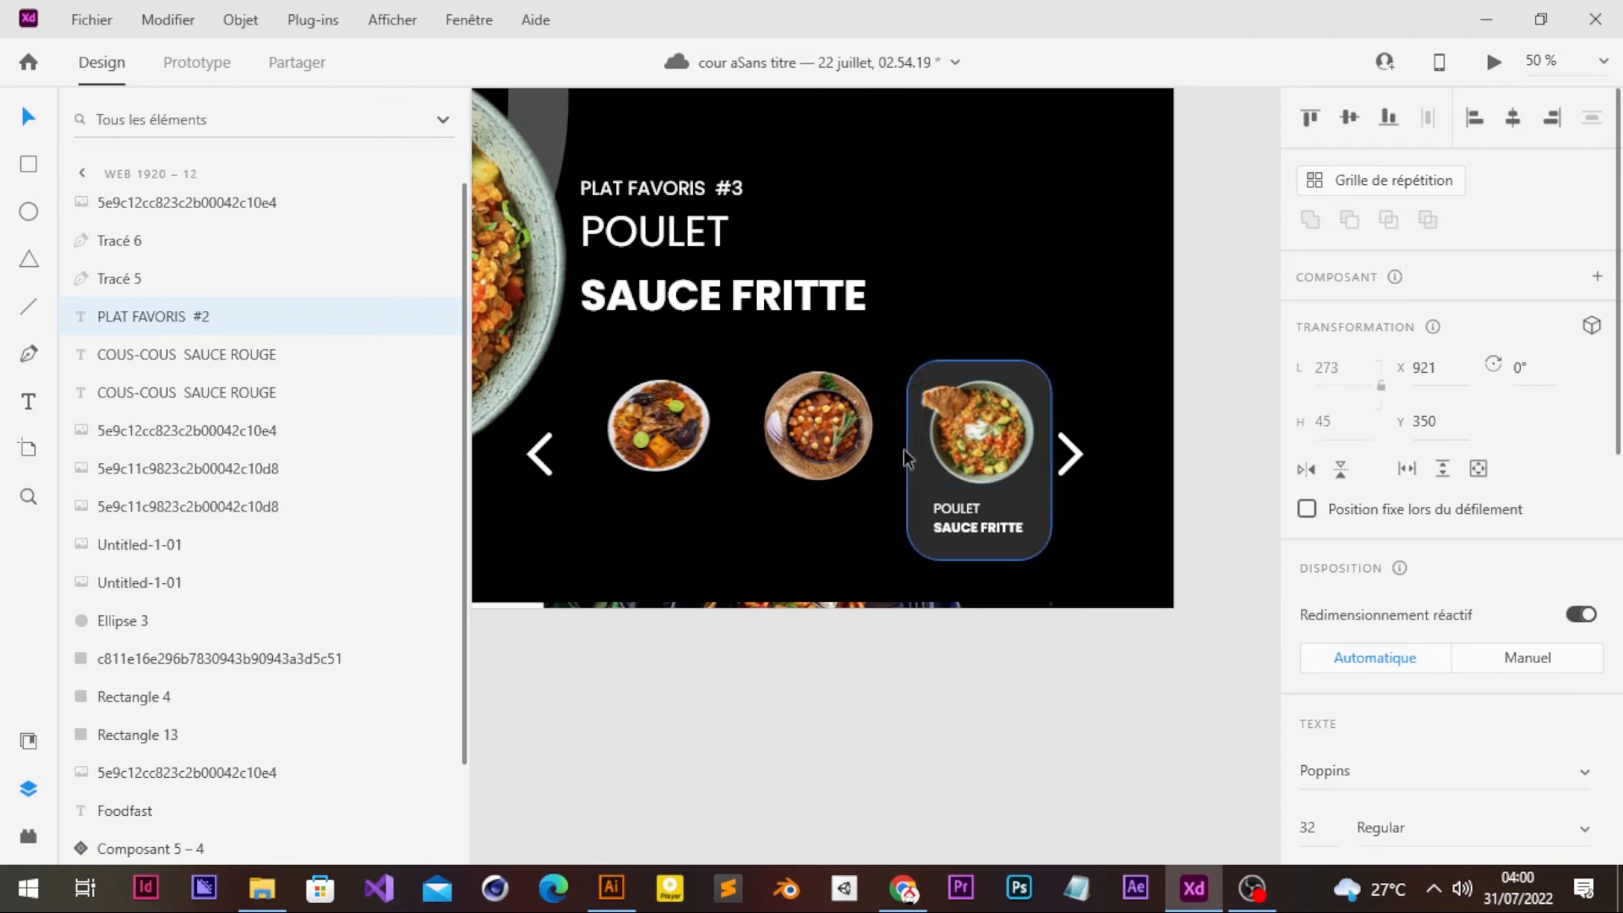
click(809, 464)
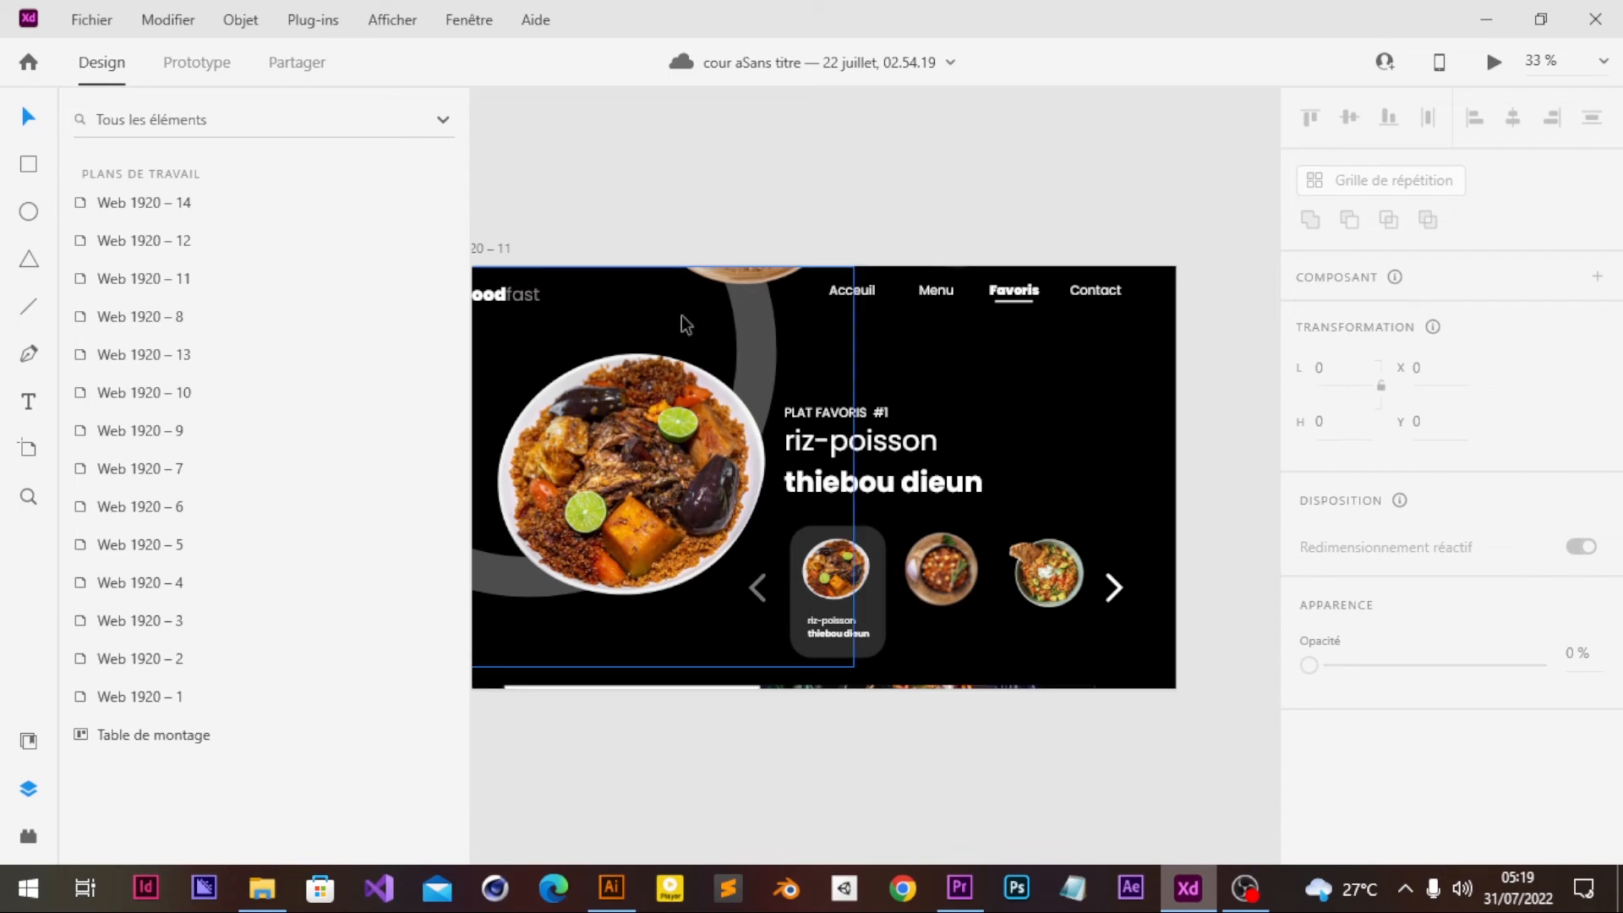
- In prototype mode, link the next arrow of Web 1920 – 11 to Web 1920 – 12 with an Appuyer trigger and Animation automatique
click(209, 73)
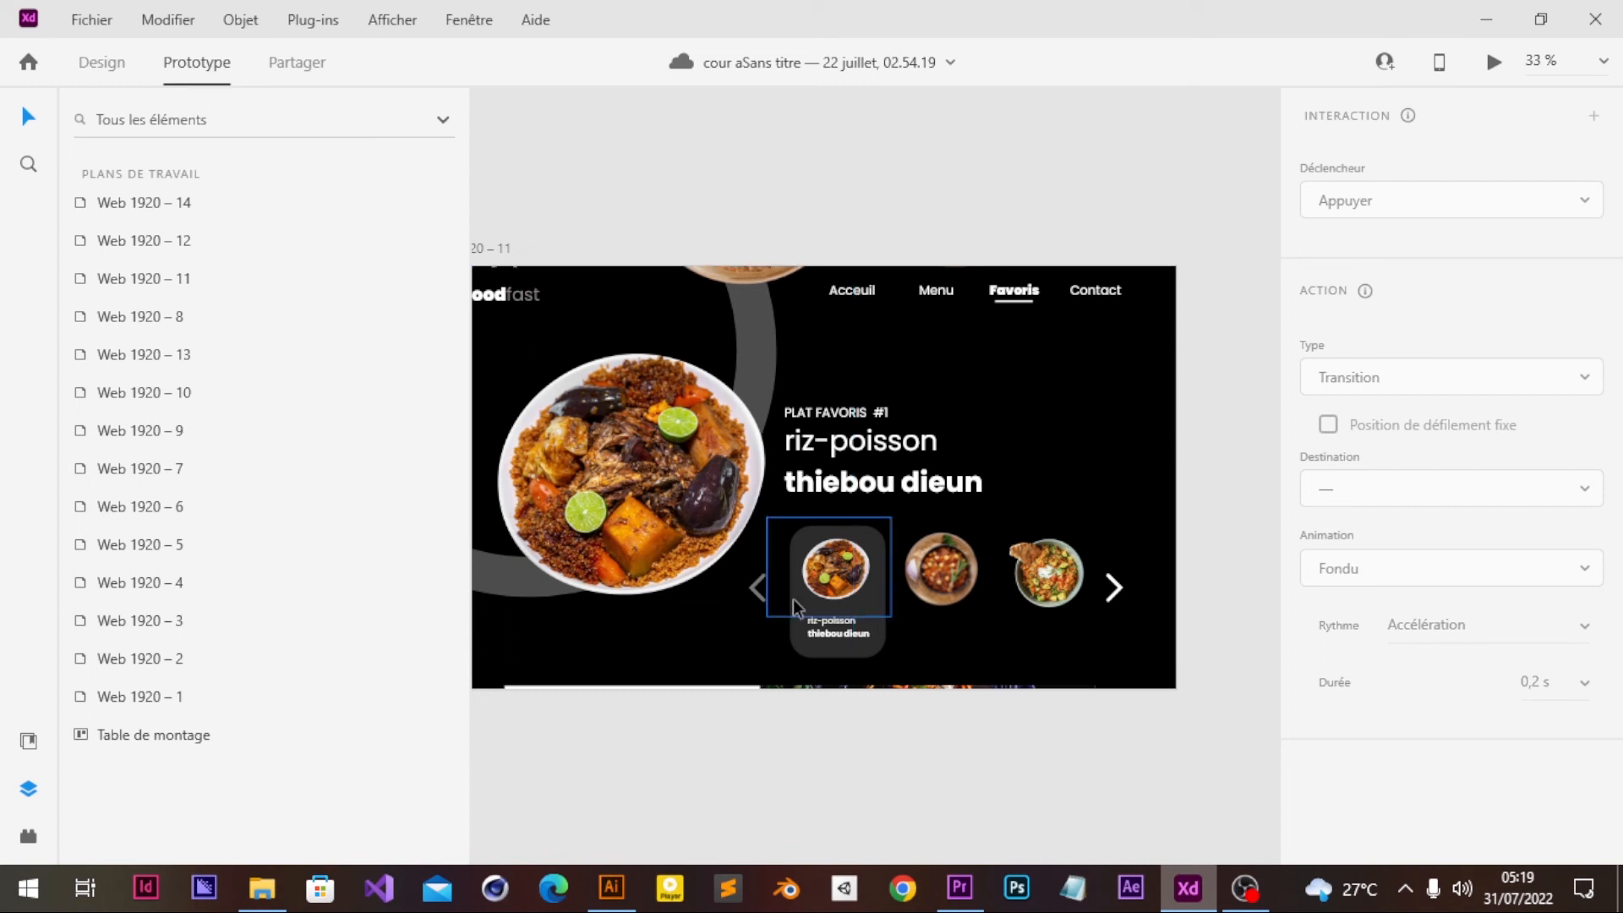
click(1113, 589)
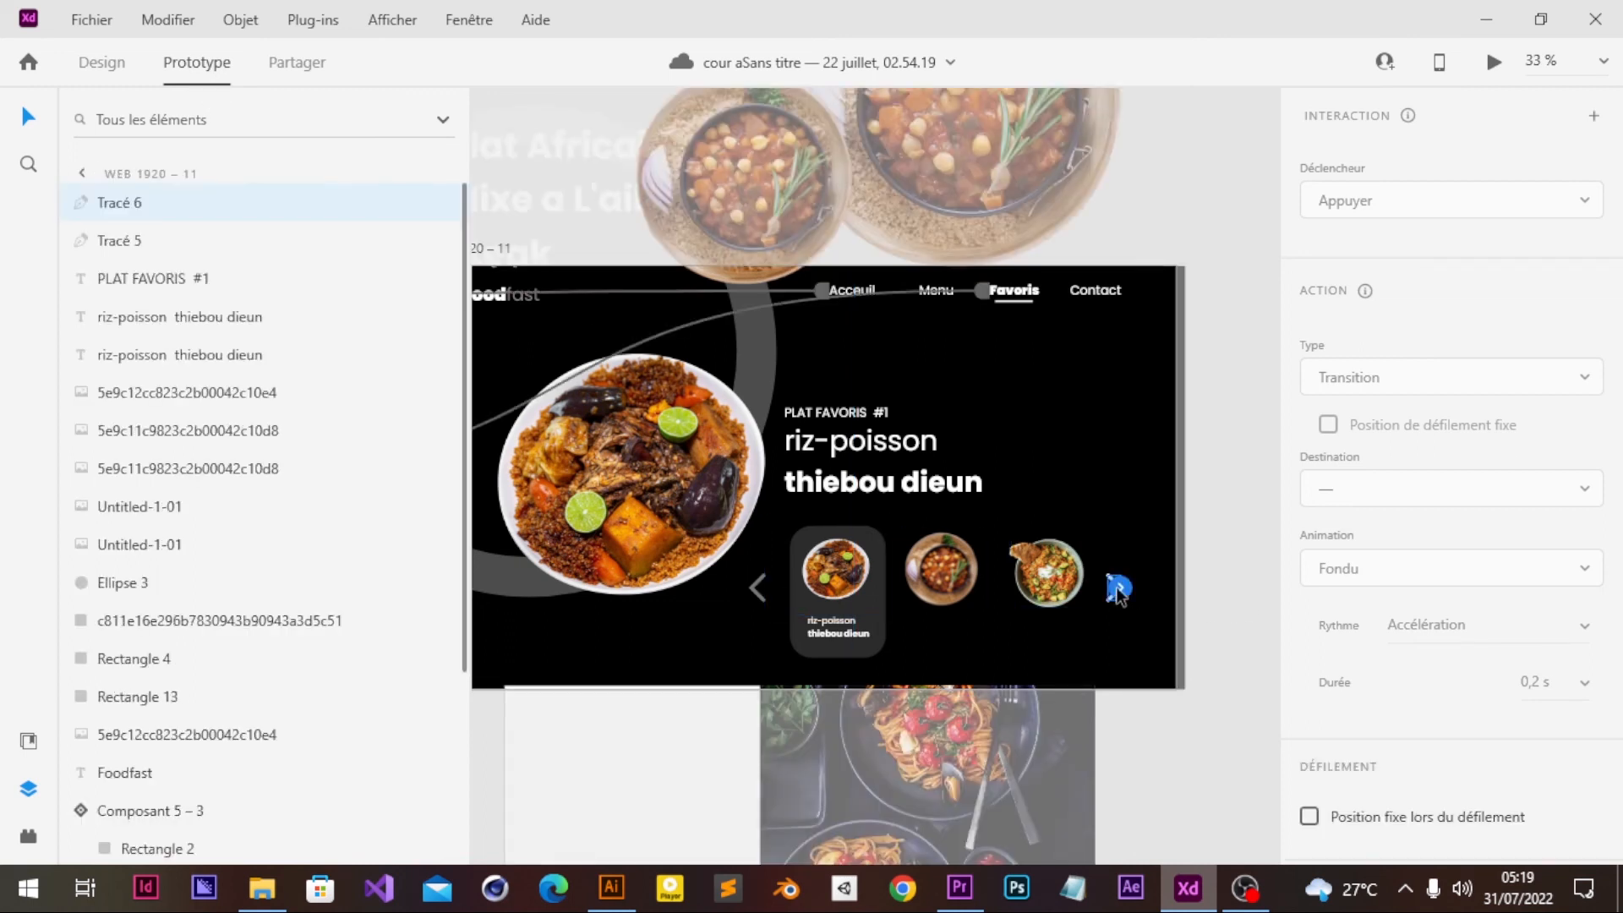
drag(1117, 589, 947, 557)
- Link the next arrow of Web 1920 – 12 to Web 1920 – 14 with Animation automatique, Décélération and a 0,3 s duration
scroll(947, 563, right, 8)
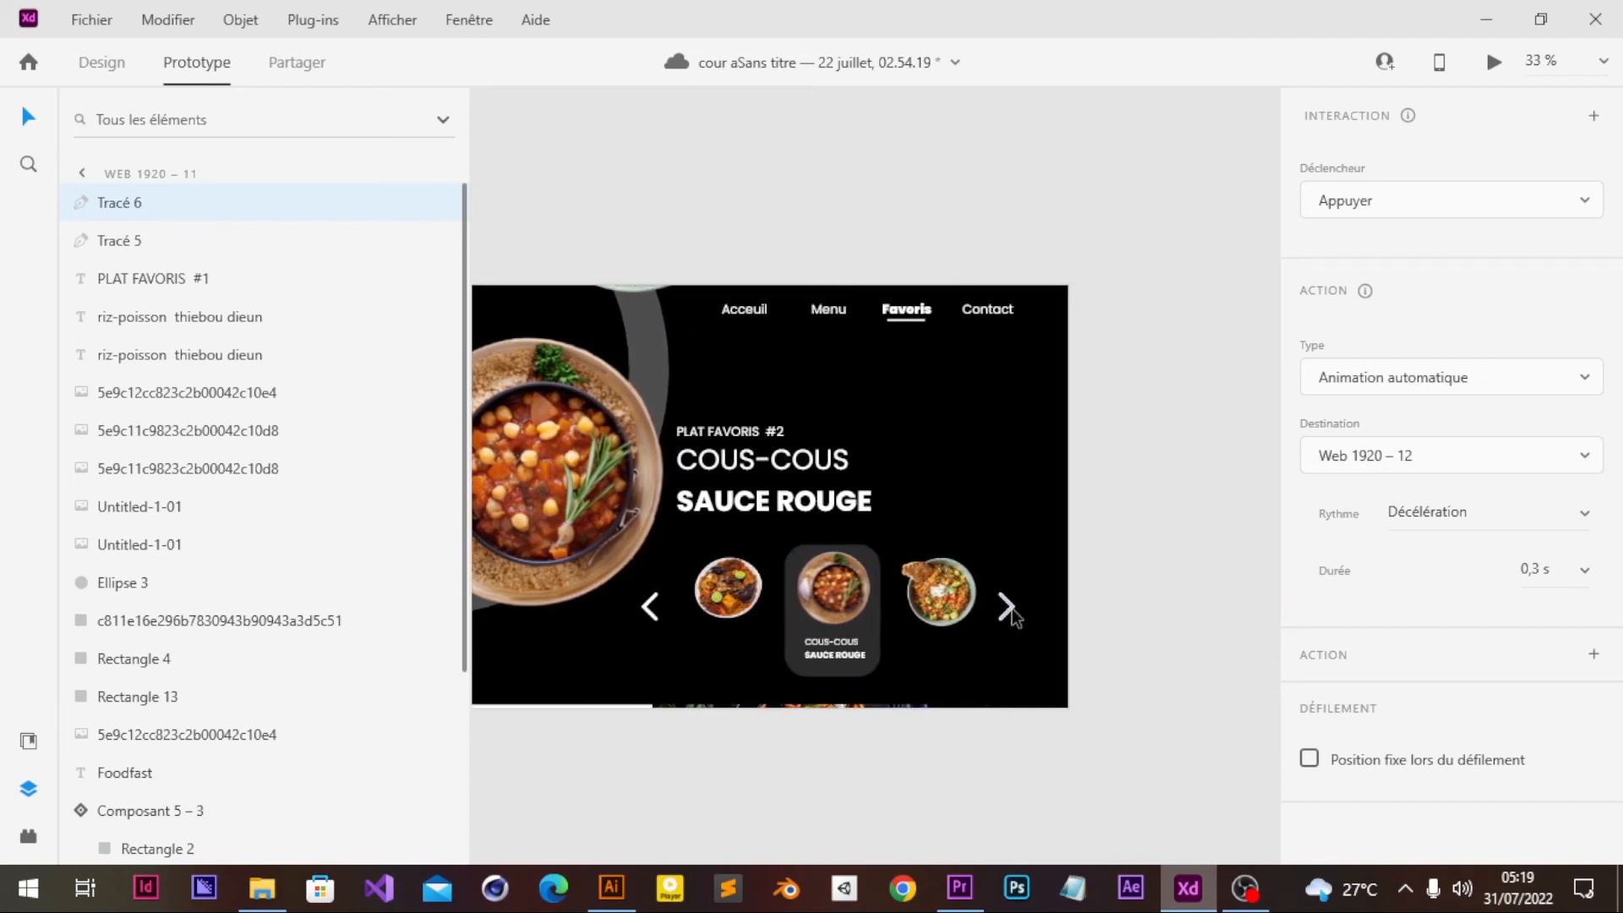
click(1008, 607)
drag(1017, 606, 986, 505)
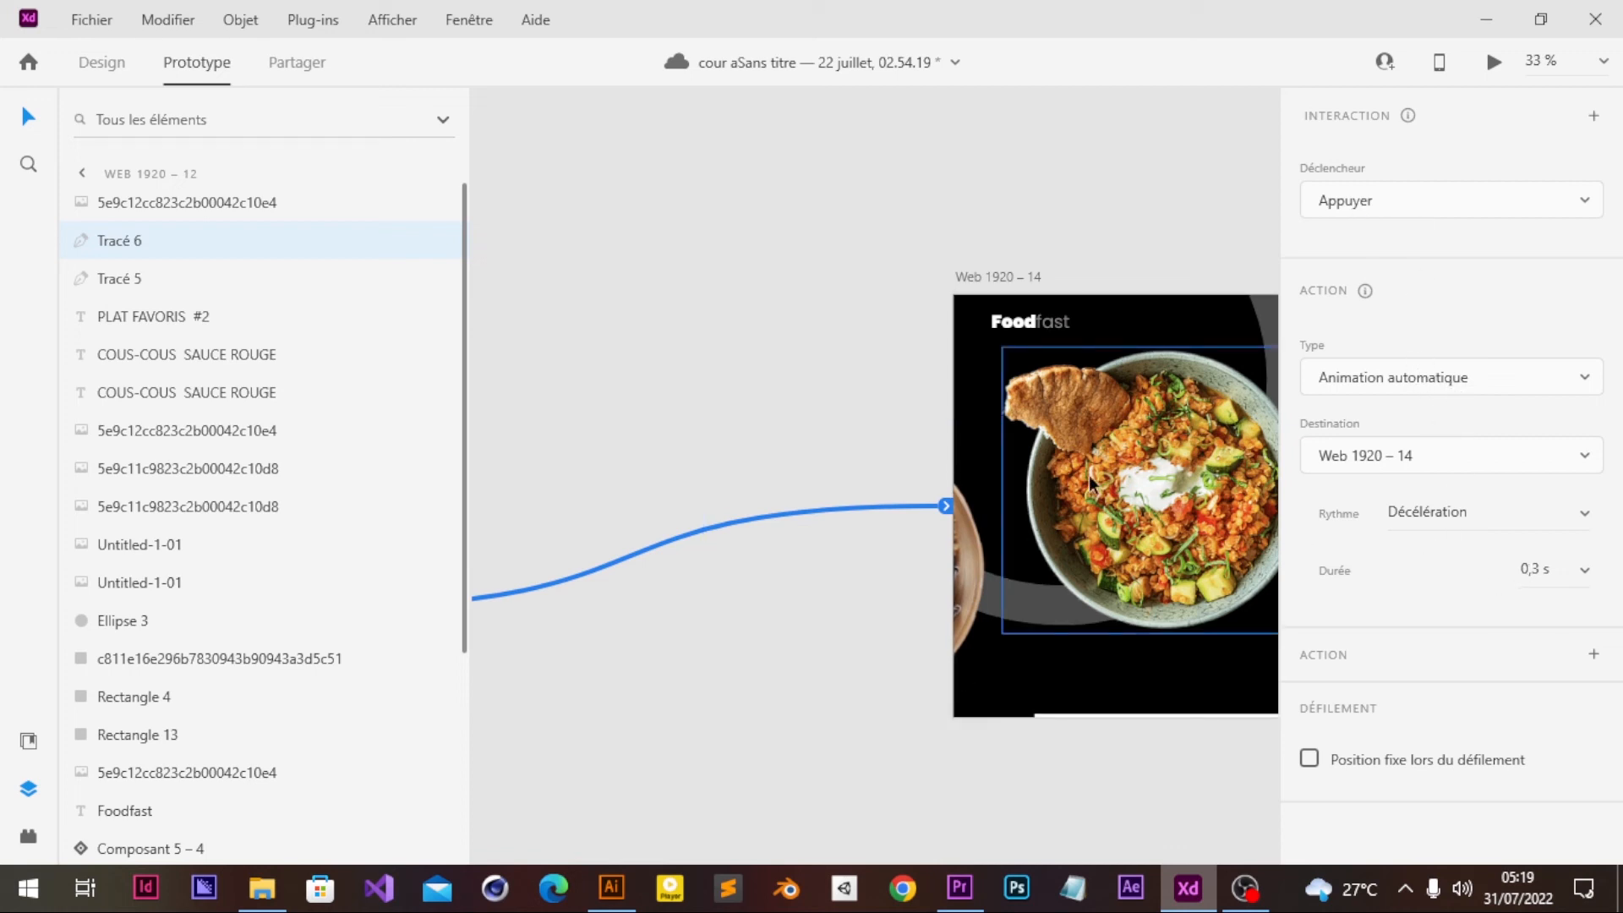
- Preview the Web 1920 – 12 artboard and test its next arrow towards the POULET dish, then close the preview
scroll(1124, 488, right, 6)
scroll(1209, 392, left, 15)
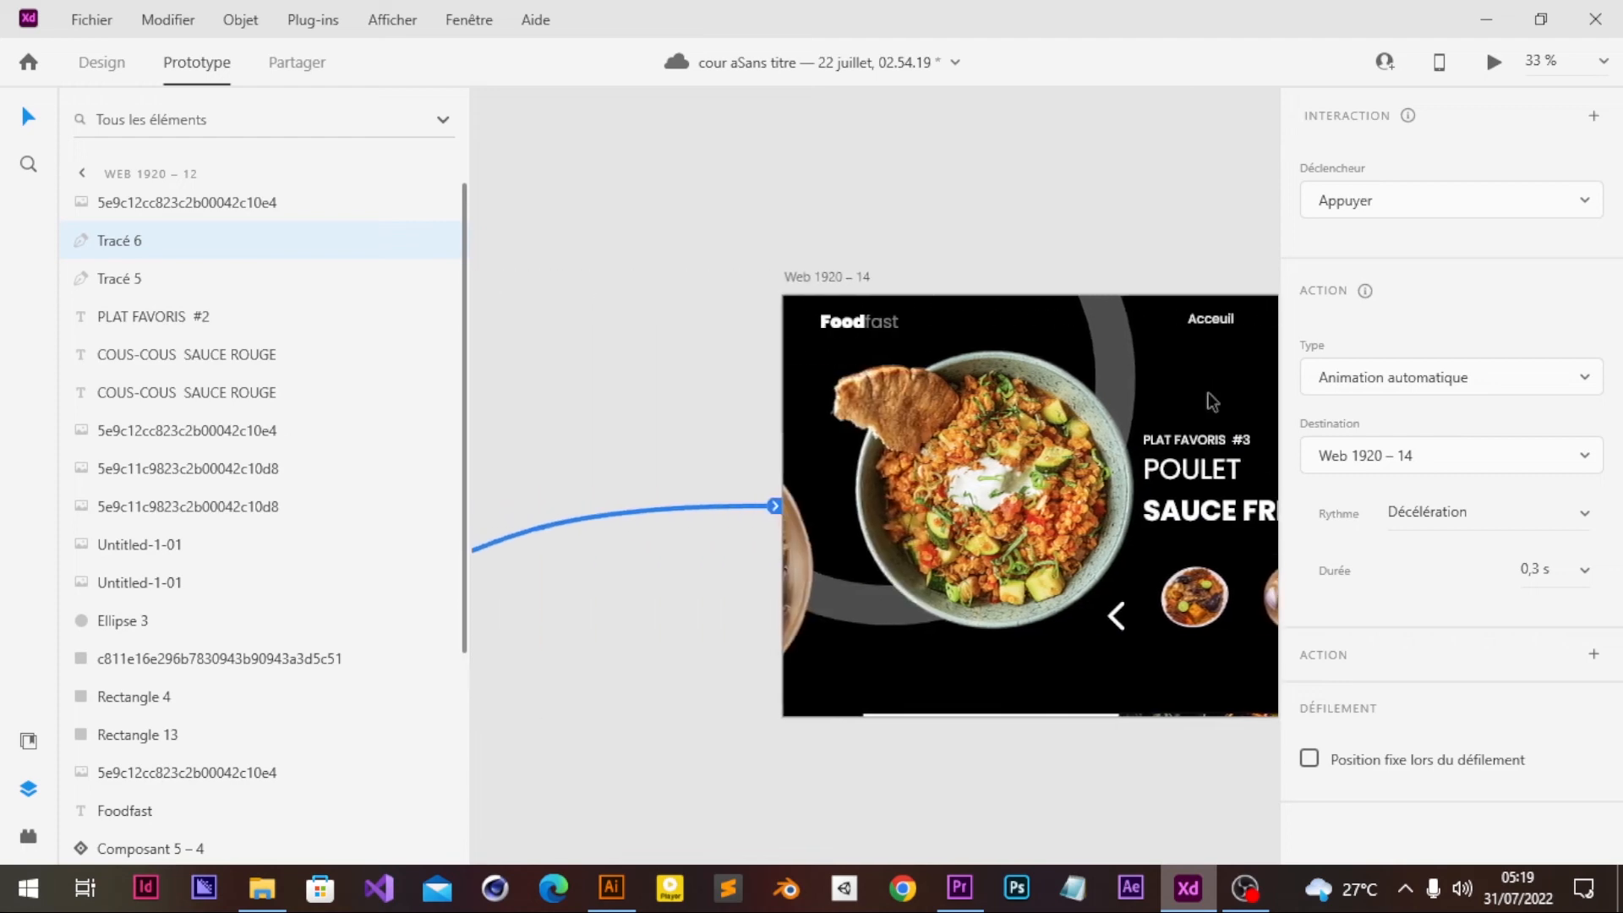
scroll(1209, 392, left, 10)
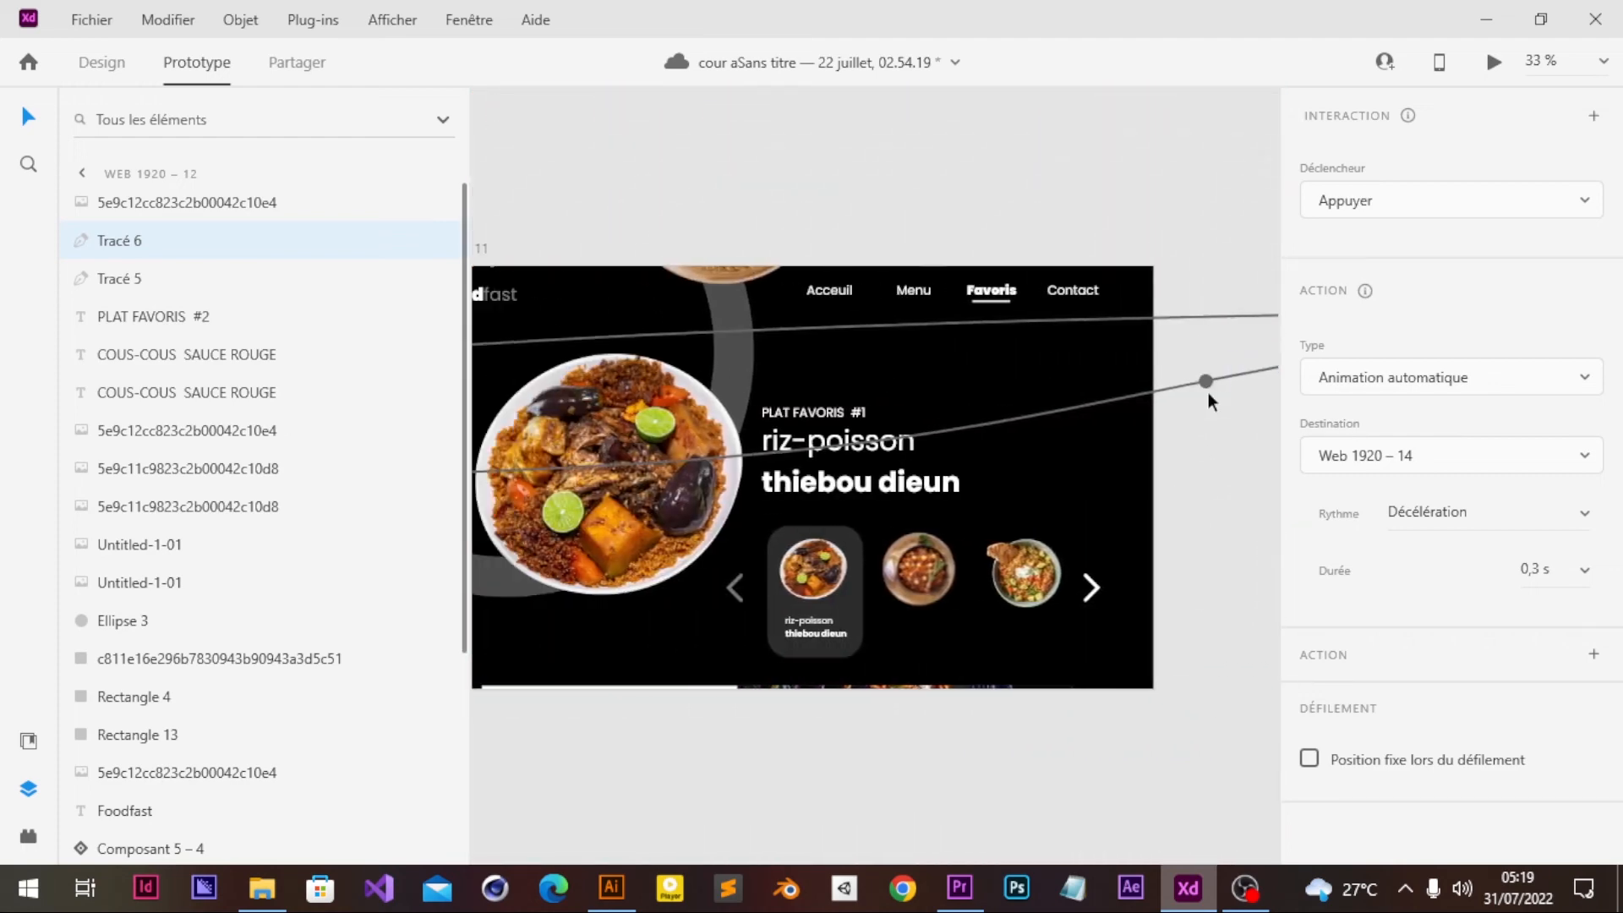
scroll(1208, 392, right, 4)
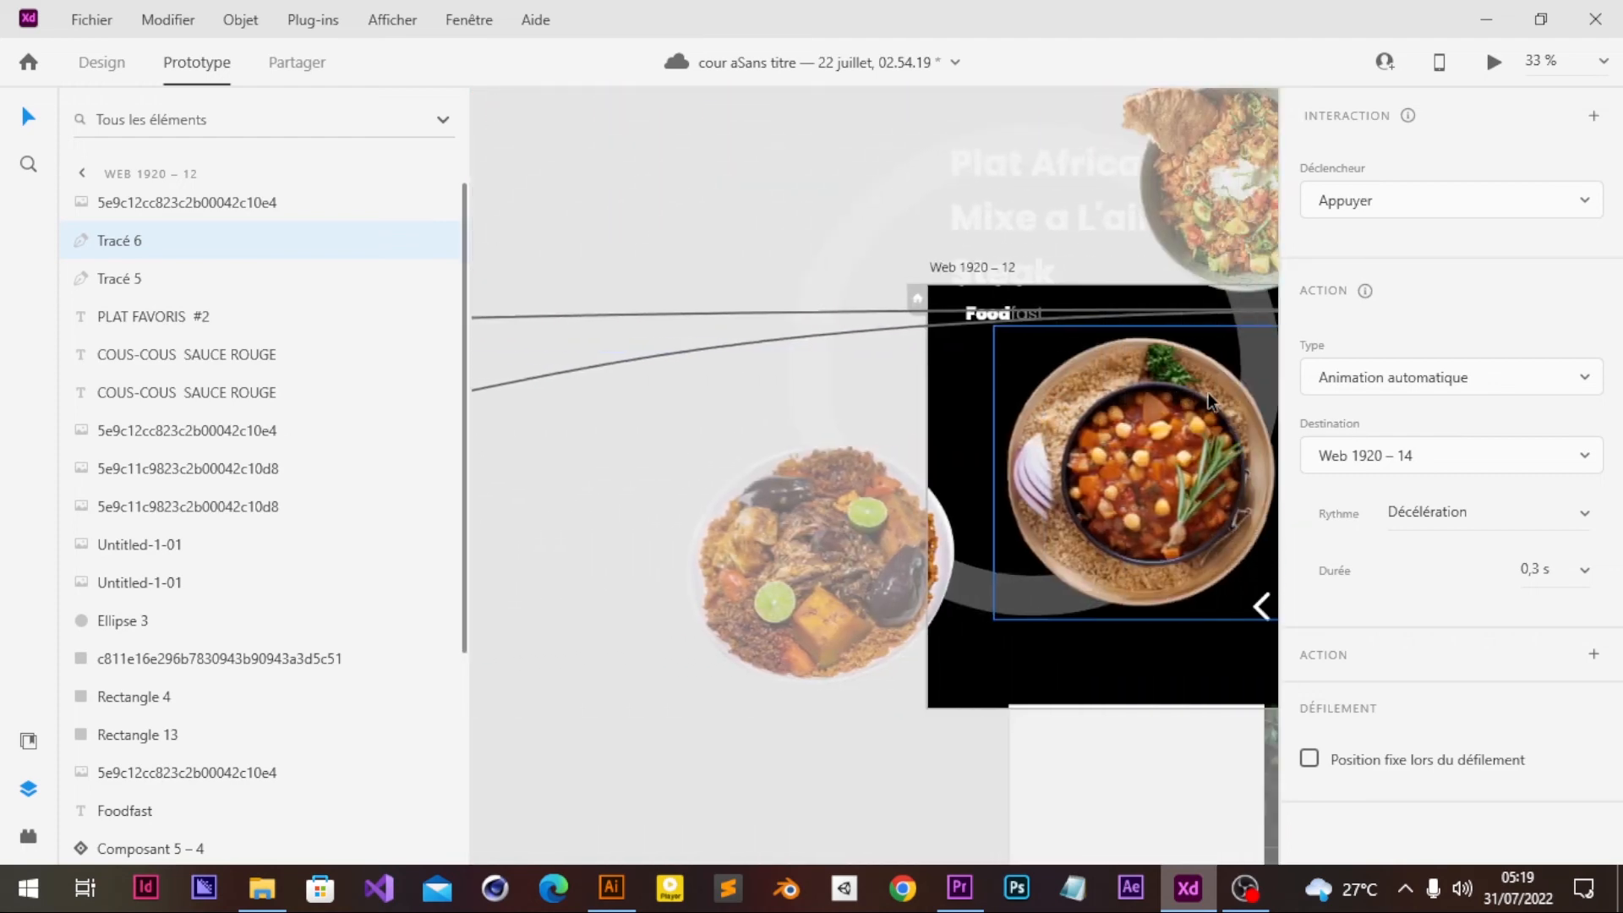
click(1497, 67)
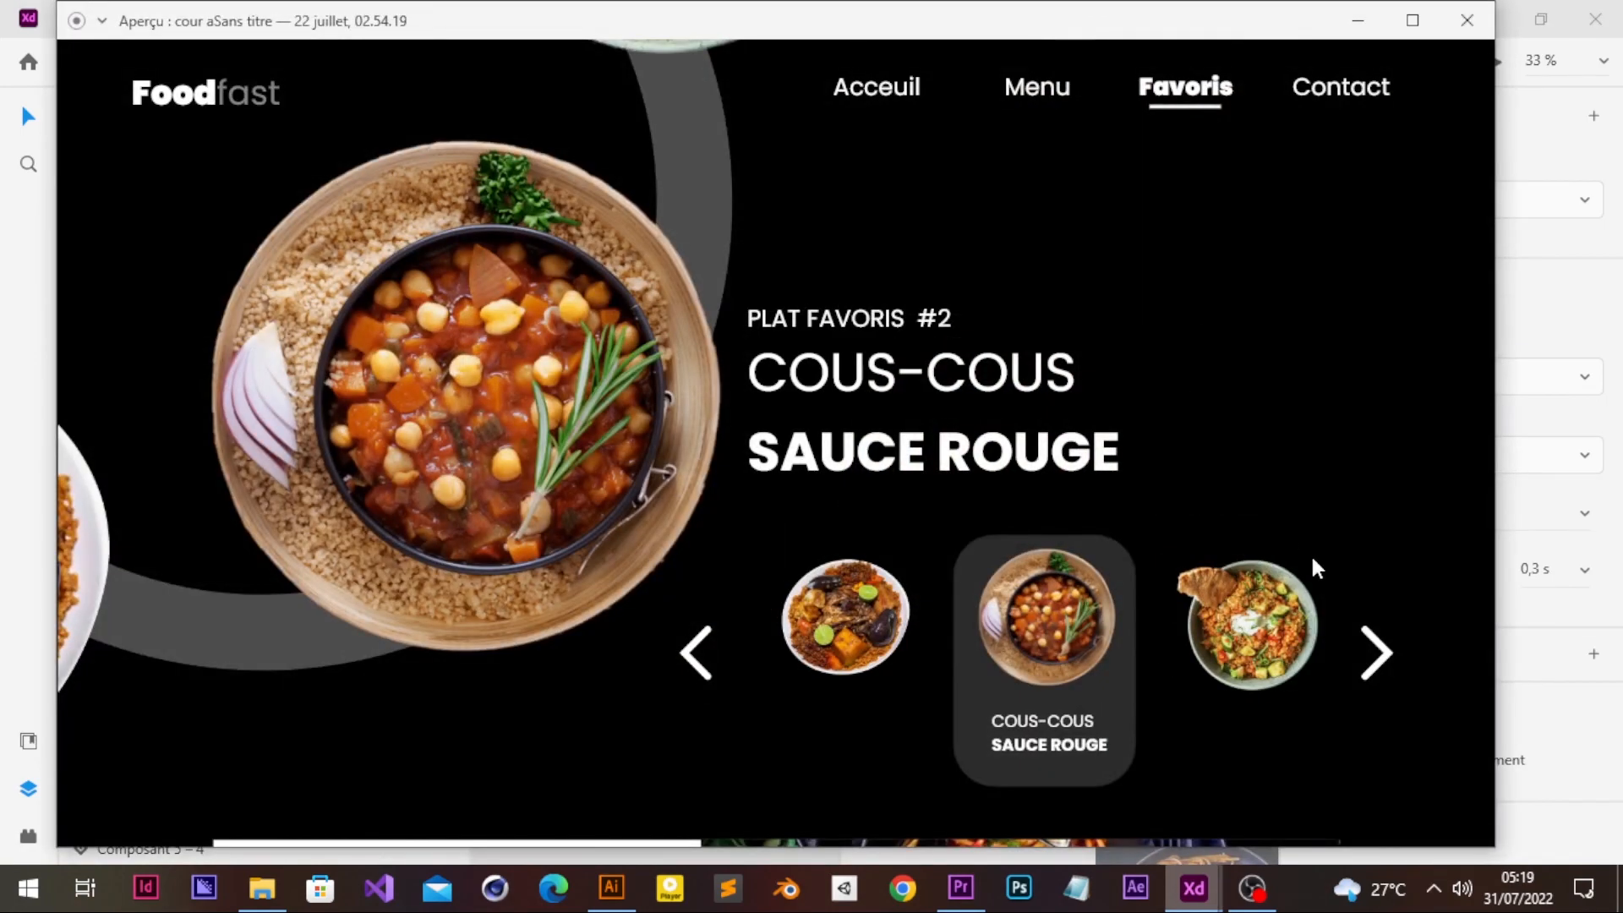
click(1391, 652)
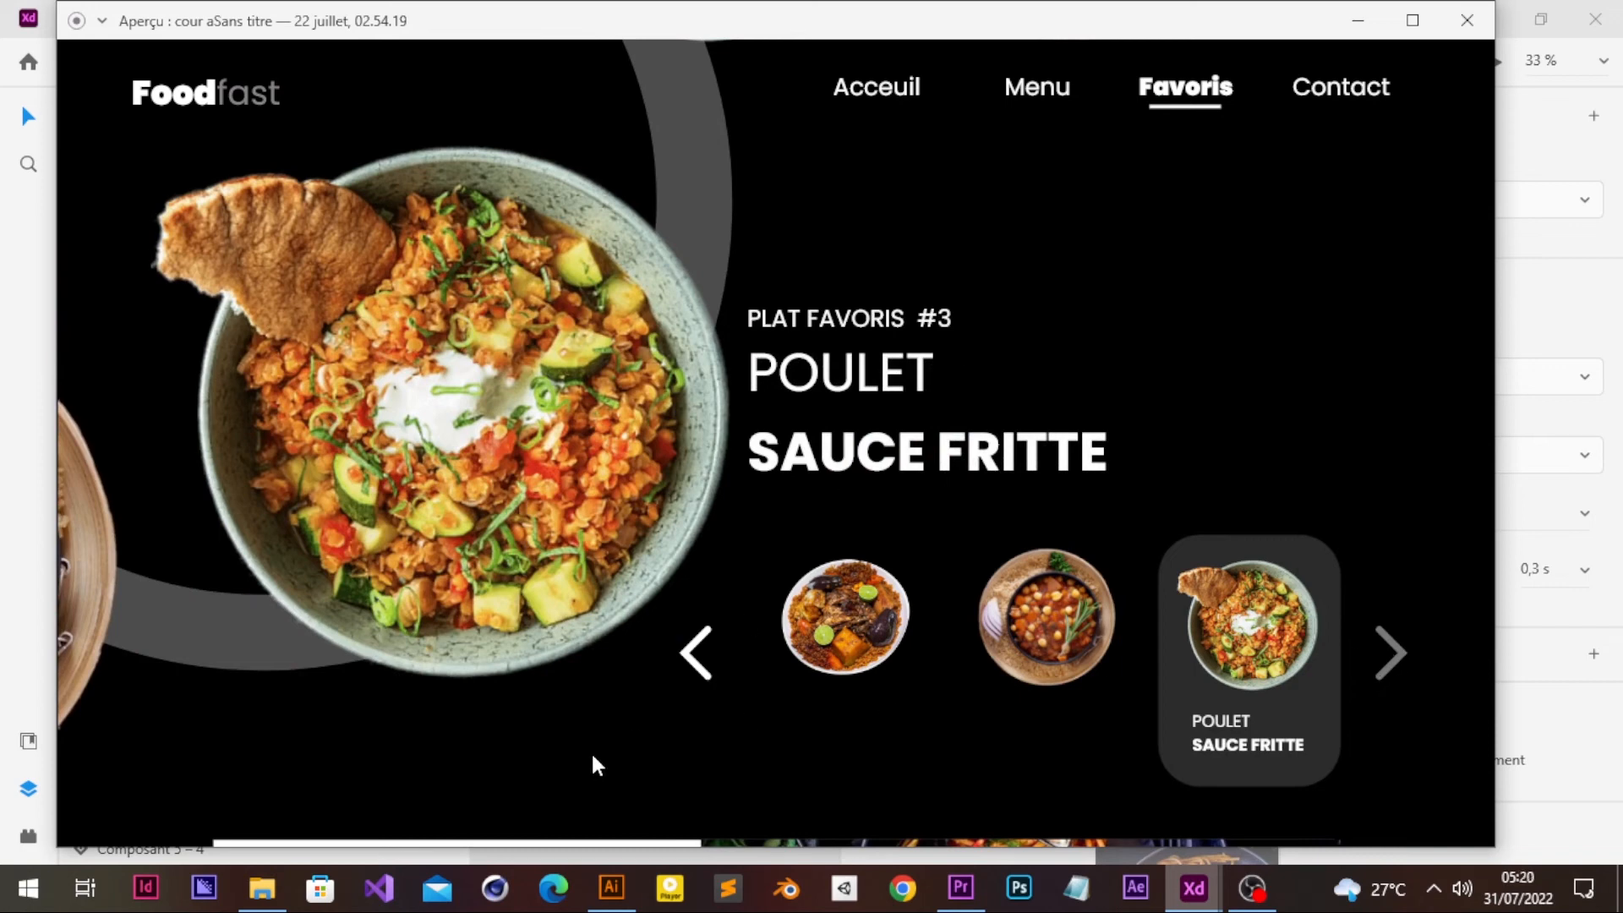
click(1467, 20)
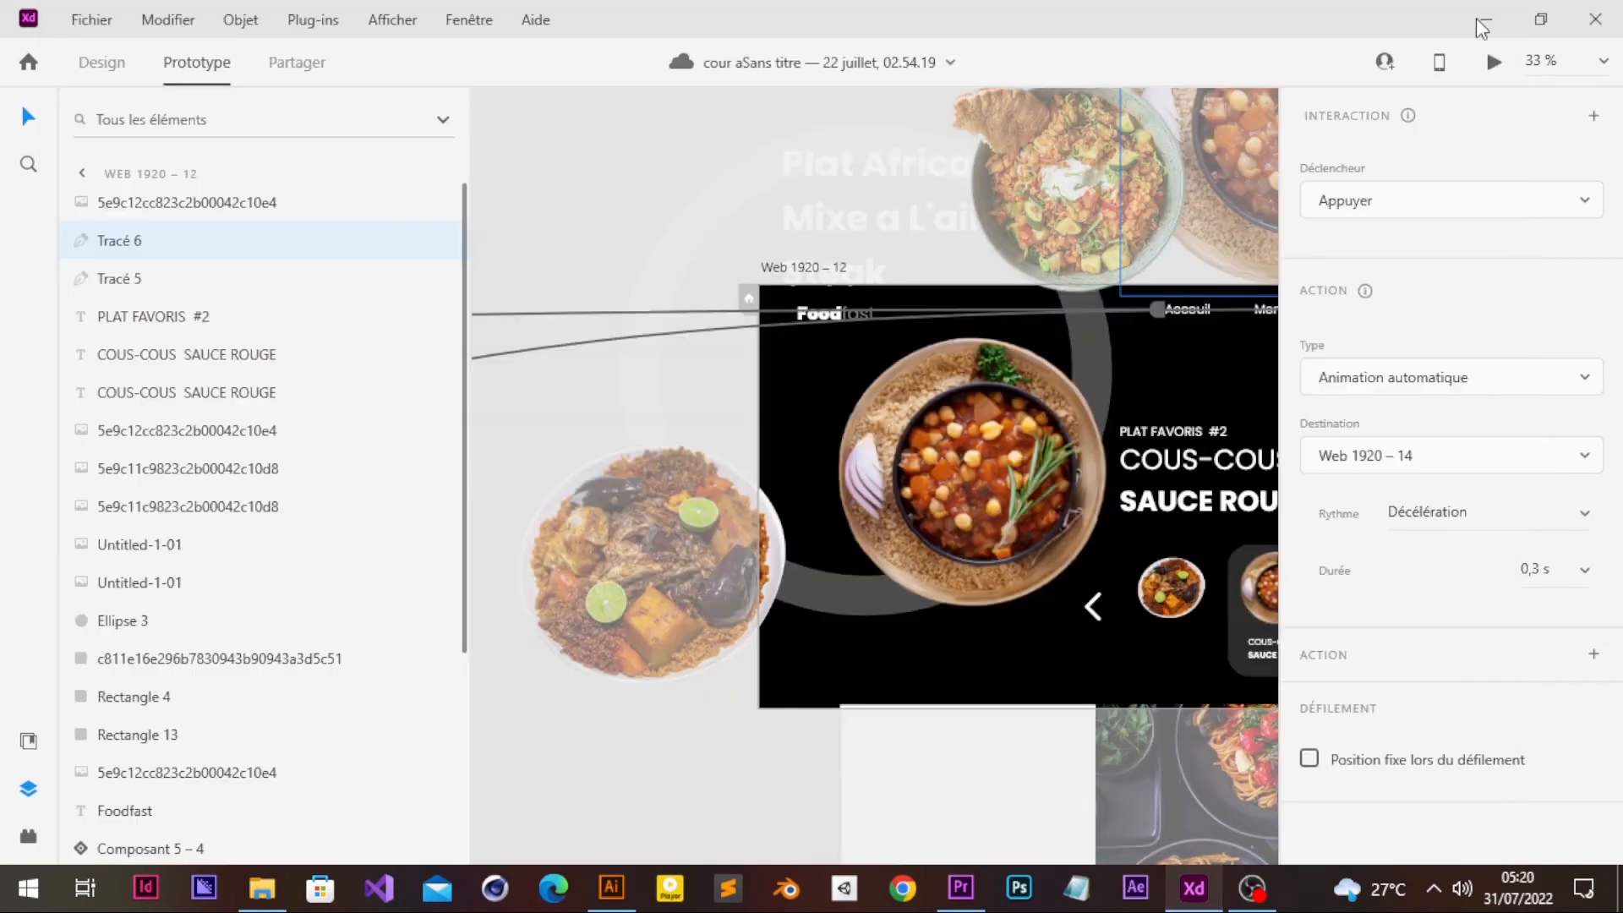
- Link the previous arrow of Web 1920 – 12 to Web 1920 – 11 with Animation automatique, Décélération and a 0,3 s duration
click(1092, 606)
drag(1096, 610, 763, 486)
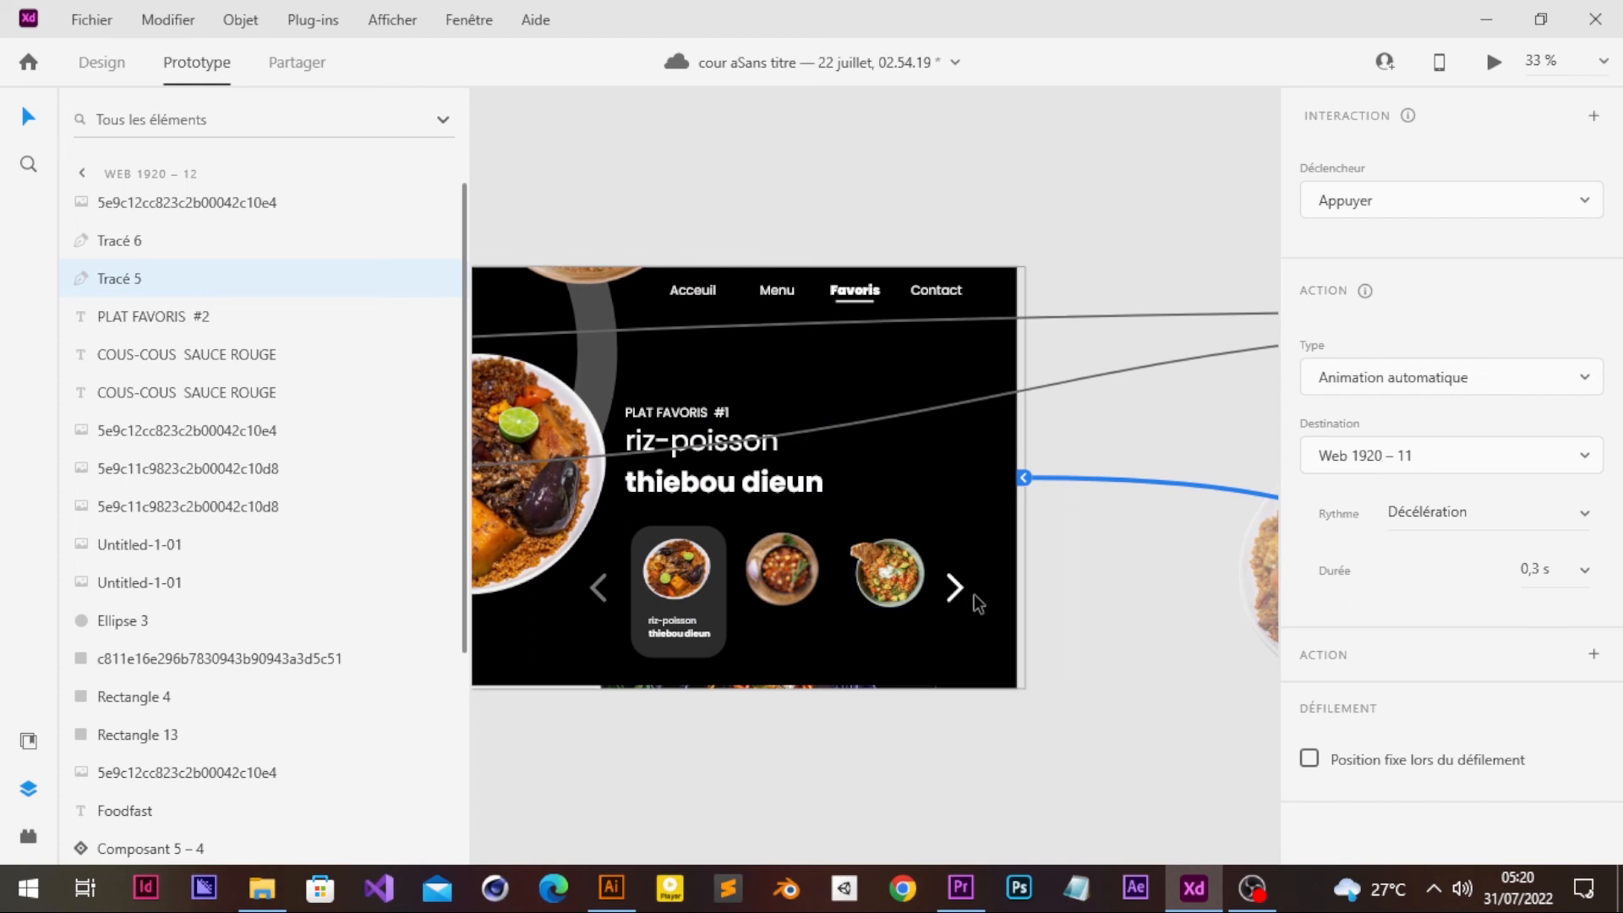
click(962, 593)
scroll(1102, 585, right, 13)
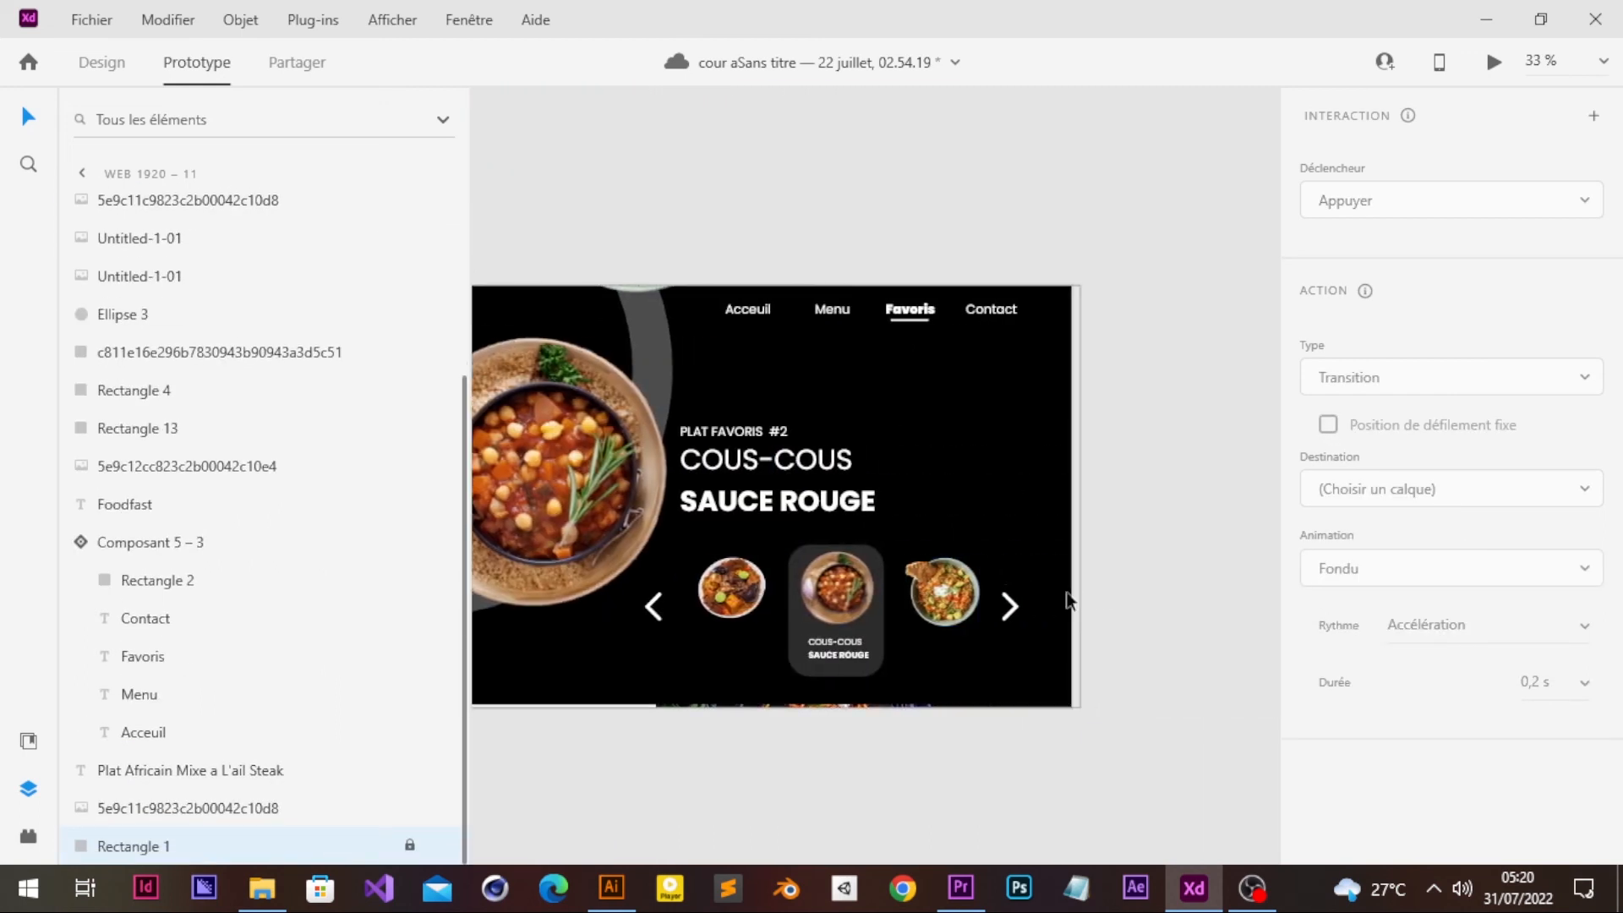
- Link the previous arrow of Web 1920 – 14 to Web 1920 – 12 with Animation automatique, Décélération and a 0,3 s duration
click(1011, 607)
scroll(1016, 607, right, 10)
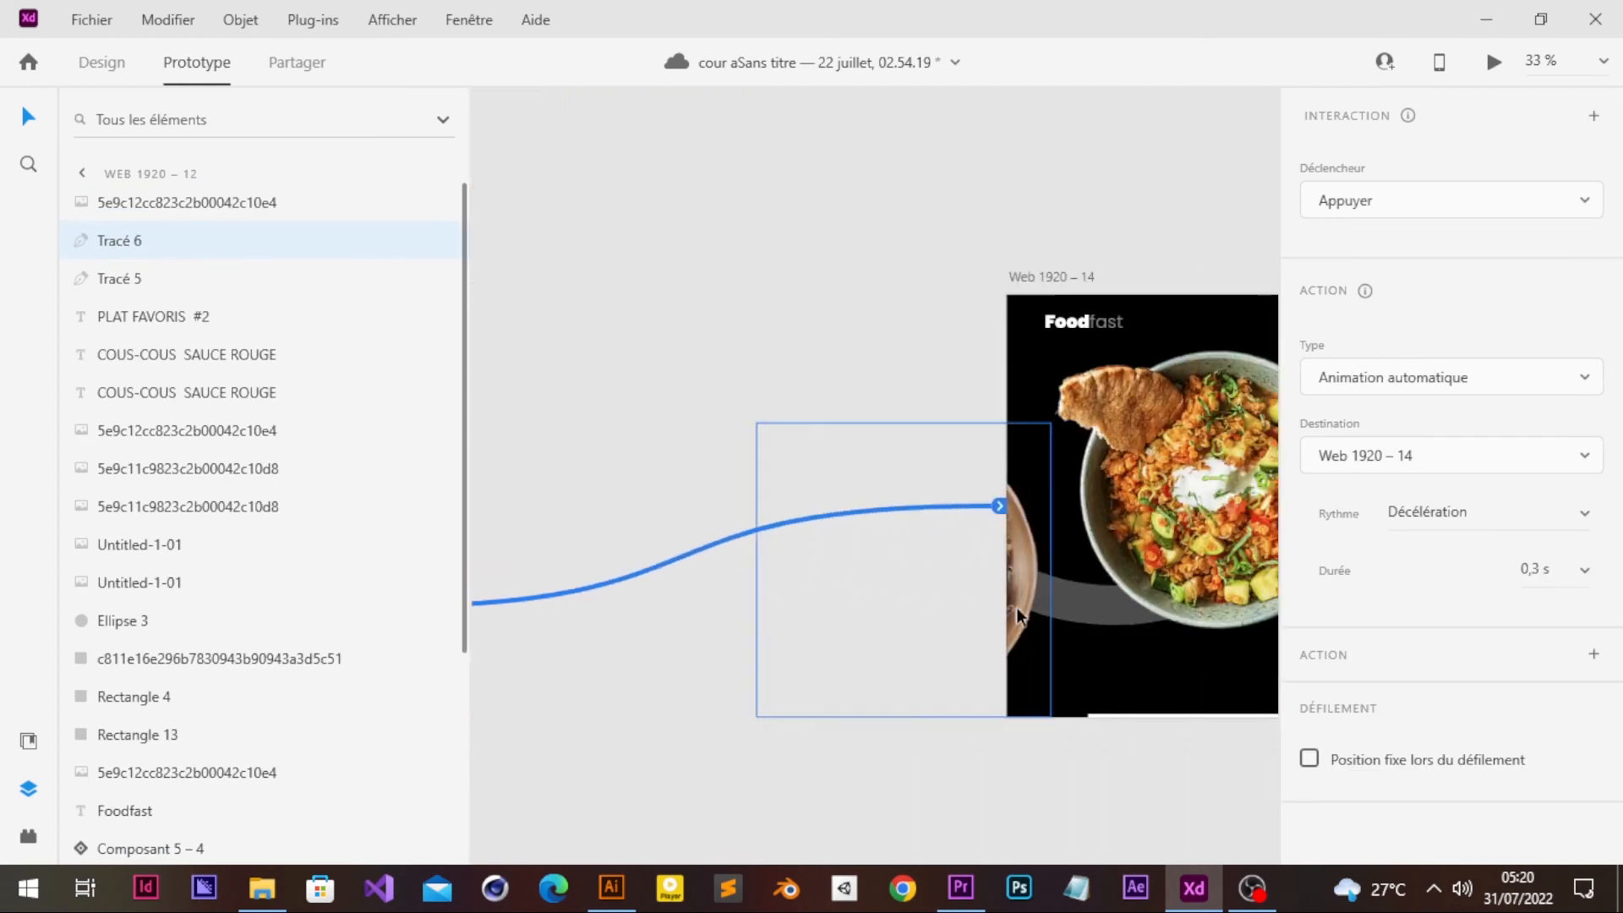
click(970, 627)
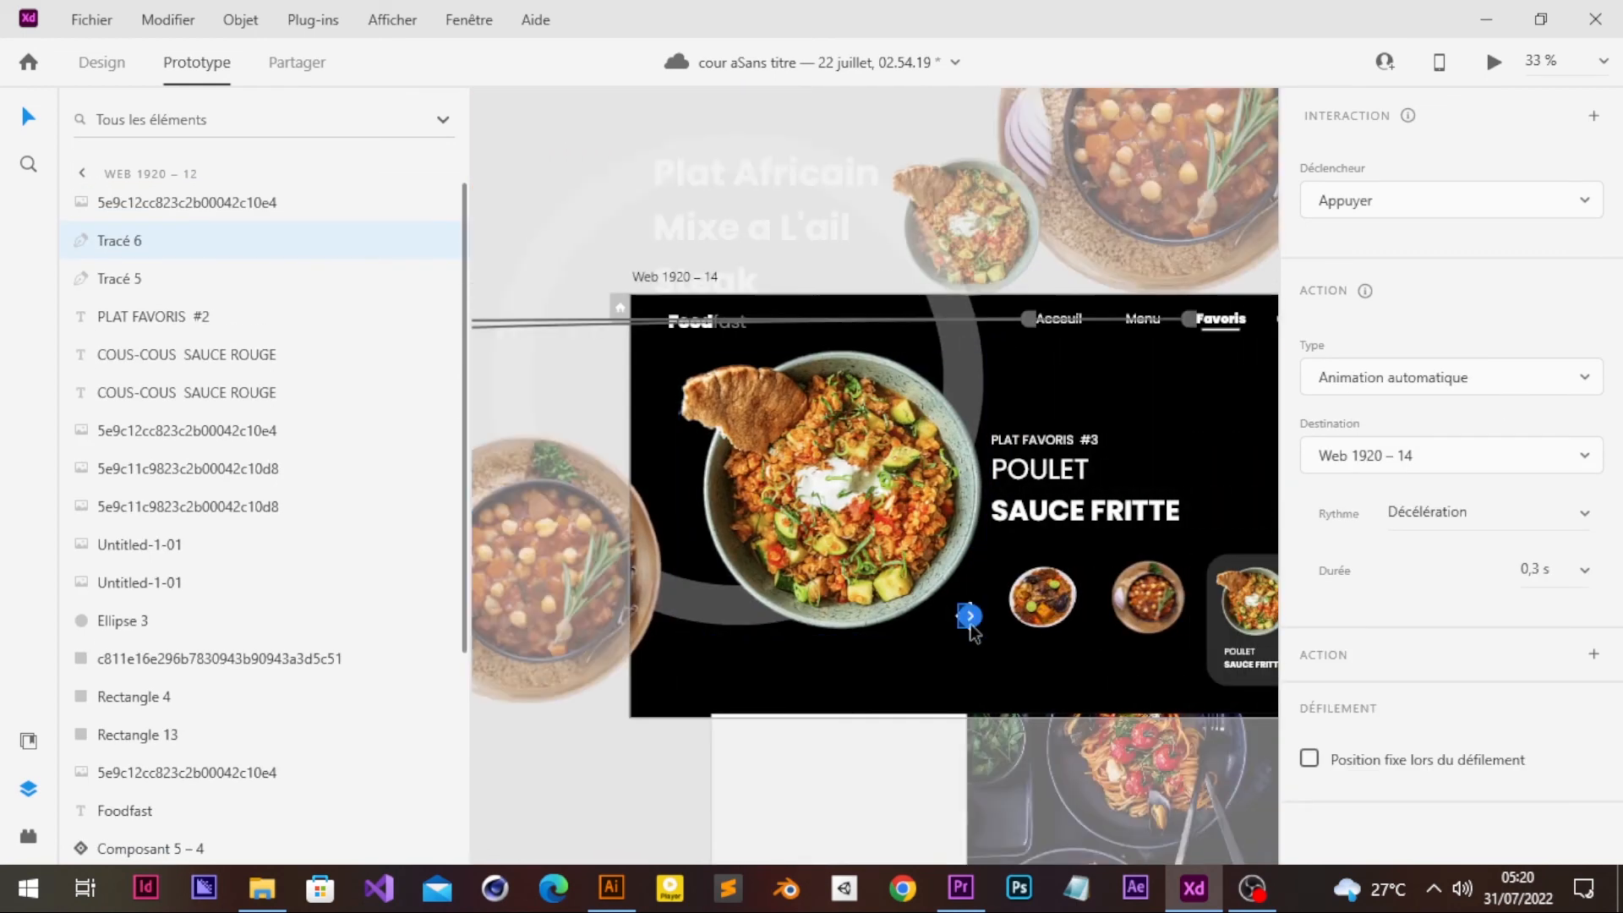
drag(970, 621, 759, 538)
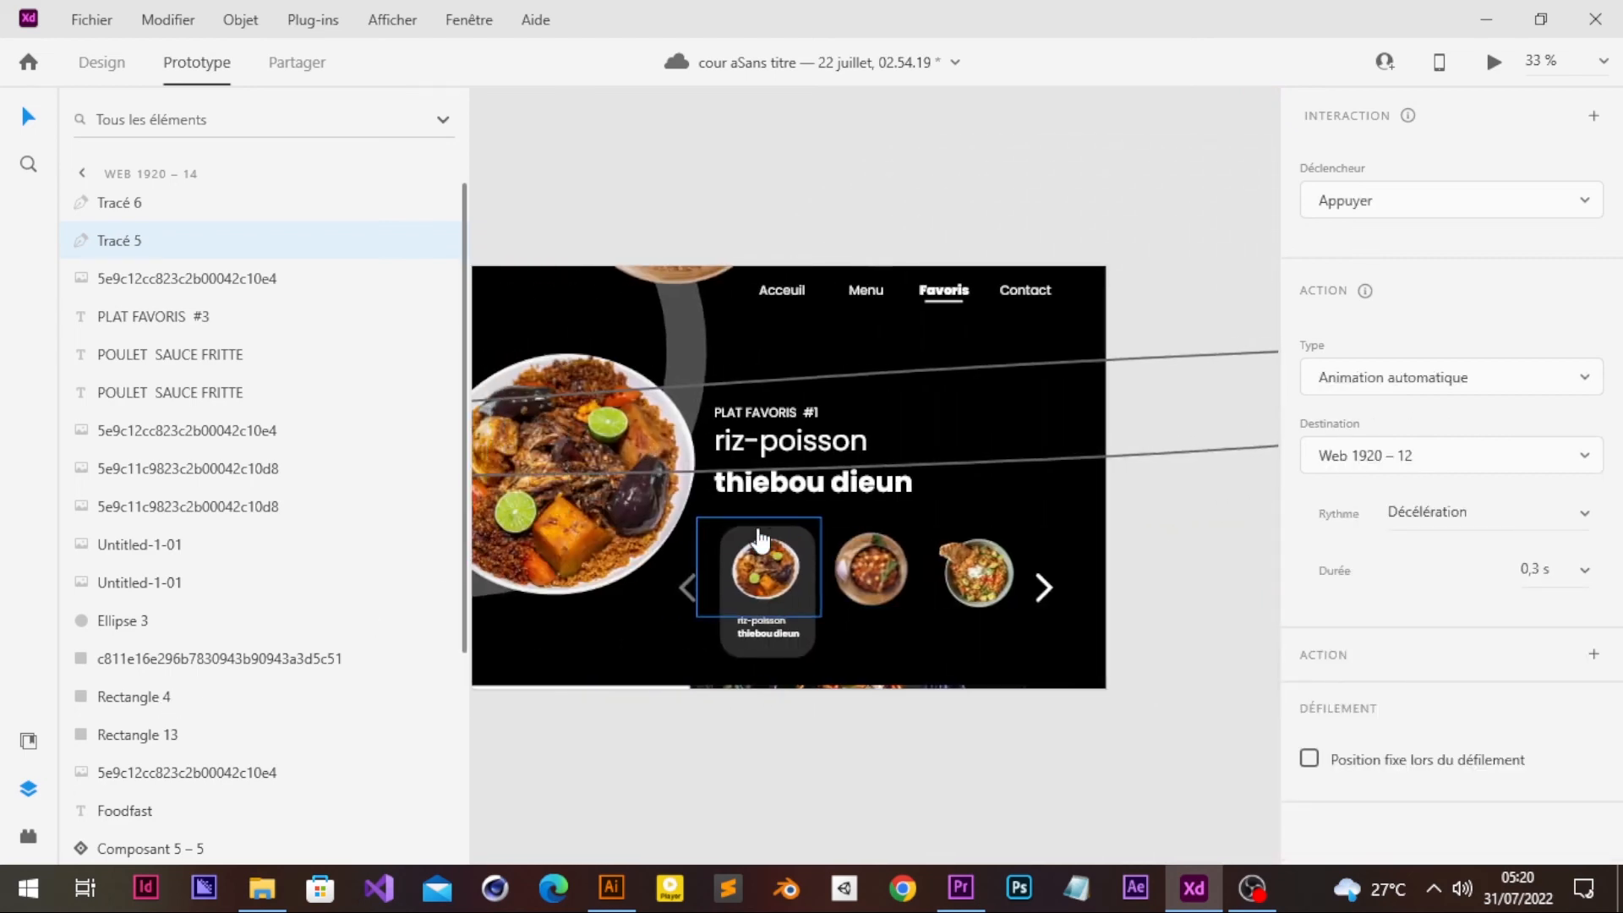
- In design mode, inspect the opacity of the dimmed previous arrow on Web 1920 – 11 and dimmed next arrow on Web 1920 – 14
click(685, 589)
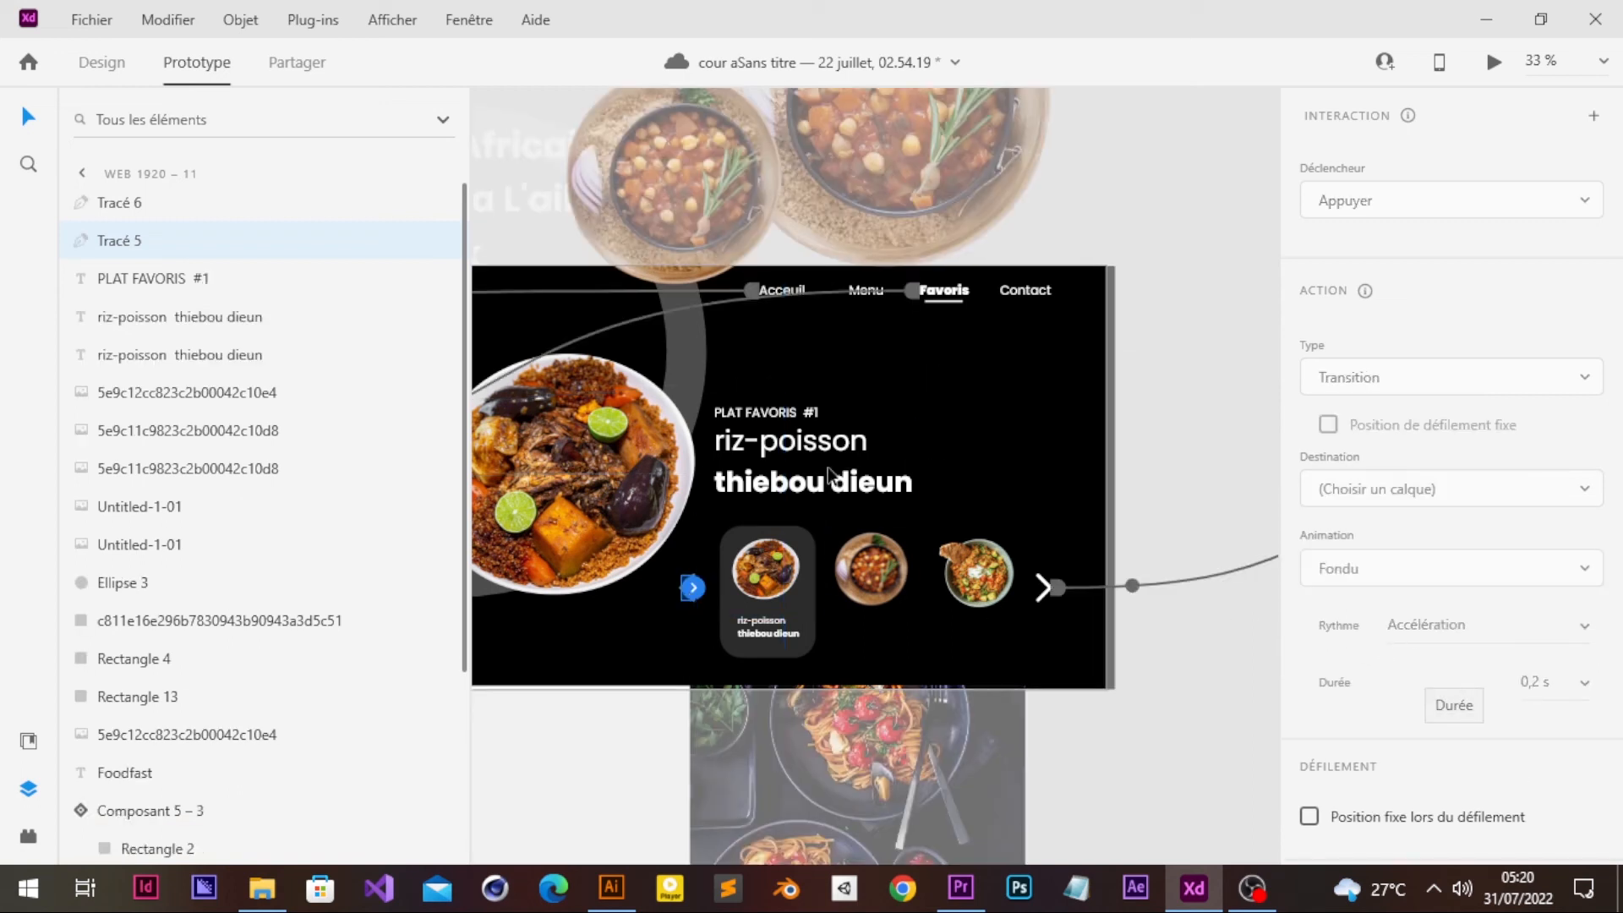
click(119, 64)
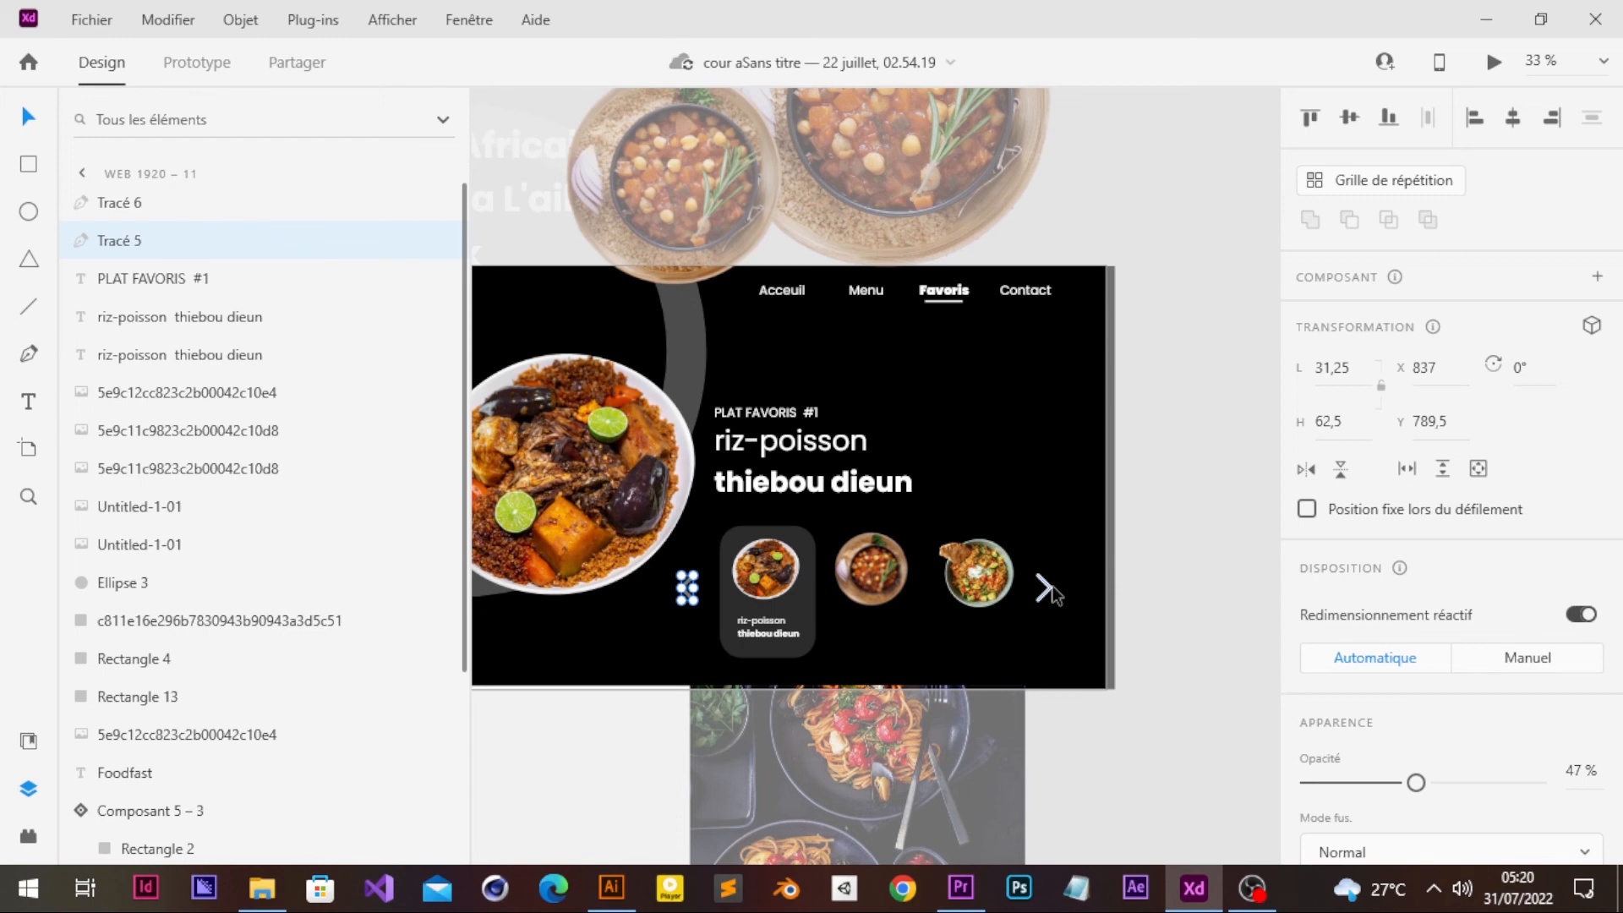
click(676, 625)
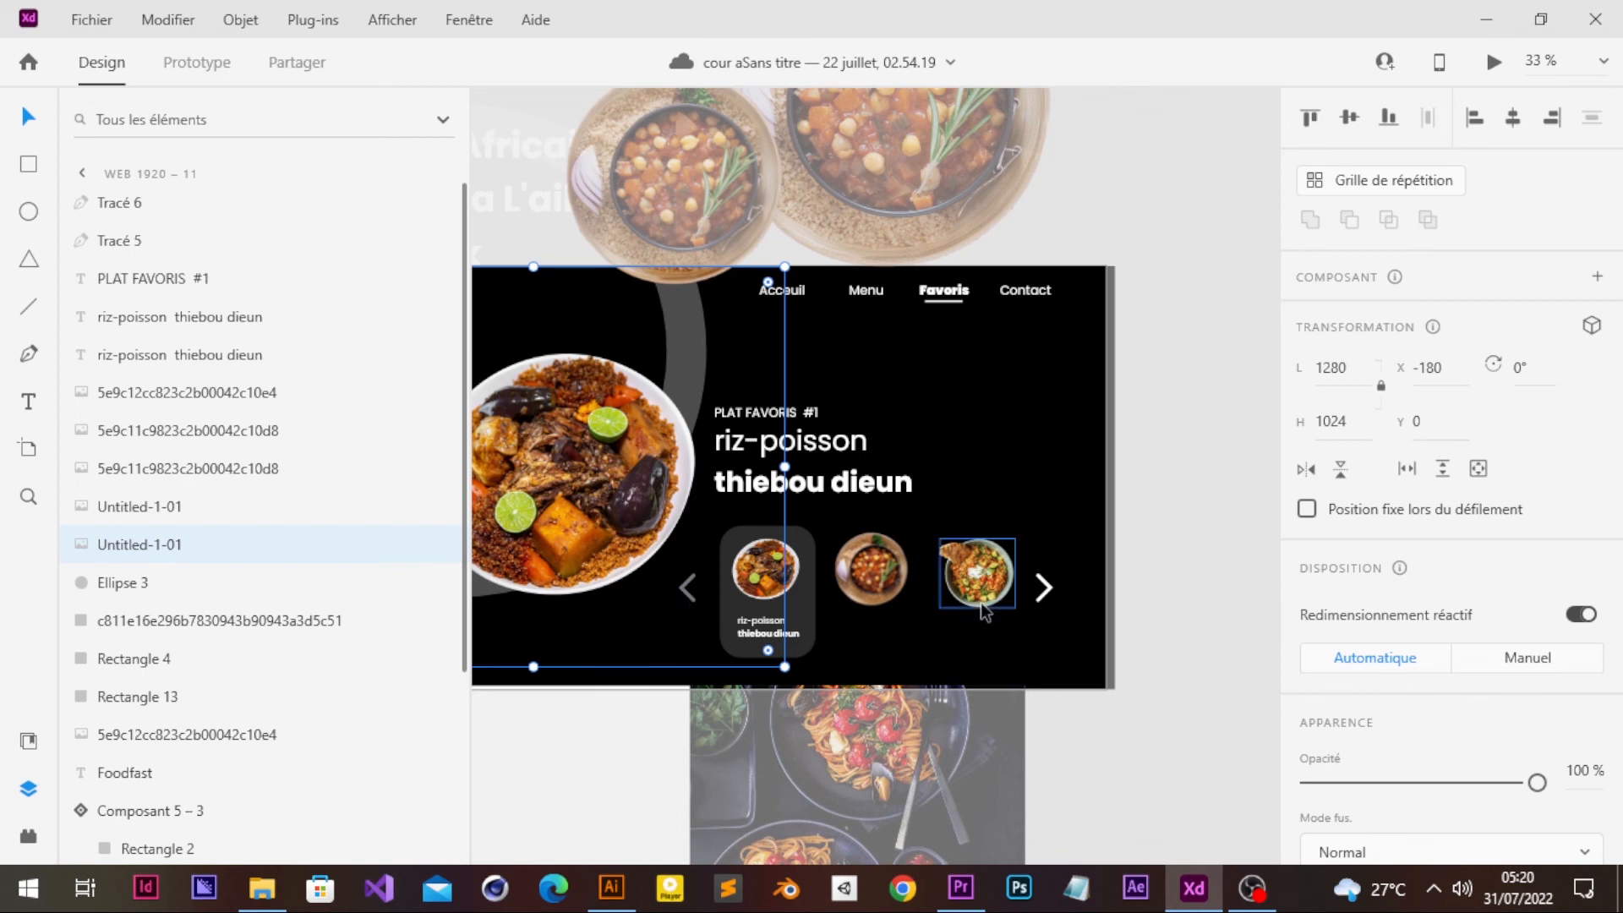
scroll(972, 591, right, 3)
scroll(981, 611, right, 10)
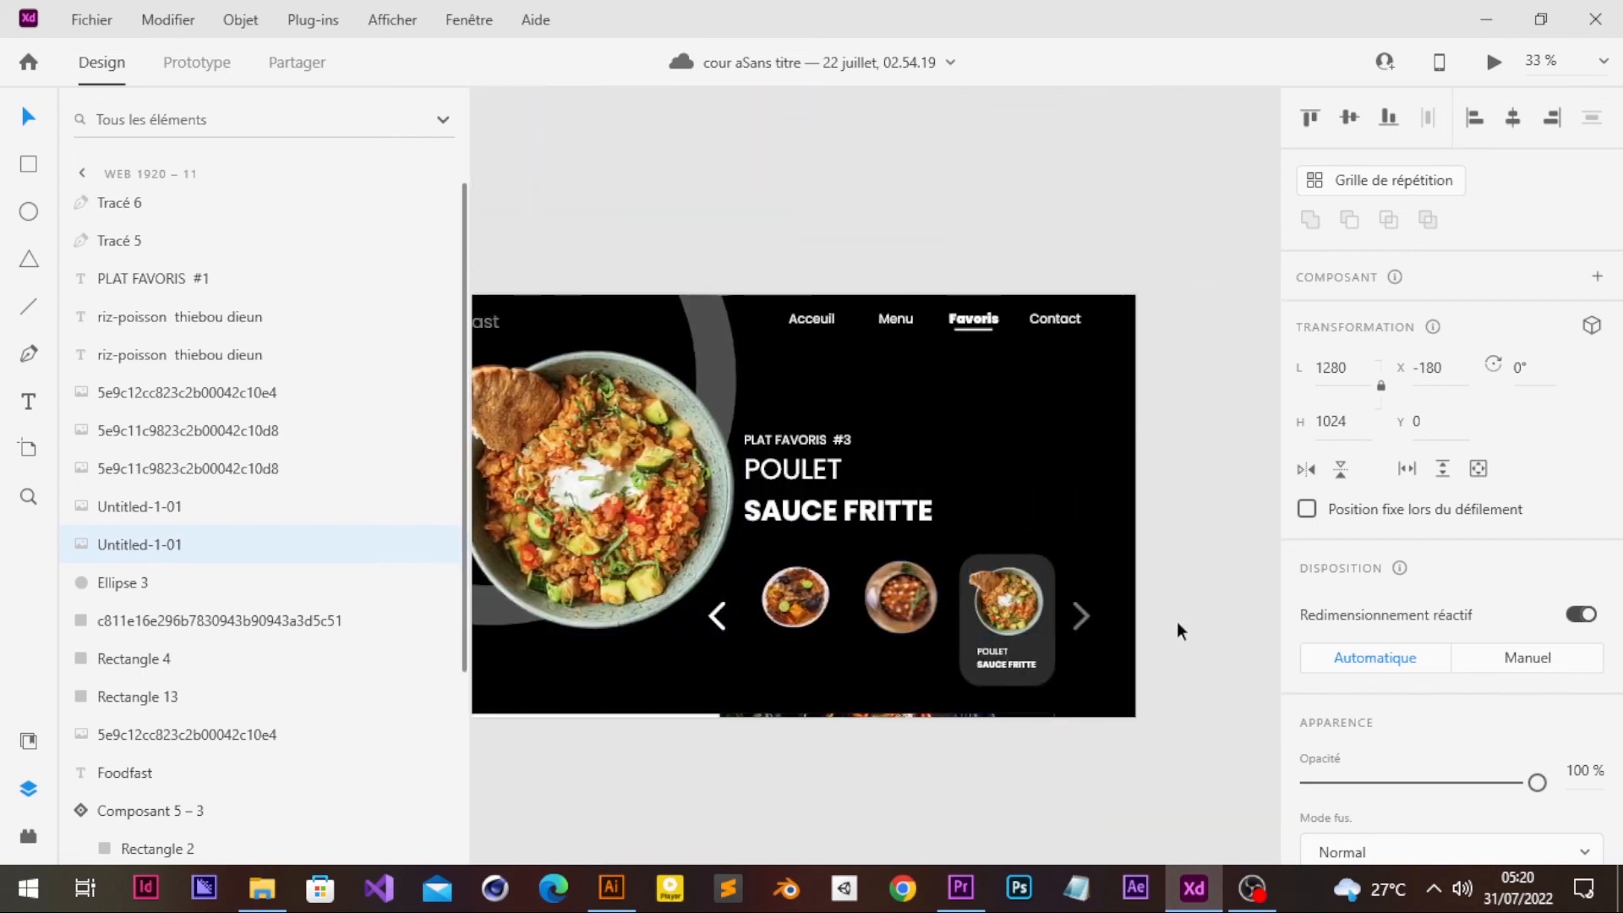
click(1082, 620)
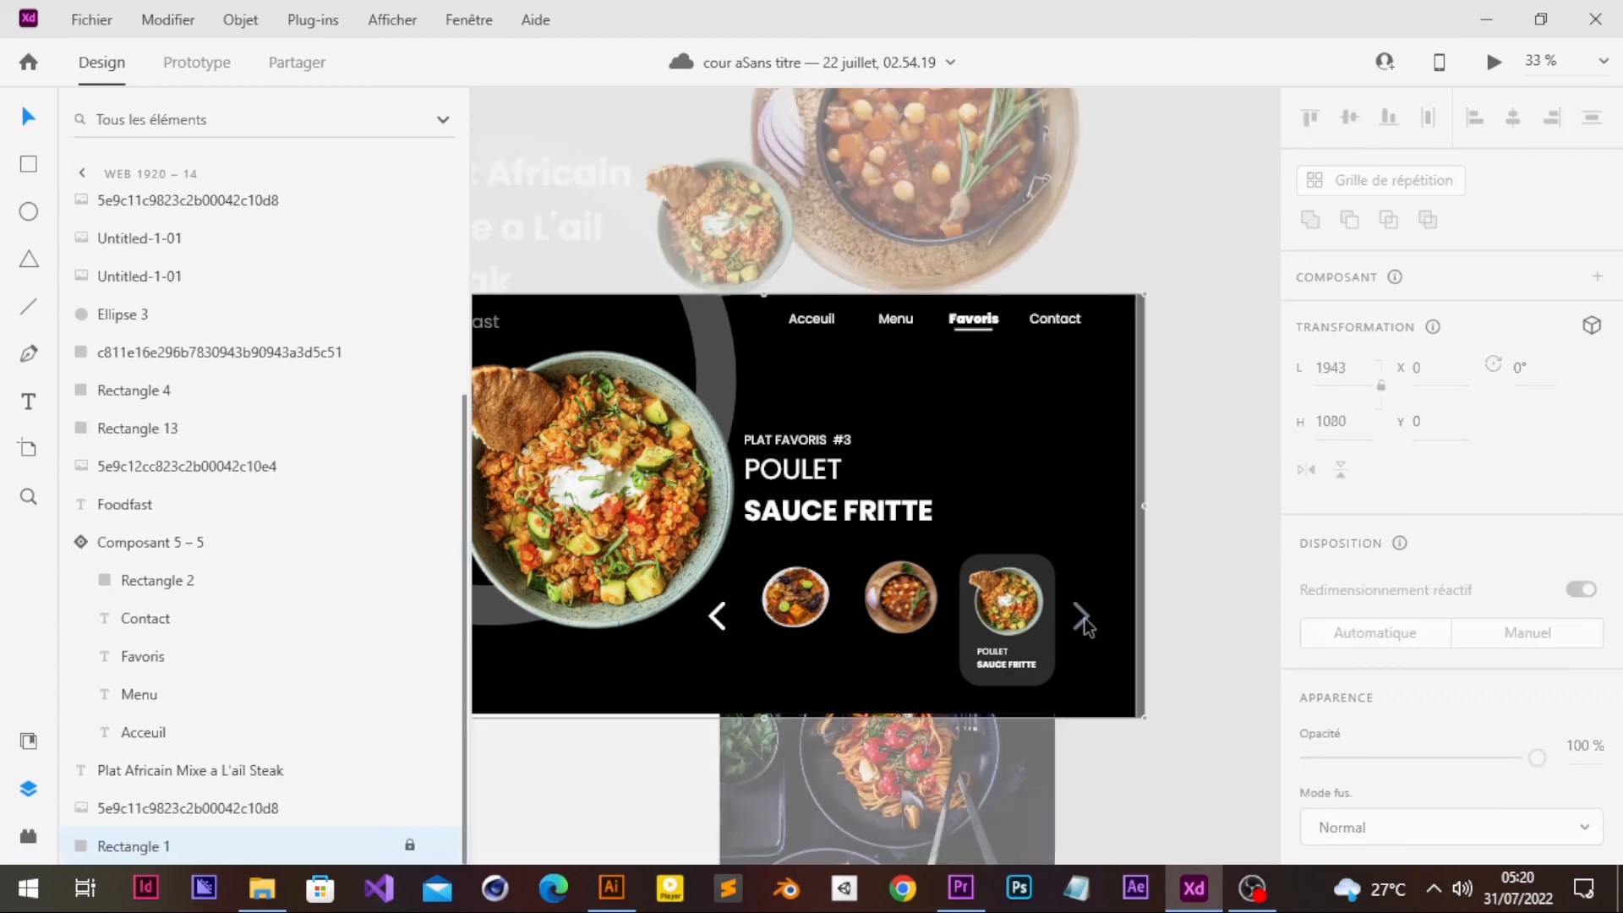
click(1083, 620)
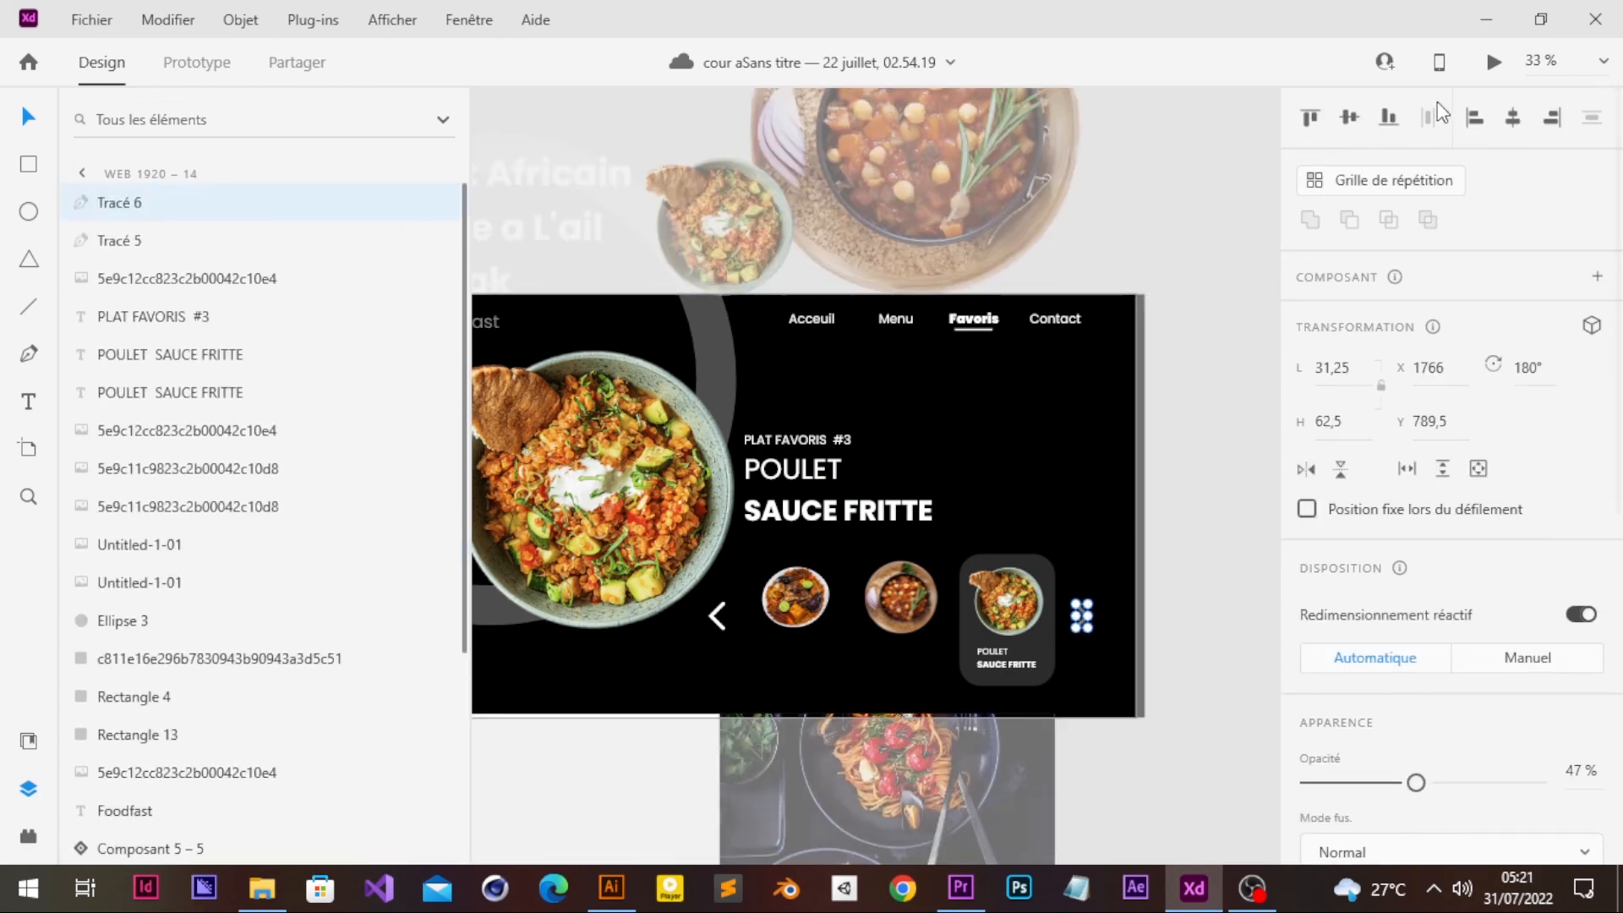
- Preview the carousel from Web 1920 – 14, going back to the first dish and forward again with the arrows
click(1494, 63)
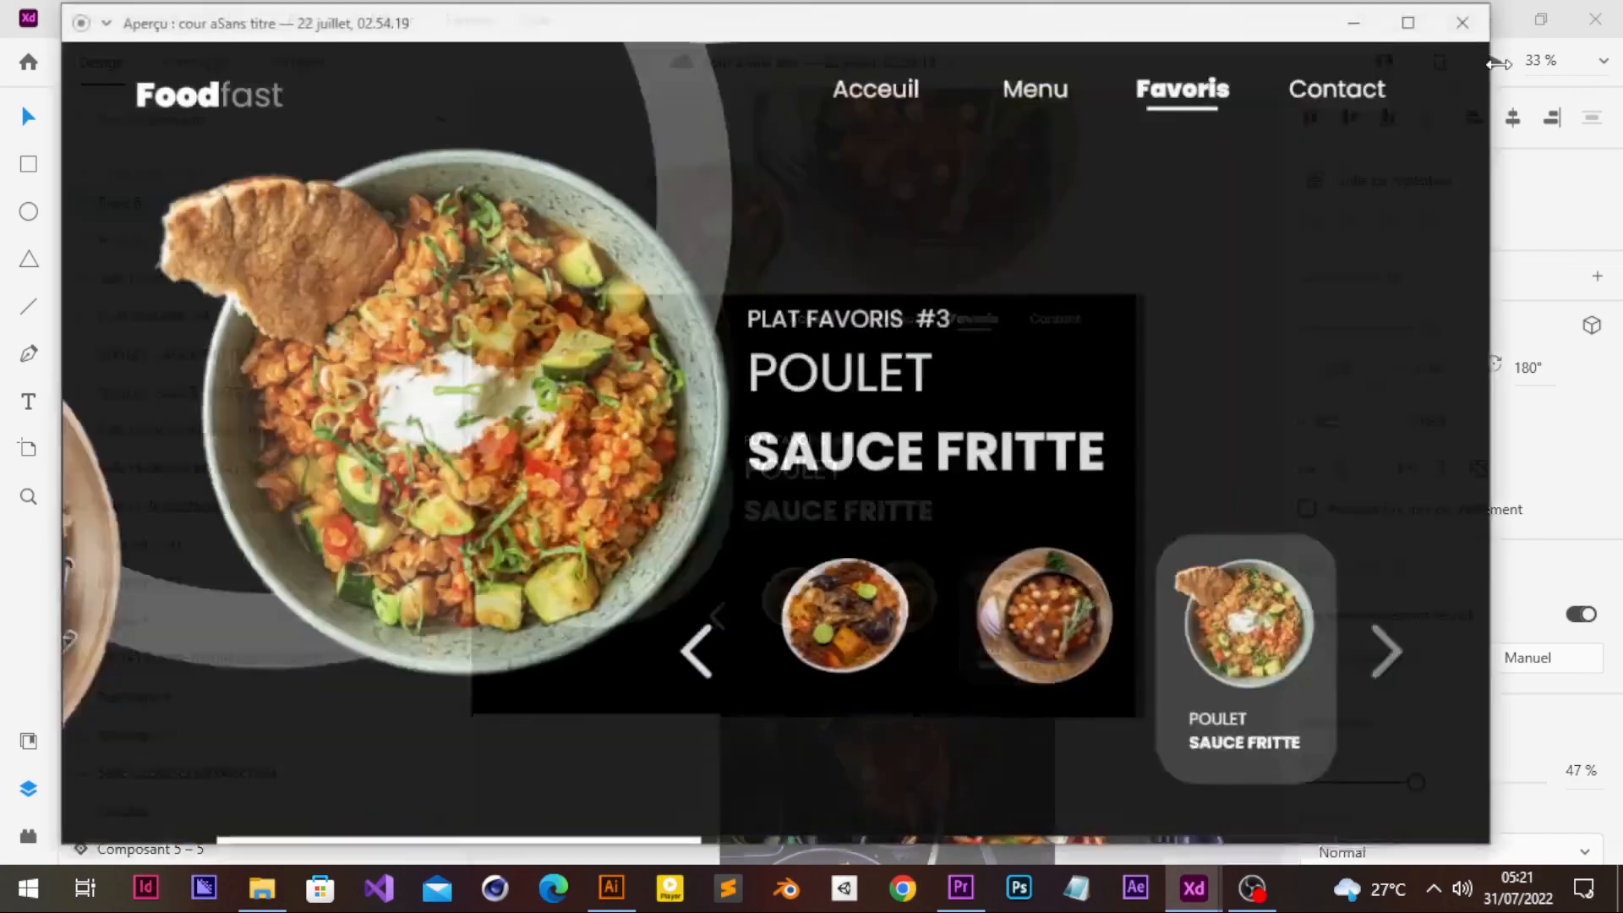
click(687, 662)
click(686, 662)
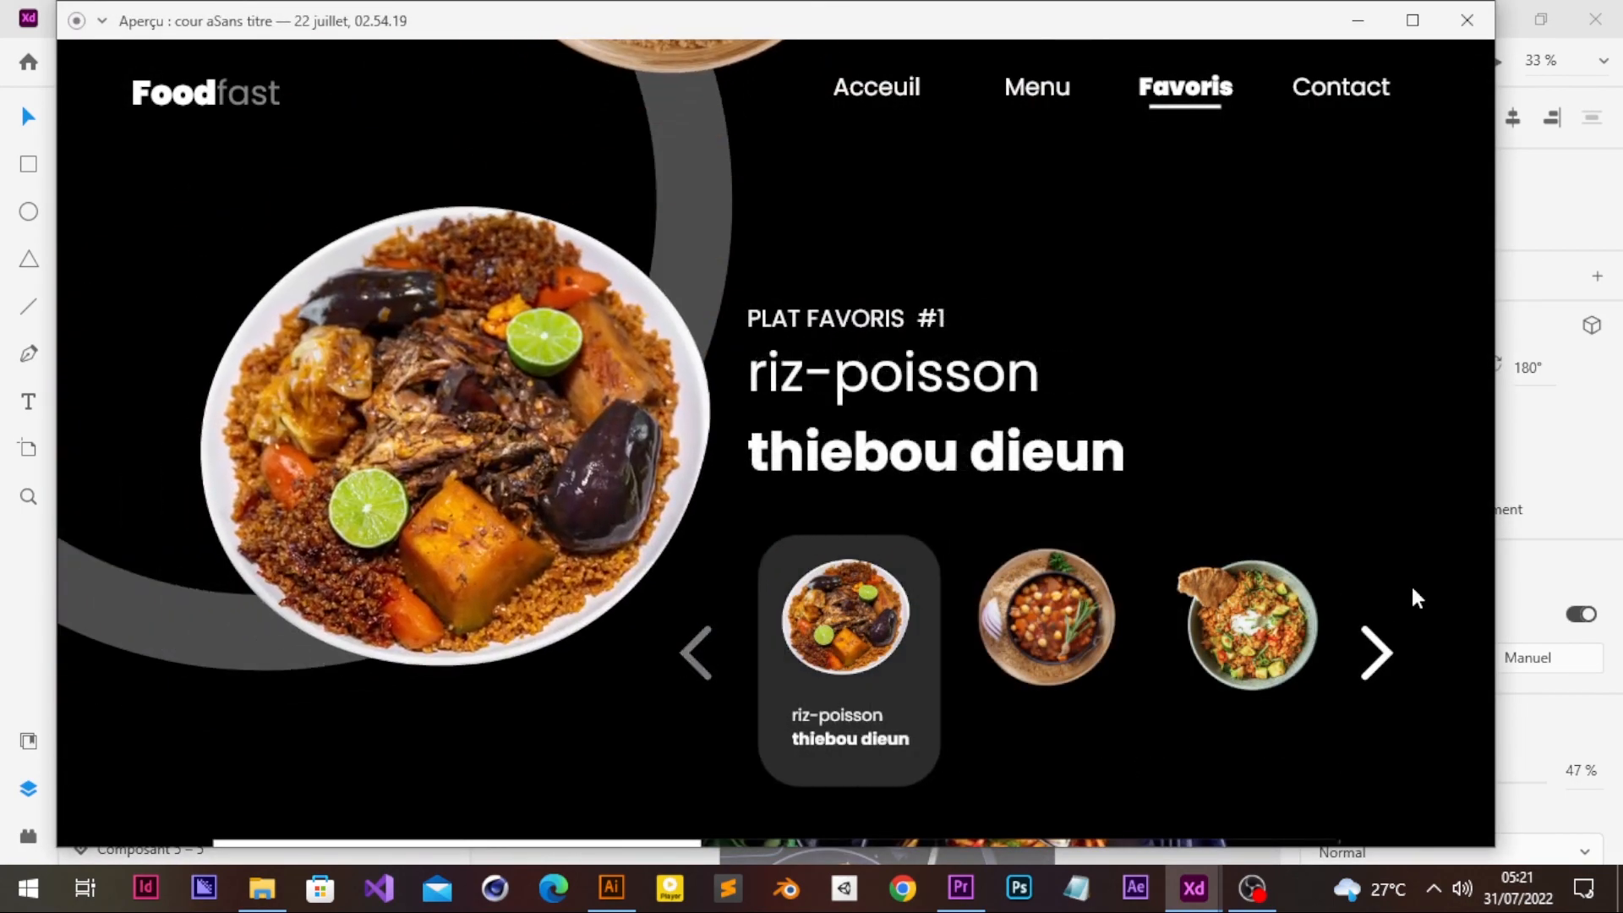
click(1378, 653)
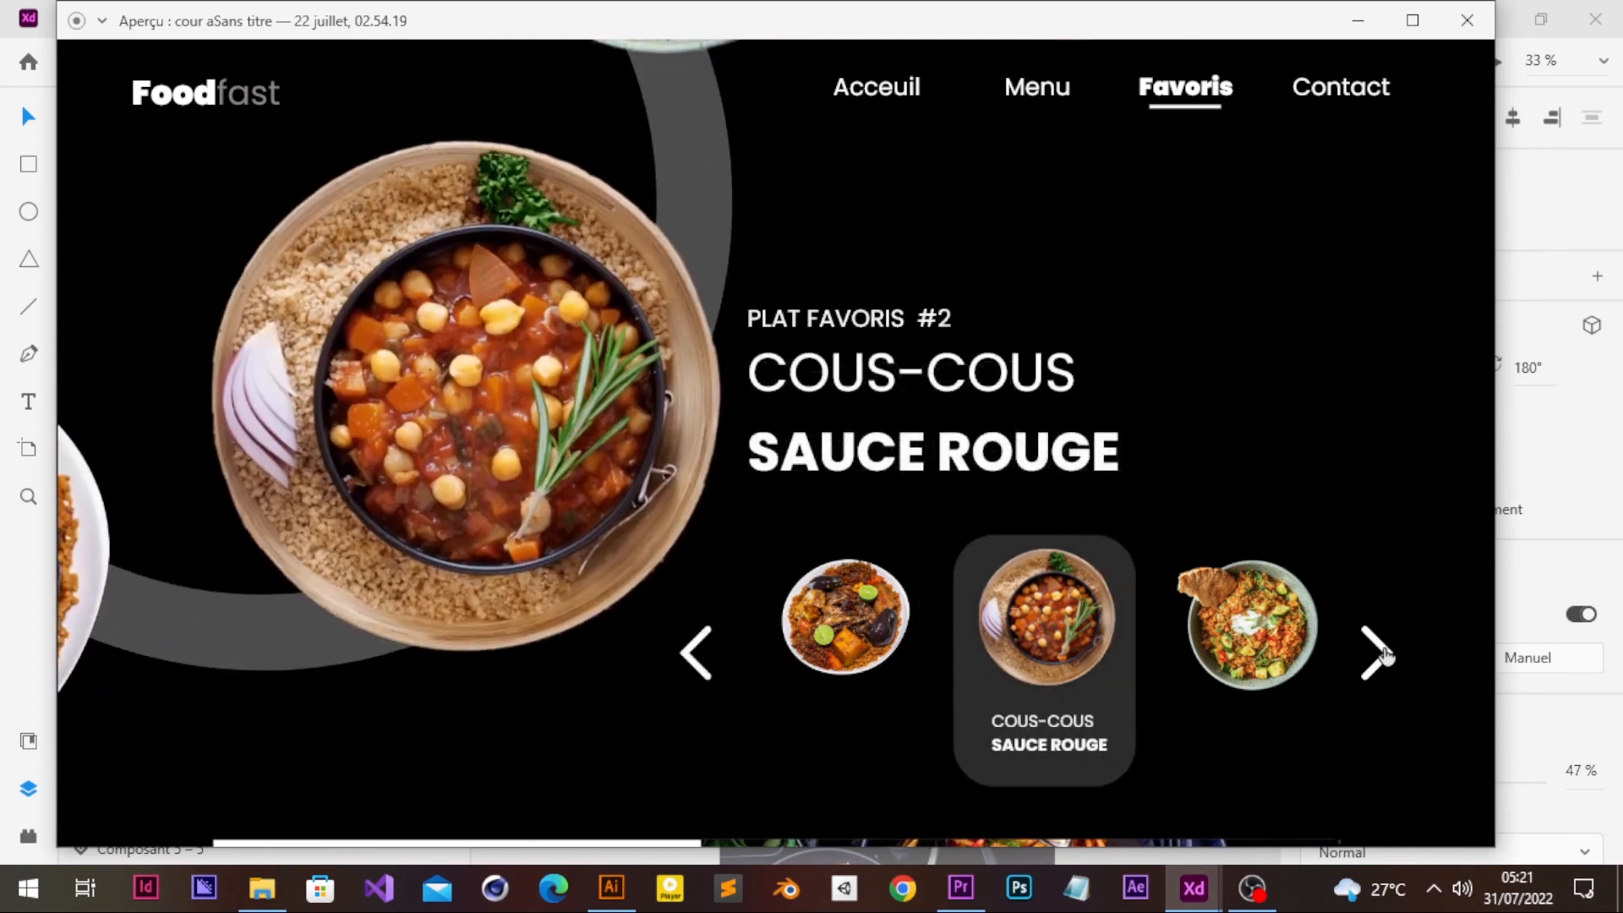
click(1379, 654)
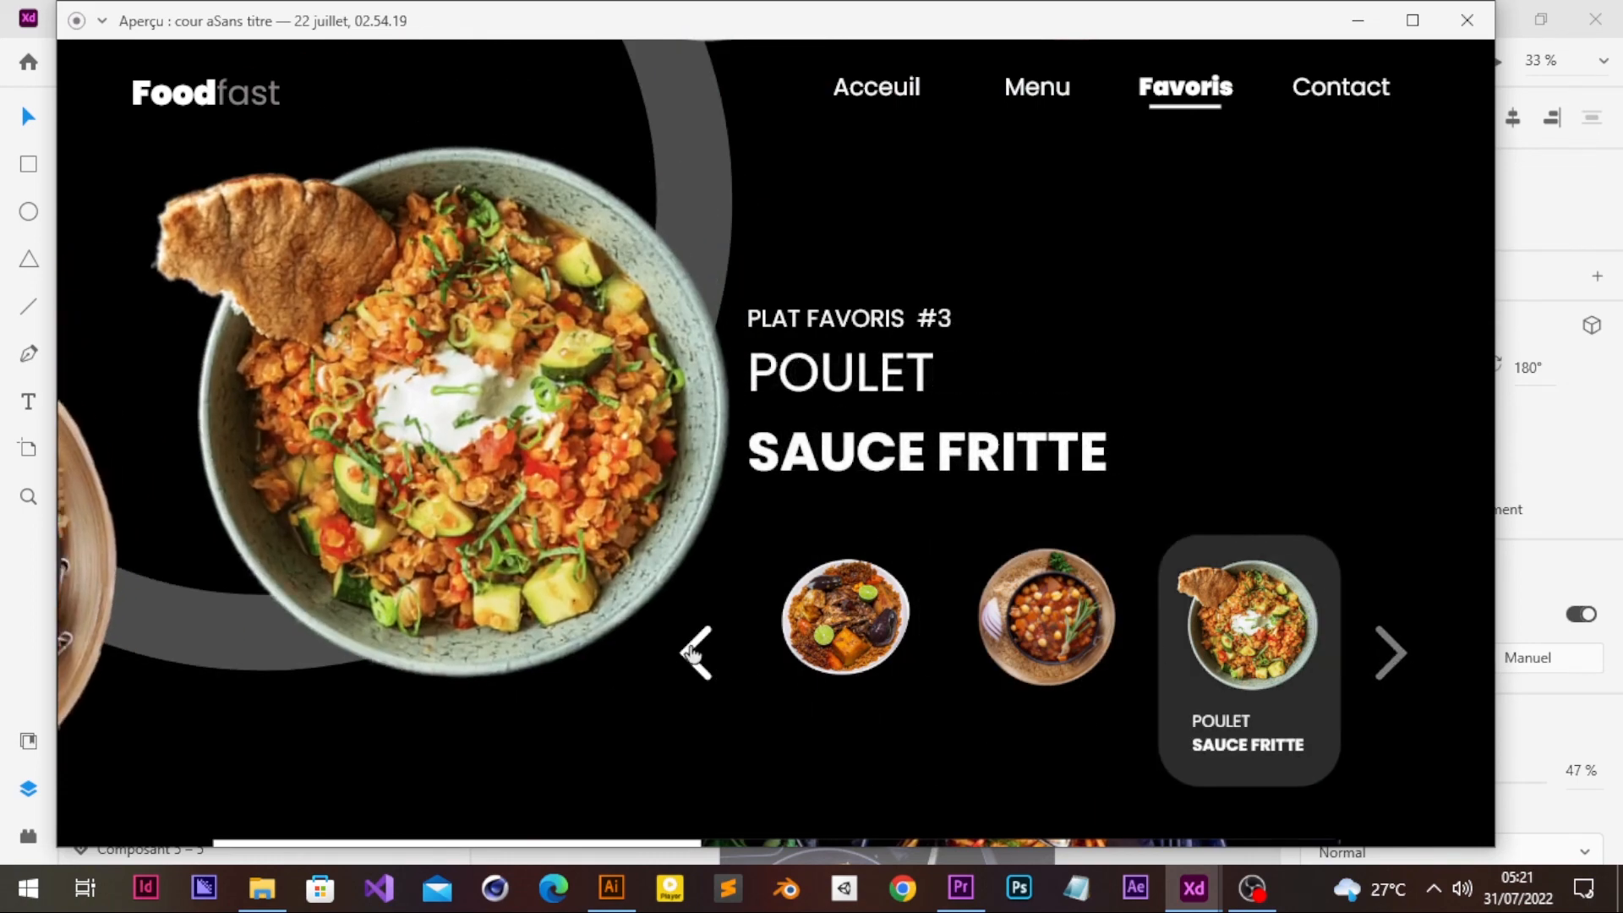
click(690, 653)
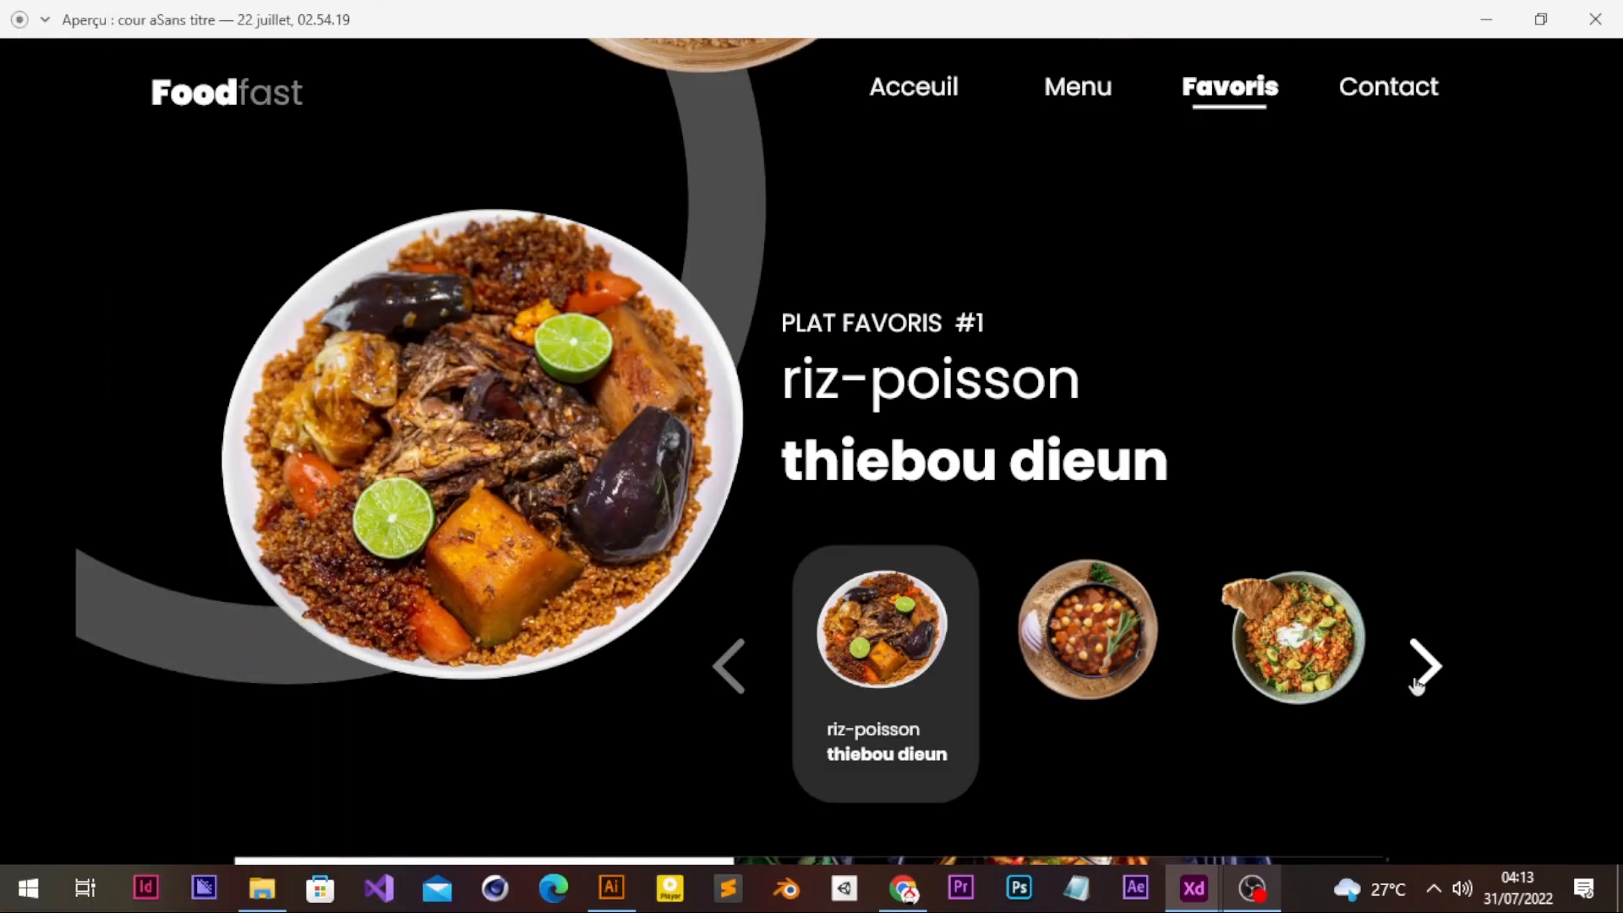
- Run through the three favourite dishes in both directions in the maximised preview to check the arrow animations
click(1417, 683)
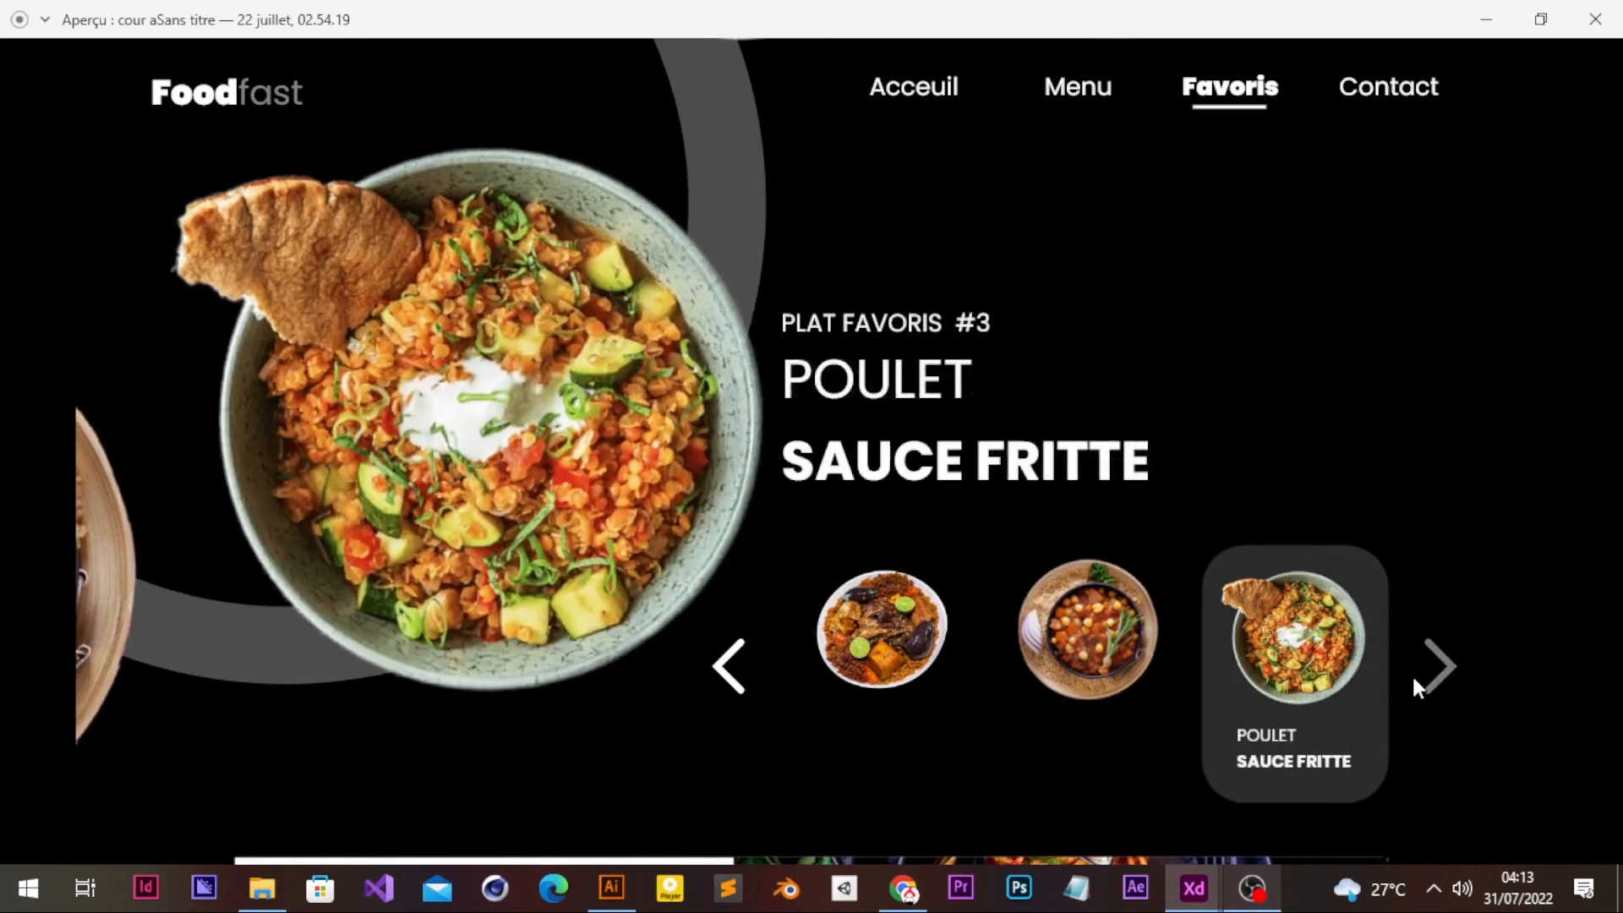
click(730, 664)
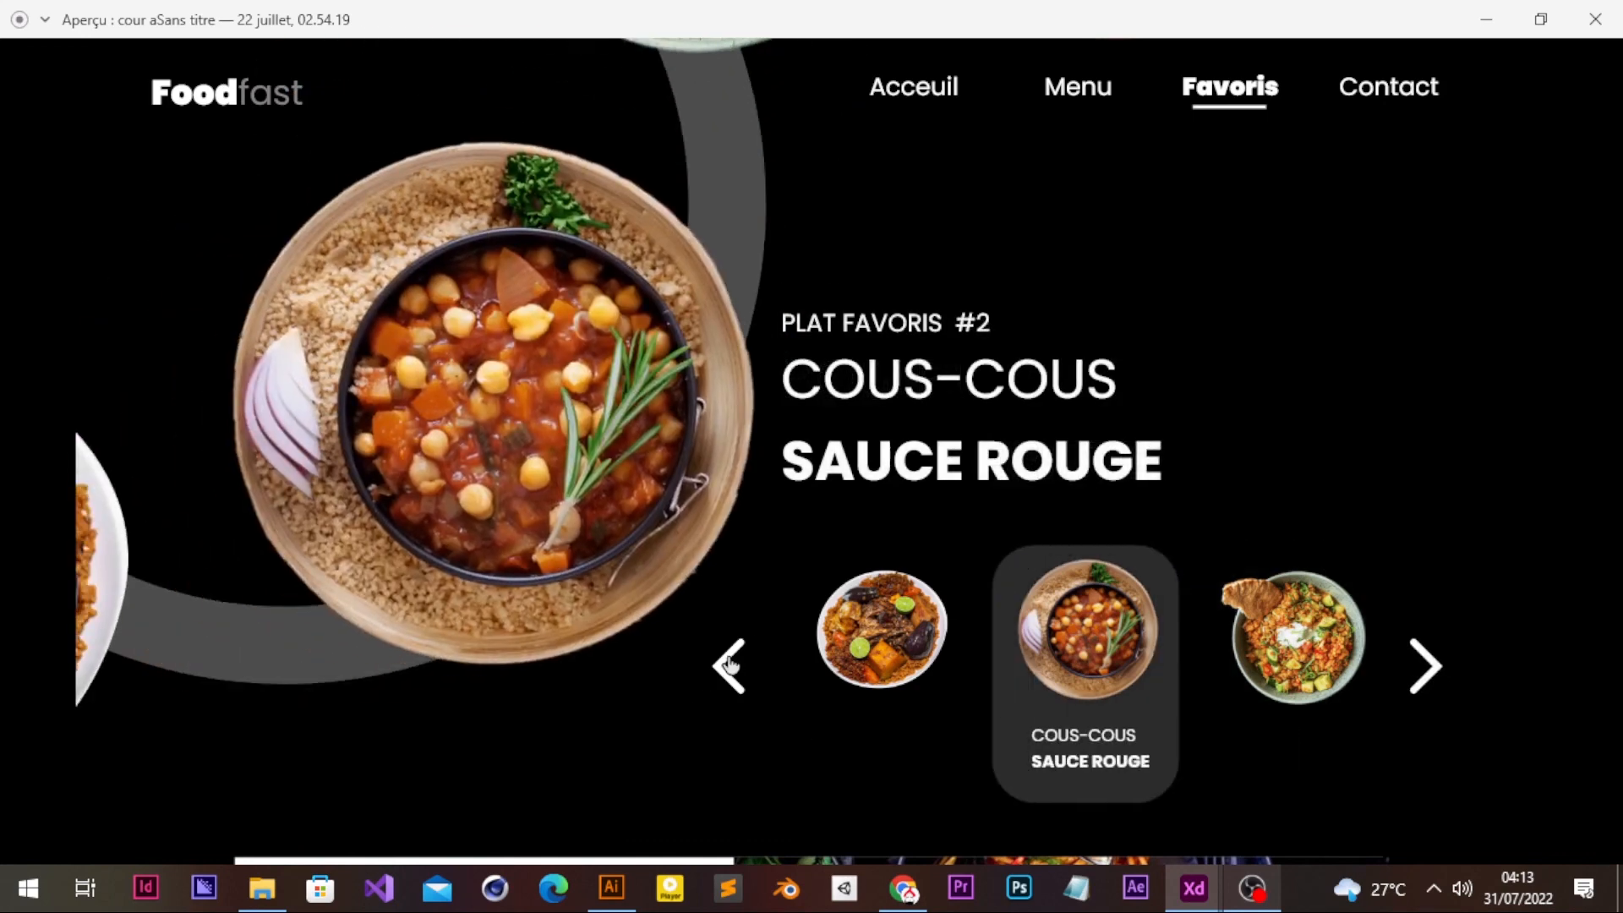
click(731, 663)
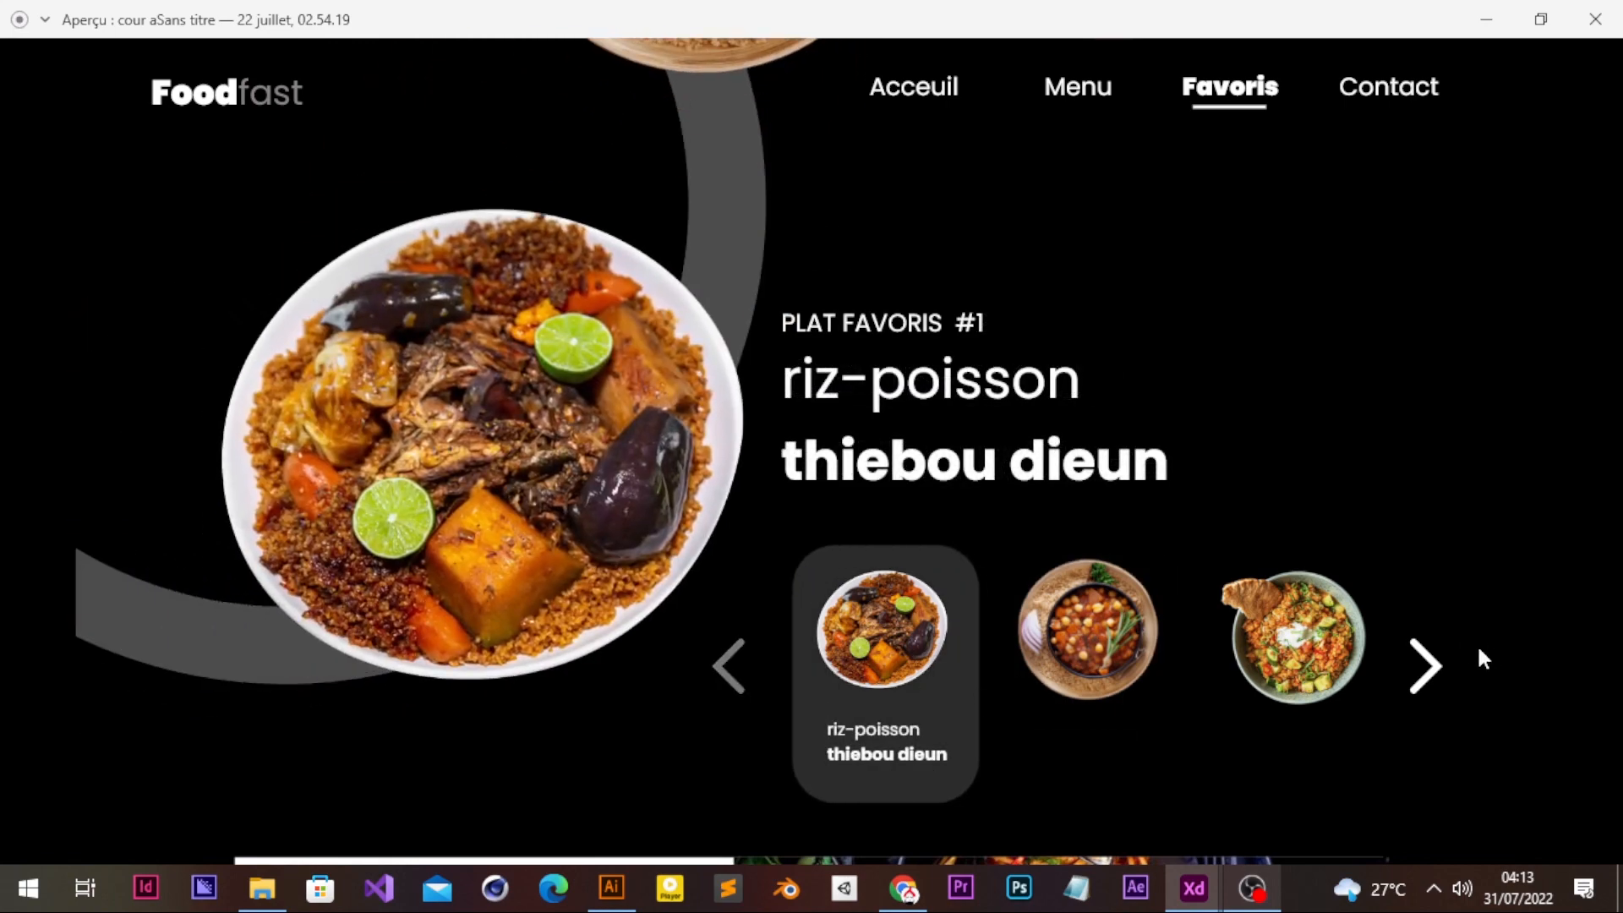
click(1437, 666)
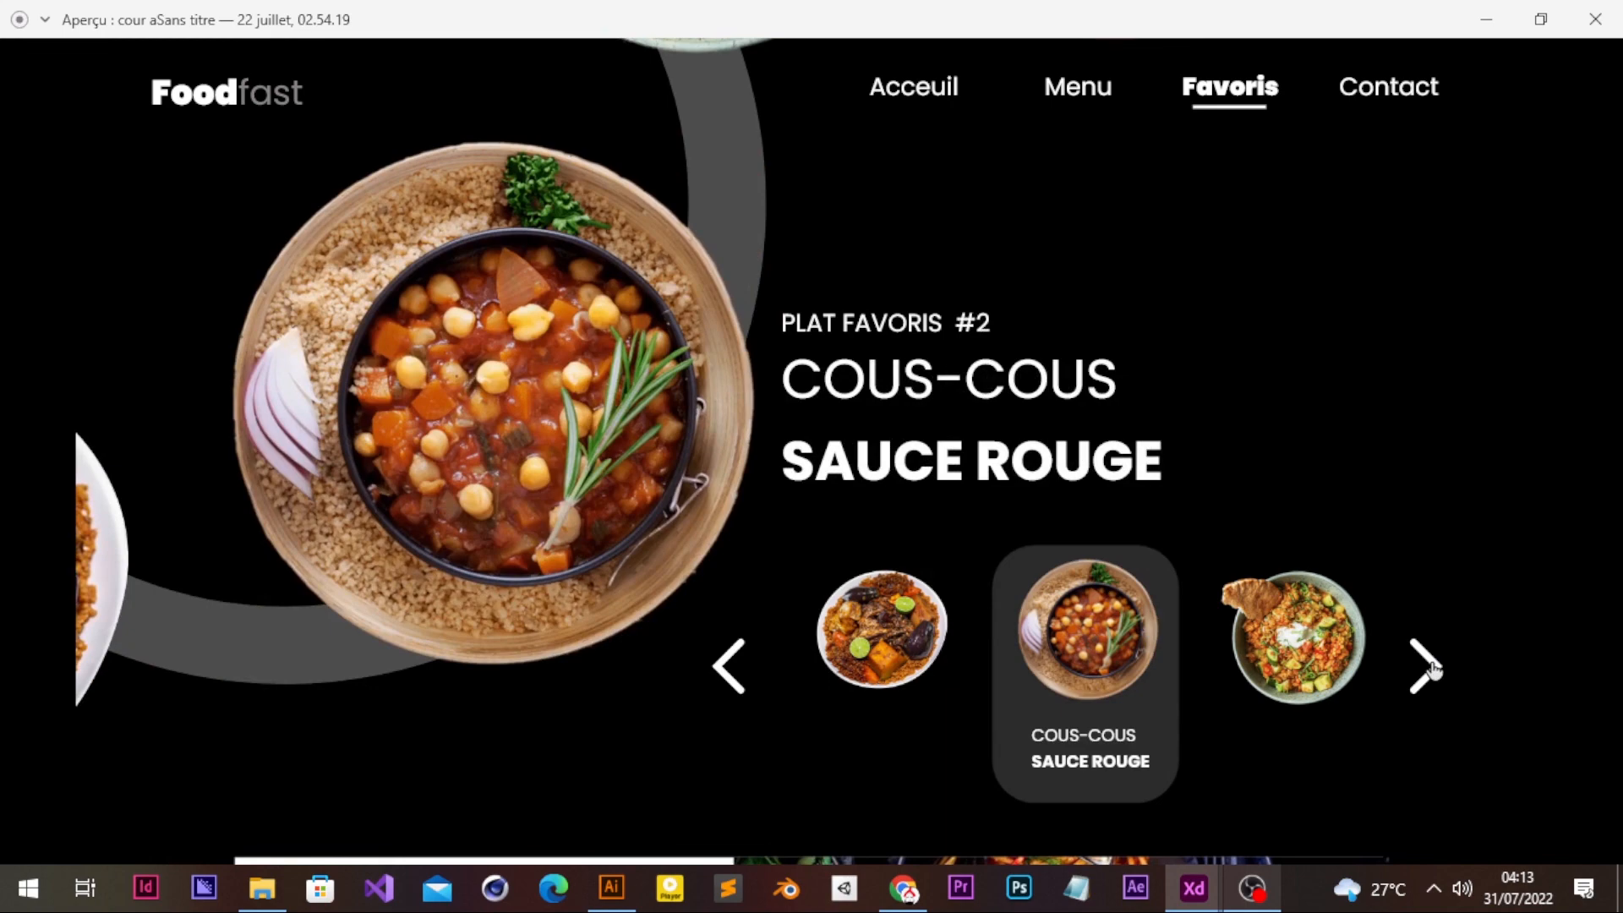
click(1430, 666)
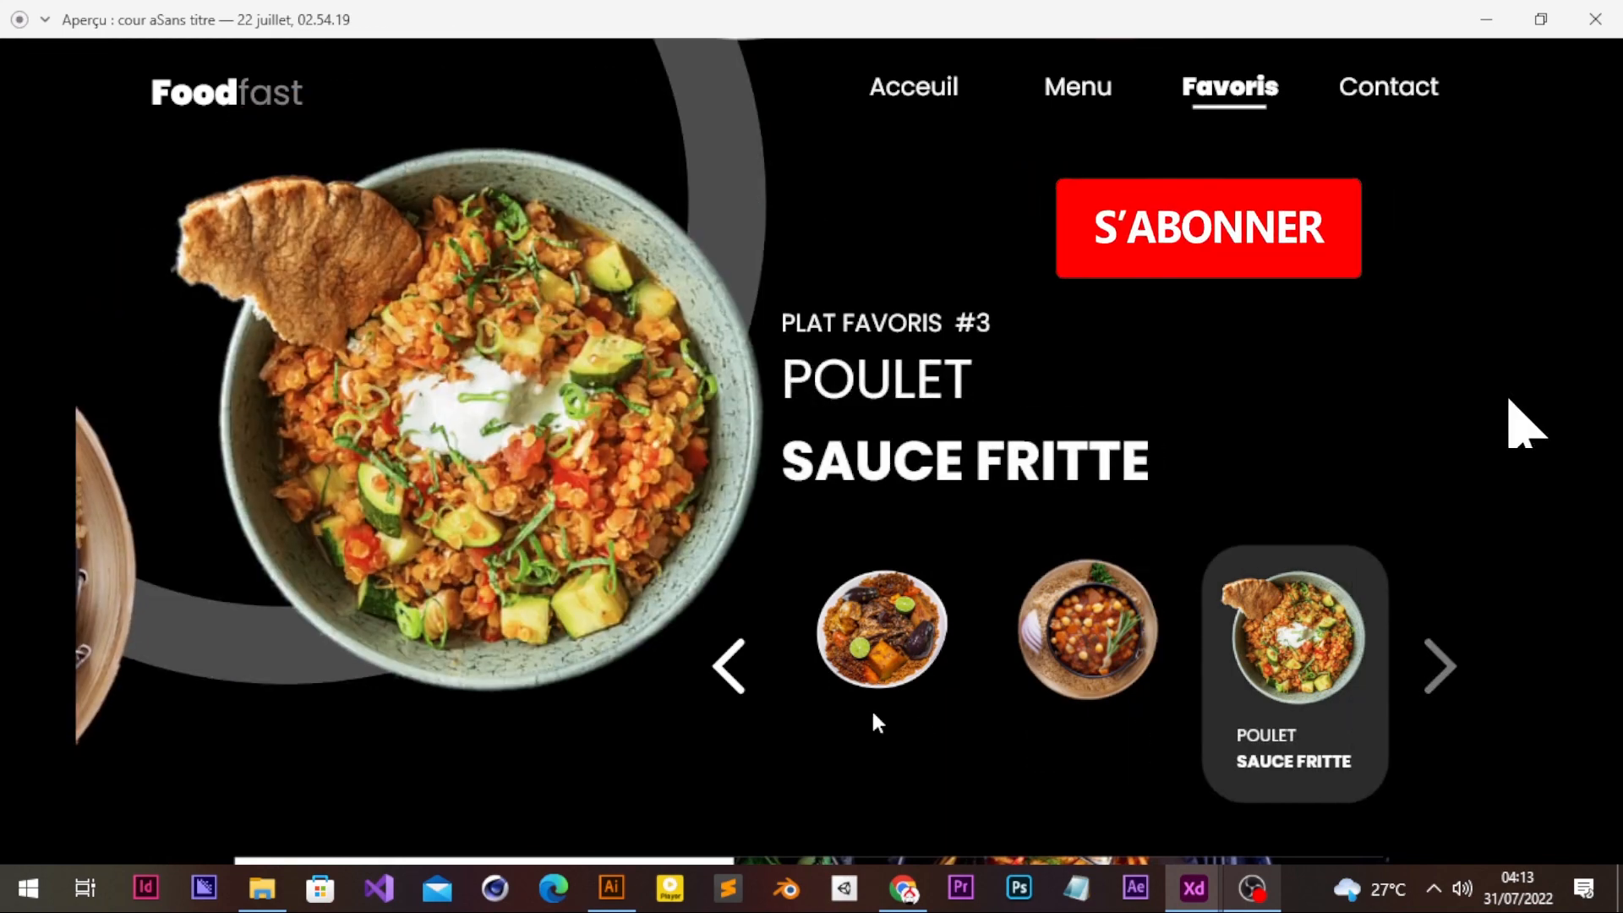
click(739, 674)
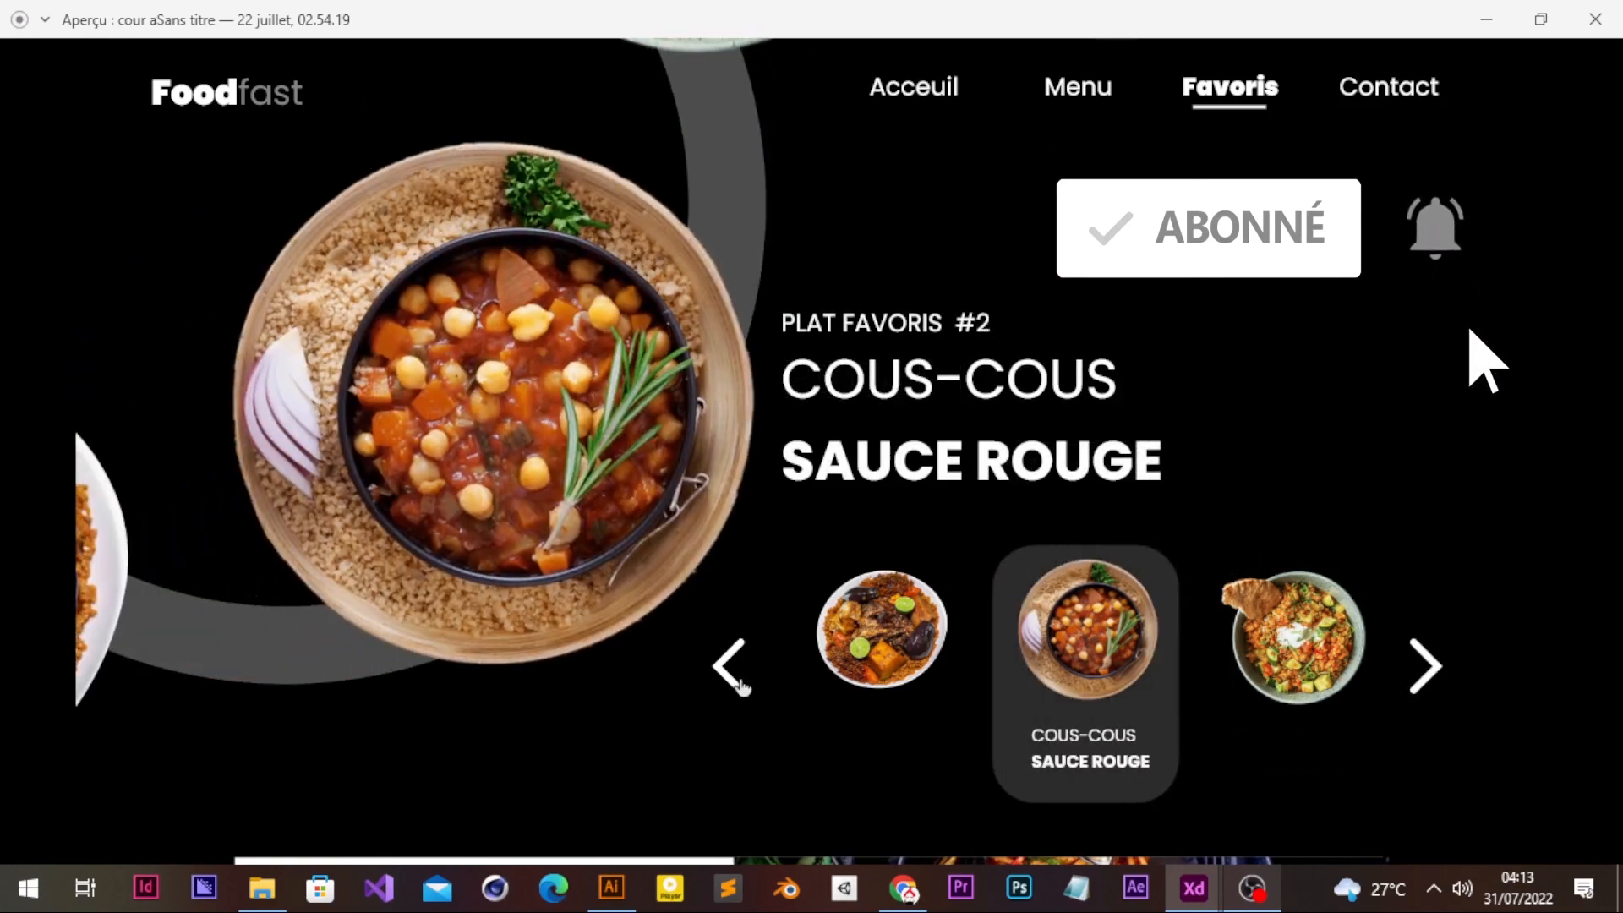
click(740, 683)
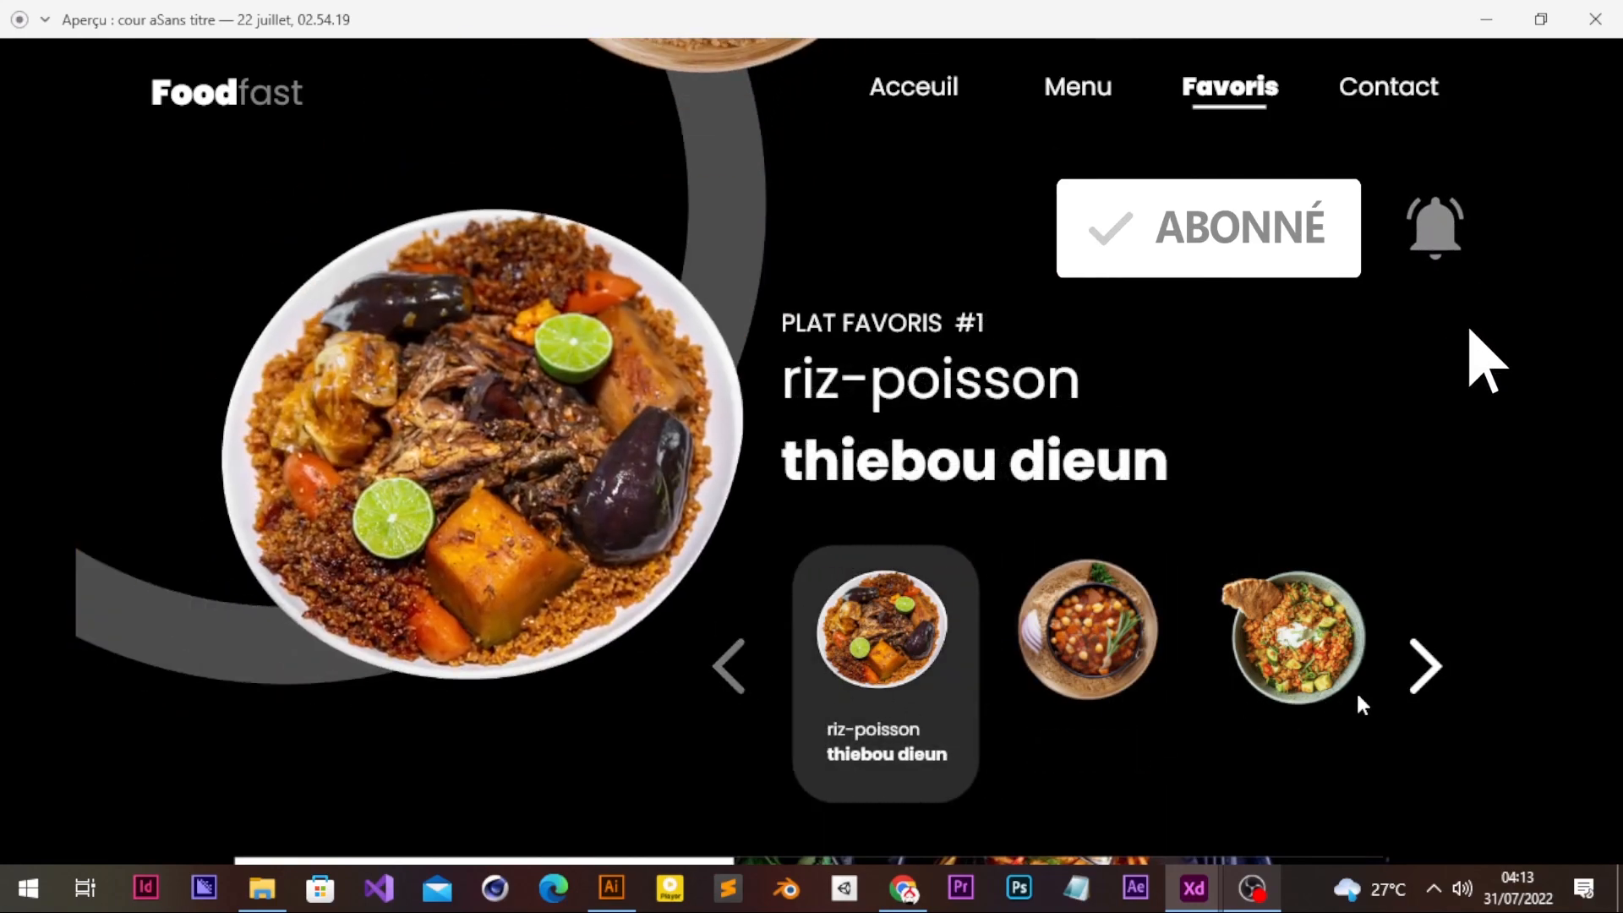
click(1423, 676)
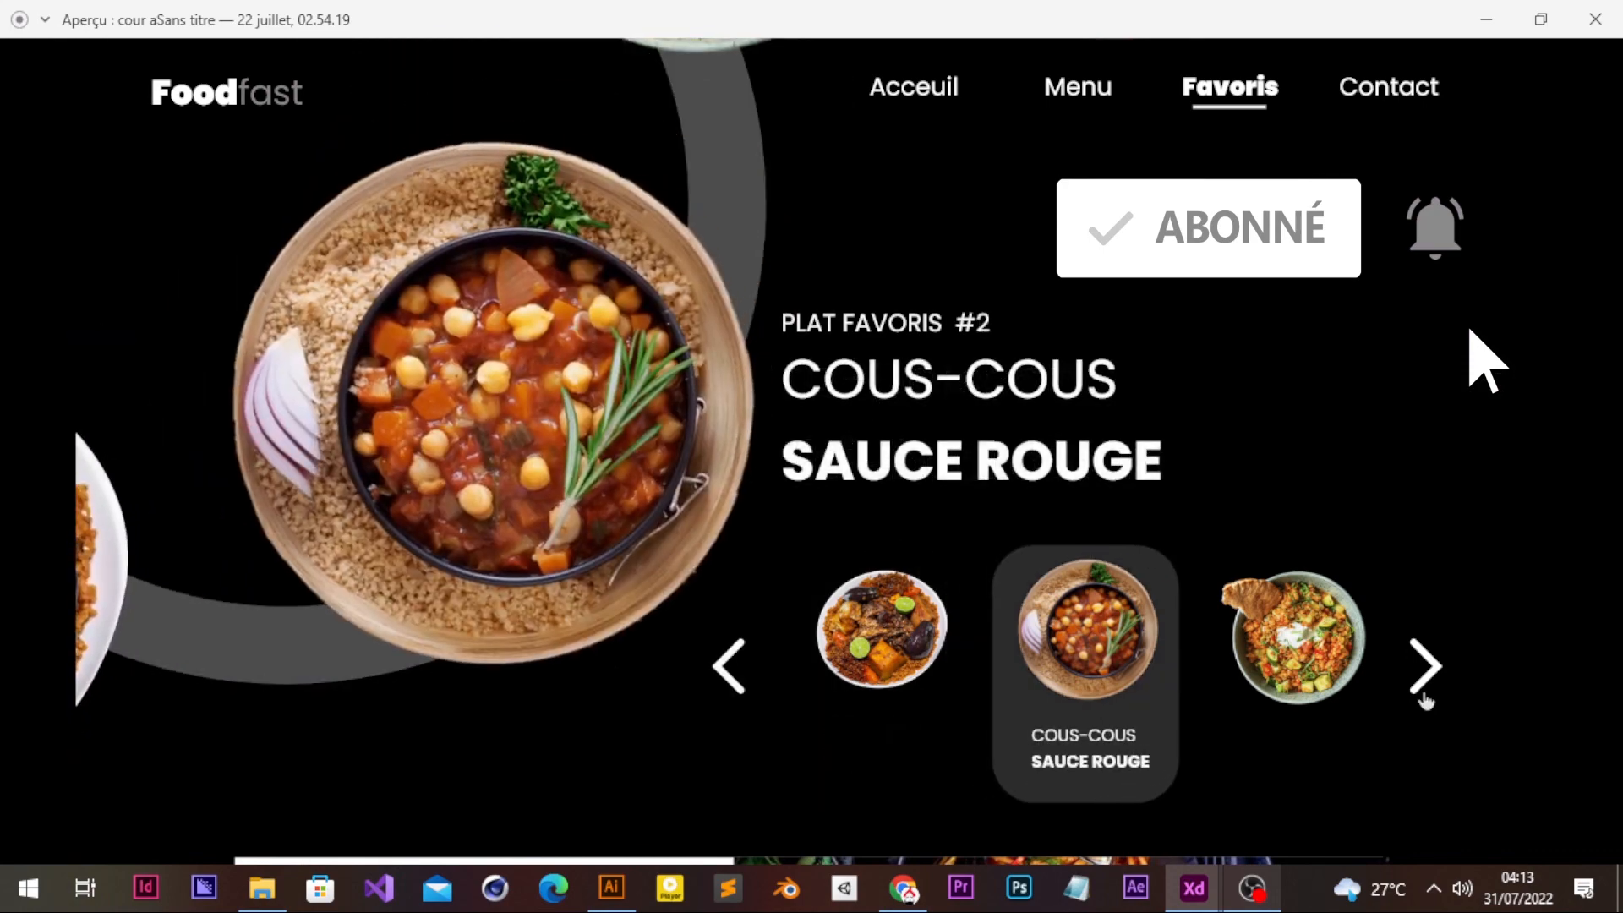